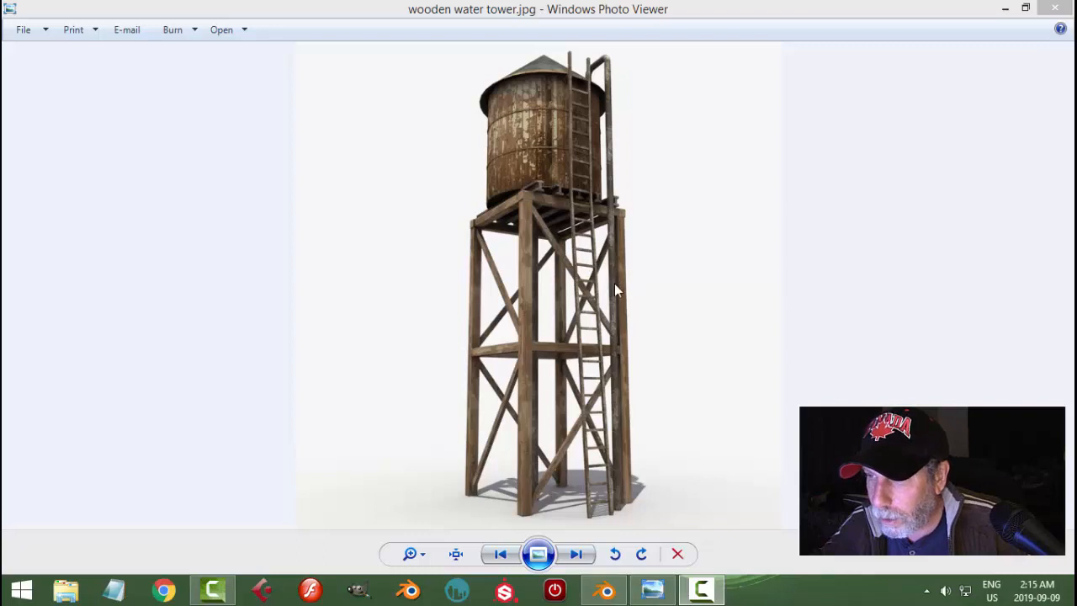
Step: Switch to Blender and delete all the objects of the default scene
click(603, 587)
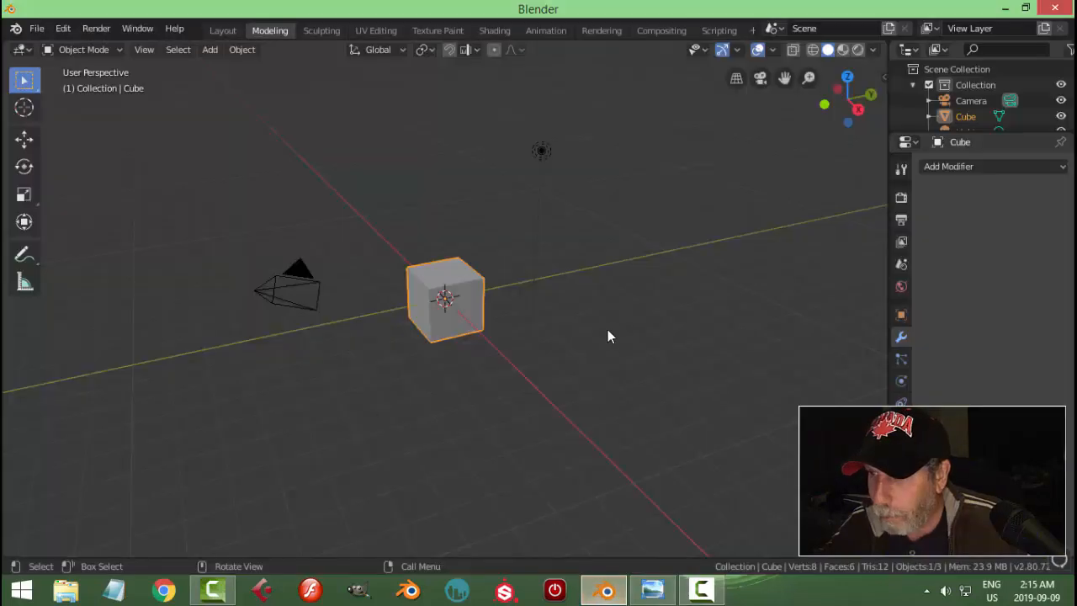
scroll(600, 327, down, 1)
scroll(597, 319, up, 1)
key(a)
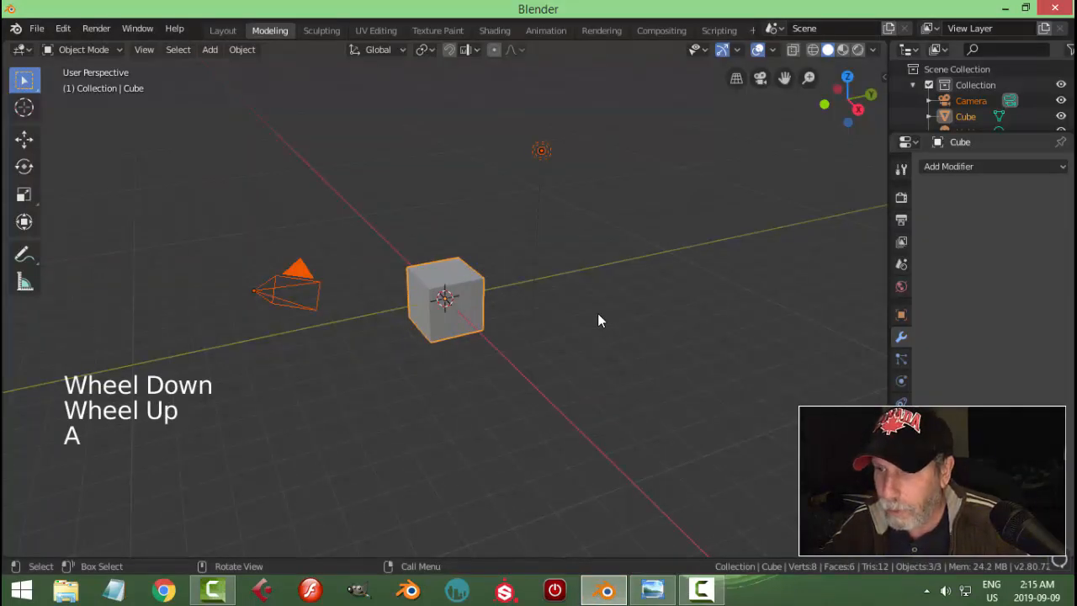
key(x)
click(597, 320)
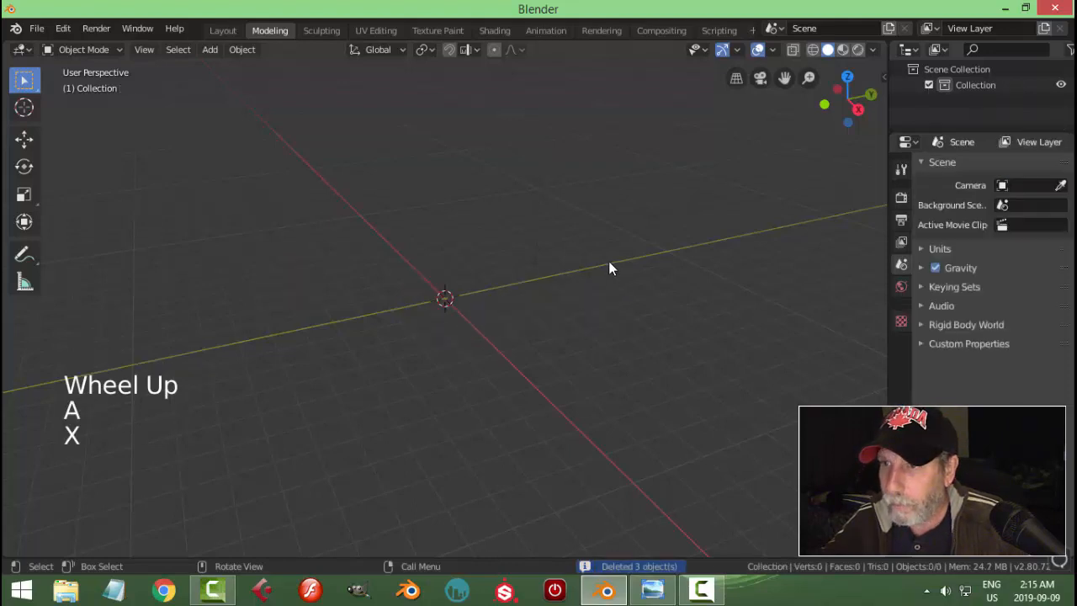
Step: Add a plane at the origin while in top view
scroll(603, 263, down, 1)
key(KP_7)
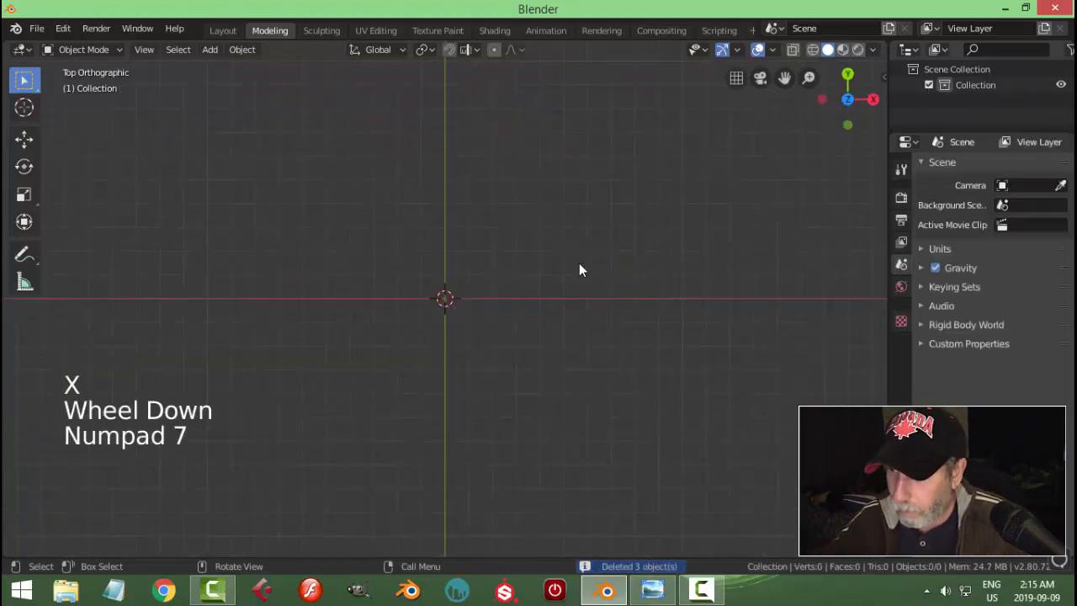
key(shift+a)
mouse_move(579, 263)
click(633, 262)
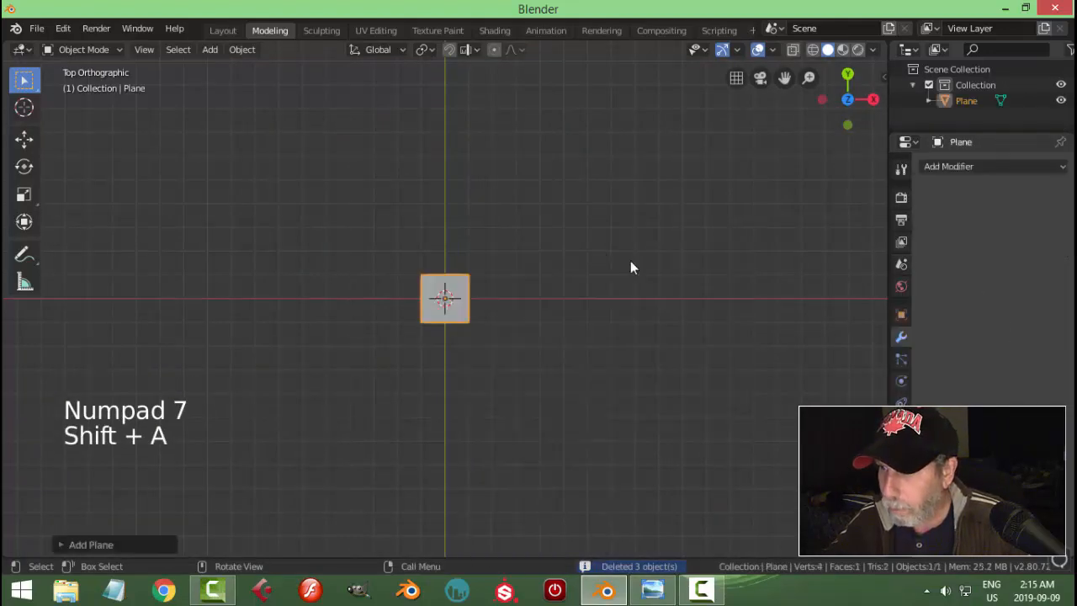
scroll(585, 296, up, 2)
scroll(583, 296, up, 1)
Step: In Edit Mode, scale the plane's mesh to about 0.13 and move it to about X -1 m, Y 1 m
key(Tab)
scroll(589, 267, up, 2)
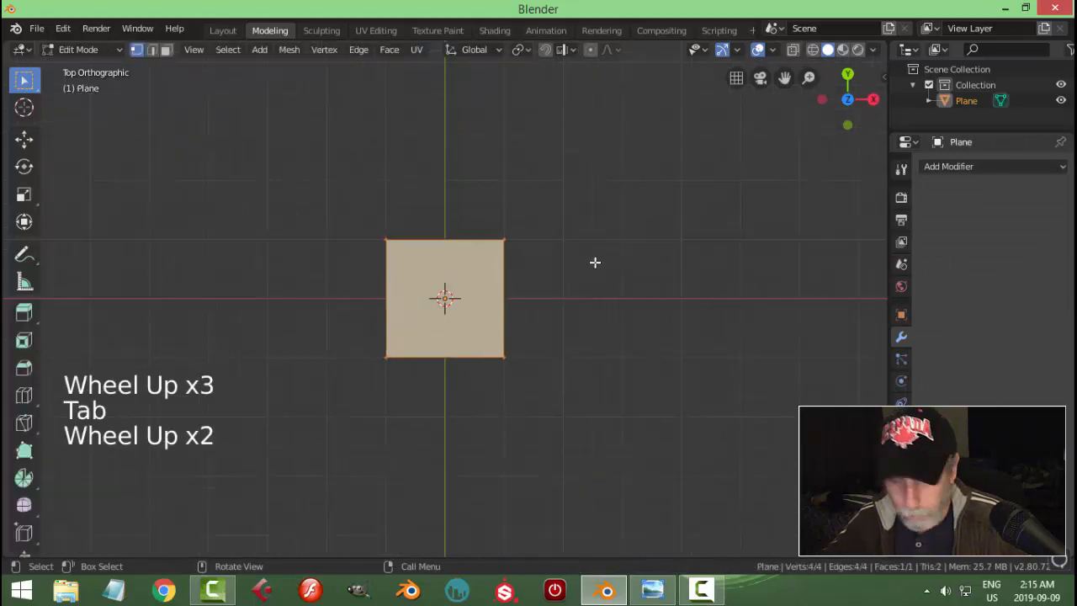
key(s)
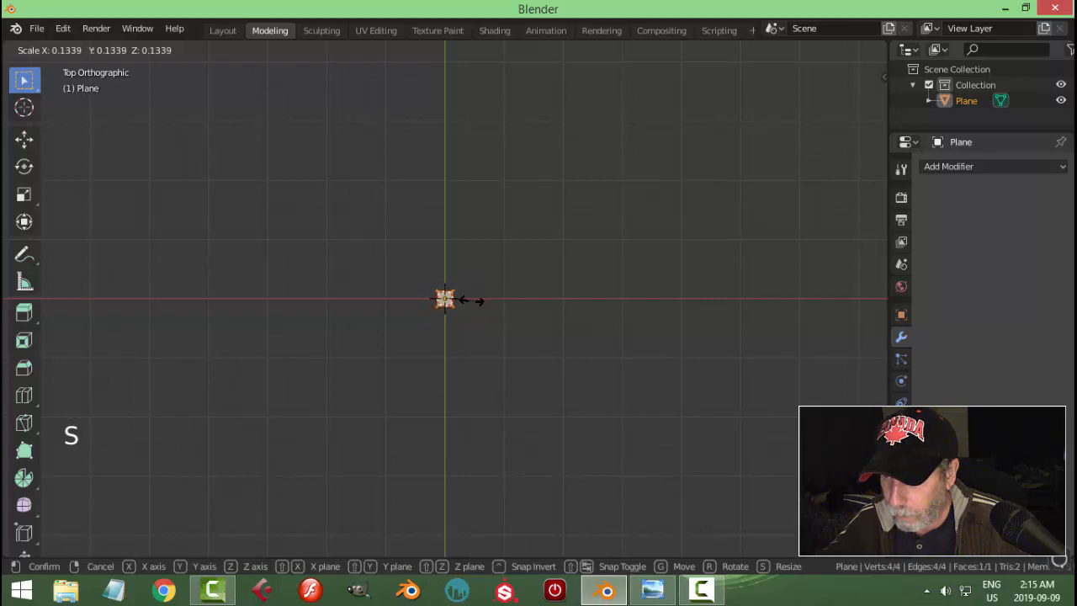
click(471, 300)
key(g)
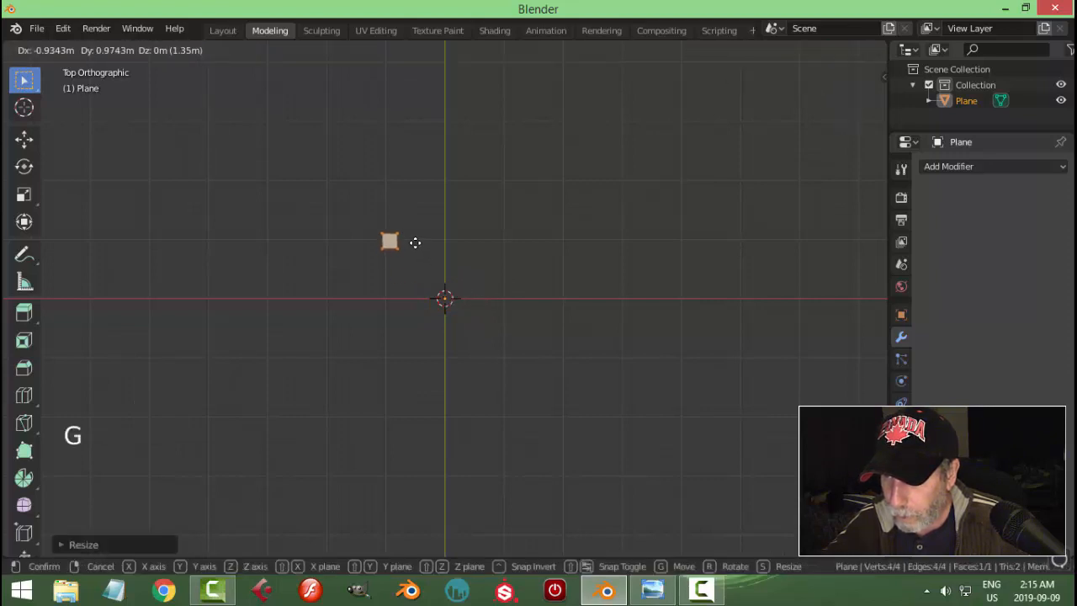
click(412, 243)
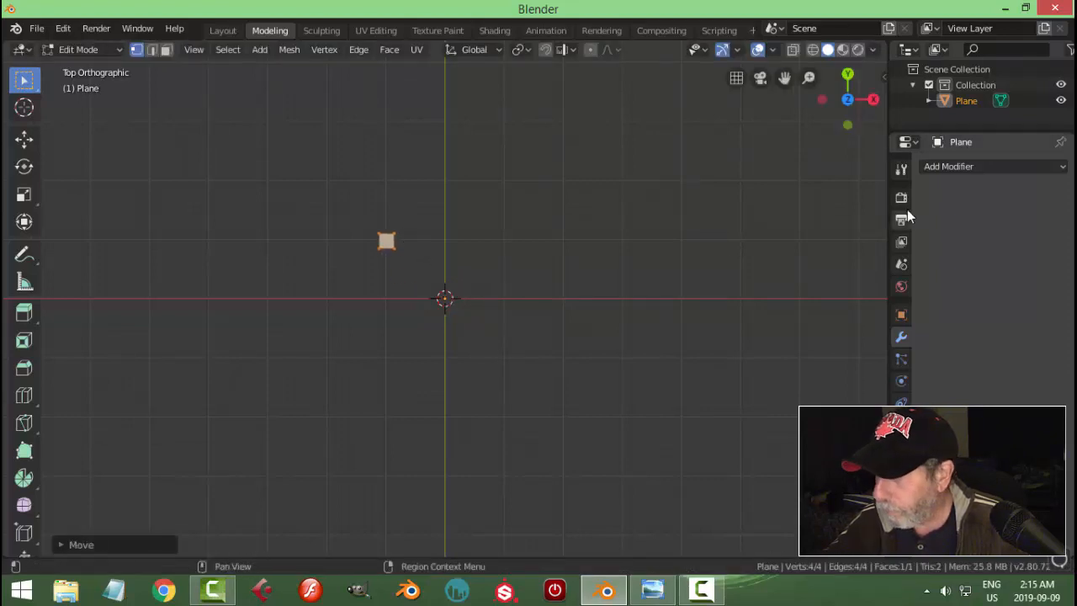
Step: Add a Mirror modifier to the small square, mirroring on both the X and Y axes
click(943, 166)
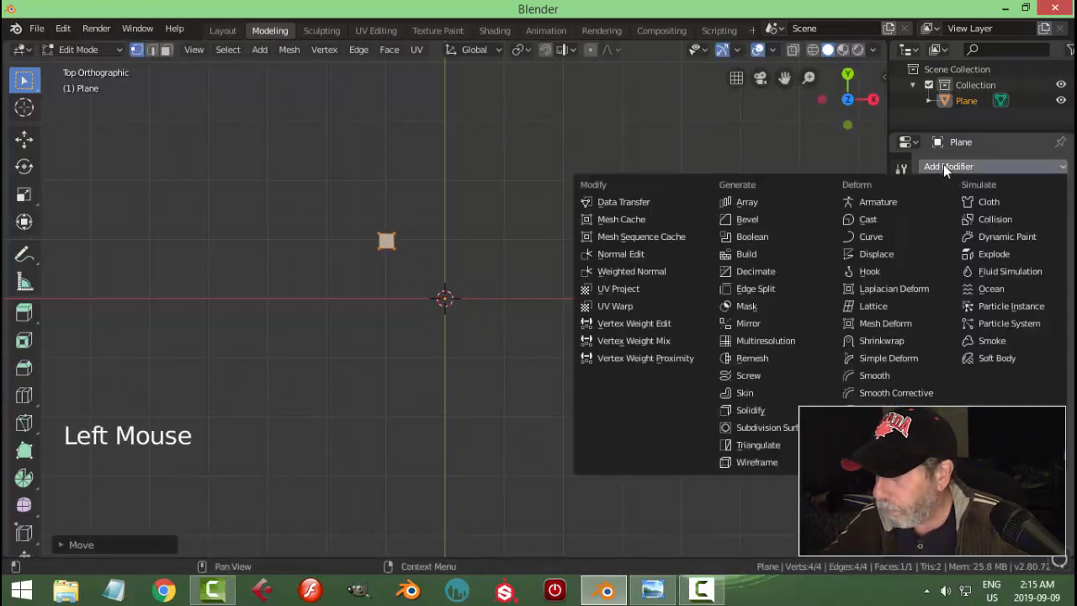
click(748, 323)
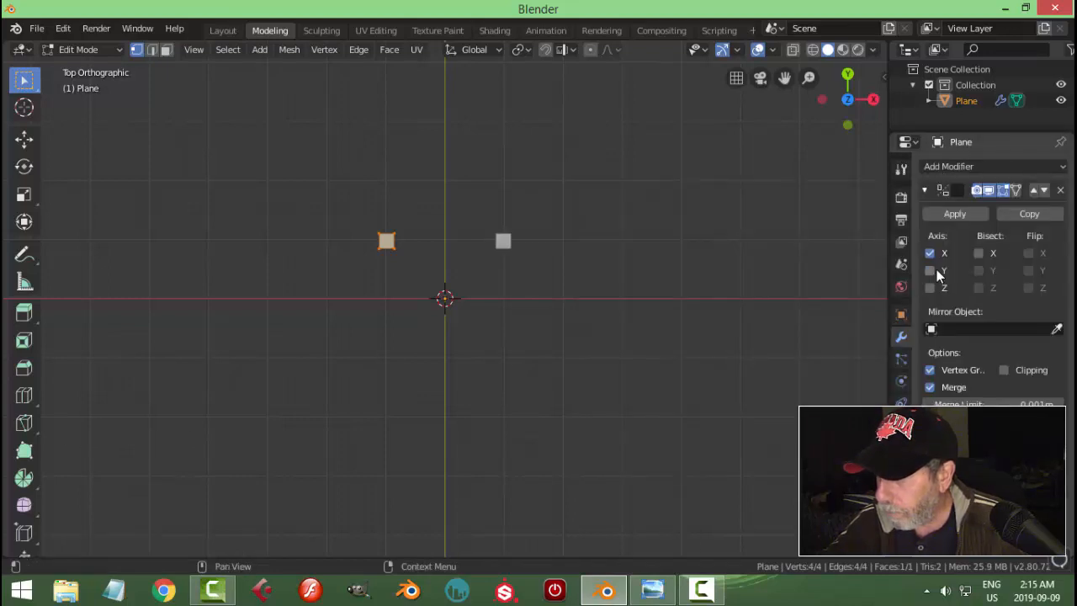
middle_drag(625, 289, 530, 210)
Step: In front view, extrude the square face in place and turn on the Move gizmo
key(KP_1)
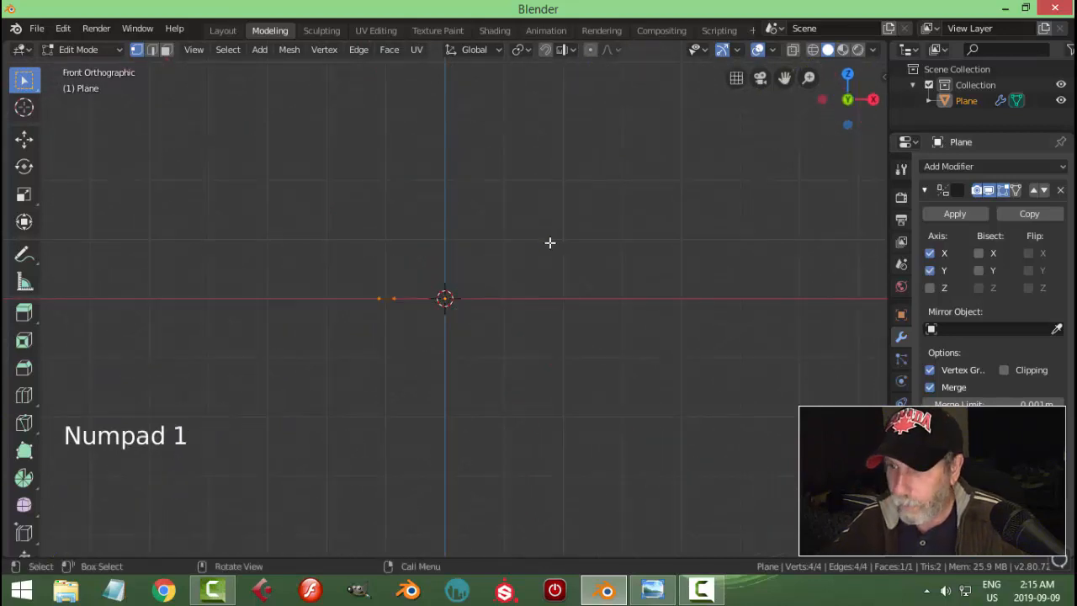
shift+middle_drag(516, 287, 577, 322)
scroll(577, 322, up, 2)
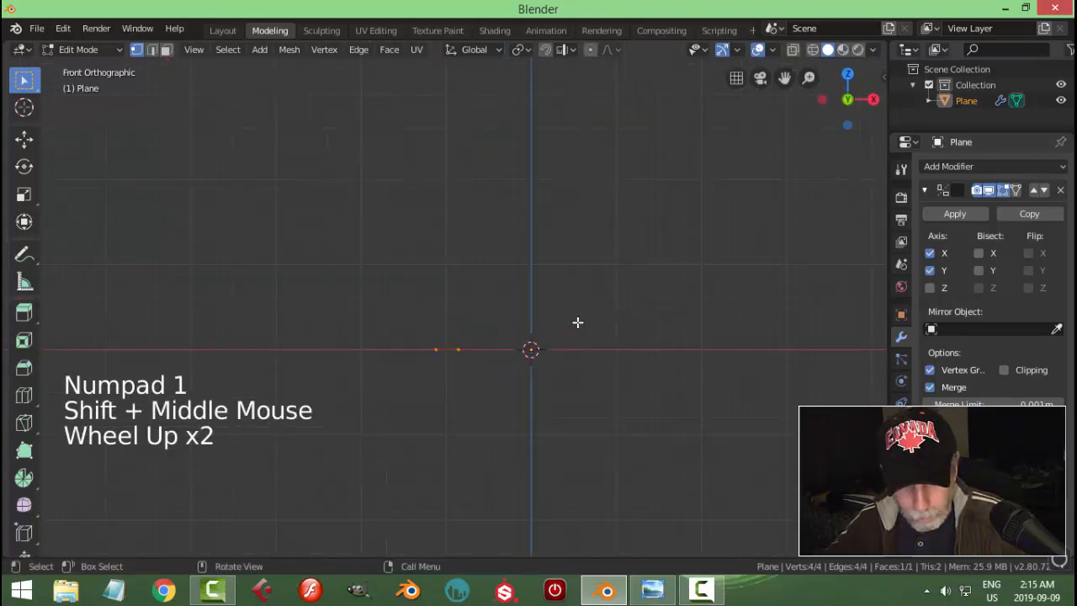
key(e)
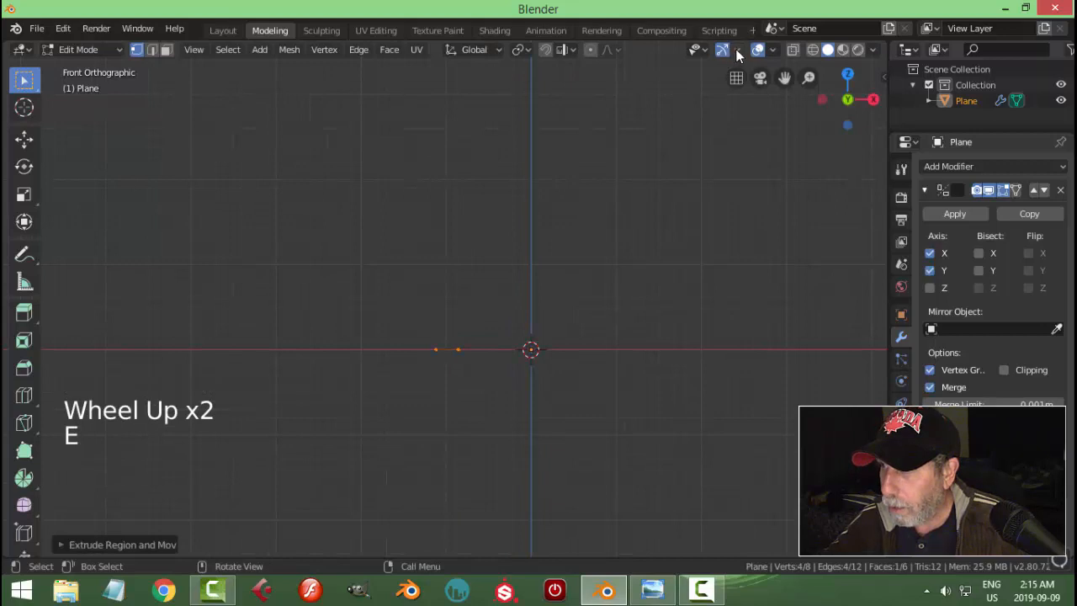
click(738, 49)
click(685, 194)
scroll(575, 248, down, 3)
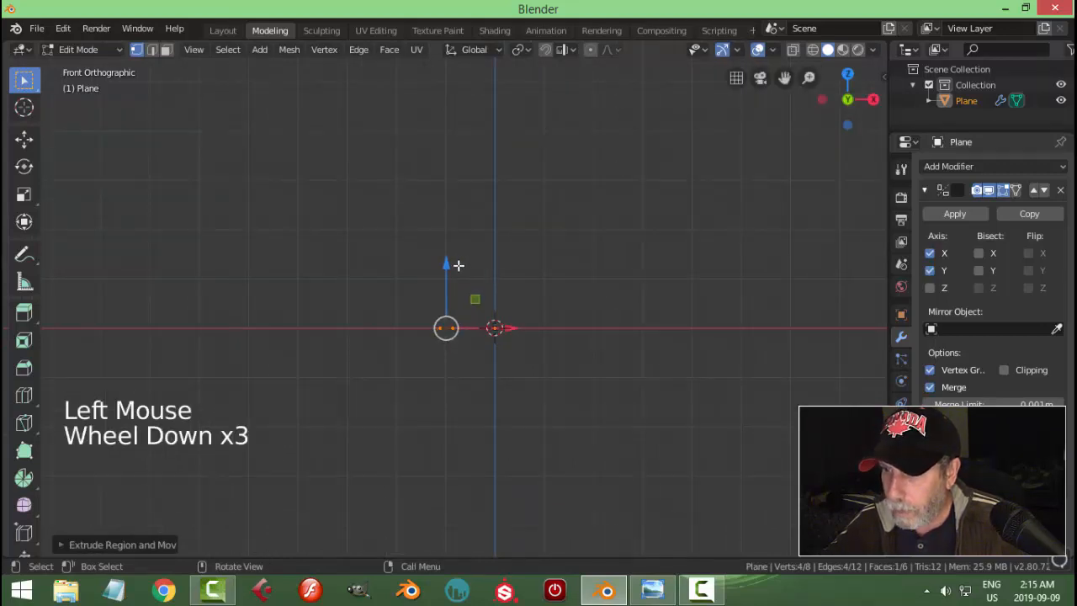
Step: Raise the extruded face about 5 m along Z to form the four tower legs
drag(455, 263, 466, 55)
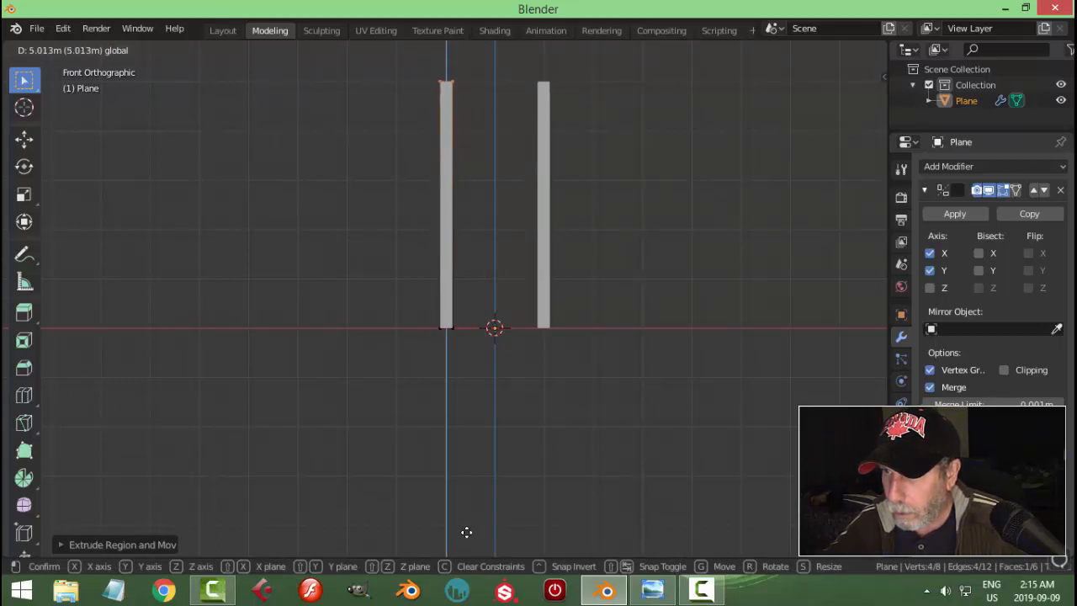
drag(466, 532, 471, 538)
middle_drag(634, 309, 582, 365)
key(KP_1)
scroll(590, 298, up, 2)
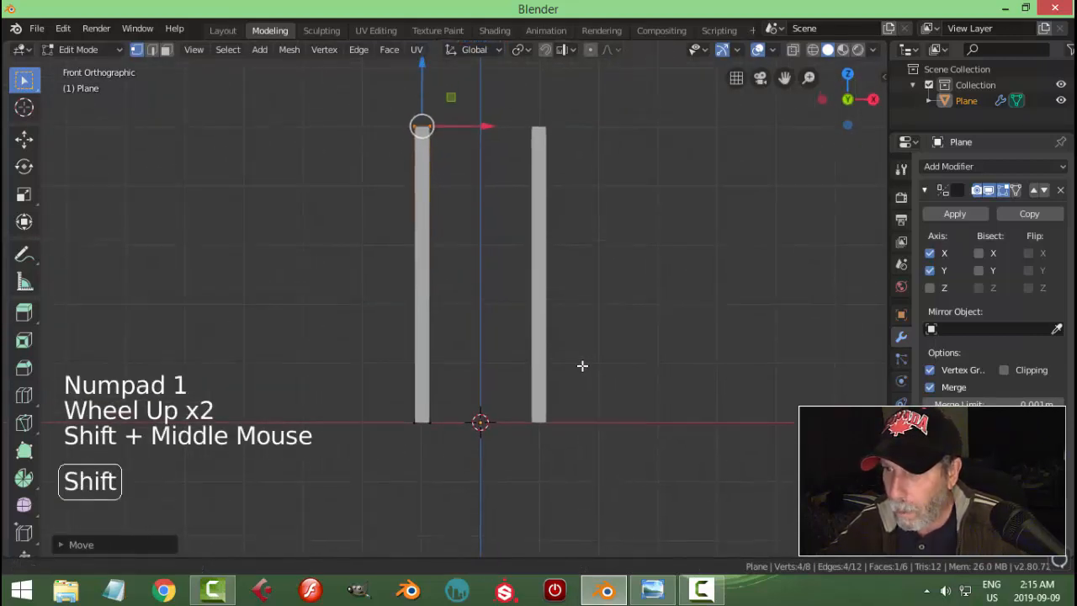
scroll(514, 303, down, 1)
scroll(563, 296, up, 1)
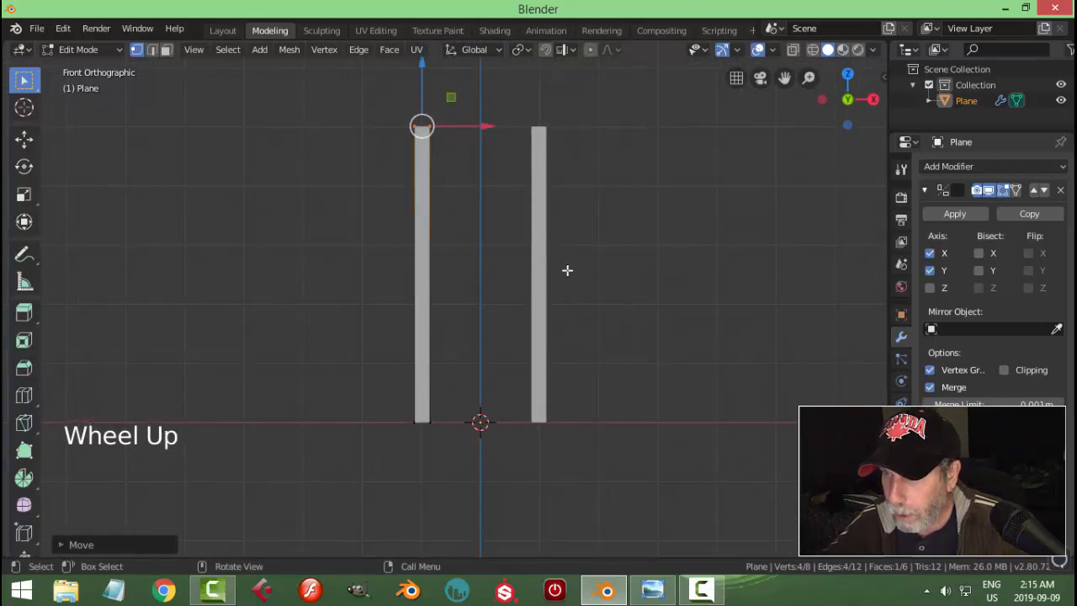
Step: In Object Mode, duplicate the legs in place and remove the Mirror modifier from the copy
scroll(593, 270, down, 1)
middle_drag(608, 265, 553, 332)
key(Tab)
mouse_move(617, 322)
middle_down()
mouse_move(609, 294)
mouse_move(632, 288)
mouse_move(613, 306)
middle_up()
key(shift+d)
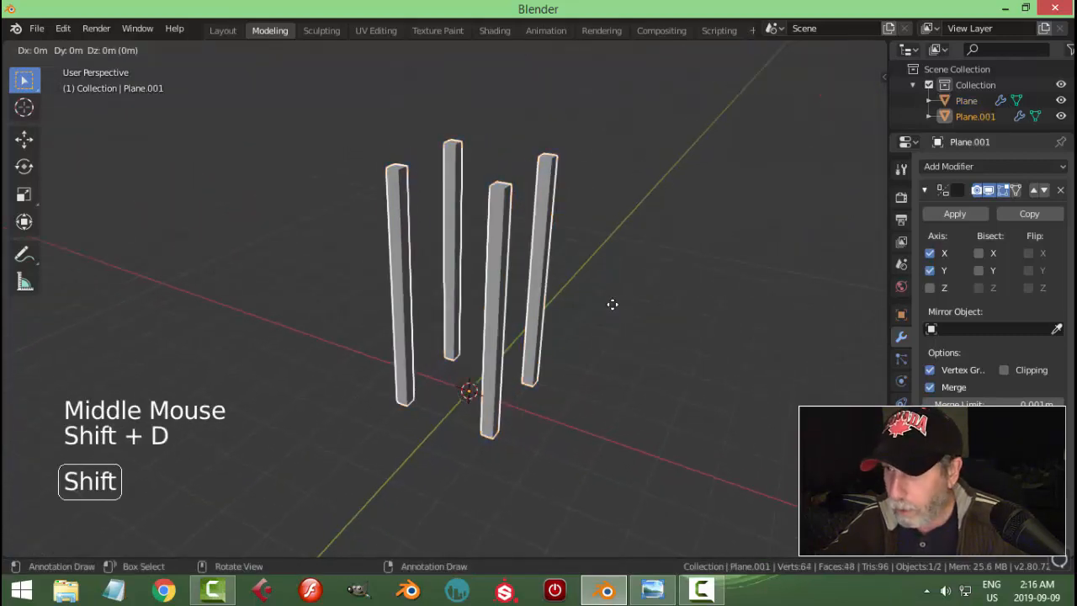
key(Escape)
click(1060, 192)
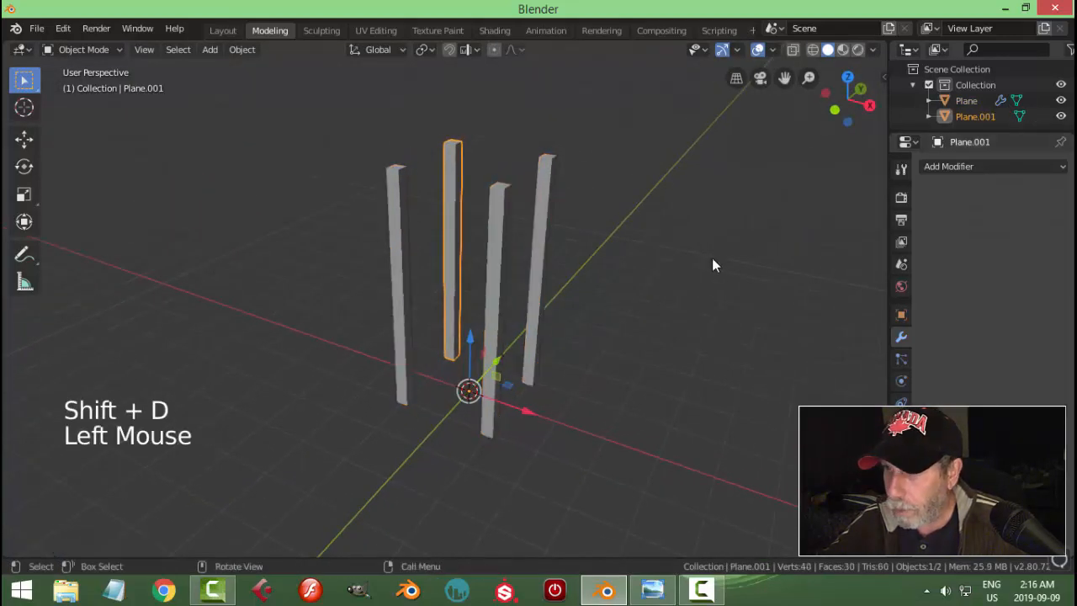
Step: Set the duplicated leg's origin to its geometry
click(255, 51)
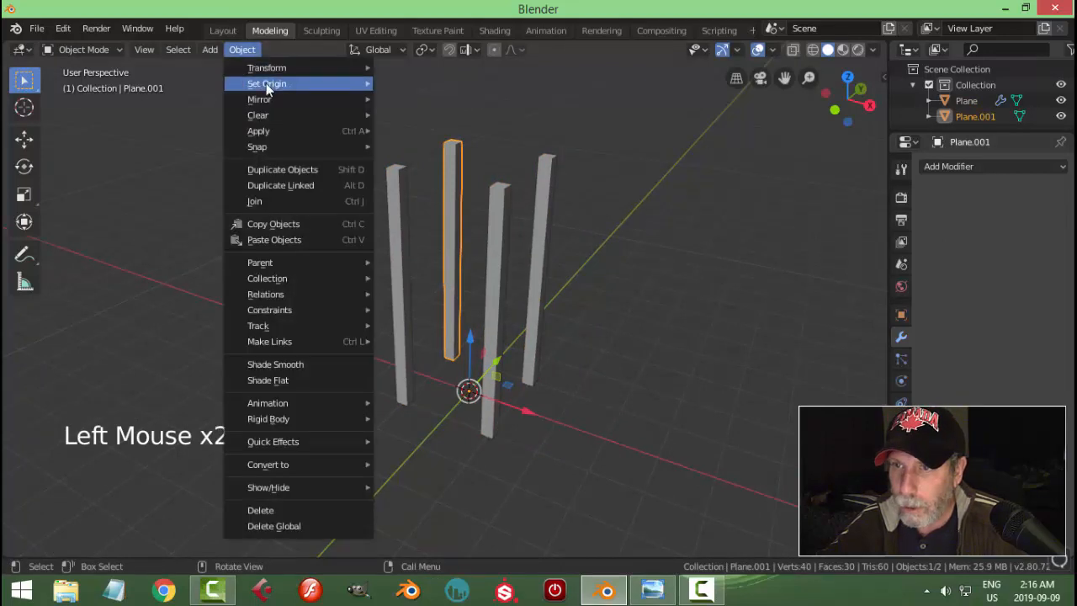
mouse_move(267, 83)
click(419, 100)
middle_drag(504, 189, 572, 220)
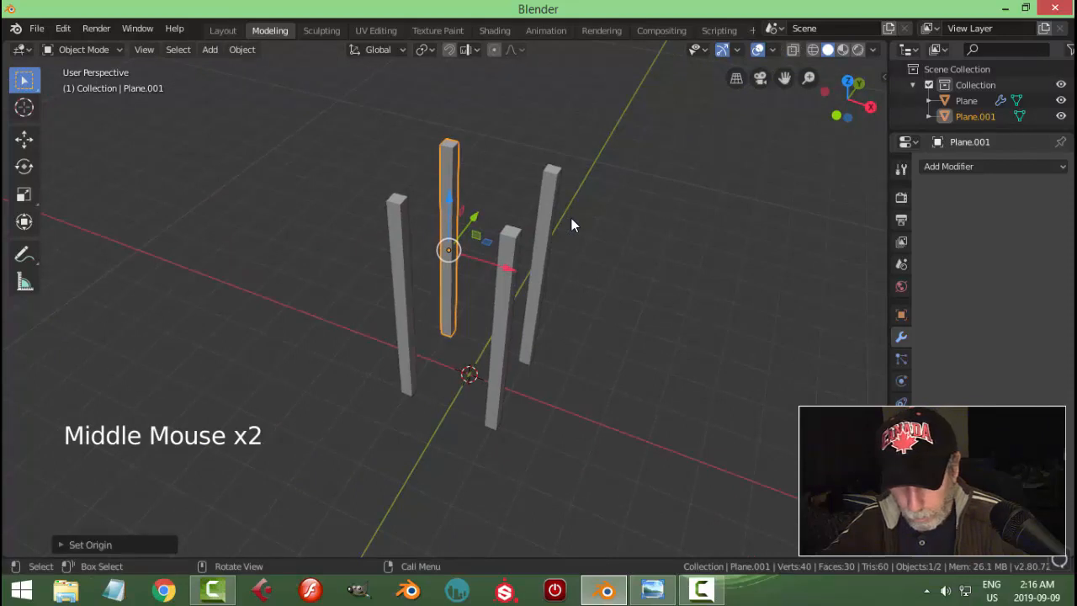
Step: Rotate the duplicated leg 90° about the Y axis to make a horizontal beam
key(r)
key(y)
key(9)
key(0)
key(Return)
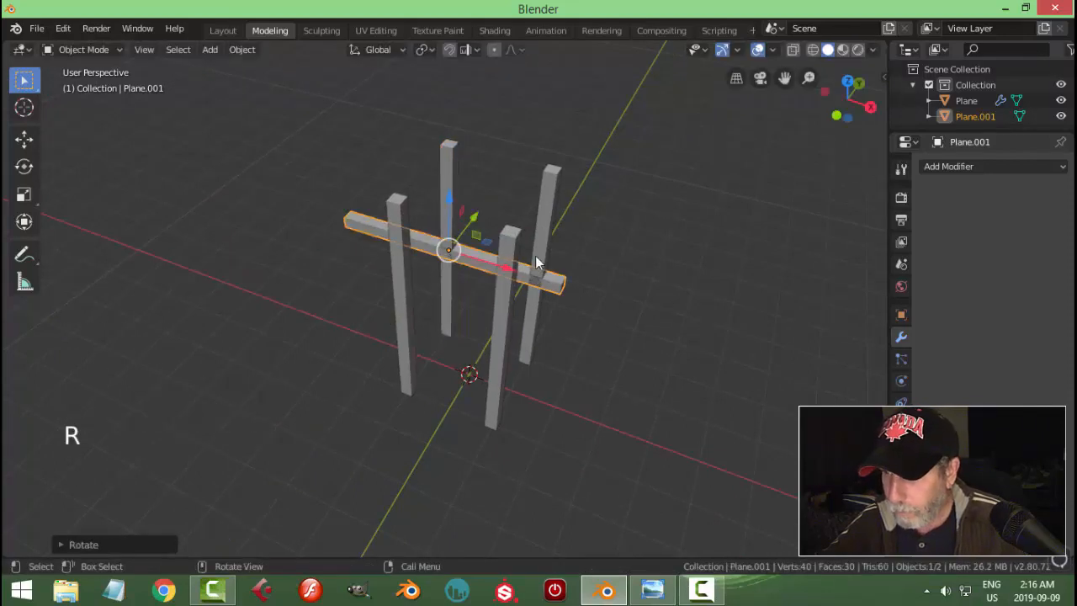
Step: In front view, move the beam along X to center it between the two legs
middle_drag(539, 257, 677, 226)
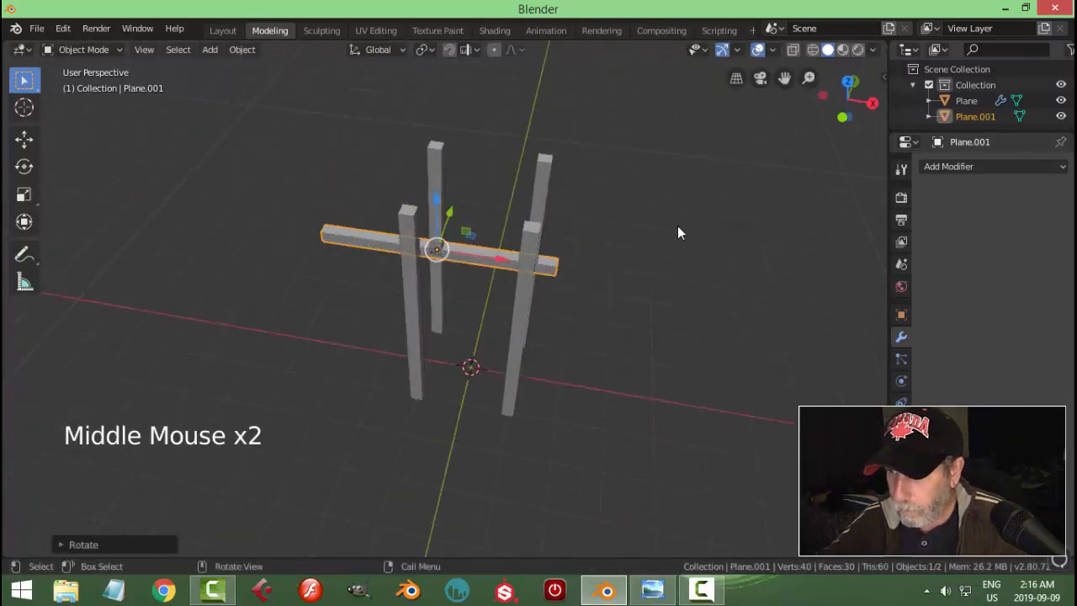
key(KP_1)
scroll(670, 225, up, 2)
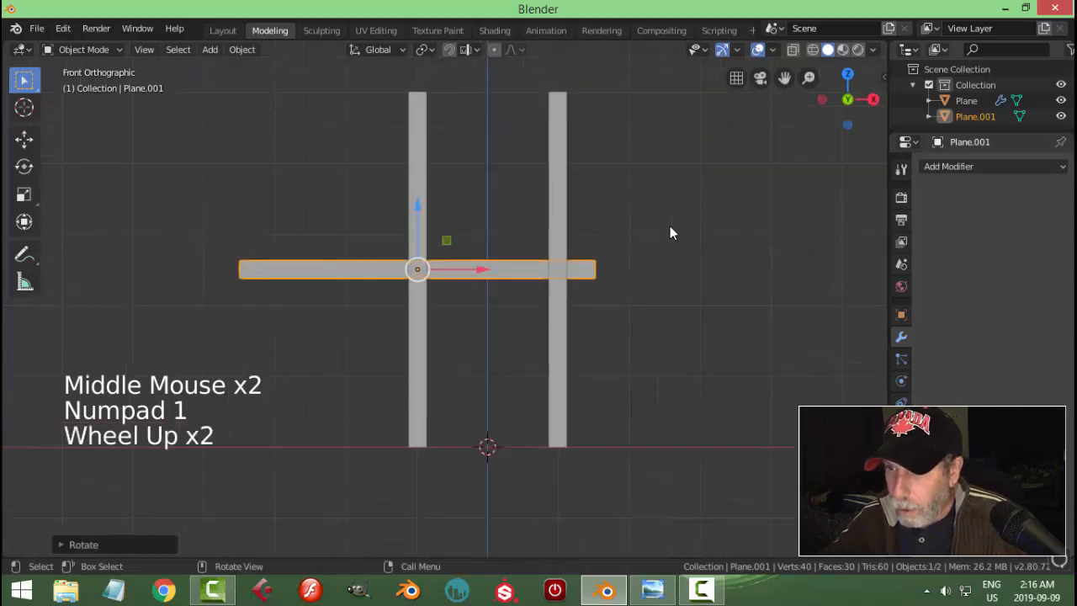
drag(476, 270, 544, 268)
Step: In Edit Mode, scale the whole beam along X to about 0.47 so its ends sit at the legs
key(Tab)
key(a)
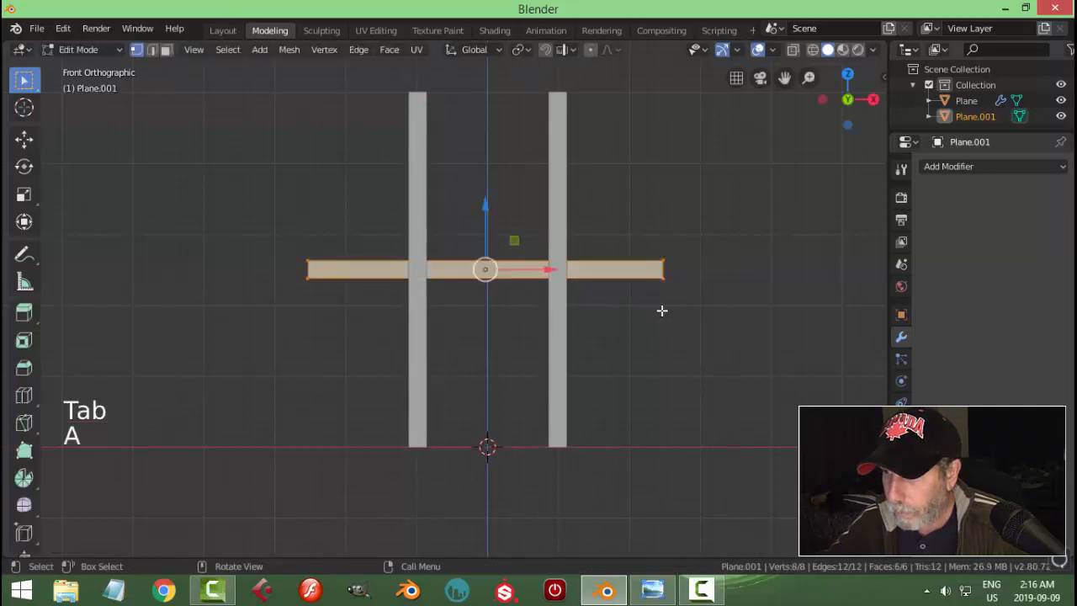
key(s)
key(x)
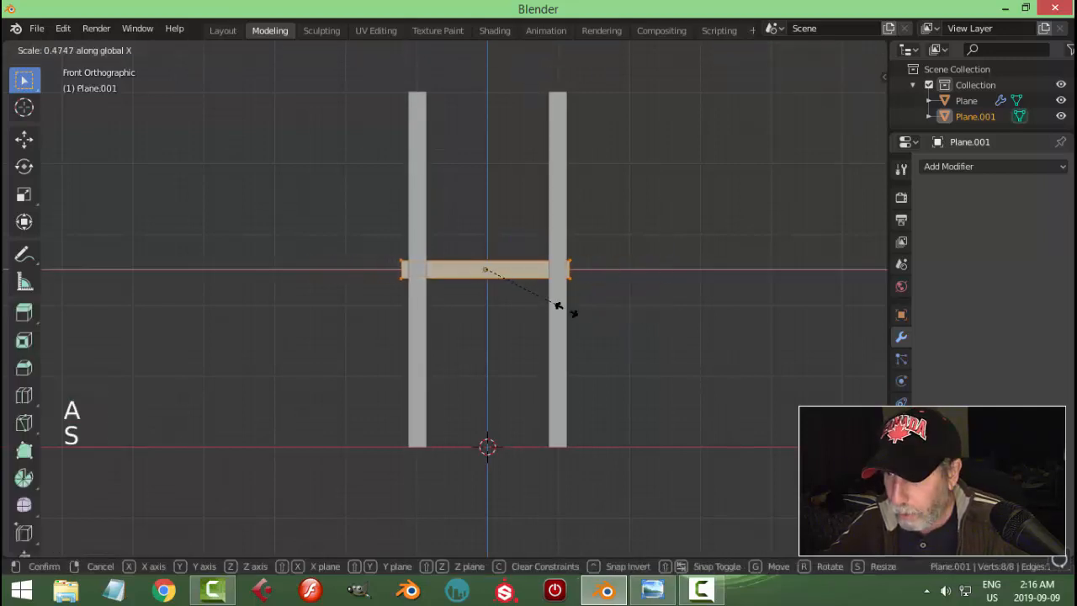
click(557, 312)
Step: Scale the beam's mesh along Y to about 0.87 to make it thinner than the legs
middle_drag(618, 294, 458, 360)
scroll(596, 339, up, 2)
middle_drag(596, 338, 608, 339)
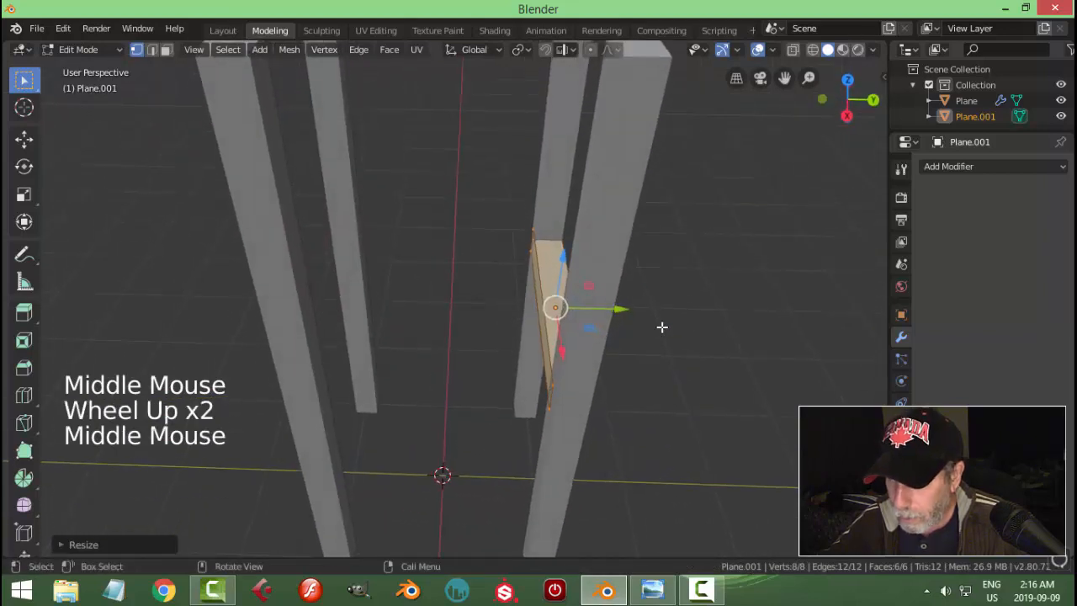
key(s)
key(y)
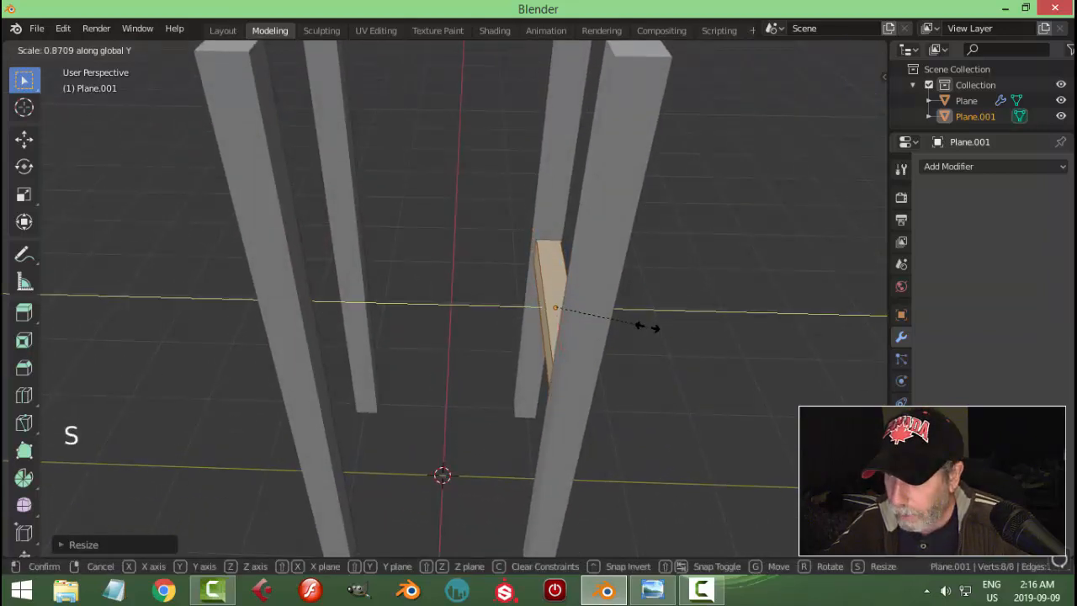
click(646, 326)
Step: Scale the beam's mesh along Z to about 0.69 and return to Object Mode
middle_drag(645, 325, 504, 342)
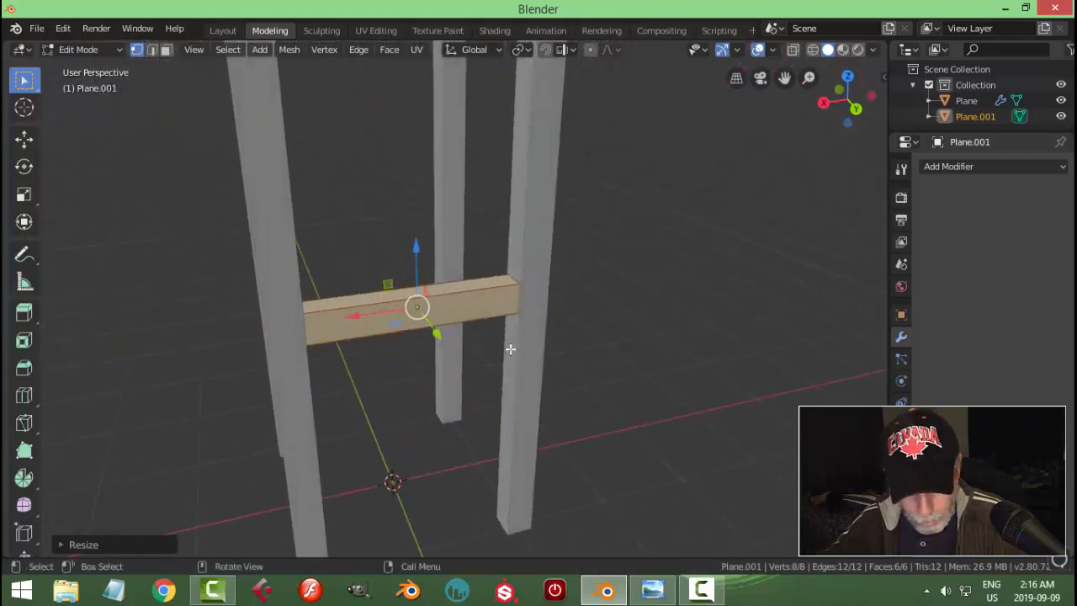
key(s)
key(z)
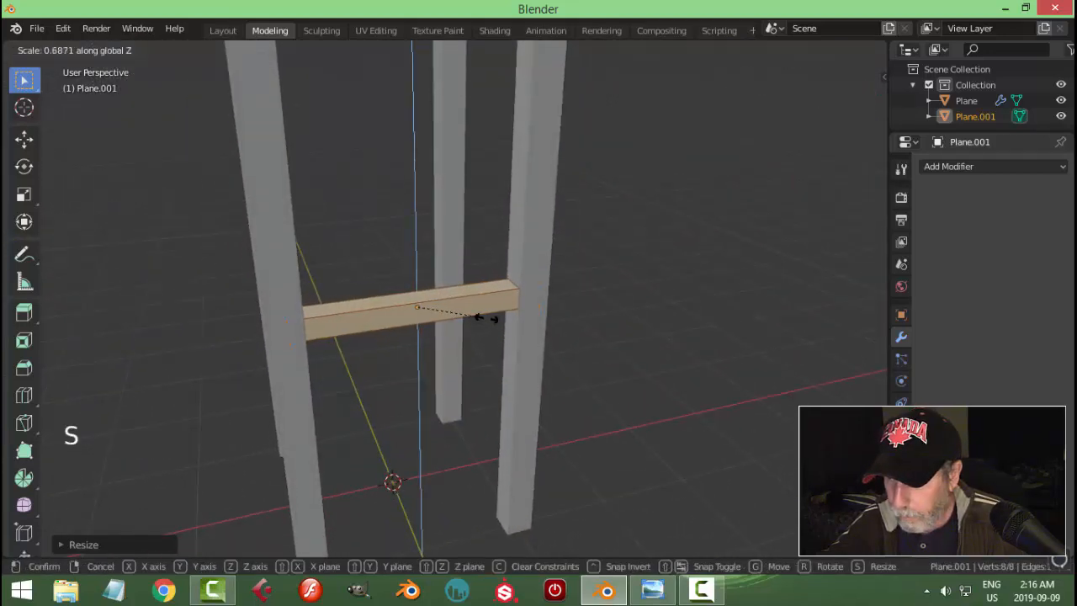
click(486, 318)
key(Tab)
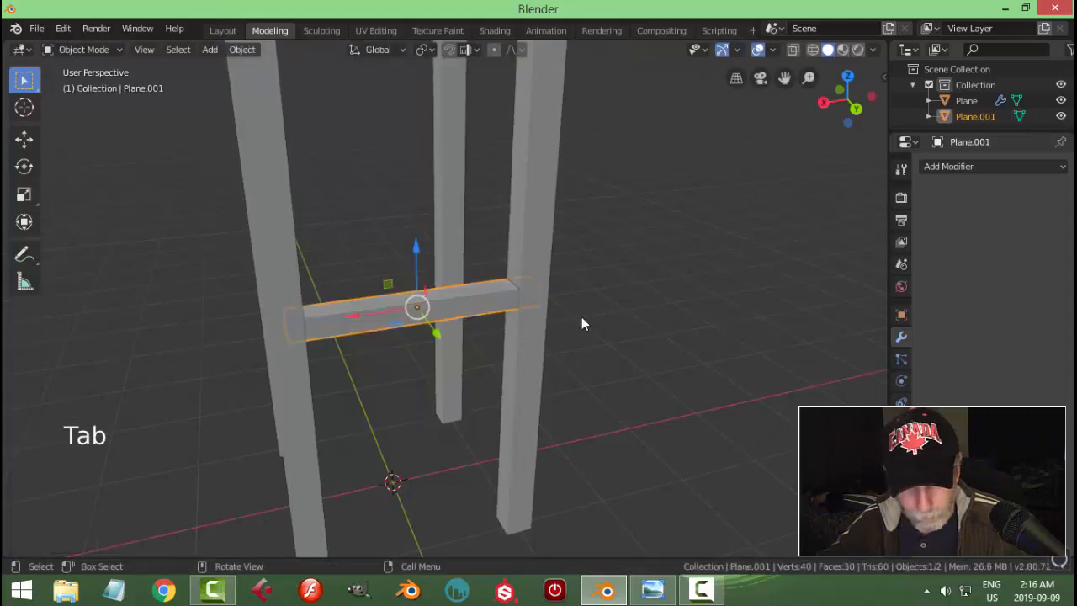
Step: Add a Bevel modifier to the crossbeam with 2 segments and a width of 0.004 m
key(alt+a)
middle_drag(581, 323, 428, 303)
click(429, 301)
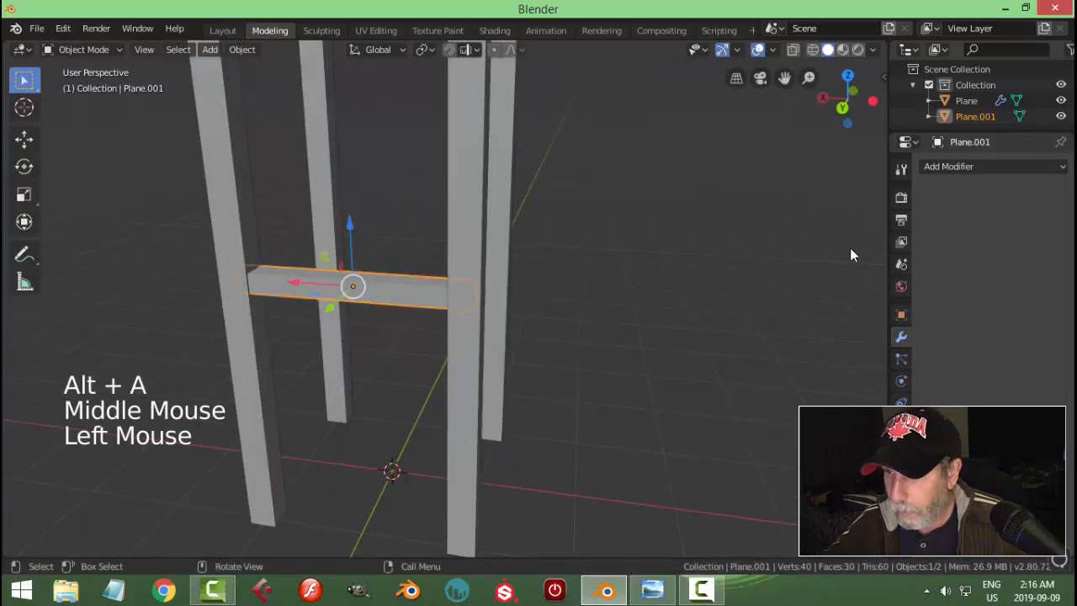
click(950, 169)
click(758, 220)
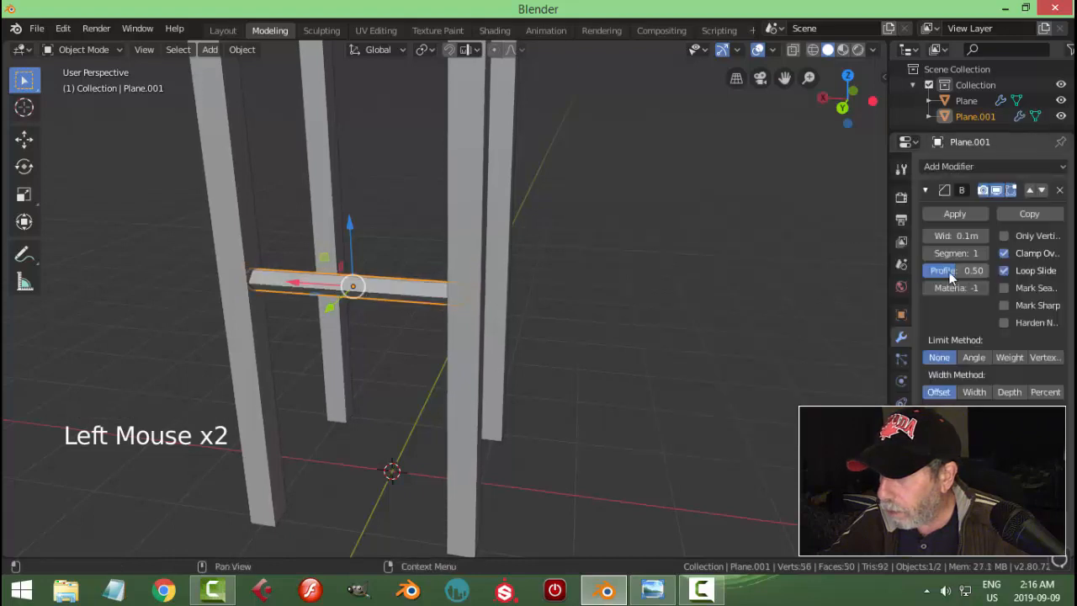
click(982, 252)
click(956, 236)
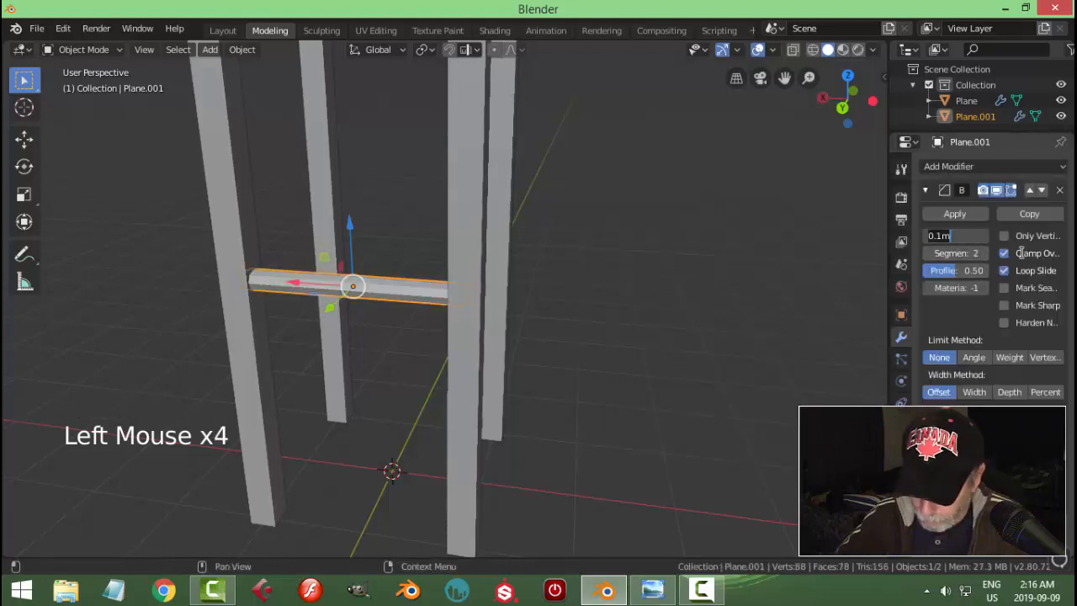
text(0.00)
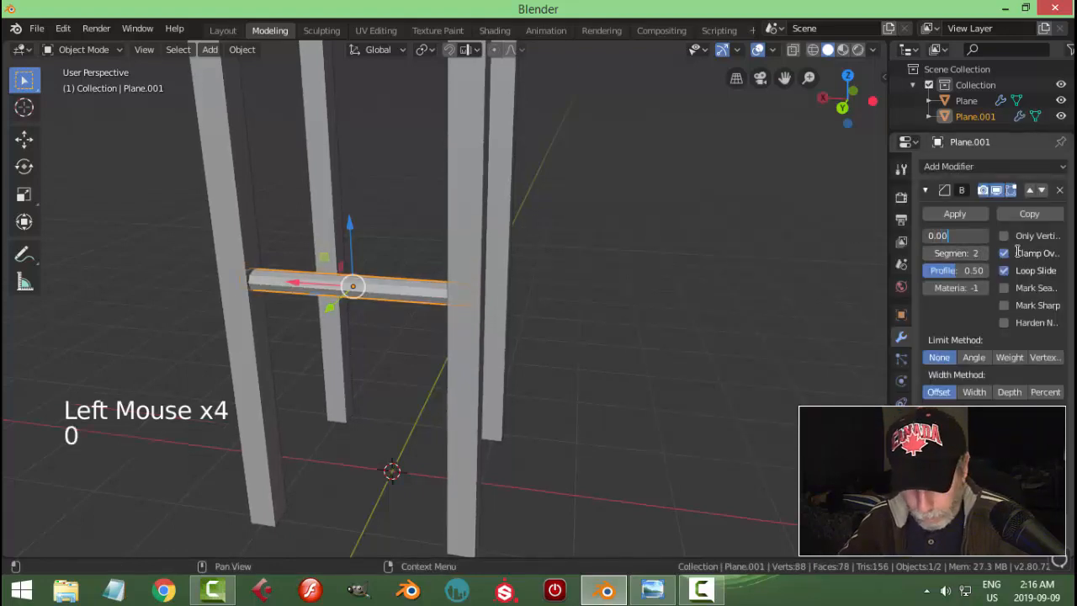
text(4)
key(Return)
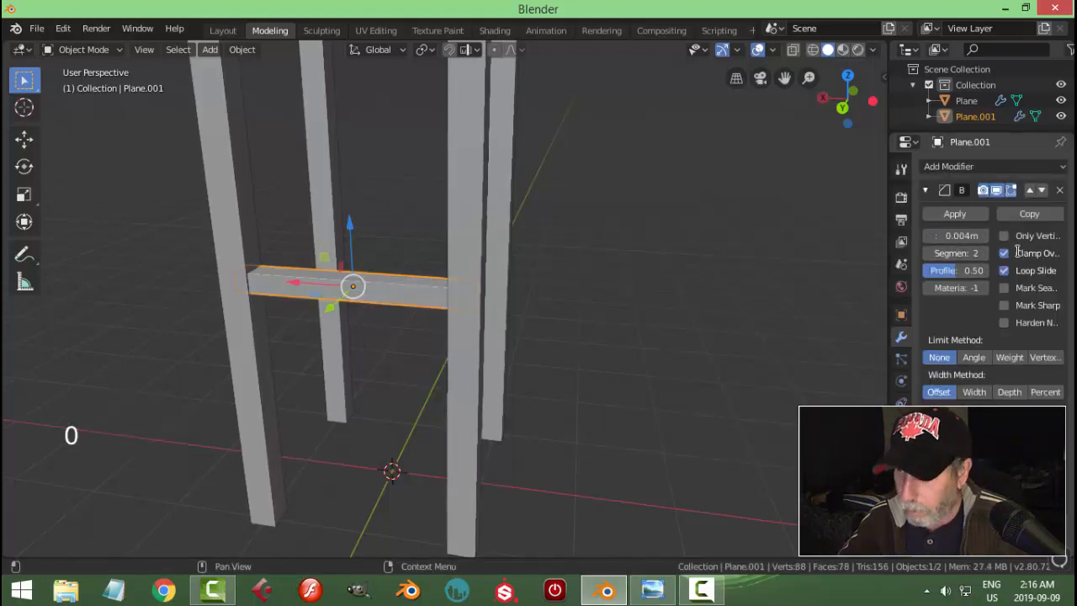
Step: Add a Bevel modifier after the legs' Mirror modifier, with 2 segments and a 0.004 m width, and deselect everything
click(483, 220)
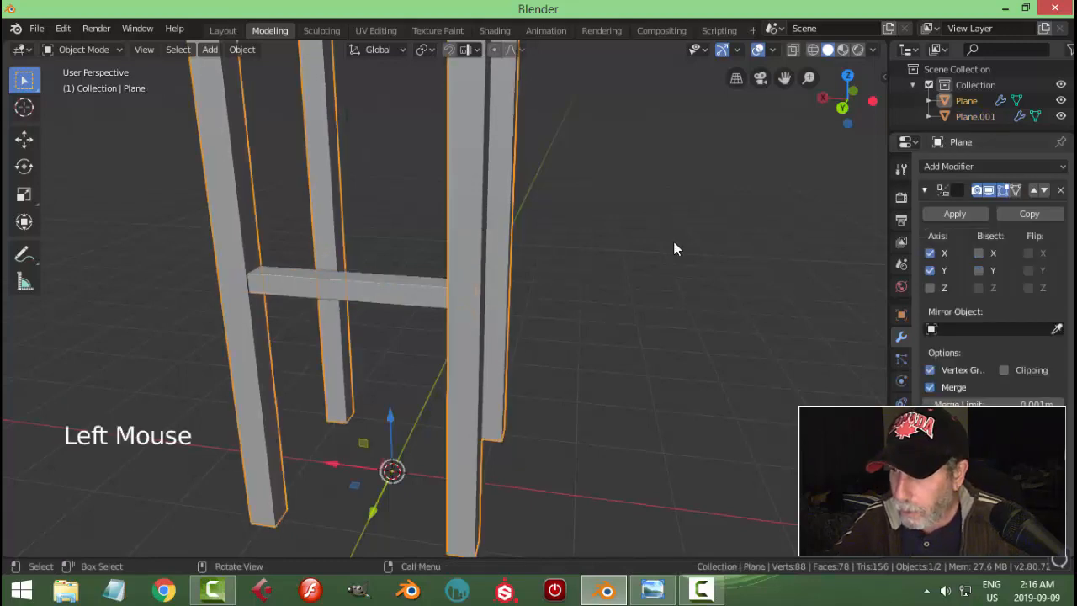
click(925, 191)
click(945, 165)
click(731, 220)
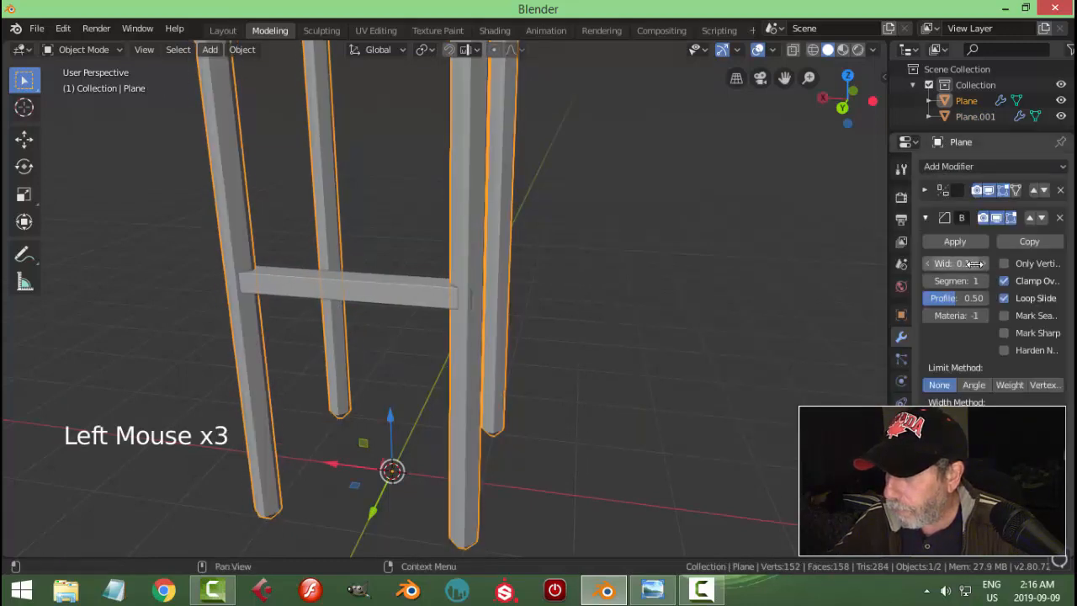
click(983, 281)
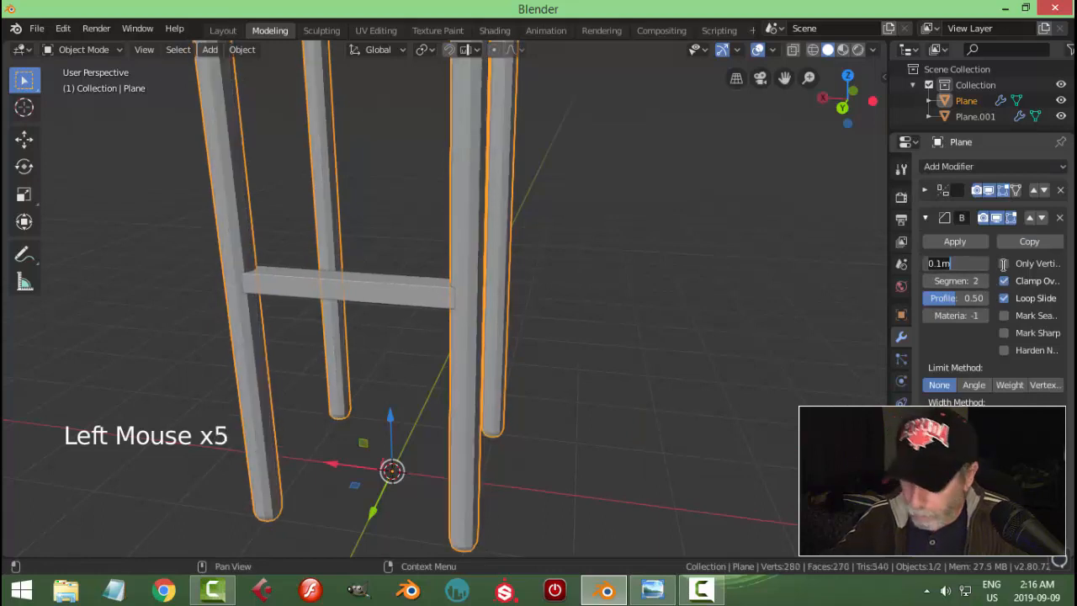
text(004)
key(Return)
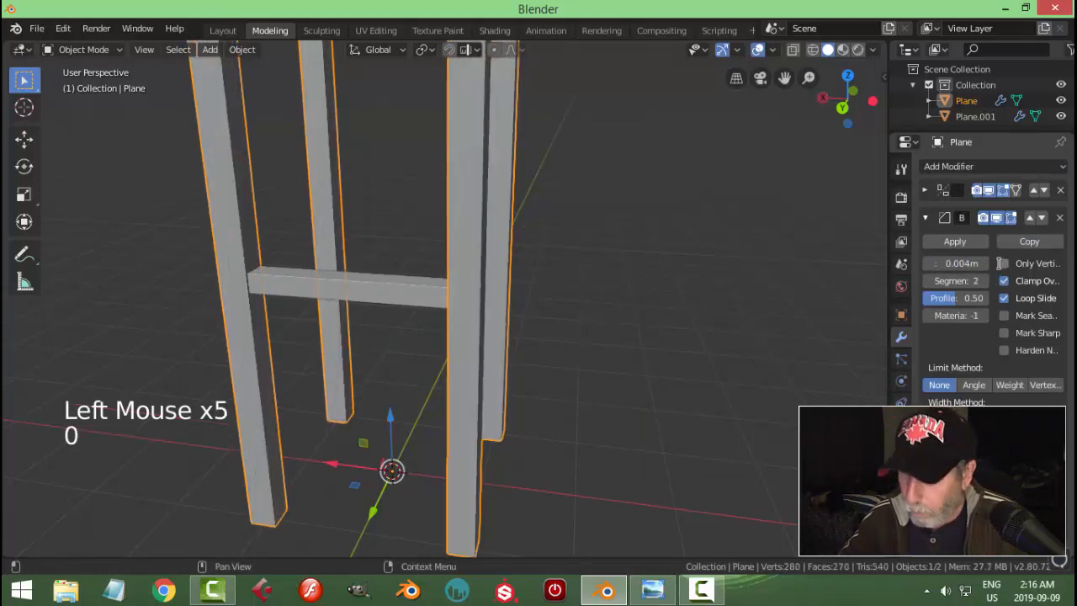
key(alt+a)
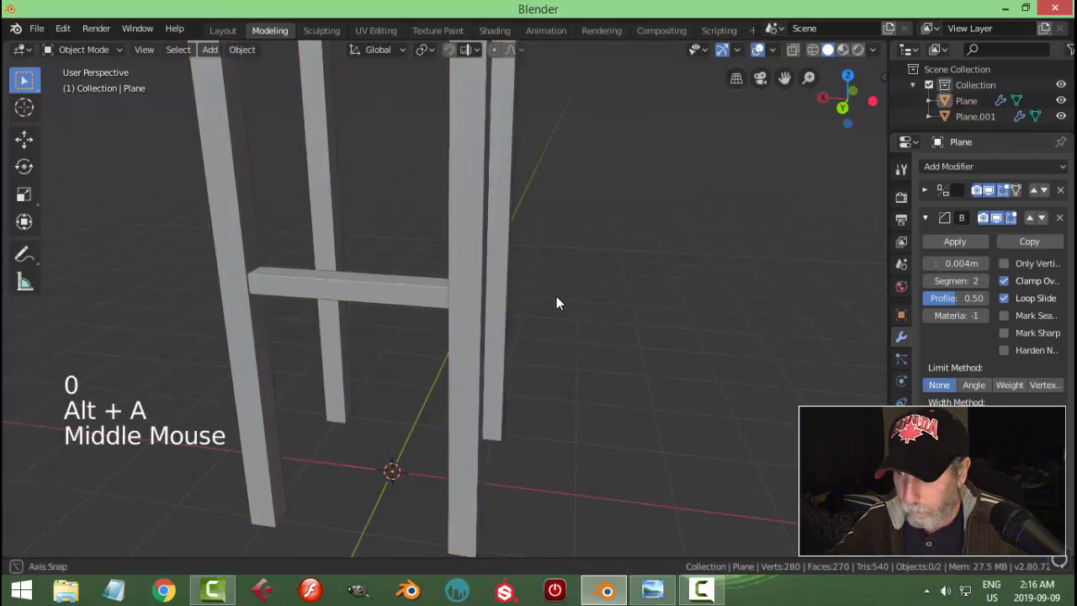
Step: Select the crossbeam and set the transform pivot point to the 3D Cursor
middle_drag(556, 296, 338, 300)
scroll(380, 331, up, 2)
click(338, 300)
scroll(521, 318, down, 3)
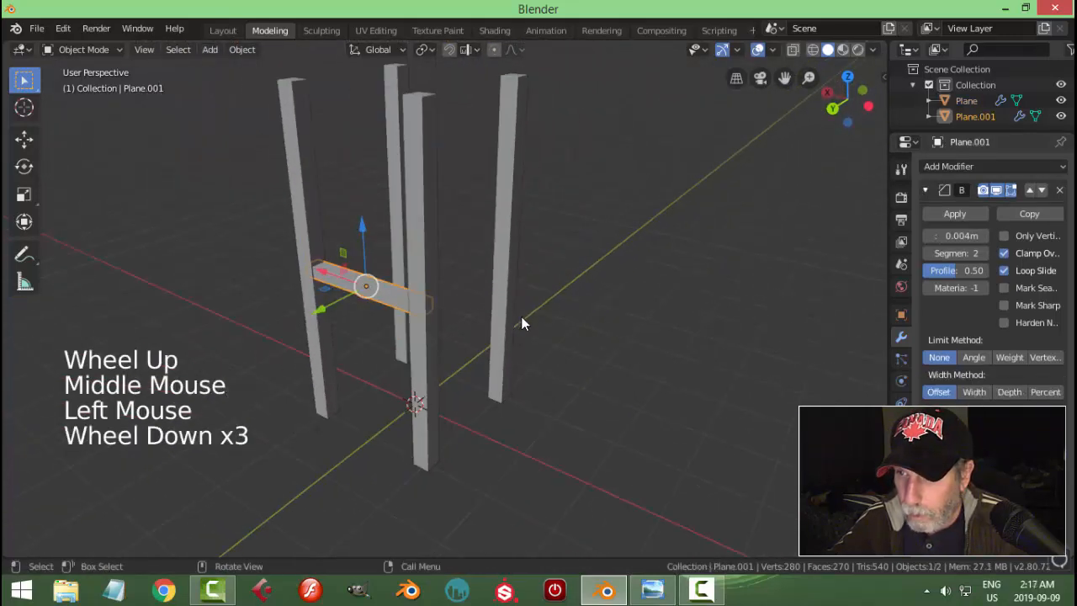
middle_drag(521, 318, 438, 343)
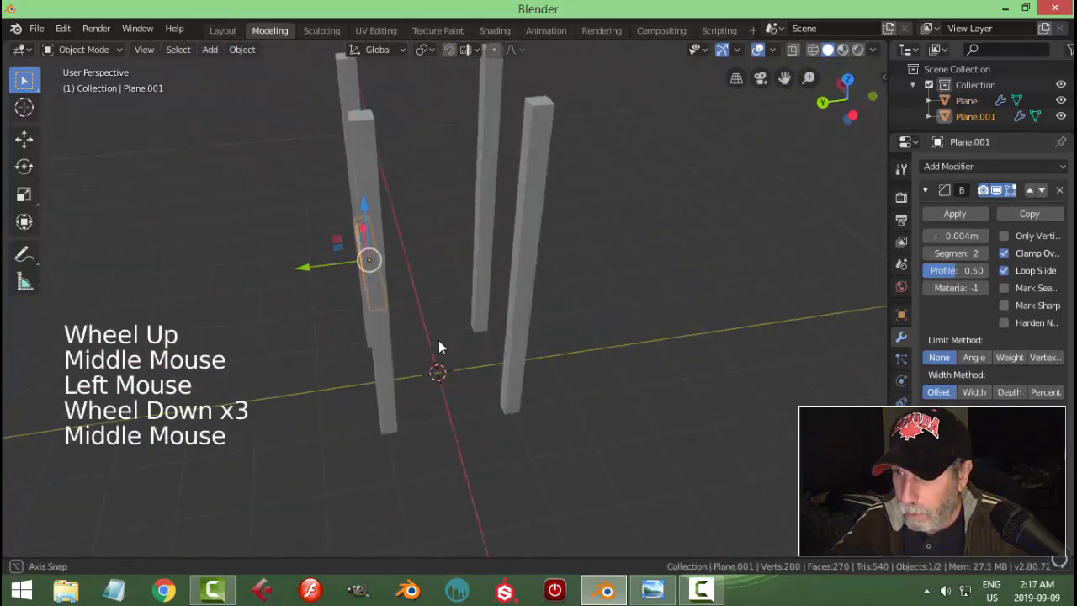
click(371, 50)
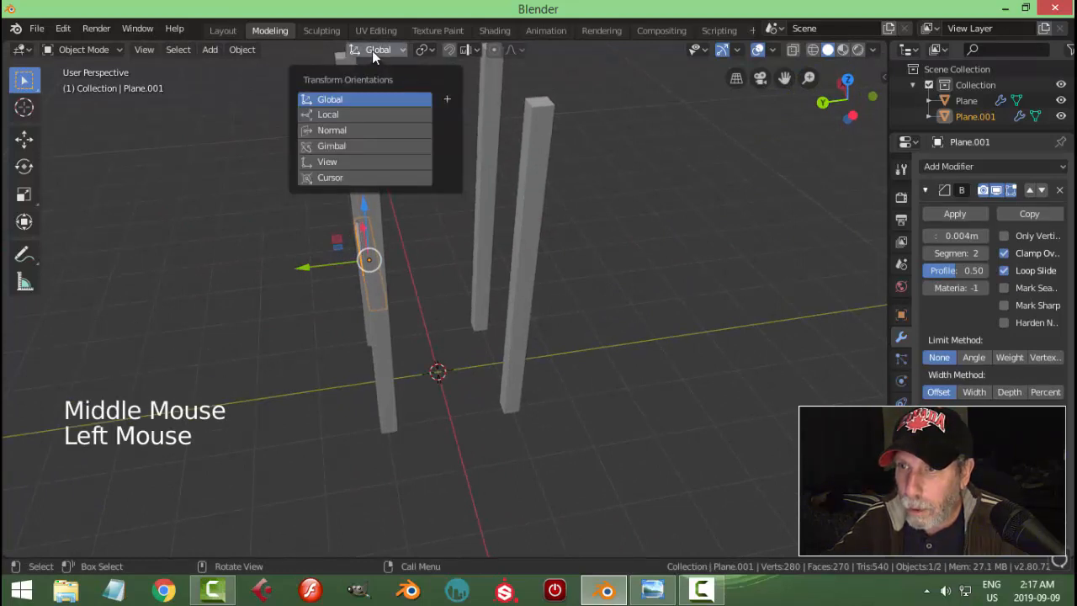
click(429, 49)
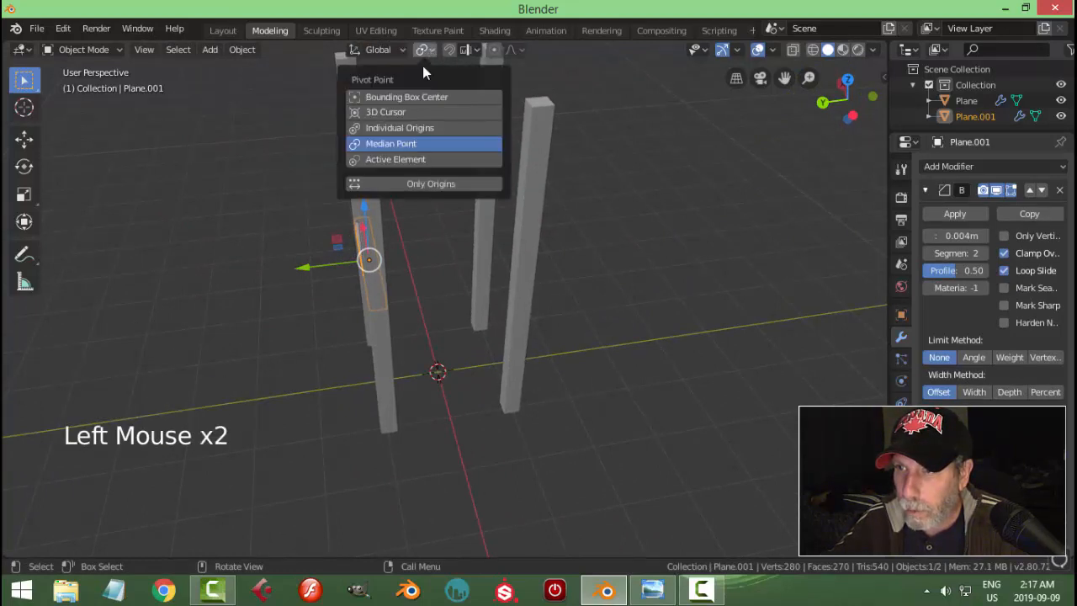
click(405, 112)
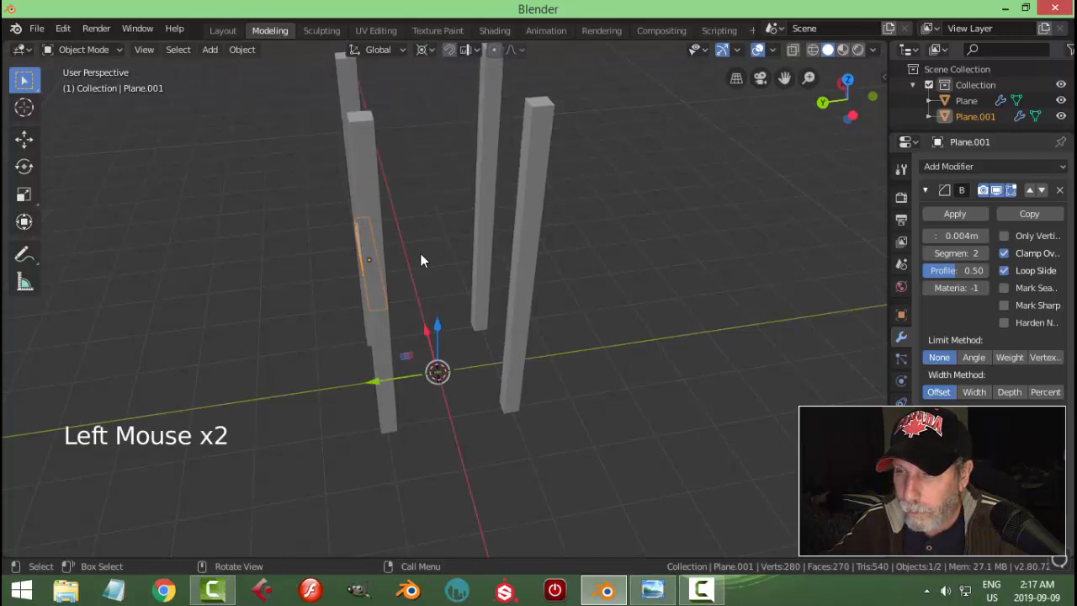
Step: Duplicate the crossbeam and rotate the copy 90° about Z around the 3D cursor onto the adjacent side
middle_drag(421, 260, 468, 241)
scroll(506, 273, down, 2)
middle_drag(554, 268, 470, 280)
key(shift+d)
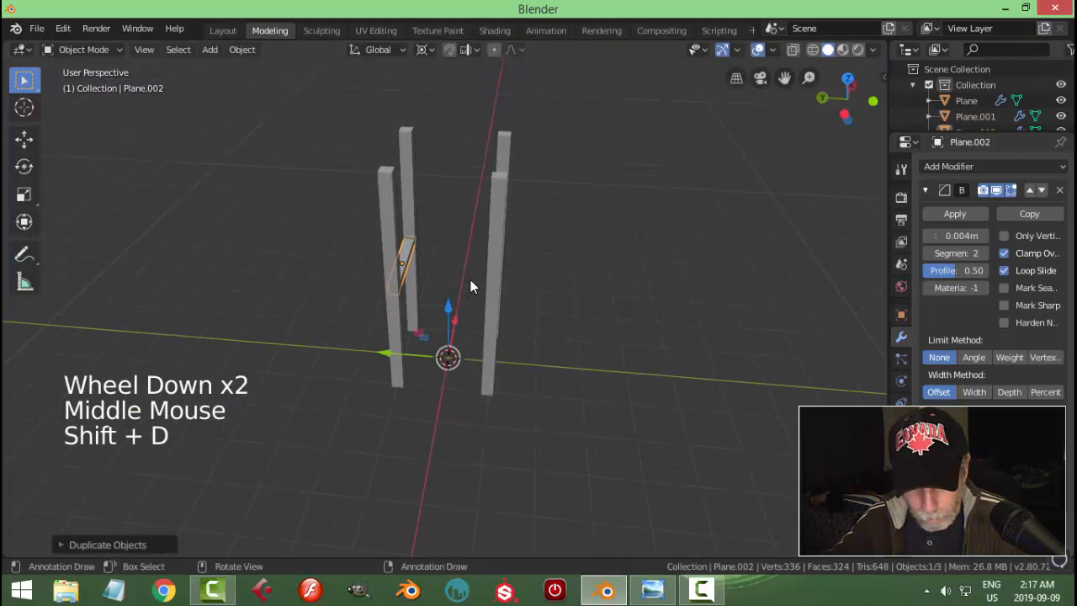
text(r90)
key(Return)
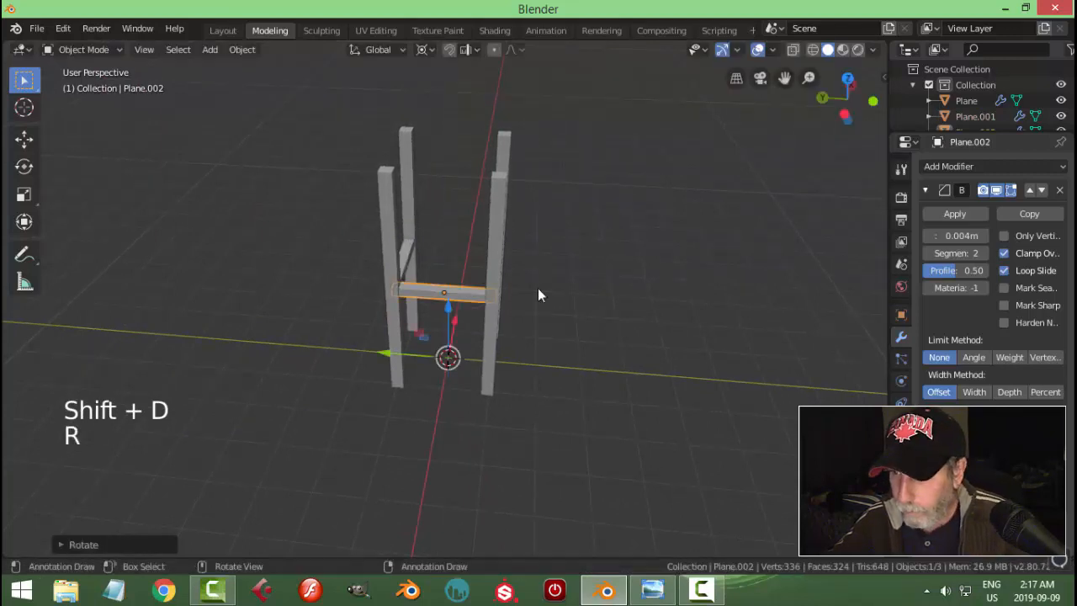
Step: Duplicate the crossbeam twice more, rotating each copy a further 90° about Z to fill the remaining two sides
middle_drag(538, 294, 462, 319)
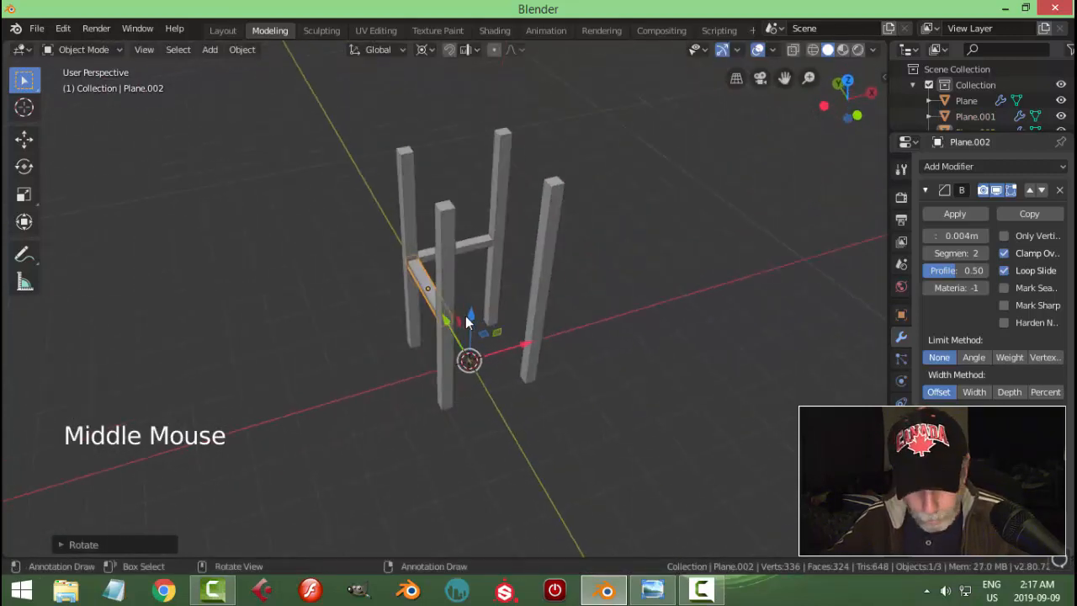
key(shift+d)
text(r)
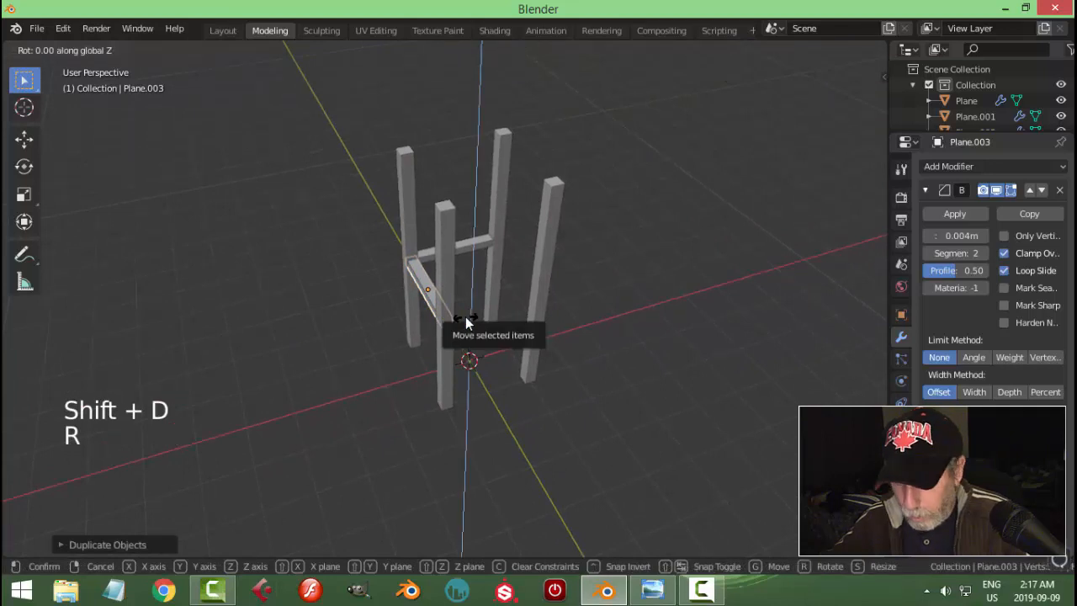
text(90)
key(Return)
key(shift+d)
text(r)
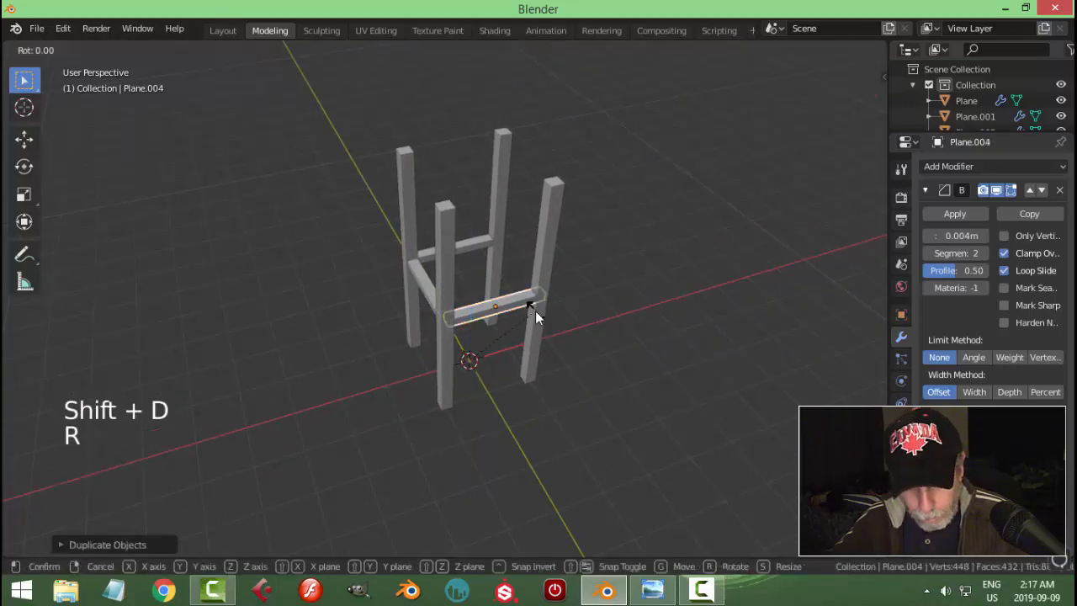
text(z90)
key(Return)
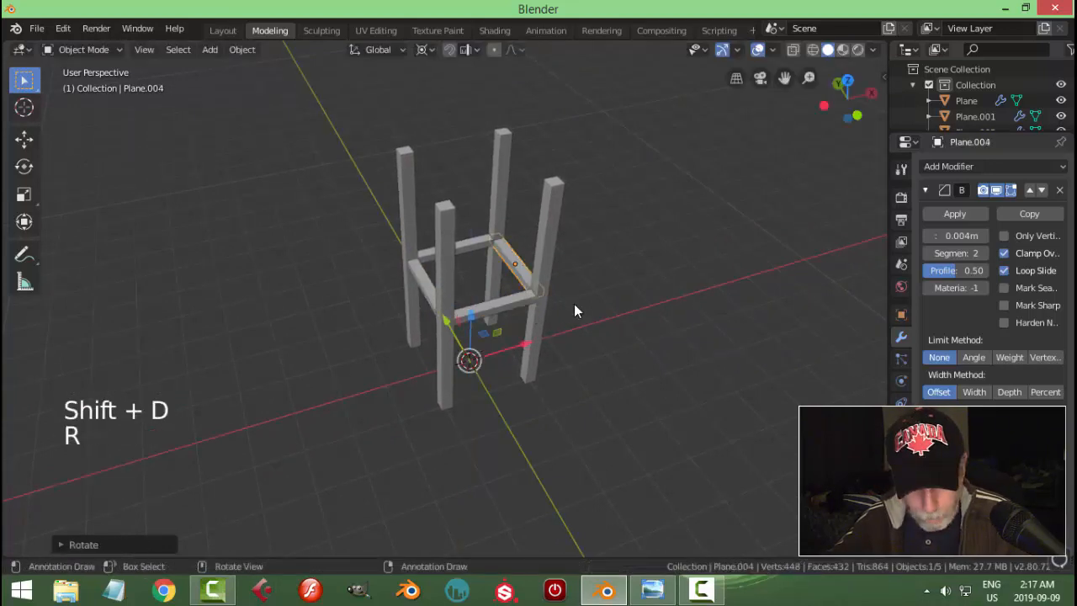
Step: Open the fourth crossbeam in Edit Mode, using face selection and wireframe shading
key(alt+a)
middle_drag(574, 303, 505, 291)
scroll(523, 302, up, 2)
scroll(602, 332, up, 2)
middle_drag(602, 332, 500, 335)
click(356, 318)
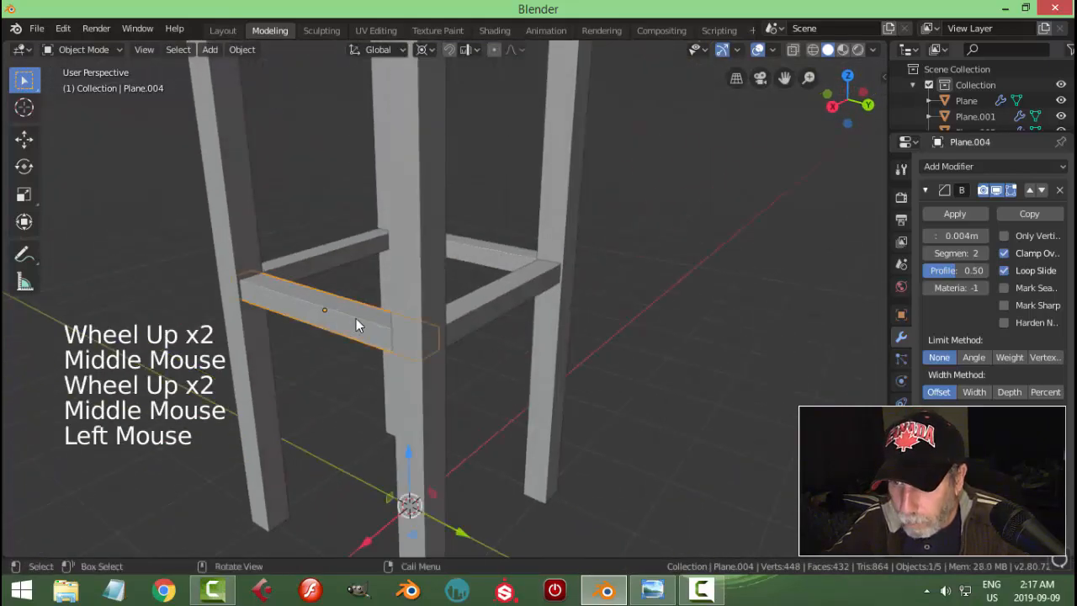
key(Tab)
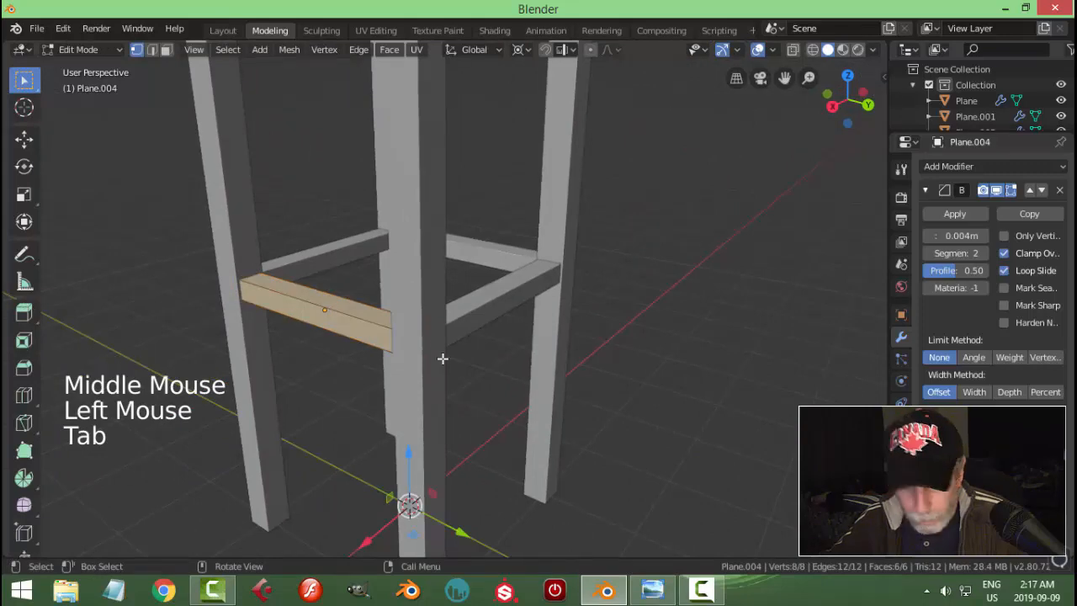
key(3)
key(z)
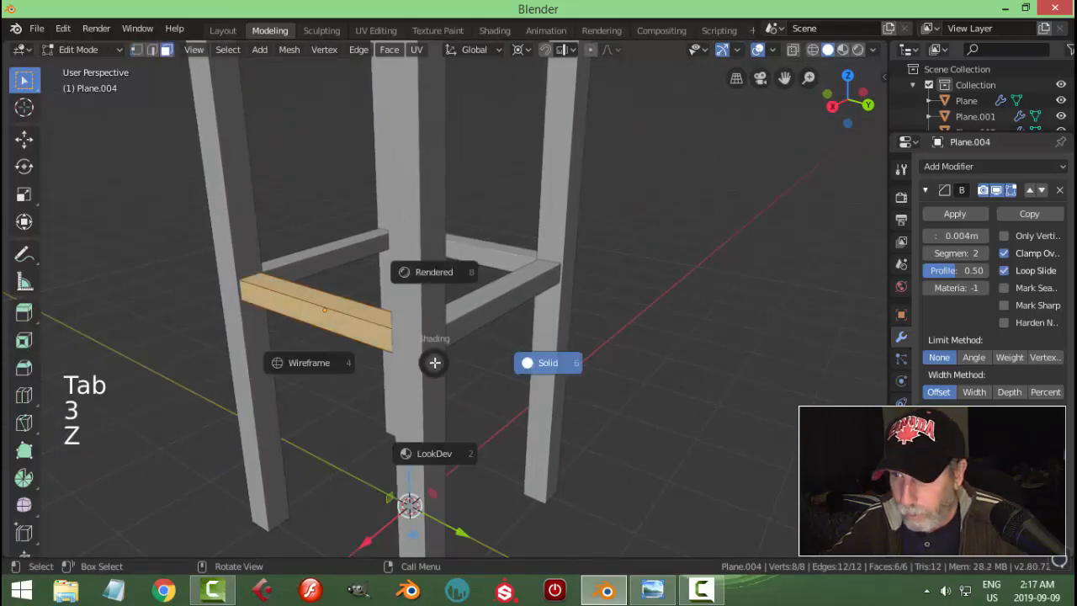
click(358, 368)
Step: Delete the two end faces of the fourth crossbeam that are hidden inside the legs and return to Object Mode
click(425, 343)
middle_drag(353, 380, 498, 376)
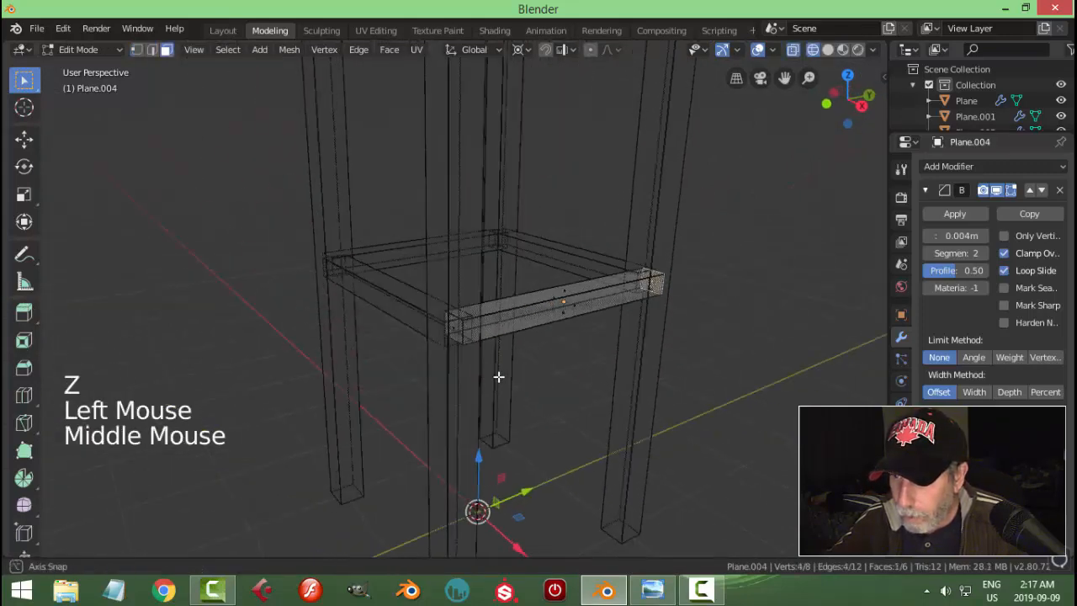
shift+click(454, 332)
key(x)
click(456, 335)
middle_drag(459, 337, 539, 361)
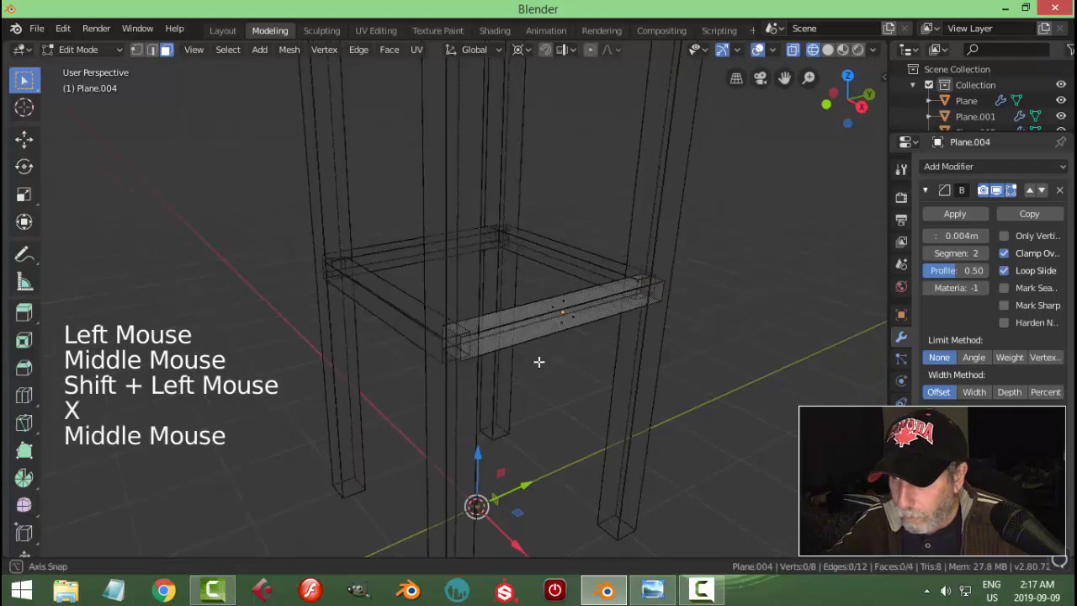
key(Tab)
Step: Select the other three crossbeams and enter Edit Mode on all of them together
click(403, 307)
shift+click(438, 240)
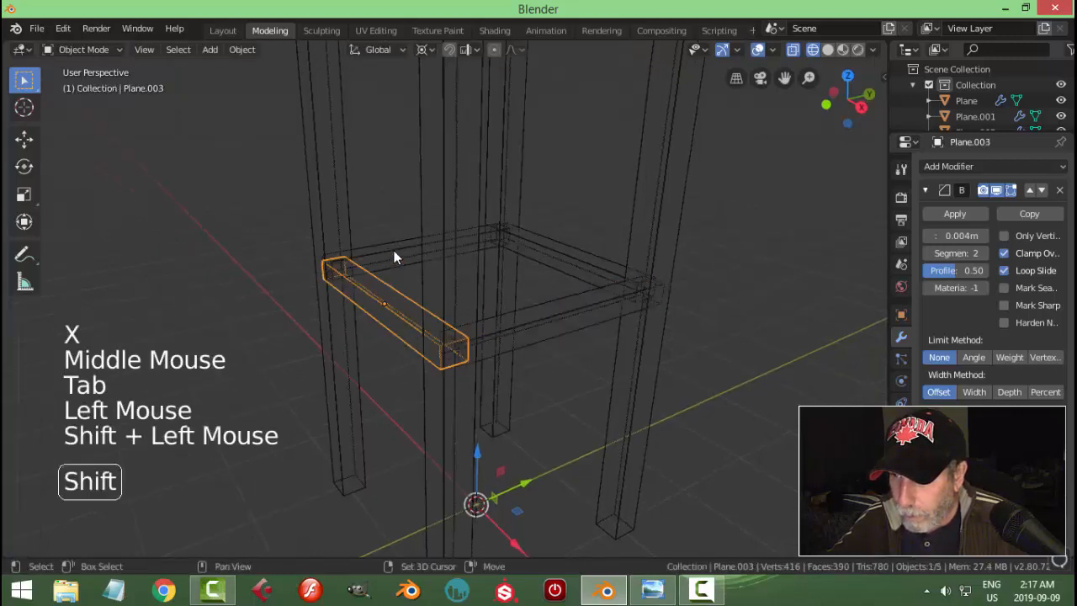
shift+click(569, 255)
key(Tab)
Step: Select four of the three crossbeams' end faces inside the legs and delete them
click(647, 291)
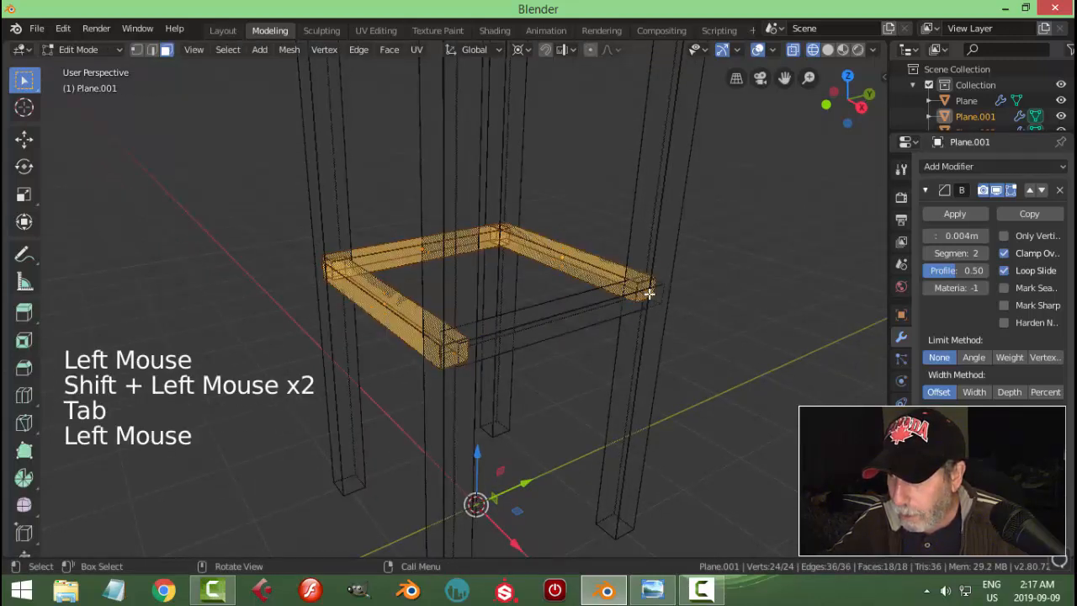
shift+click(448, 355)
middle_drag(450, 380, 581, 360)
shift+click(469, 299)
mouse_move(470, 298)
middle_down()
mouse_move(582, 358)
mouse_move(673, 356)
mouse_move(453, 311)
mouse_move(533, 329)
mouse_move(471, 327)
mouse_move(481, 344)
mouse_move(510, 322)
mouse_move(463, 310)
middle_up()
shift+click(446, 303)
key(x)
click(440, 298)
Step: Delete the remaining end face of the original crossbeam where it meets the corner leg
scroll(472, 327, up, 2)
click(465, 308)
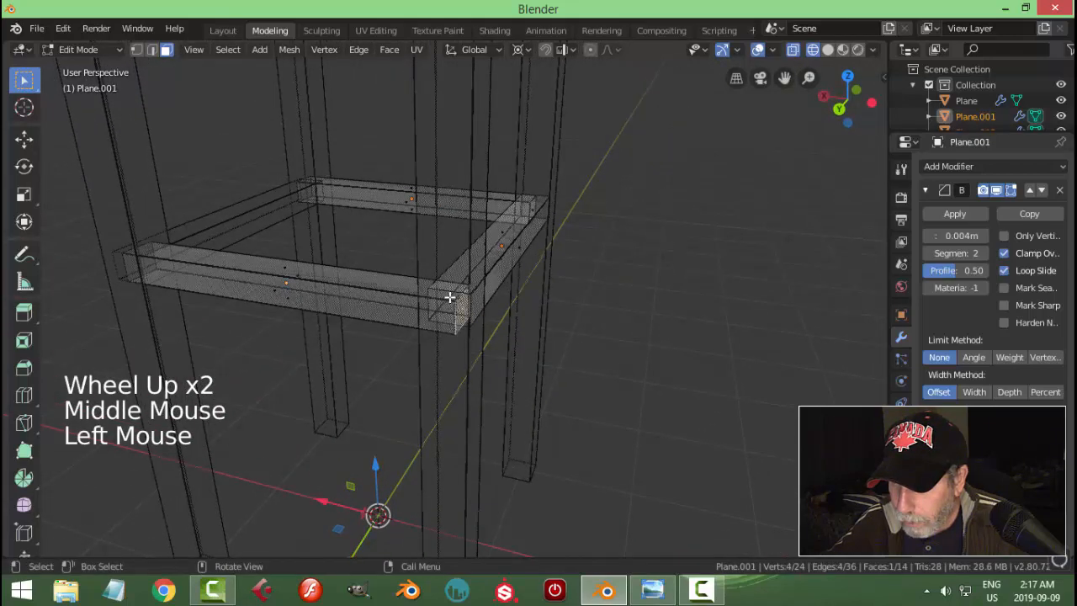
key(alt+a)
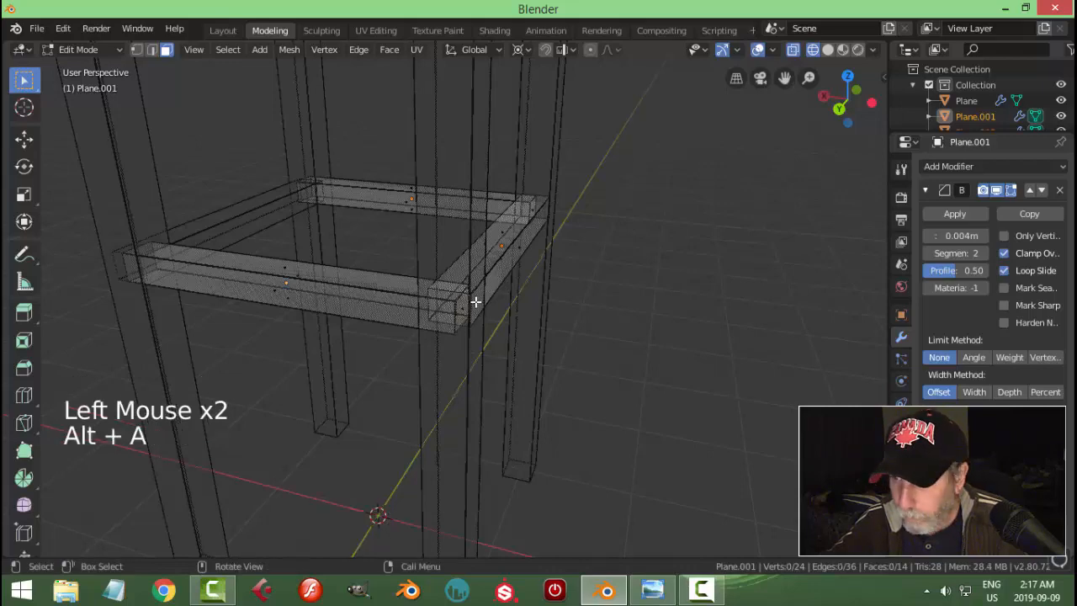
click(472, 314)
key(x)
click(477, 325)
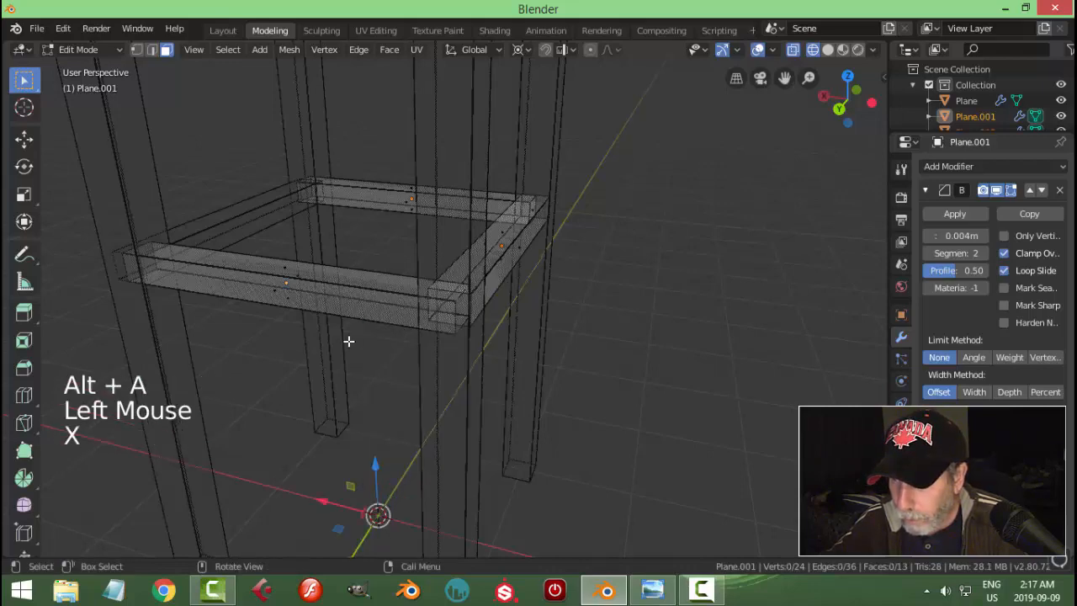
Step: Delete the last hidden end face, on the third crossbeam, and return to Object Mode
middle_drag(348, 339, 573, 343)
click(530, 291)
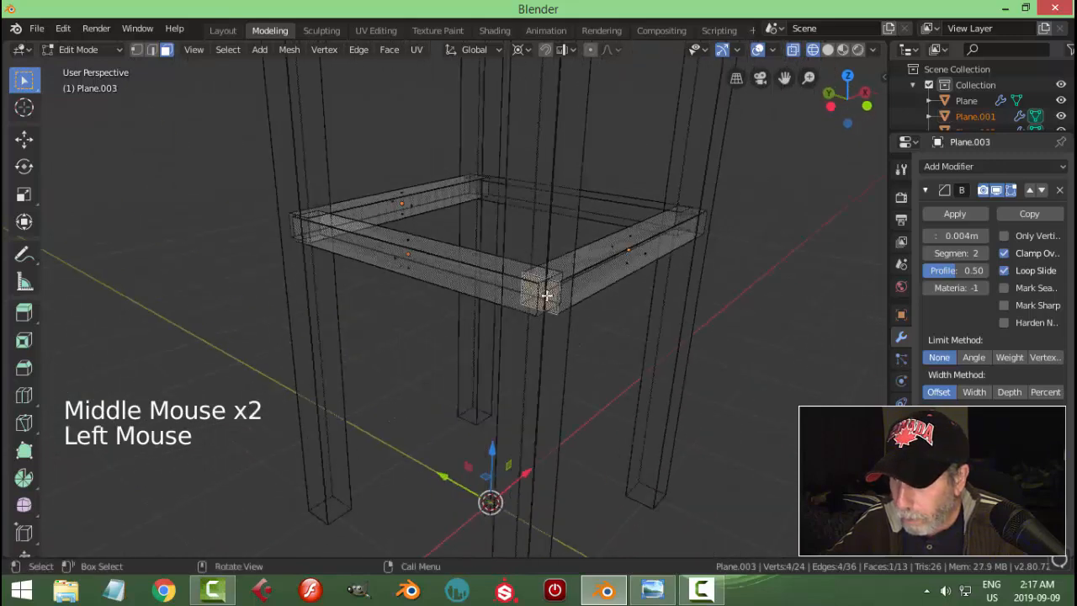
key(x)
click(548, 296)
key(Tab)
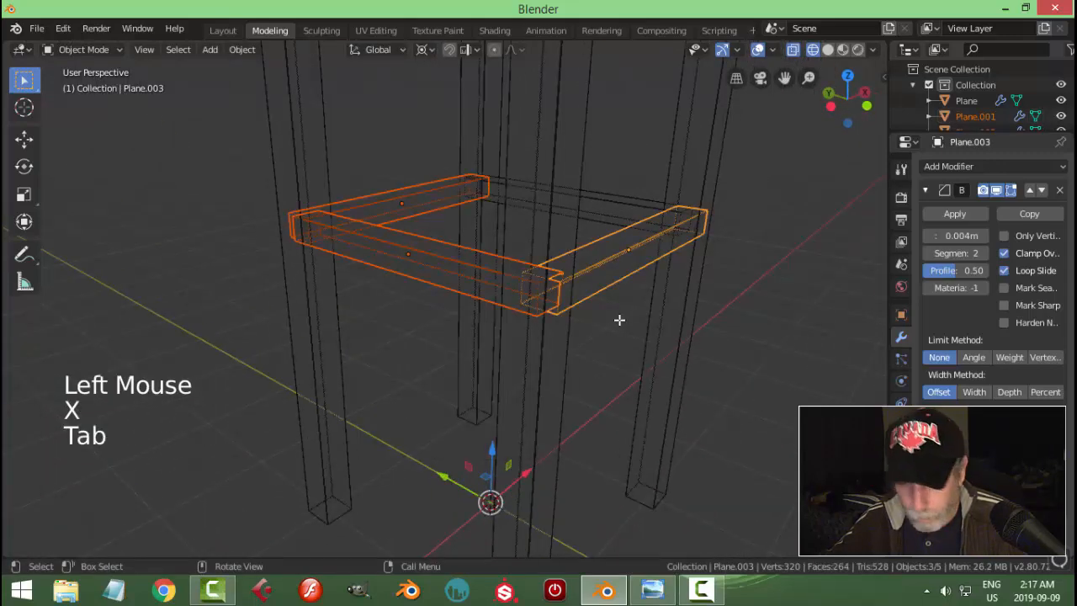
Step: Switch the viewport back to solid shading and deselect all the crossbeams
key(z)
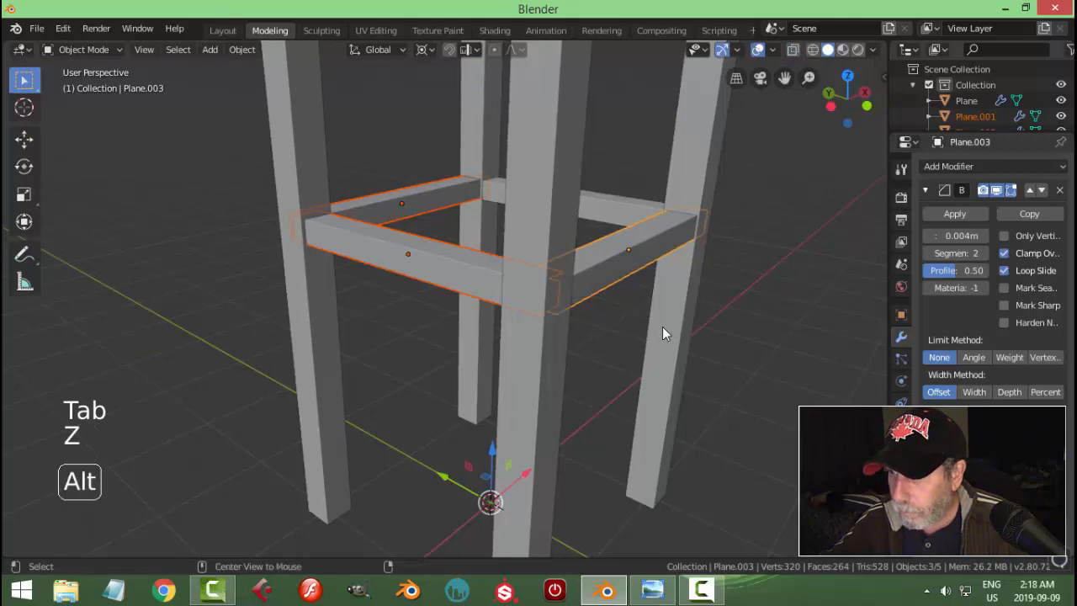
key(alt+a)
mouse_move(663, 327)
middle_down()
mouse_move(468, 330)
mouse_move(527, 349)
mouse_move(472, 311)
mouse_move(462, 325)
mouse_move(533, 360)
middle_up()
scroll(469, 330, down, 2)
scroll(460, 324, down, 1)
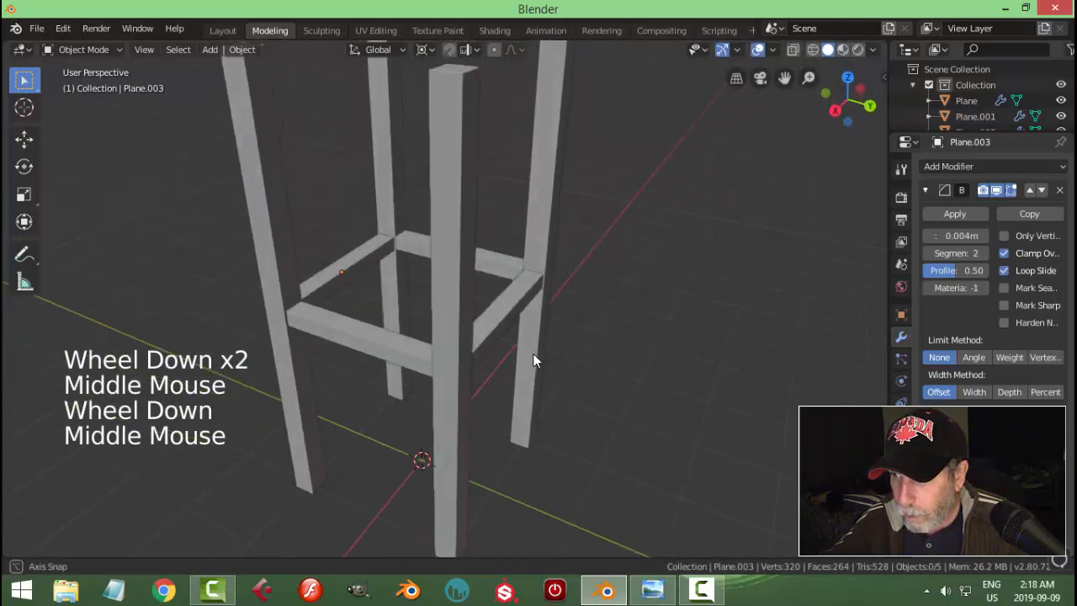
Step: Check the crossbeams in the water tower reference picture, return to Blender and select all four crossbeams of the frame
click(661, 584)
scroll(547, 358, up, 4)
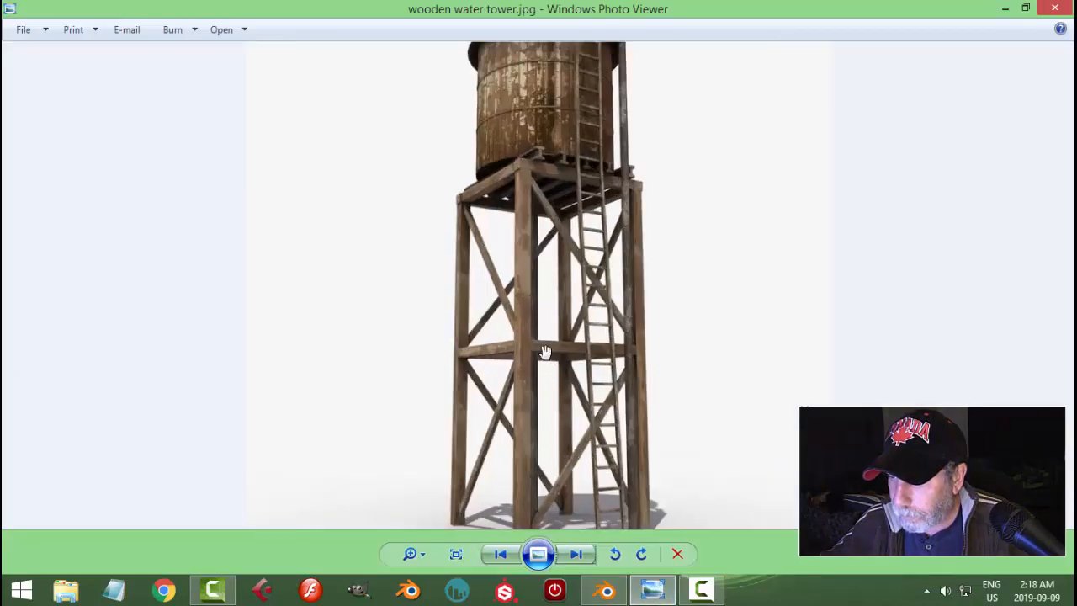
click(605, 589)
middle_drag(584, 378, 388, 367)
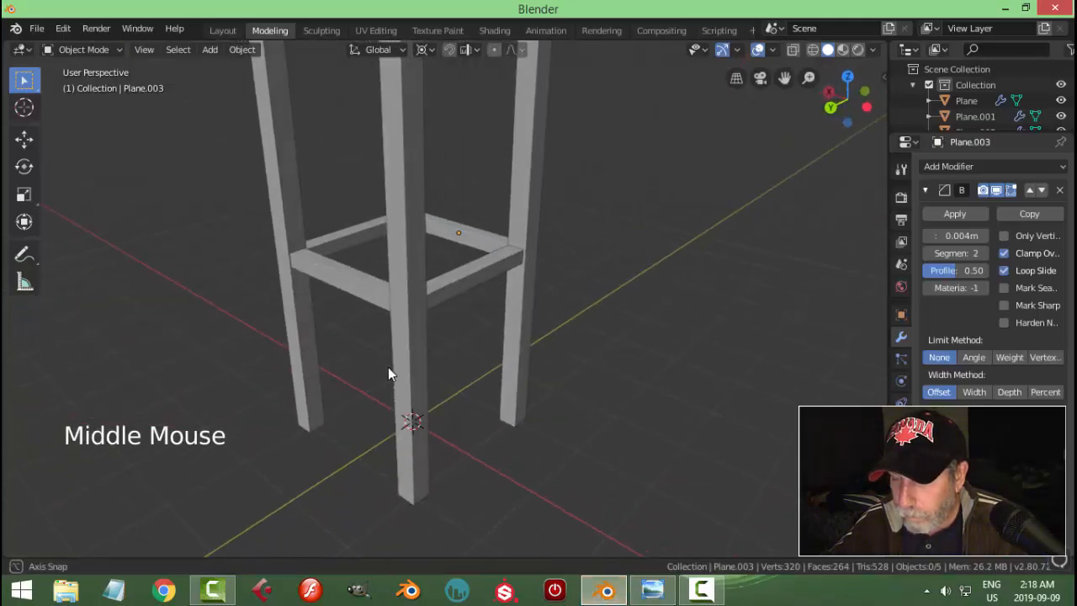
scroll(388, 367, down, 2)
middle_drag(497, 329, 457, 294)
scroll(441, 334, down, 1)
click(457, 294)
middle_drag(468, 358, 431, 347)
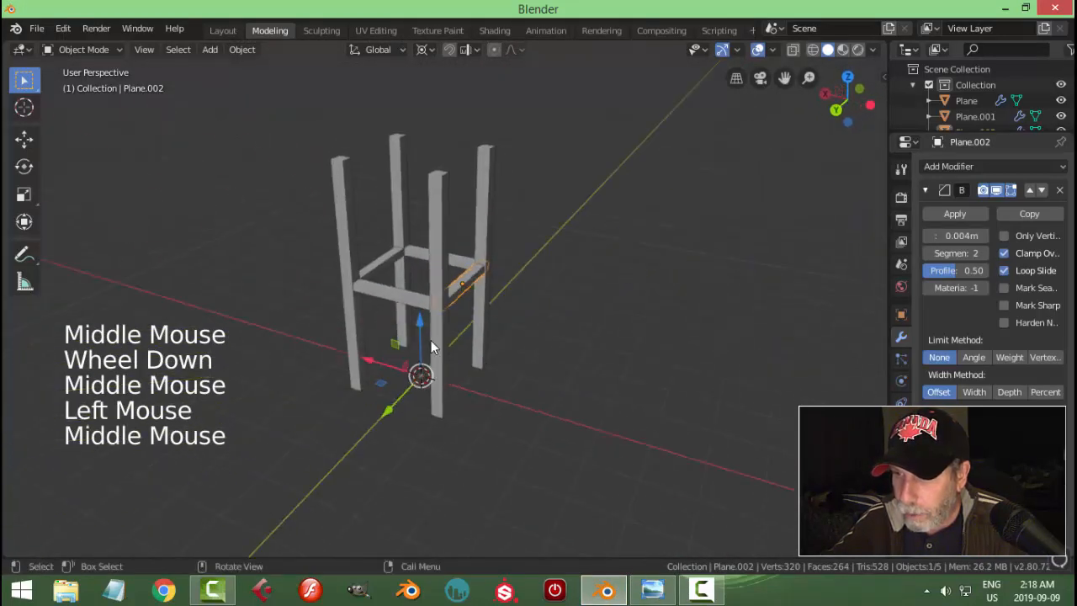
shift+click(378, 297)
shift+click(380, 267)
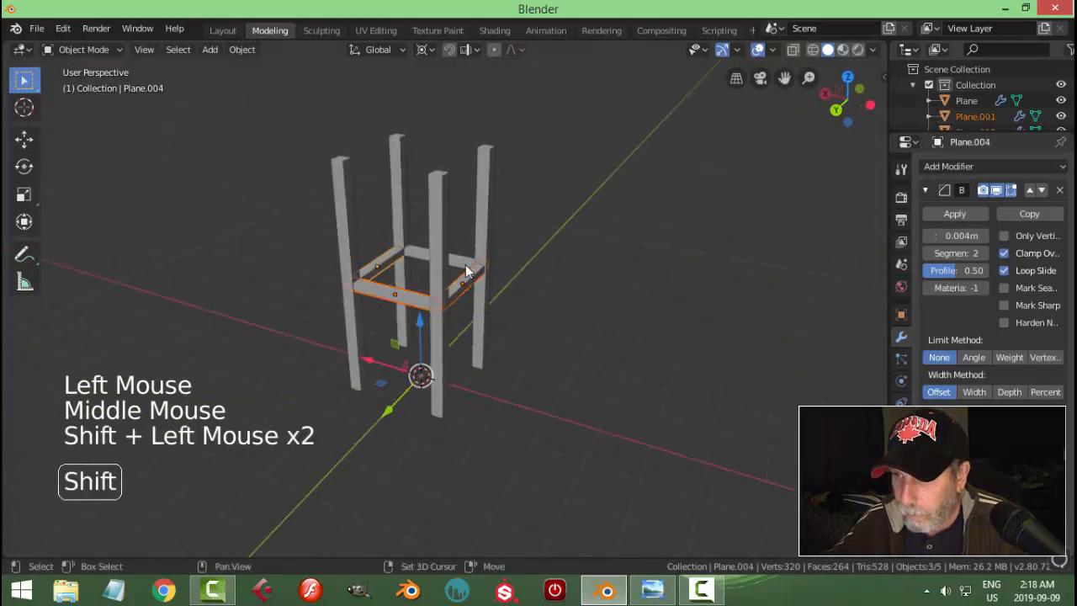
shift+click(414, 251)
Step: Set the pivot point to Median Point, duplicate the four crossbeams and raise the copies along Z to the leg tops
click(425, 49)
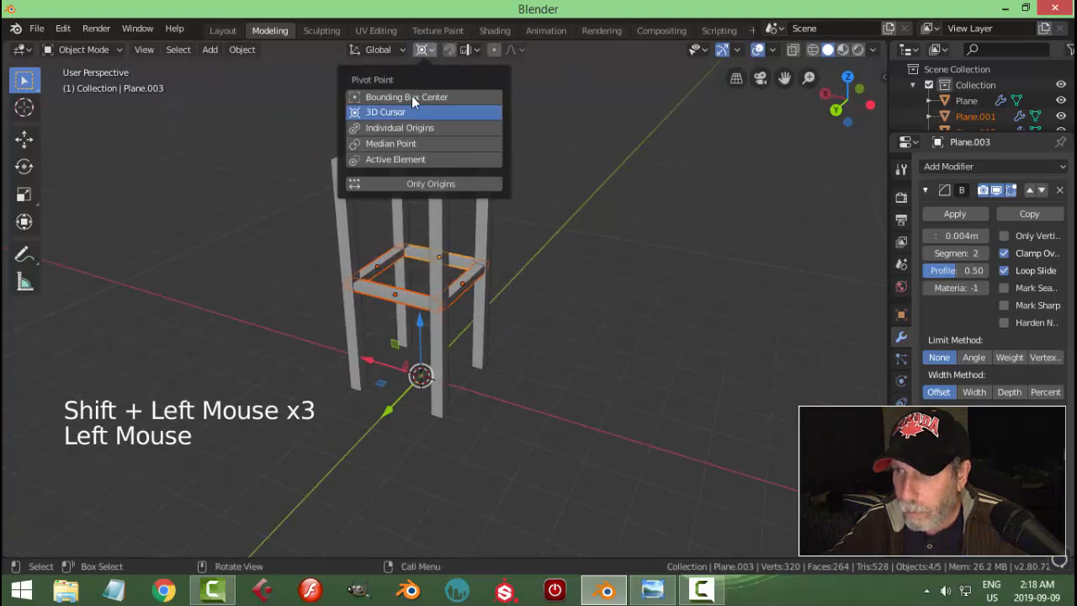
click(392, 143)
middle_drag(519, 212, 438, 267)
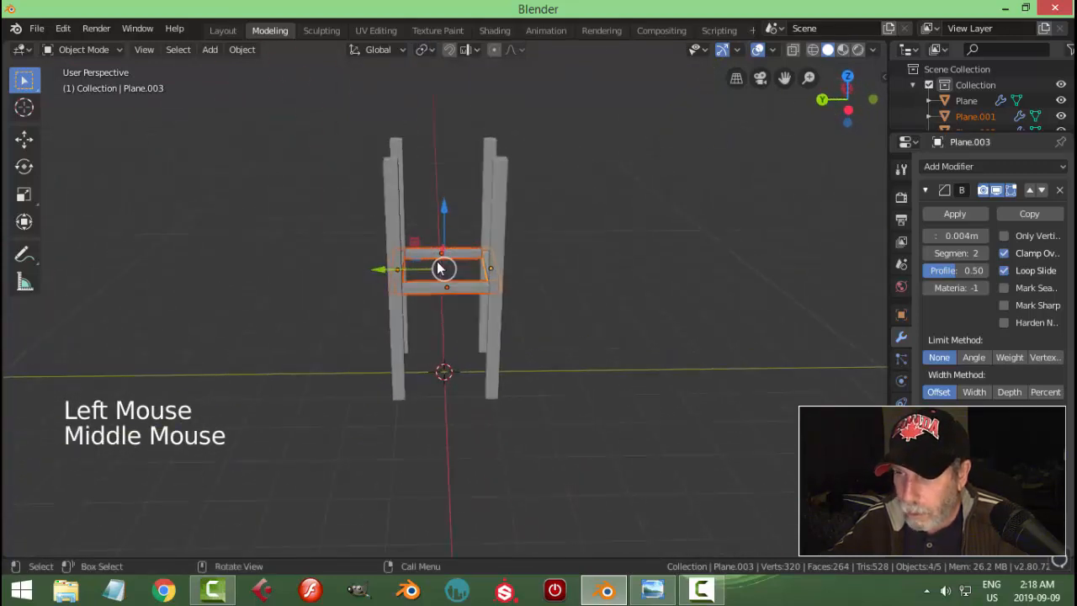
key(shift+d)
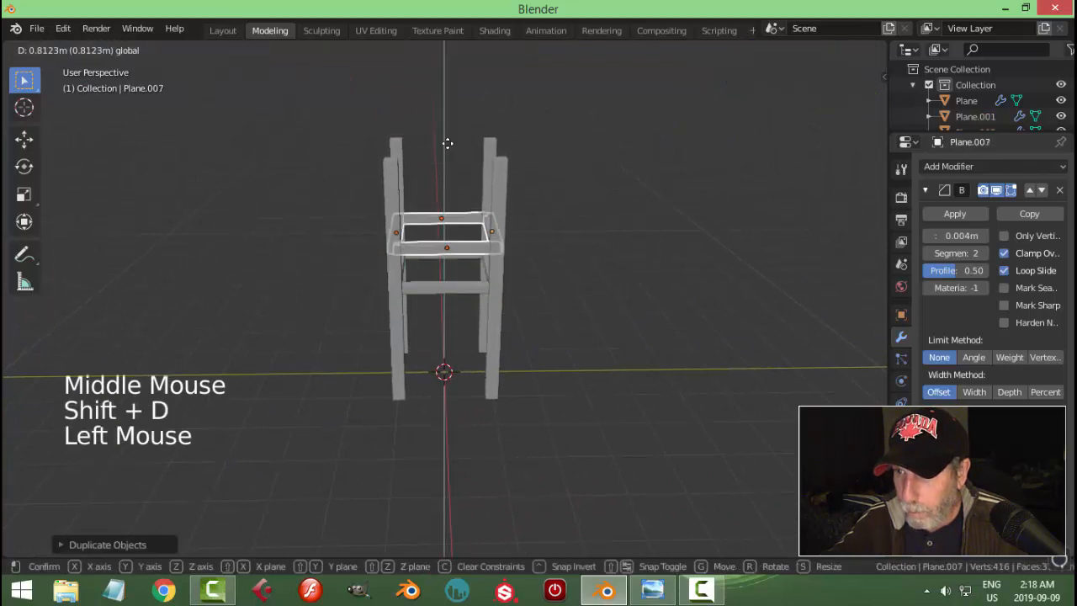
click(459, 82)
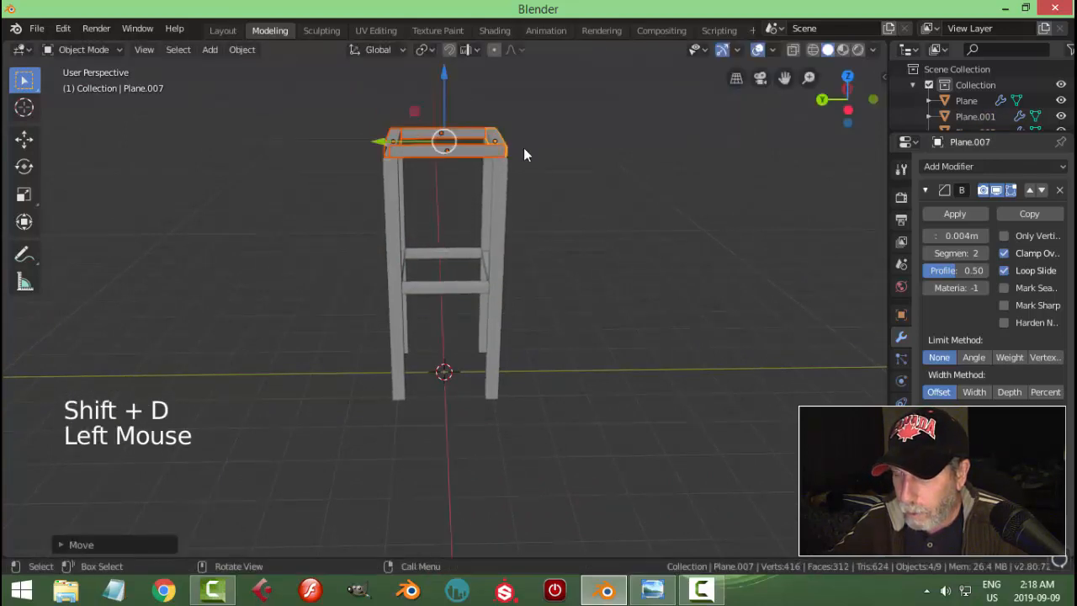
Step: Lower the copied crossbeams slightly in front view so they rest on the leg tops, and deselect them
middle_drag(523, 150, 539, 384)
scroll(480, 161, up, 2)
scroll(533, 315, up, 2)
key(KP_1)
scroll(548, 303, up, 3)
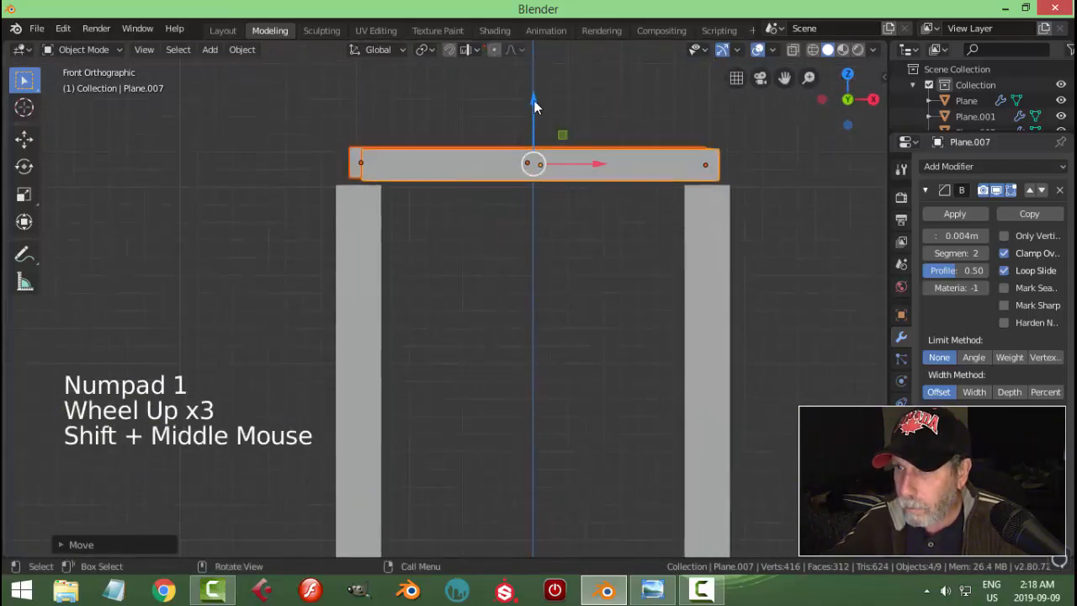
drag(534, 100, 534, 104)
middle_drag(534, 103, 571, 387)
scroll(505, 311, down, 1)
key(alt+a)
scroll(514, 314, down, 3)
Step: Lengthen the front top beam along X in Edit Mode so it overhangs both legs, and centre it over them
click(510, 309)
key(KP_1)
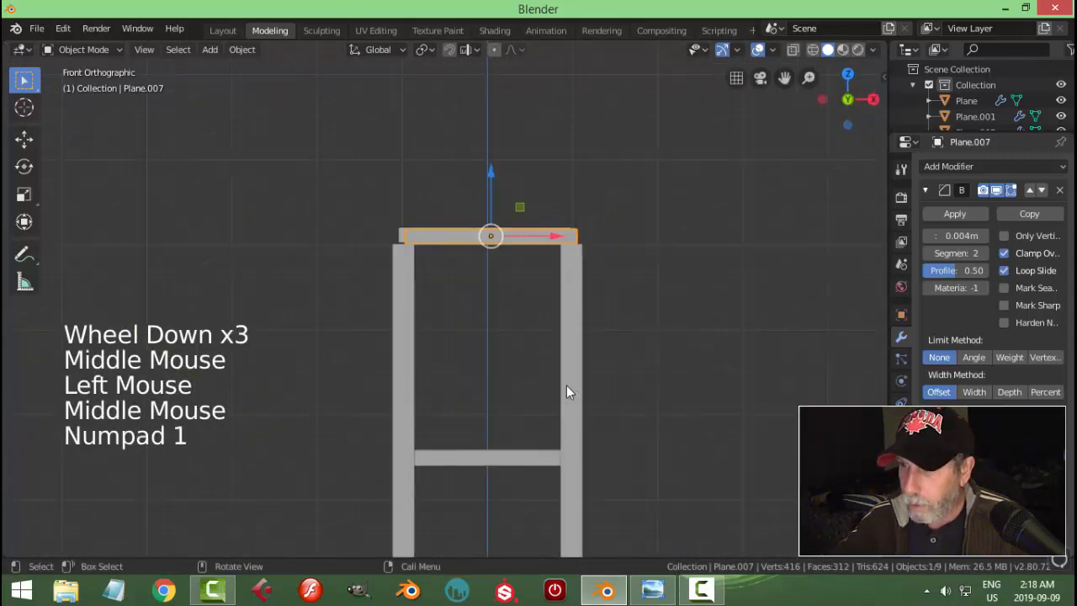
middle_drag(508, 320, 547, 394)
scroll(593, 397, up, 1)
middle_drag(547, 394, 508, 378)
key(Tab)
key(a)
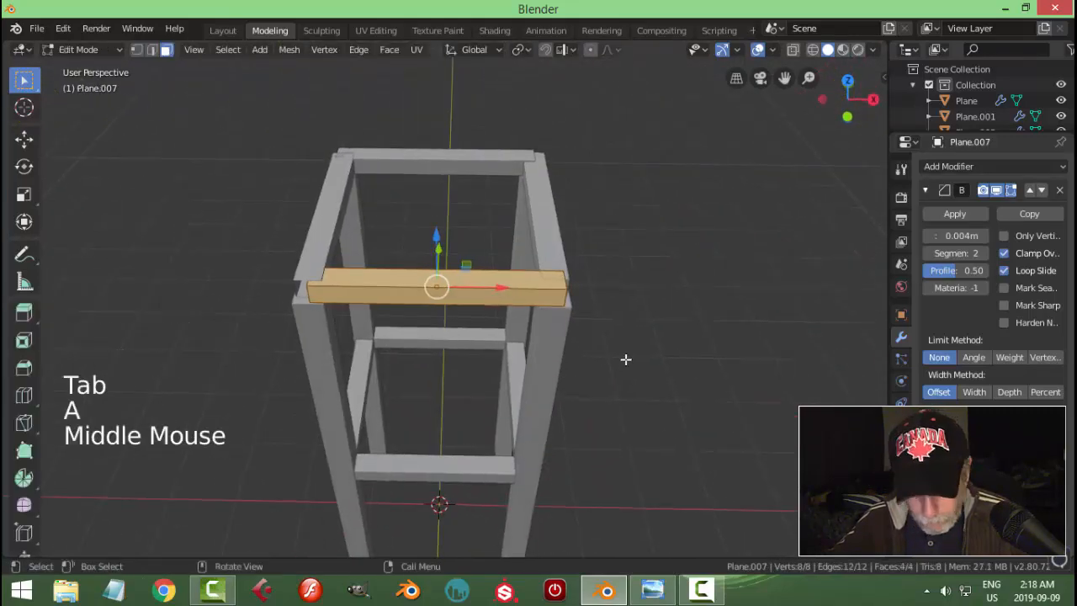
key(s)
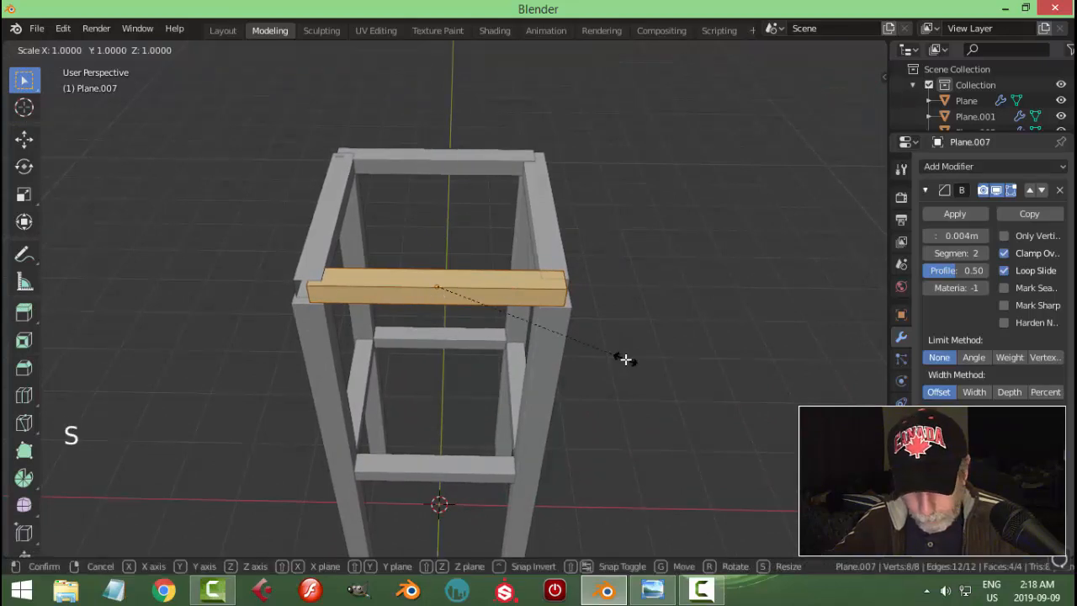
key(x)
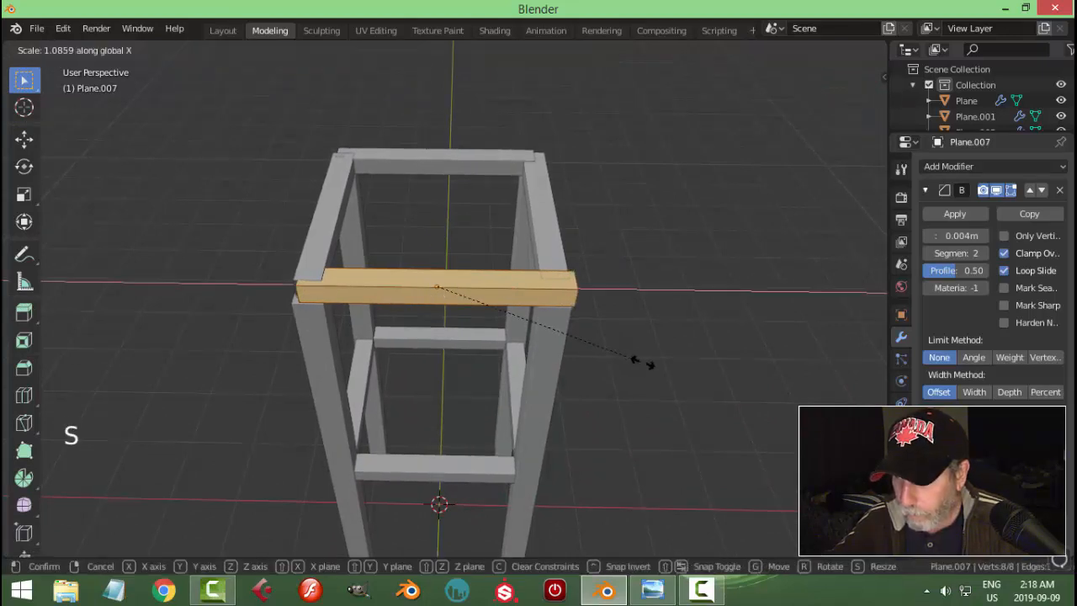
click(655, 365)
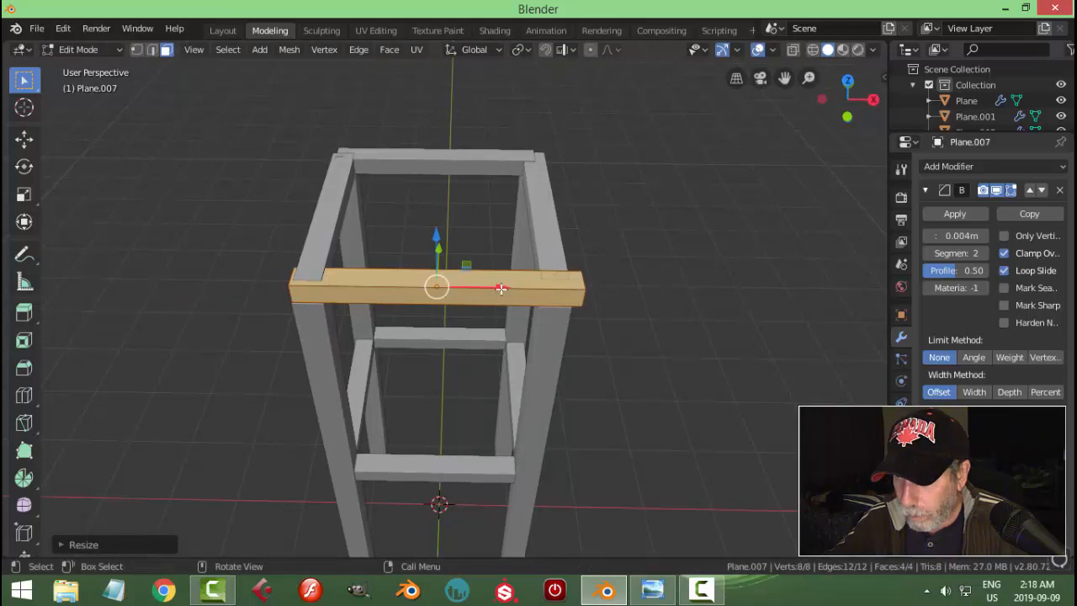
drag(501, 289, 493, 287)
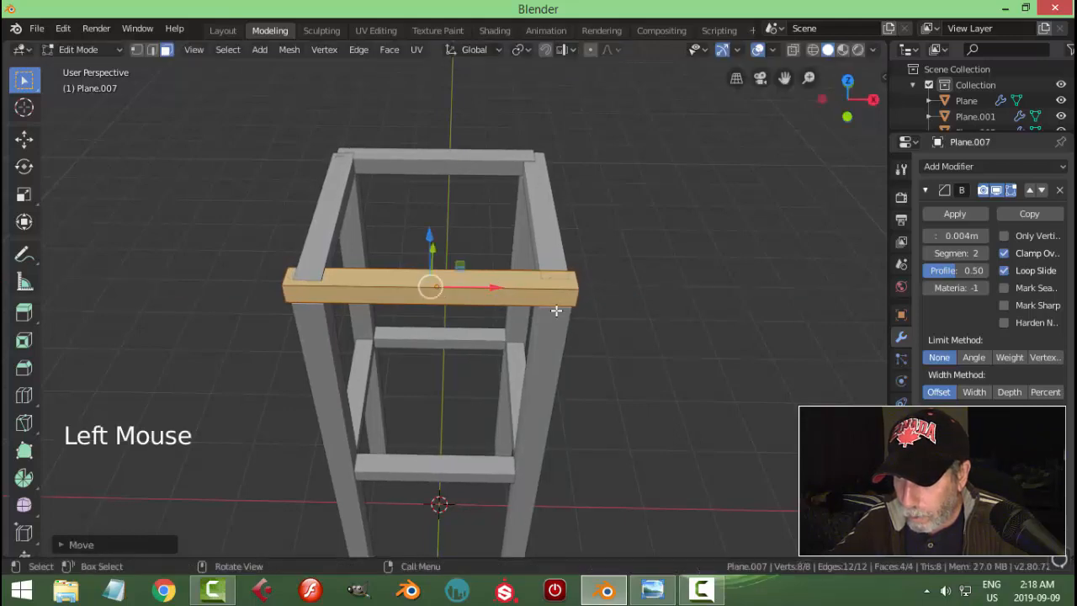
Step: Fill both open ends of the front top beam with faces and return to Object Mode
key(alt+a)
middle_drag(531, 334, 548, 294)
scroll(565, 320, up, 2)
click(530, 251)
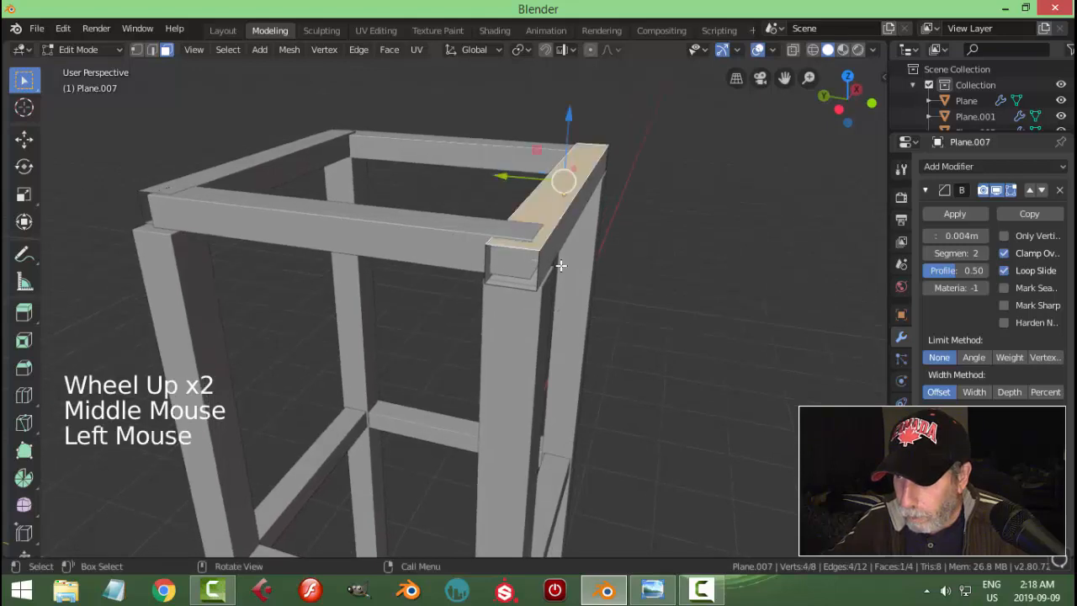
key(alt+a)
key(2)
alt+shift+click(527, 246)
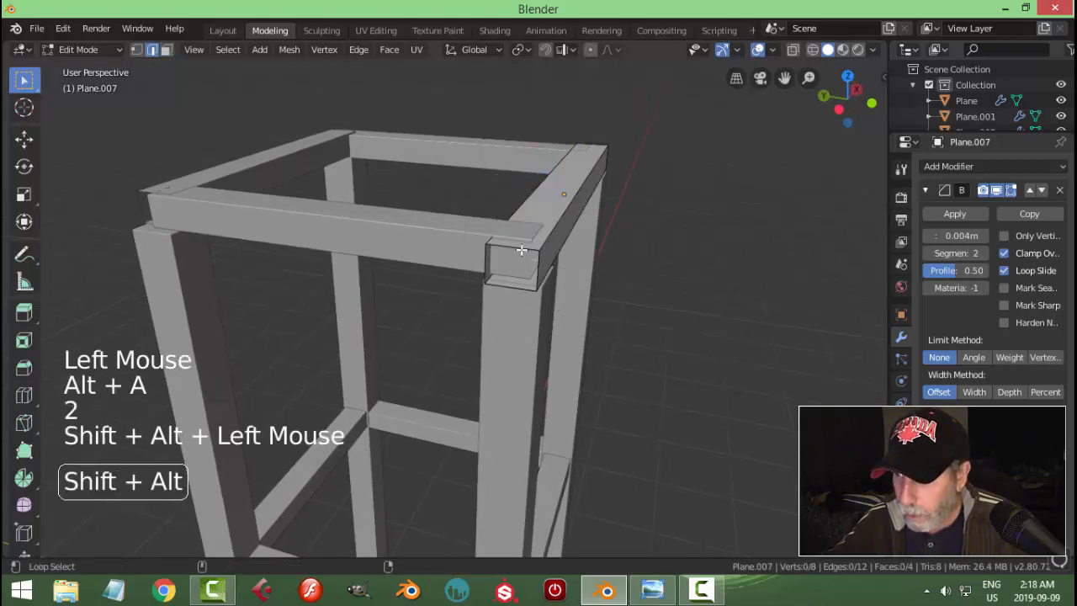
middle_drag(645, 239, 464, 293)
alt+shift+click(477, 280)
key(f)
key(alt+a)
key(Tab)
Step: Delete the other three top beams, keeping only the lengthened one
click(469, 278)
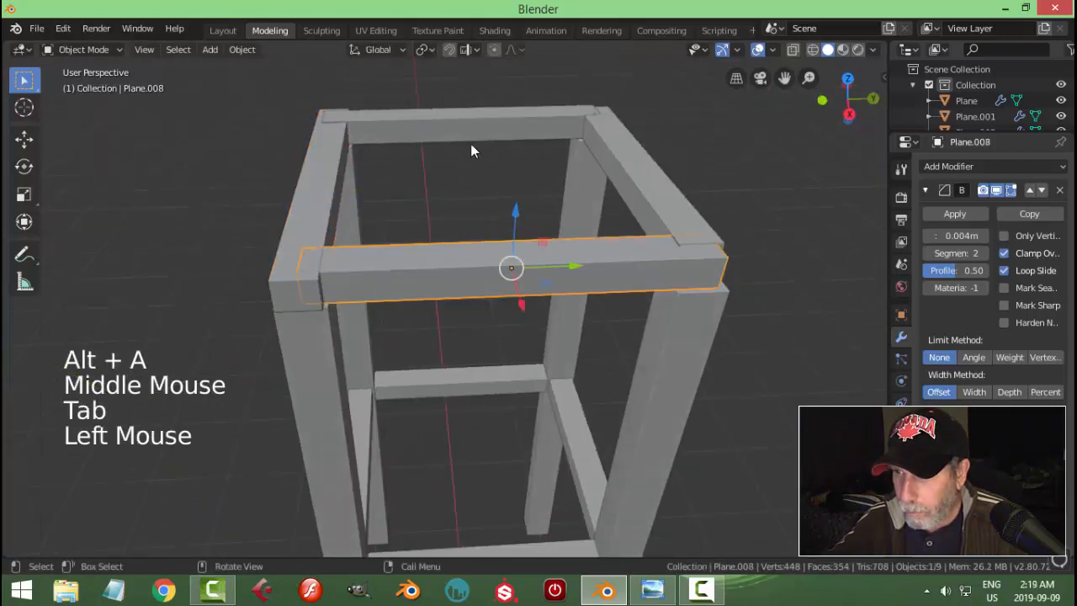
shift+click(579, 139)
shift+click(597, 144)
key(x)
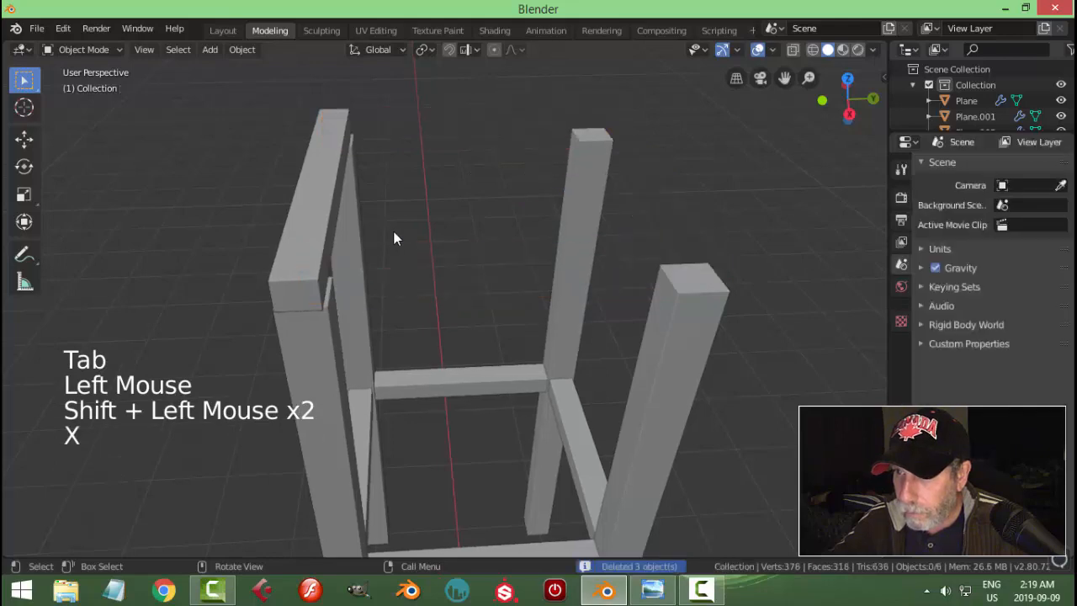
Step: Move the remaining top beam slightly outward along Y, past the outer sides of its two legs
click(319, 228)
middle_drag(373, 243, 413, 261)
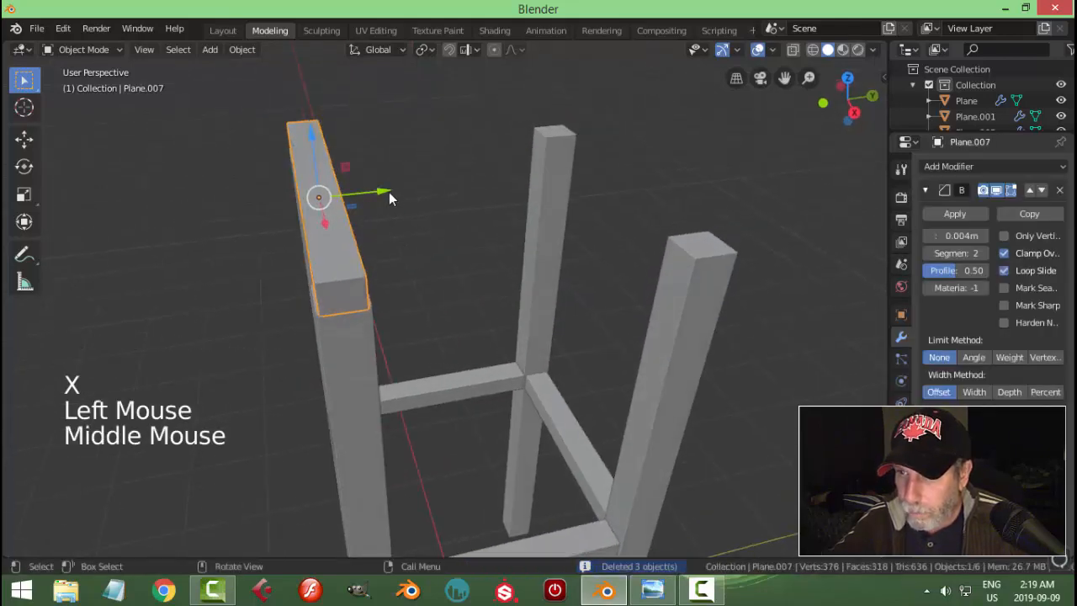
drag(389, 192, 383, 191)
middle_drag(383, 192, 386, 252)
Step: Pull the top beam's inner side face inward in Edit Mode so it covers the leg tops, and return to Object Mode
key(Tab)
key(3)
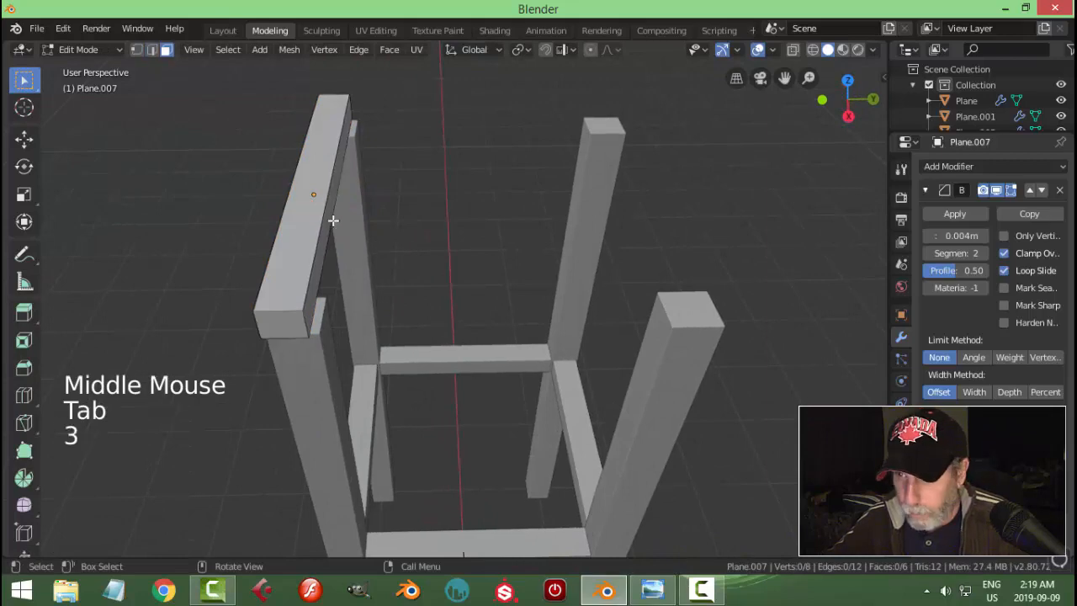
click(333, 219)
drag(397, 192, 368, 282)
key(alt+a)
middle_drag(368, 281, 585, 307)
key(Tab)
key(alt+a)
scroll(425, 270, down, 2)
Step: Check the top beams in the reference picture and move the modelled beam's outer side face slightly inward along Y
click(652, 590)
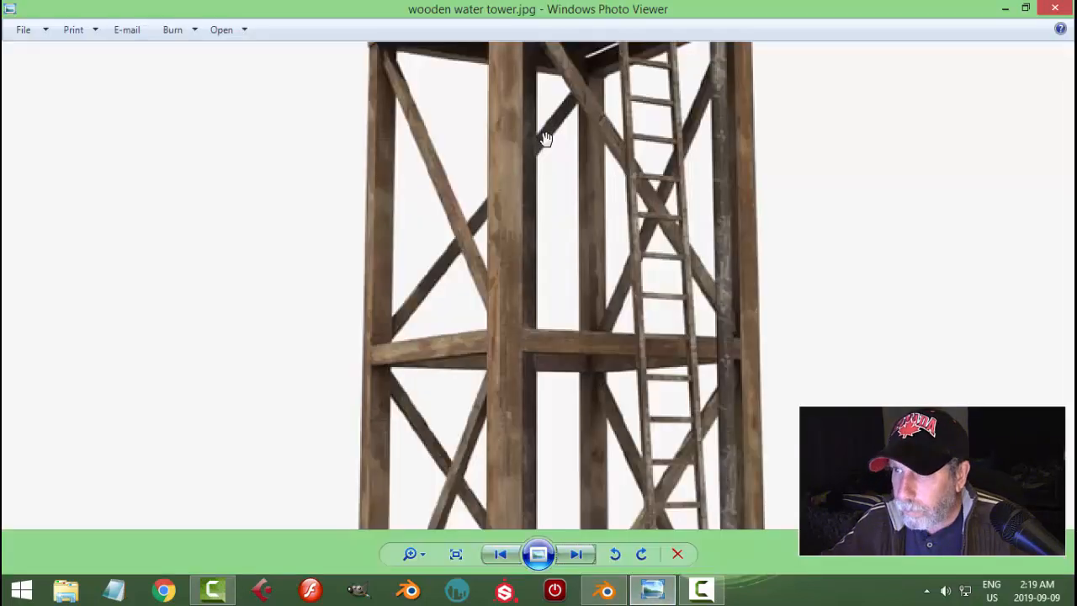
drag(548, 143, 575, 317)
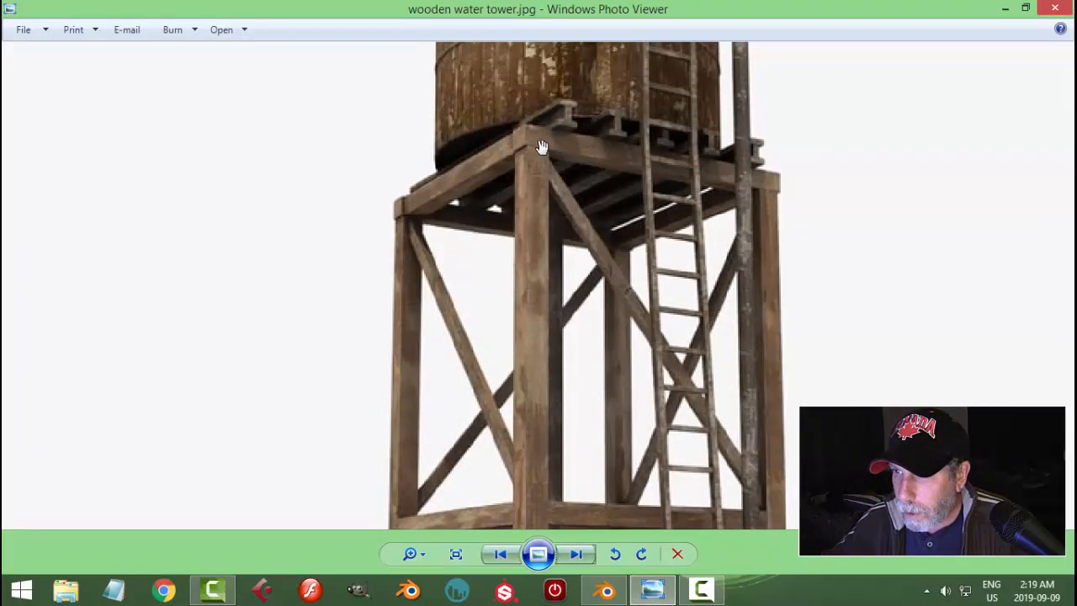
click(620, 594)
middle_drag(535, 343, 568, 326)
click(501, 260)
middle_drag(501, 261, 557, 298)
key(Tab)
click(485, 256)
click(558, 298)
scroll(550, 266, up, 1)
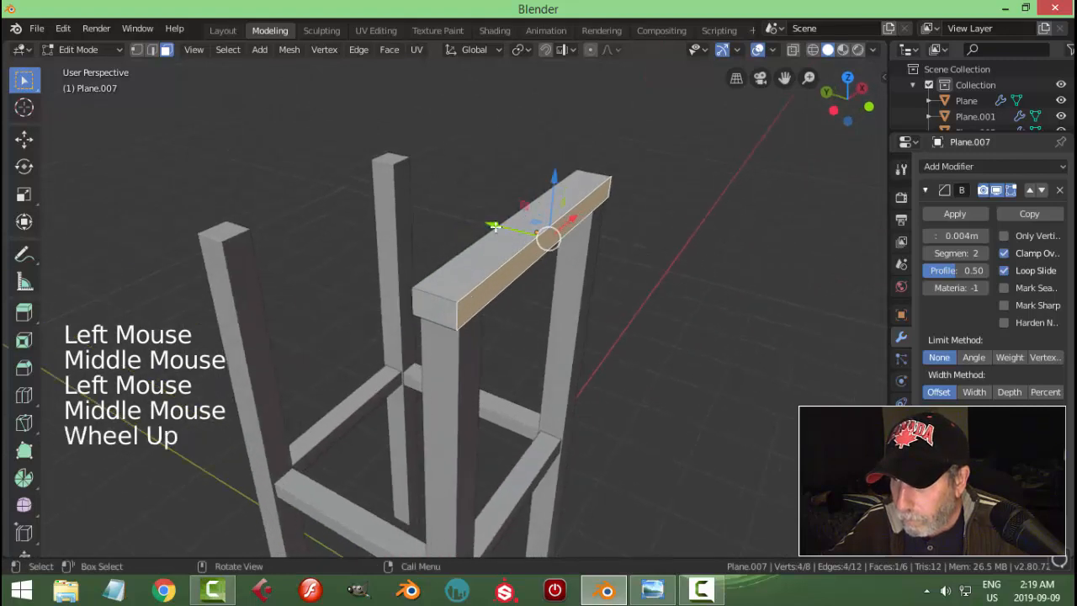
drag(495, 226, 493, 223)
key(alt+a)
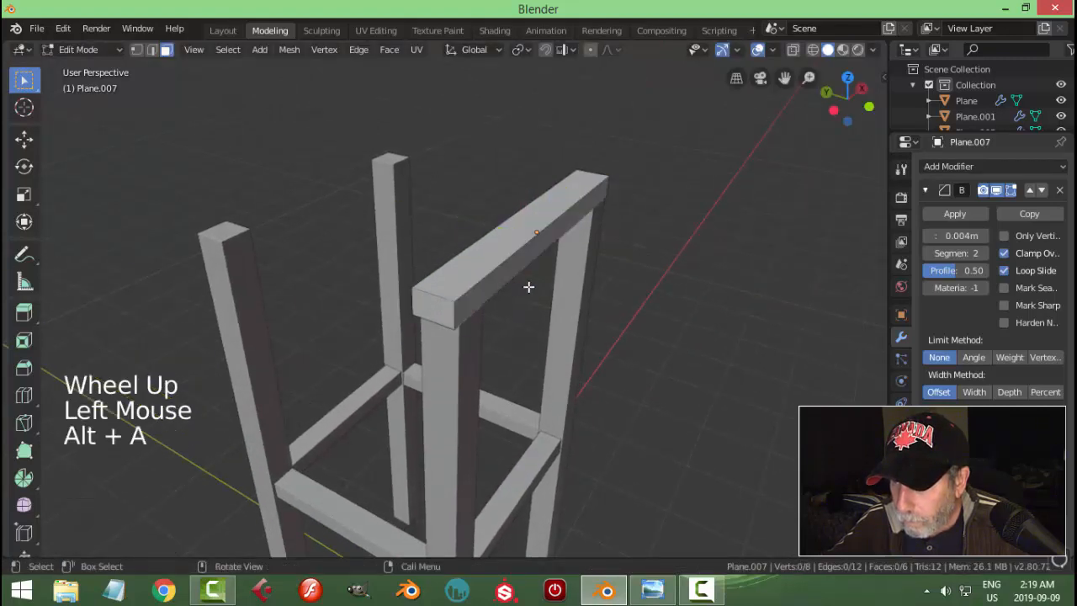
middle_drag(530, 286, 599, 343)
key(Tab)
key(alt+a)
Step: Move the top beam's end face slightly inward along X in Edit Mode to reduce its overhang
click(517, 260)
scroll(585, 305, down, 1)
key(Tab)
click(565, 278)
scroll(648, 319, up, 2)
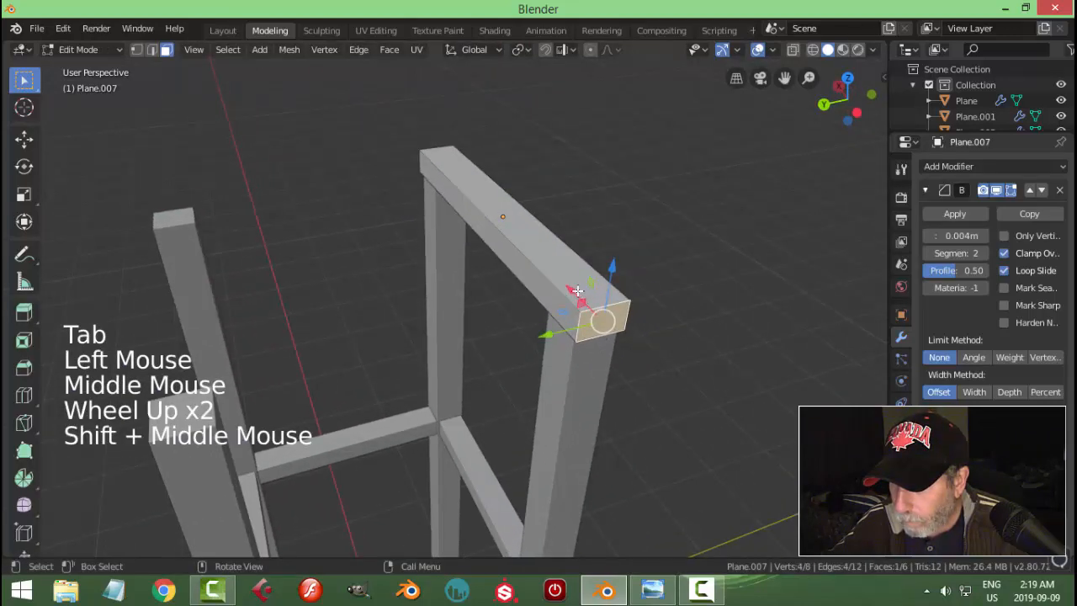
drag(575, 290, 574, 290)
key(alt+a)
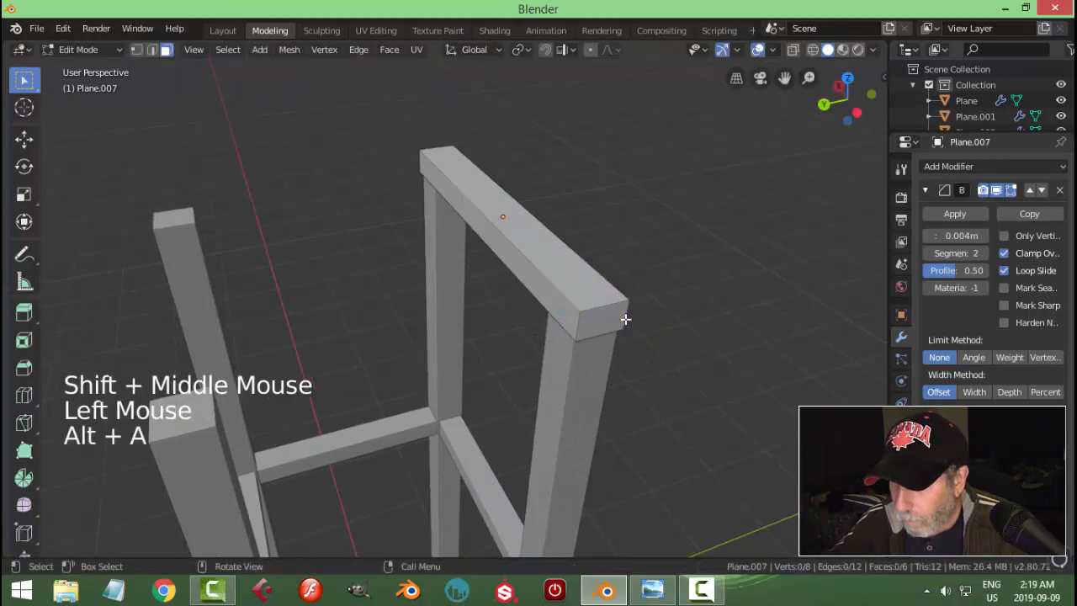
key(Tab)
Step: Duplicate the finished top beam and move the copy along Y onto the opposite pair of legs
scroll(617, 320, down, 3)
middle_drag(616, 319, 562, 349)
key(shift+d)
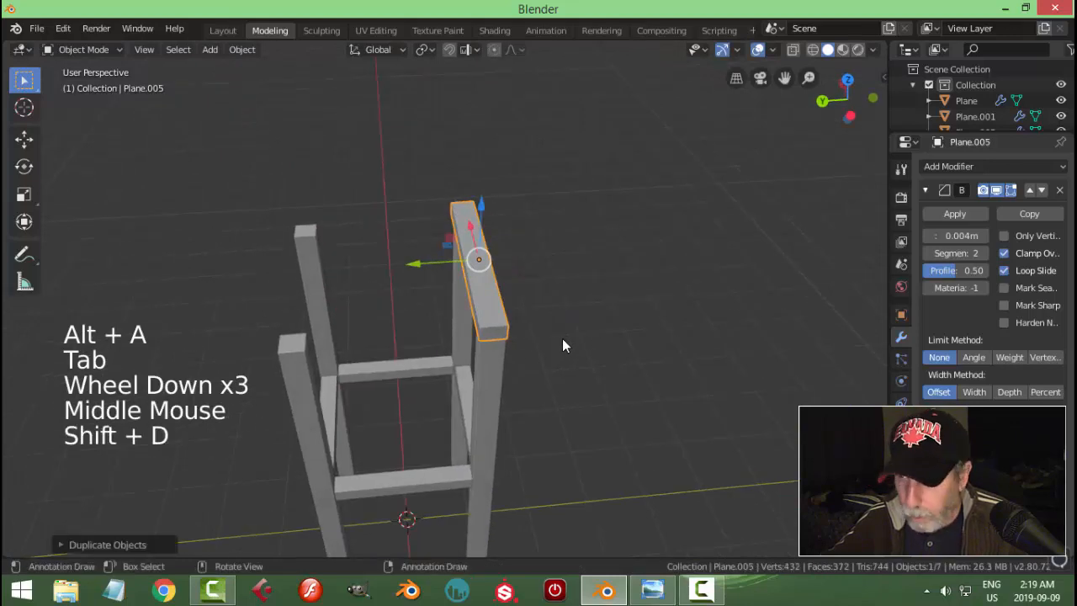
drag(430, 271, 247, 300)
key(alt+a)
Step: Select both top beams, duplicate them and rotate the copies 90 degrees about the vertical axis to close the top frame
middle_drag(396, 300, 298, 277)
click(298, 276)
middle_drag(375, 323, 352, 316)
shift+click(446, 291)
middle_drag(557, 291, 469, 309)
key(shift+d)
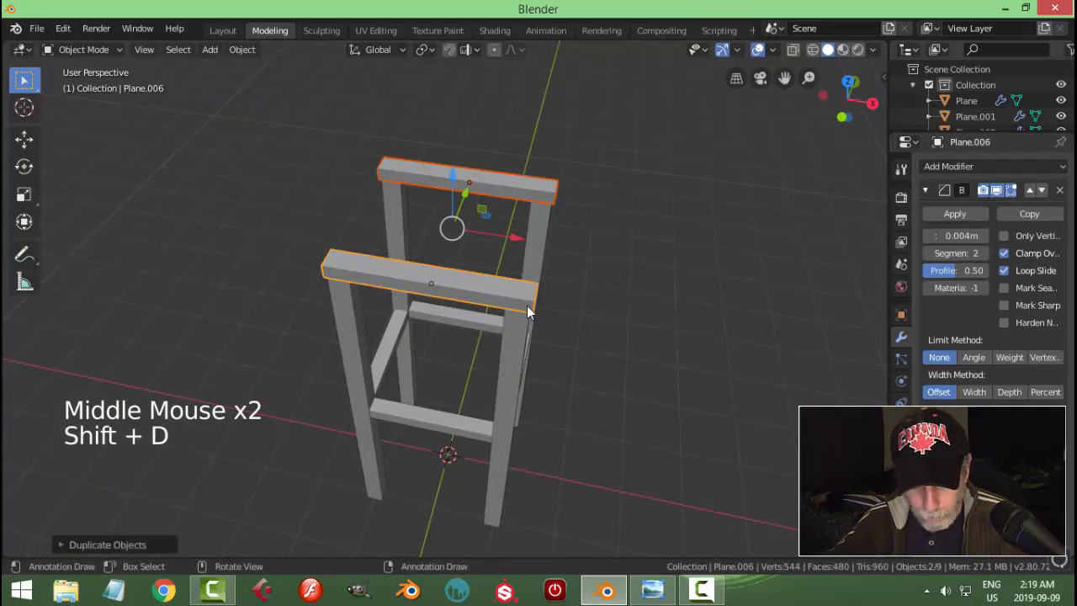
text(r90)
key(Return)
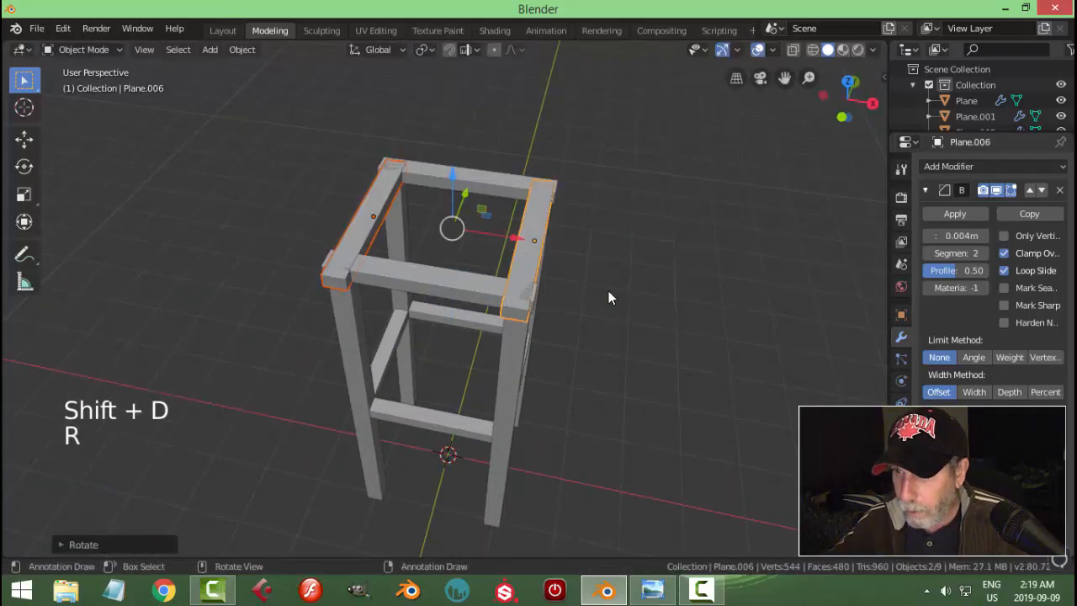
Step: Shorten one rotated top beam in Edit Mode by moving an end face inward along Y to the neighbouring beam
middle_drag(609, 290, 480, 293)
key(alt+a)
click(523, 270)
key(Tab)
click(452, 295)
drag(481, 293, 458, 295)
middle_drag(589, 303, 474, 309)
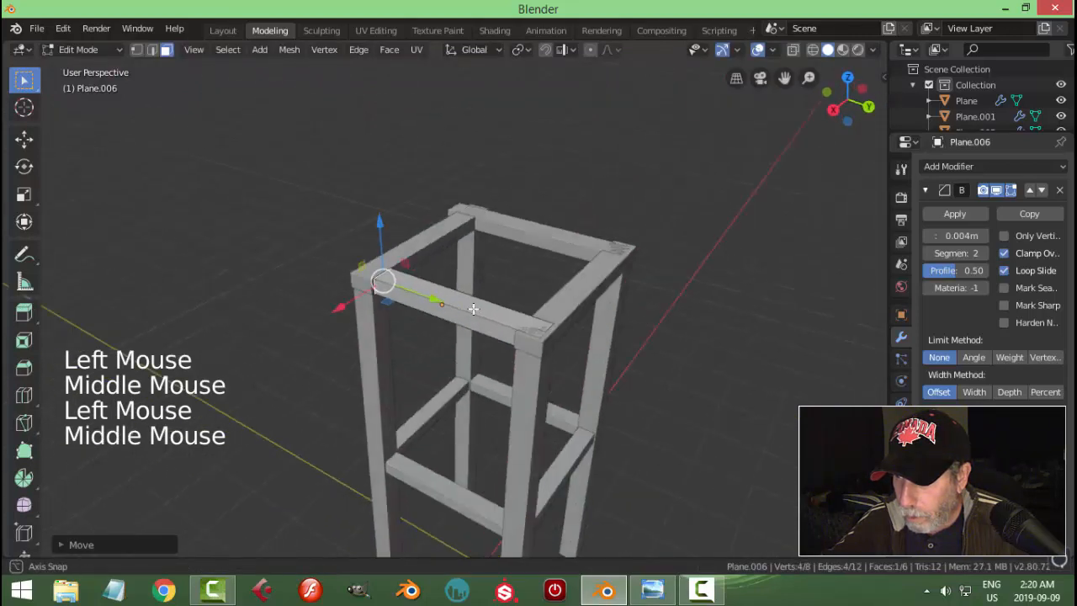
Step: Move the rotated beam's opposite end face inward along Y and delete both of its hidden end faces
click(545, 333)
drag(610, 364, 588, 352)
key(x)
click(581, 351)
middle_drag(469, 356, 621, 339)
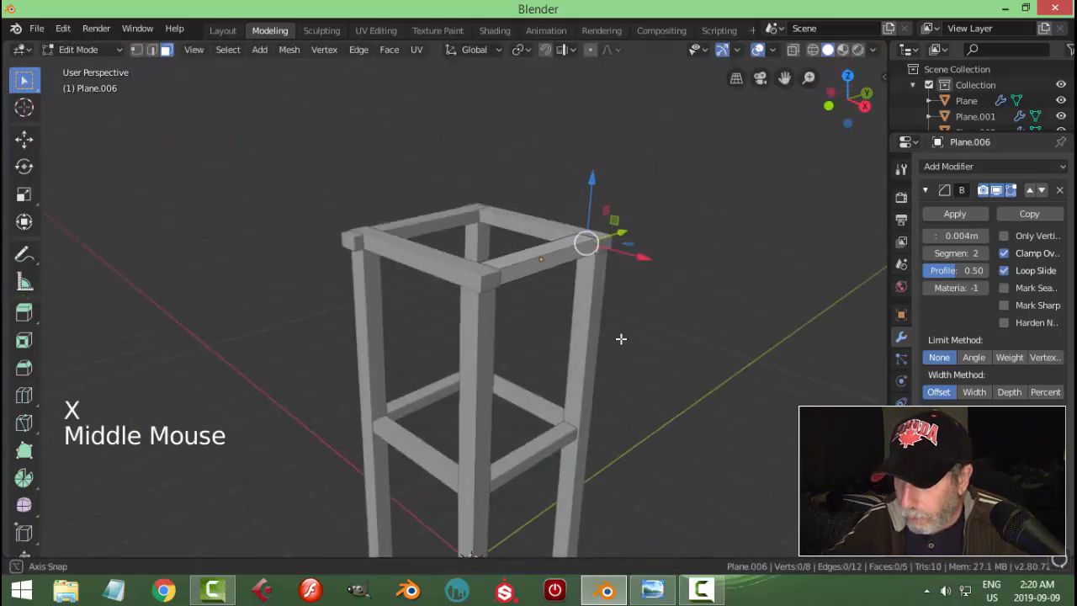
click(488, 272)
key(x)
click(488, 273)
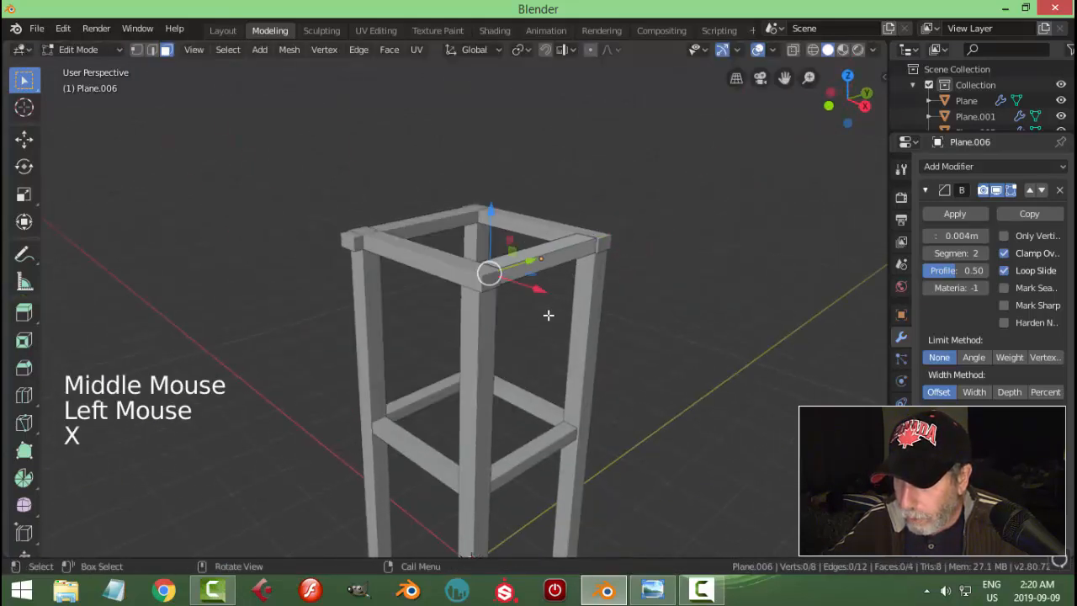
Step: Scale the whole shortened beam slightly to fit between its neighbours, and return to Object Mode
middle_drag(547, 315, 591, 285)
key(a)
key(s)
click(572, 345)
key(alt+a)
key(Tab)
key(alt+a)
Step: Select the edge loop at one end of the shortened top beam in Edit Mode and set snapping to Edge
scroll(626, 341, up, 1)
scroll(645, 329, up, 2)
click(567, 234)
middle_drag(567, 234, 564, 307)
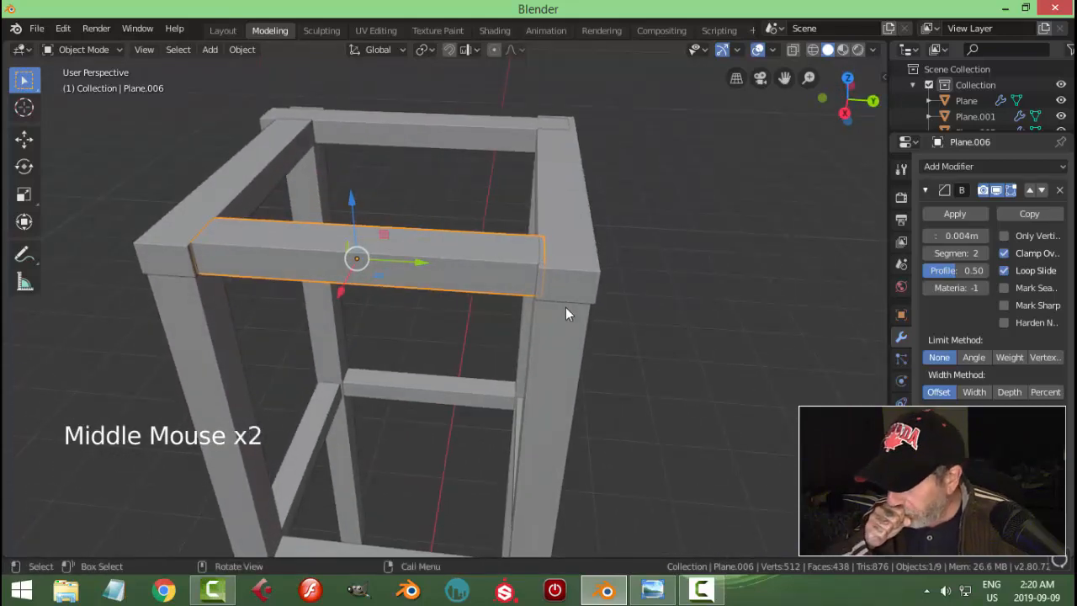
middle_drag(571, 316, 548, 303)
key(Tab)
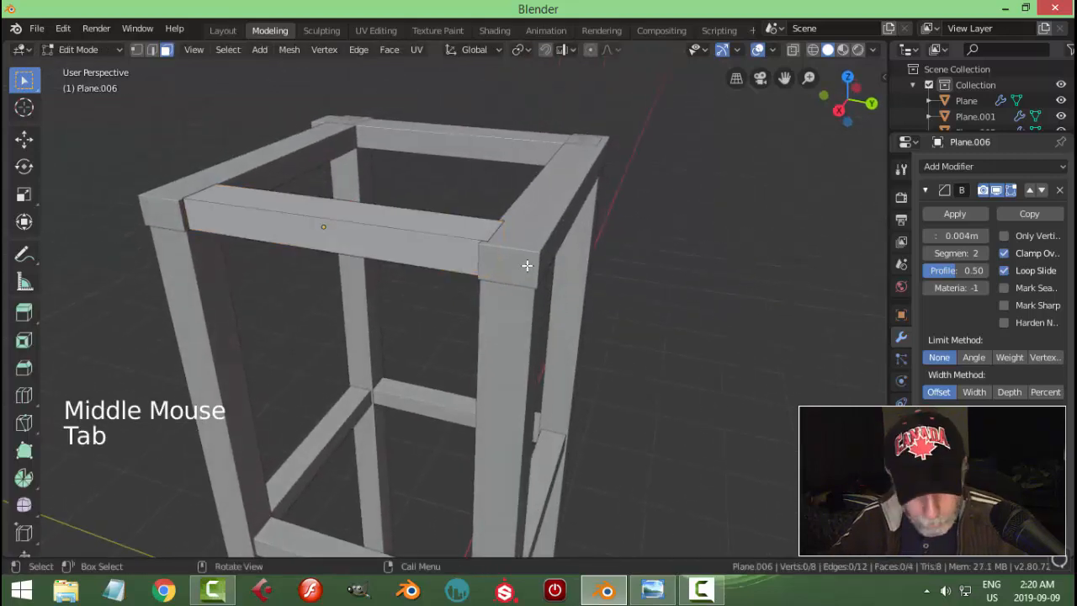
key(2)
alt+shift+click(490, 229)
middle_drag(491, 230, 525, 117)
click(523, 51)
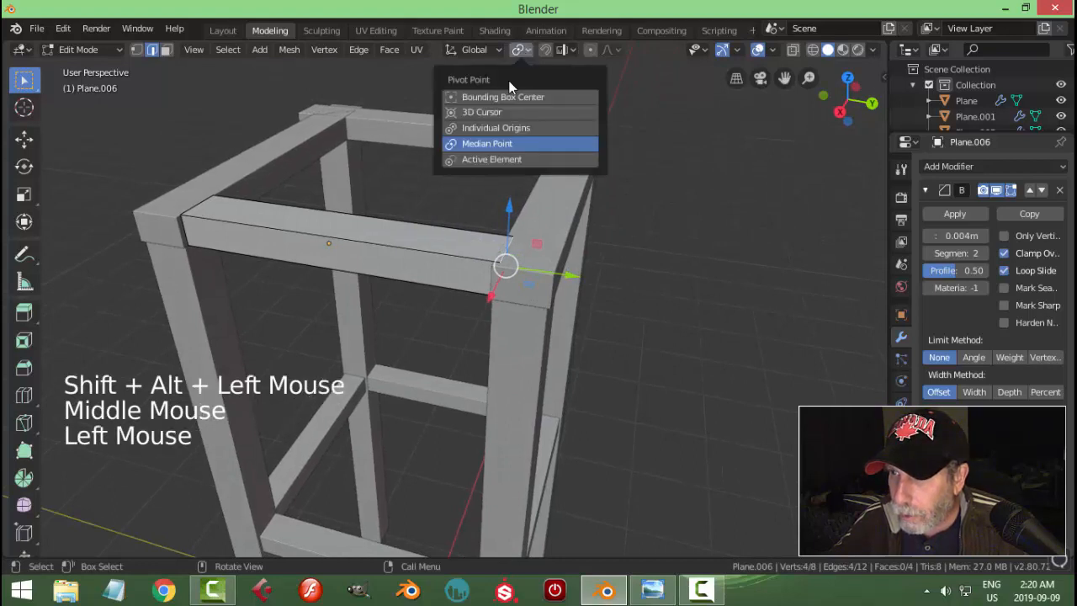
click(565, 48)
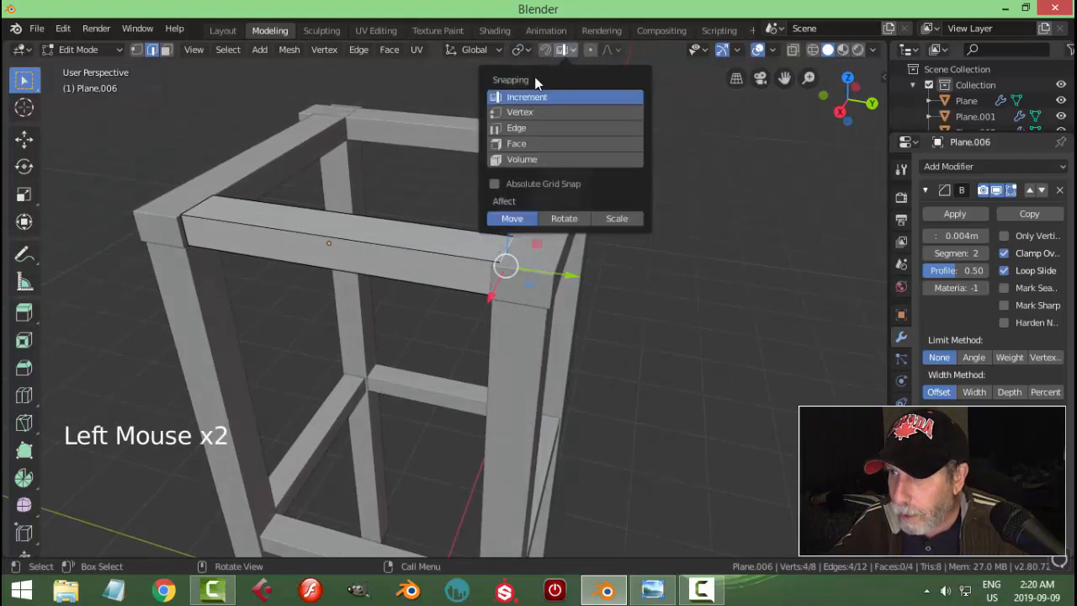
click(516, 128)
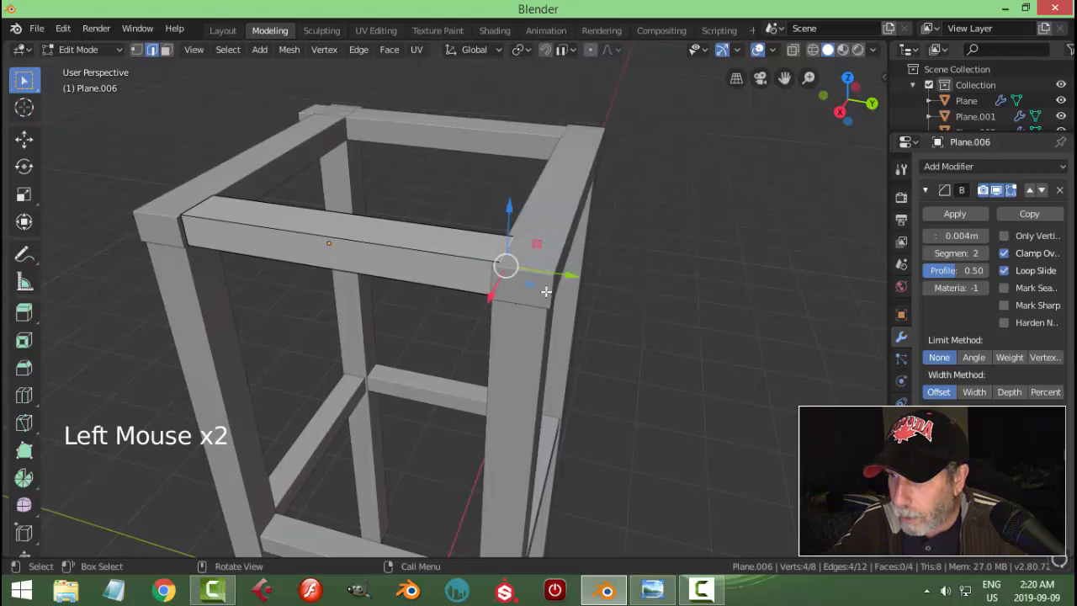
Step: Enable snapping, snap the selected beam end along Y against the neighbouring top beam, and return to Object Mode
drag(560, 274, 530, 207)
middle_drag(530, 206, 591, 251)
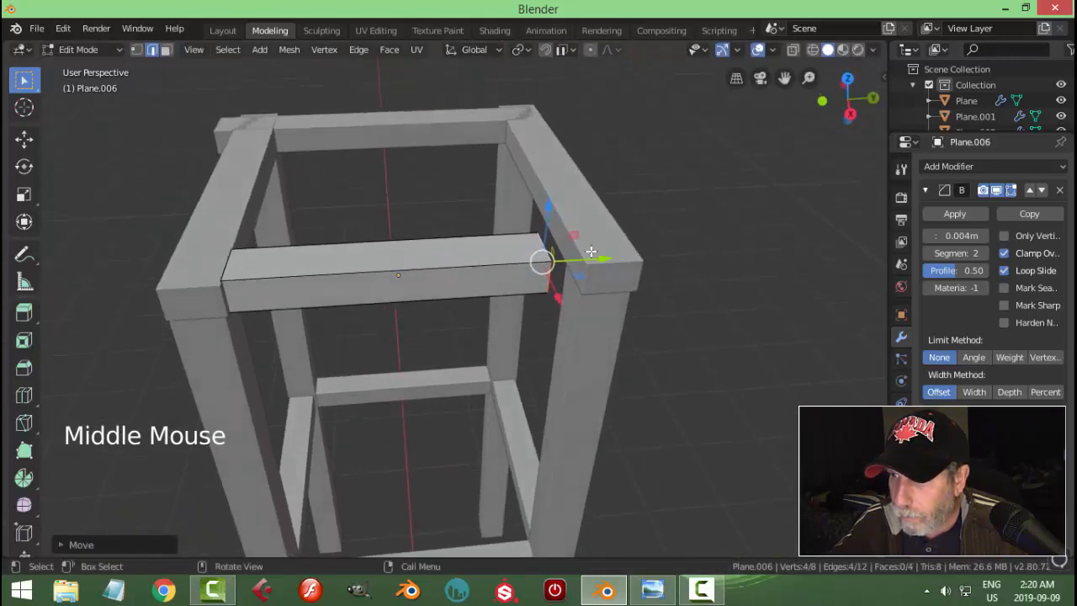
click(545, 50)
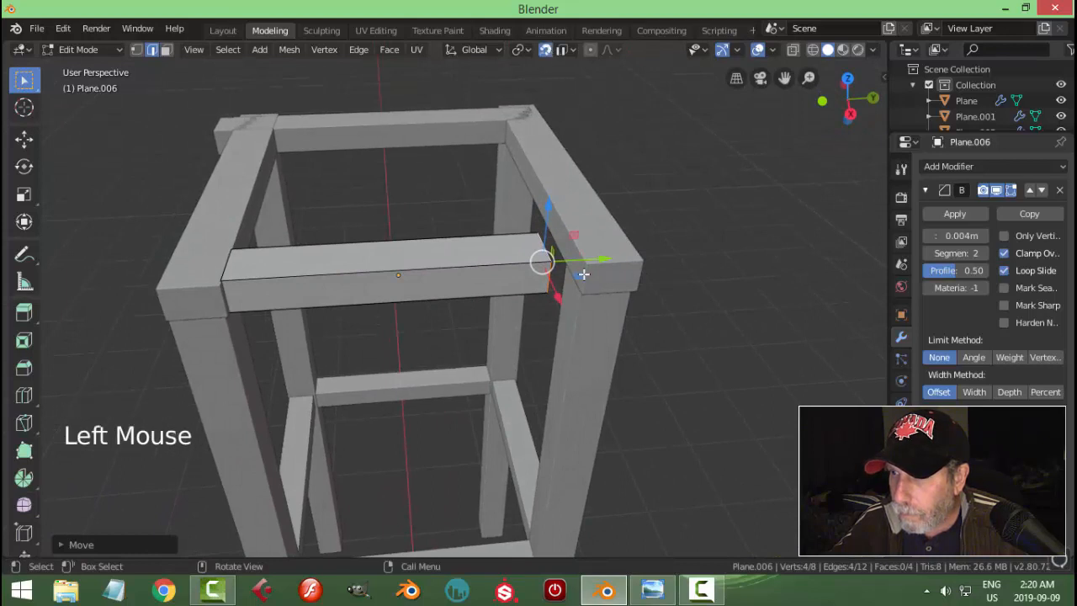
drag(584, 273, 597, 240)
key(alt+a)
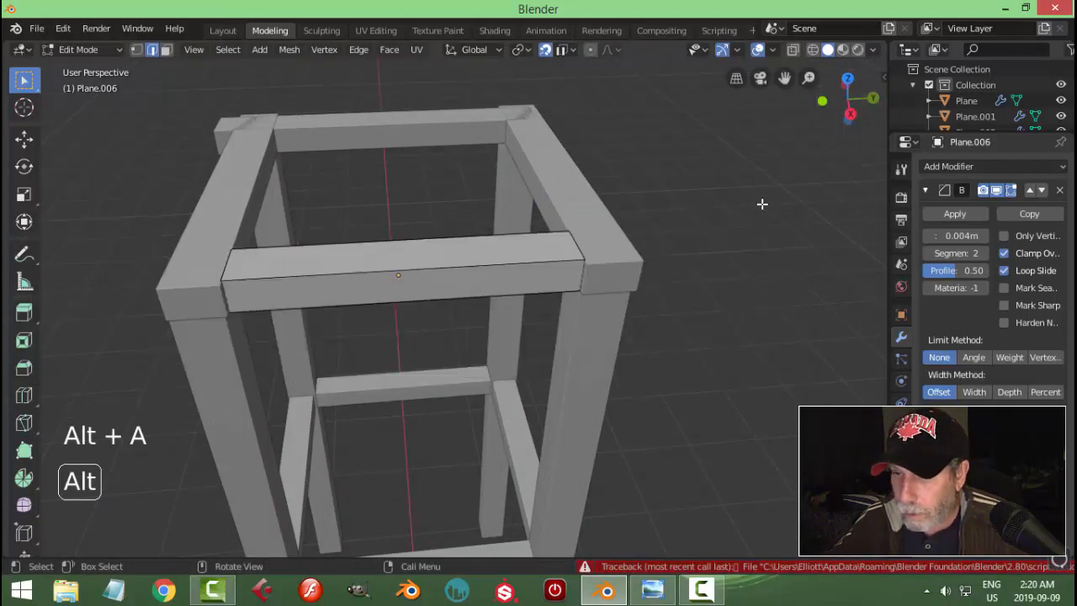
key(n)
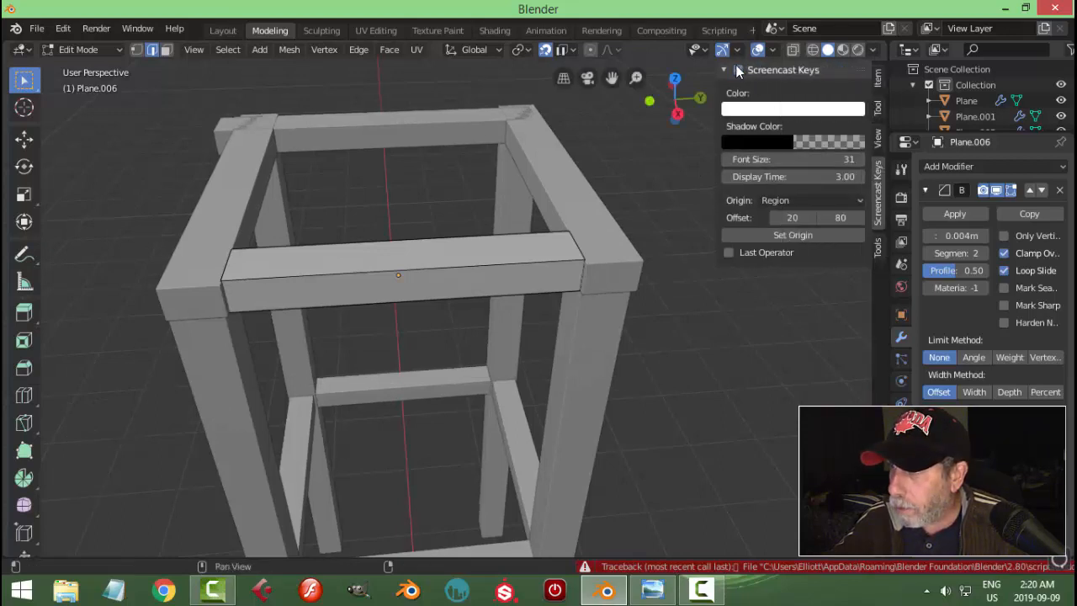
key(n)
key(Tab)
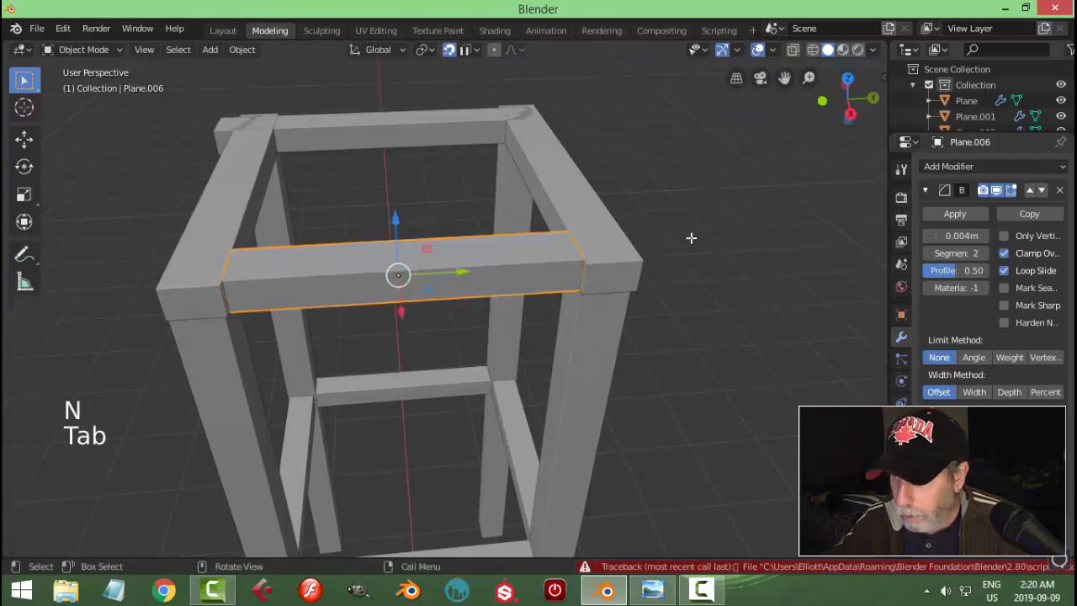
key(alt+a)
Step: Turn snapping off and lower the shortened beam's top face slightly along Z in Edit Mode, then return to Object Mode
middle_drag(691, 239, 630, 267)
scroll(705, 258, up, 2)
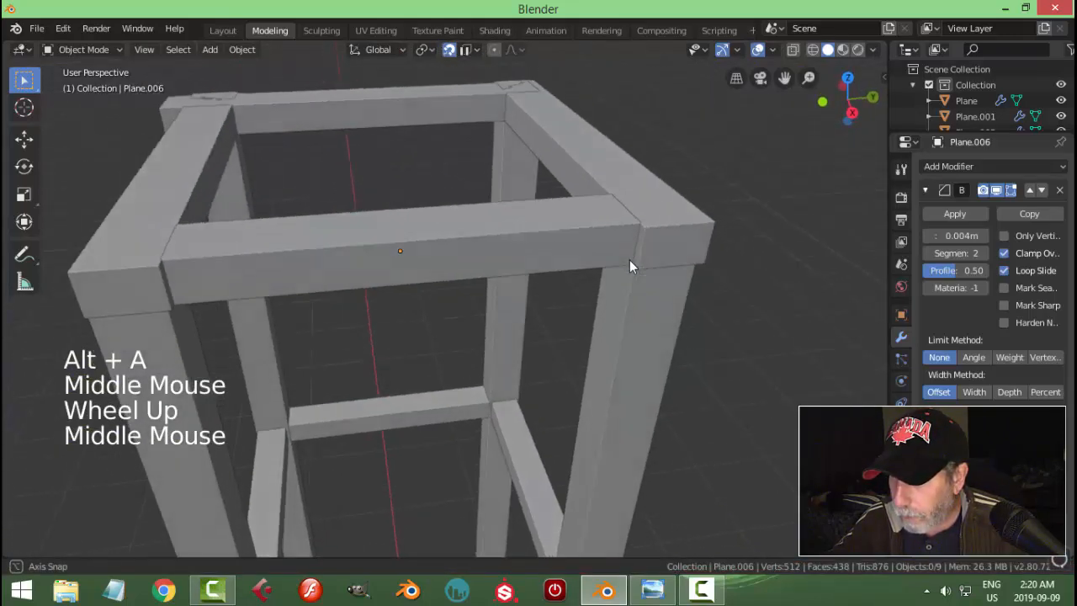
click(600, 247)
key(Tab)
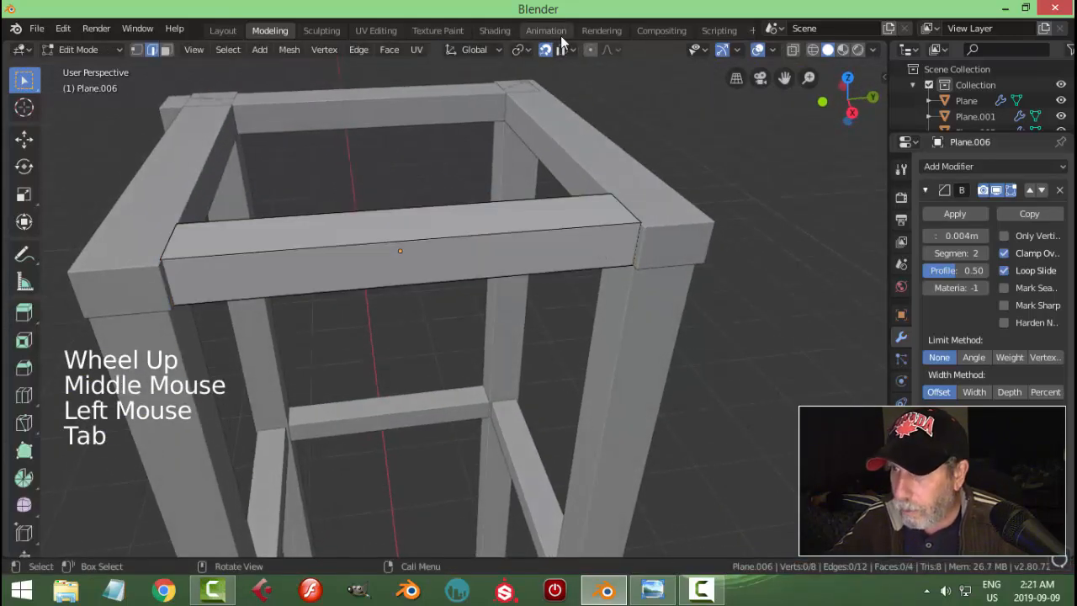
click(544, 64)
key(3)
click(500, 214)
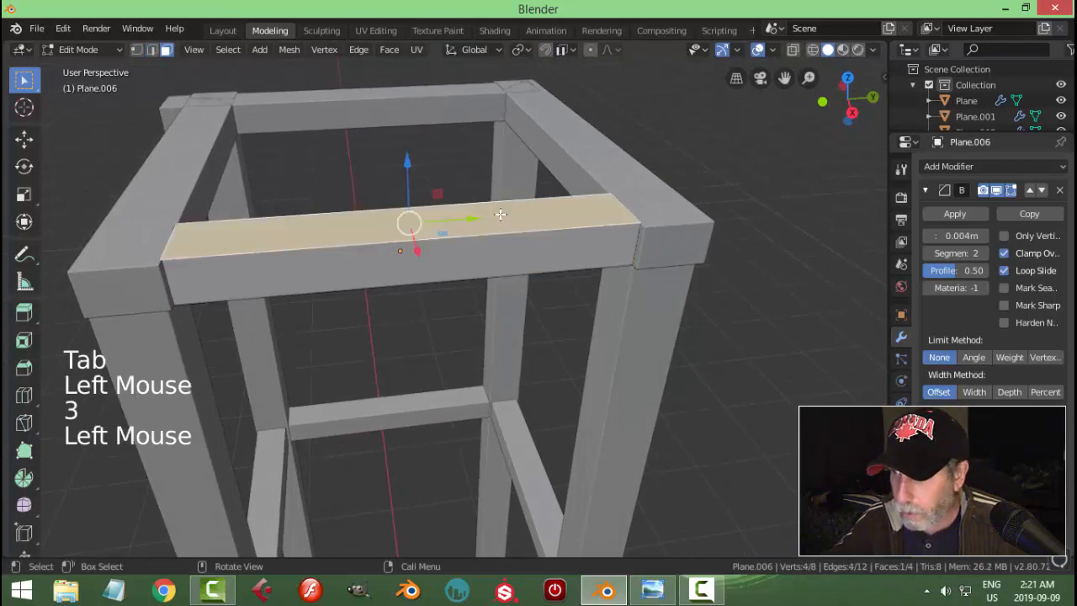
drag(411, 166, 410, 166)
key(alt+a)
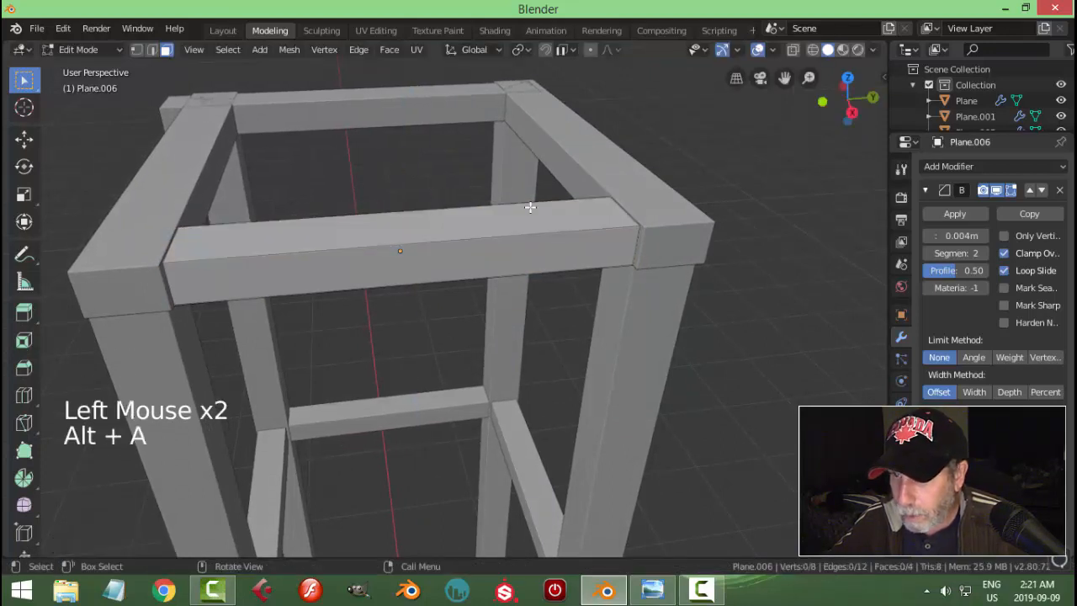
key(Tab)
key(alt+a)
Step: Adjust the shortened top beam's position slightly along X over the legs and deselect it
middle_drag(530, 207, 351, 216)
click(278, 199)
click(185, 190)
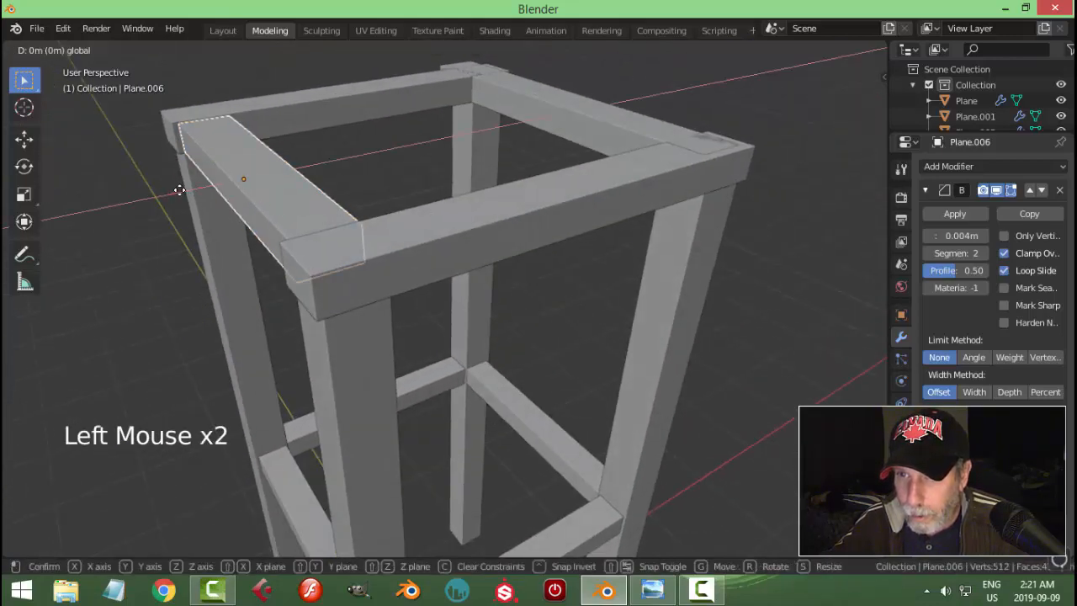
key(alt+a)
Step: Delete the unfitted top beam on the opposite side and replace it with a duplicate of the fitted beam moved along X
middle_drag(222, 201, 290, 214)
scroll(537, 133, down, 3)
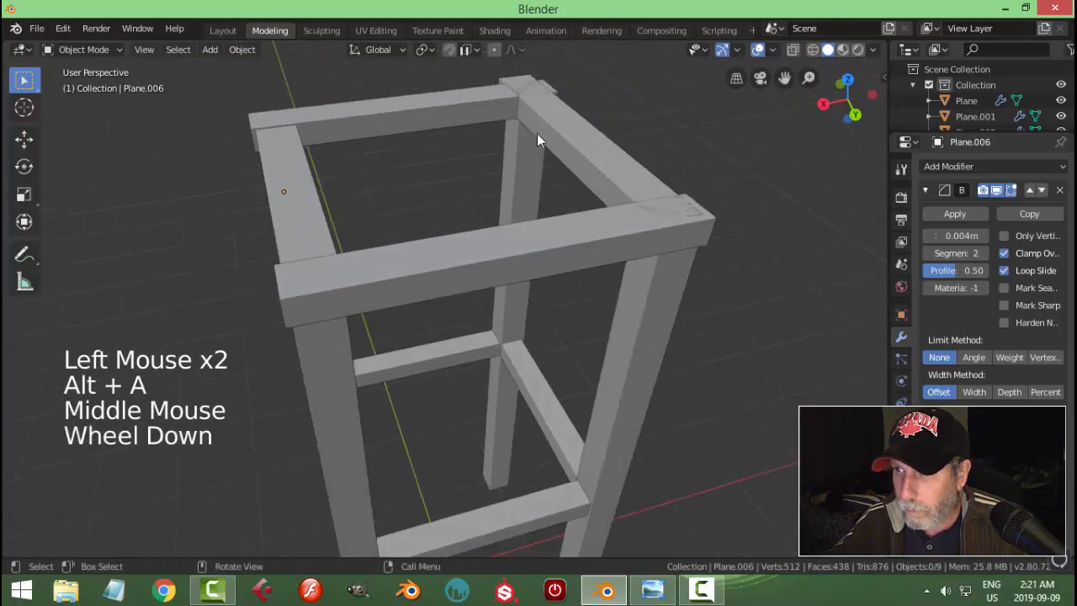
click(577, 149)
key(x)
click(308, 178)
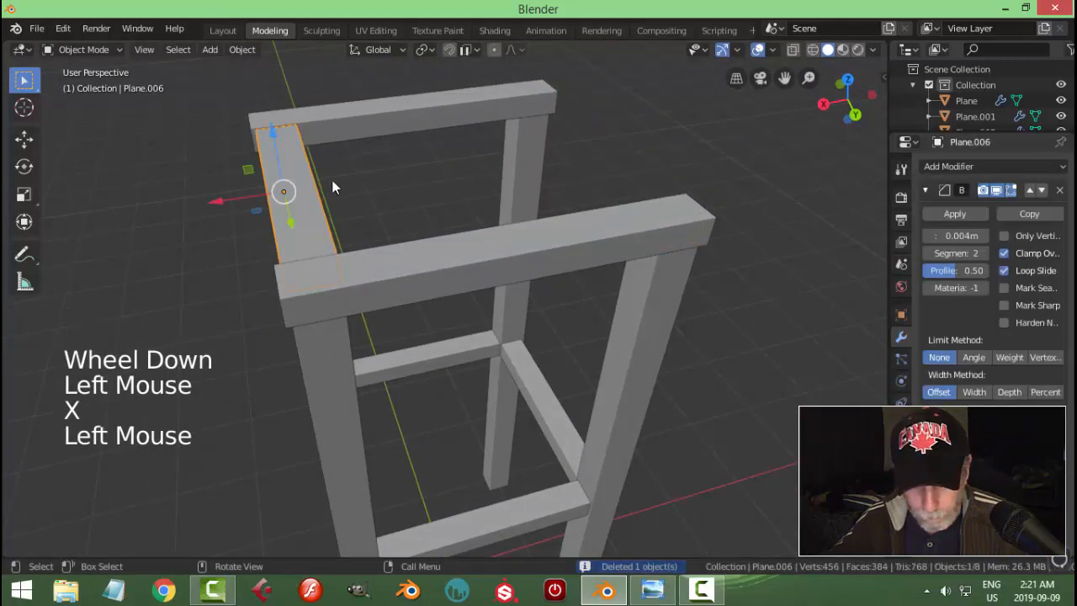
key(shift+d)
drag(247, 195, 521, 190)
key(alt+a)
Step: Nudge the duplicated short top beam slightly along X to line it up with the legs
middle_drag(770, 202, 312, 244)
click(262, 268)
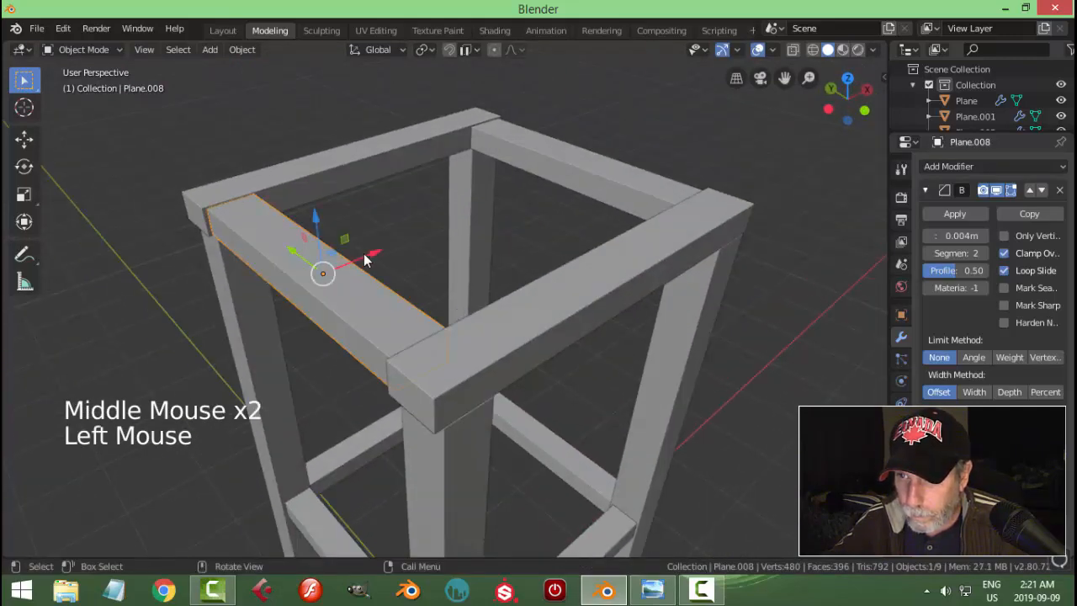
drag(364, 260, 367, 257)
key(alt+a)
scroll(331, 282, down, 2)
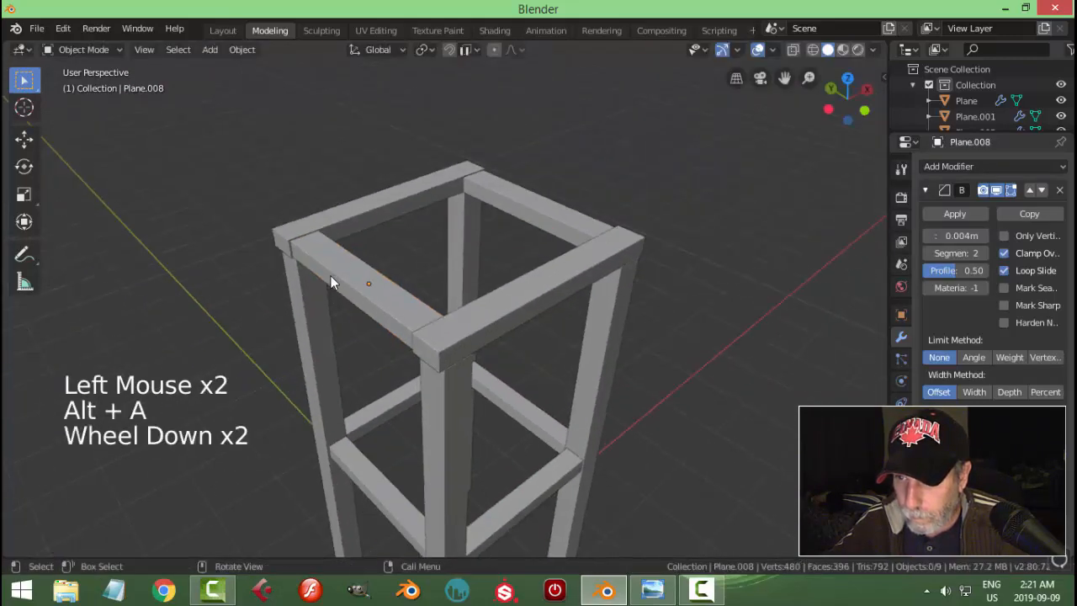
Step: Move the end face of one long top beam slightly along the beam's length in Edit Mode, then return to Object Mode
middle_drag(331, 282, 512, 227)
click(557, 238)
key(Tab)
click(509, 218)
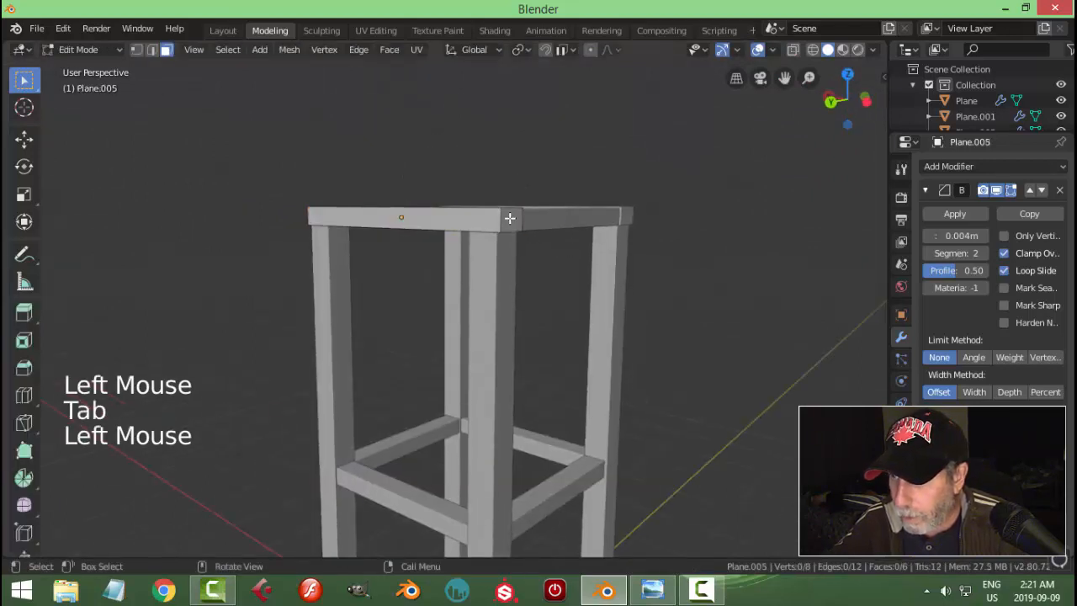
drag(463, 219, 462, 218)
key(alt+a)
key(Tab)
key(alt+a)
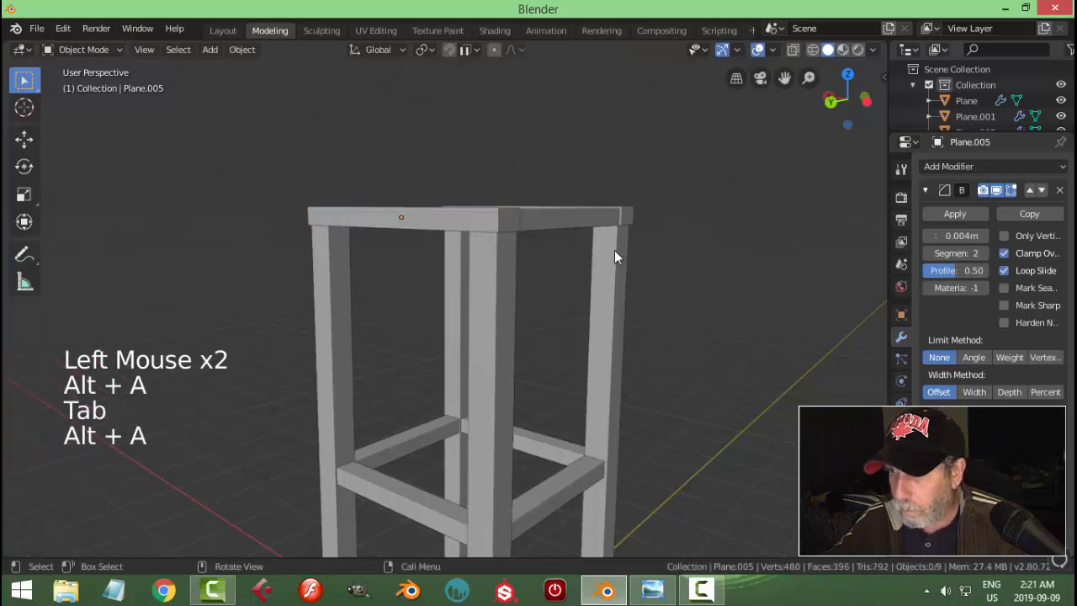
Step: Adjust the end face of the opposite long top beam slightly in Edit Mode to match the frame corner
scroll(614, 250, down, 3)
middle_drag(614, 250, 498, 298)
scroll(519, 330, up, 2)
scroll(526, 260, down, 1)
scroll(498, 299, up, 1)
scroll(498, 298, up, 1)
click(488, 223)
key(Tab)
click(550, 257)
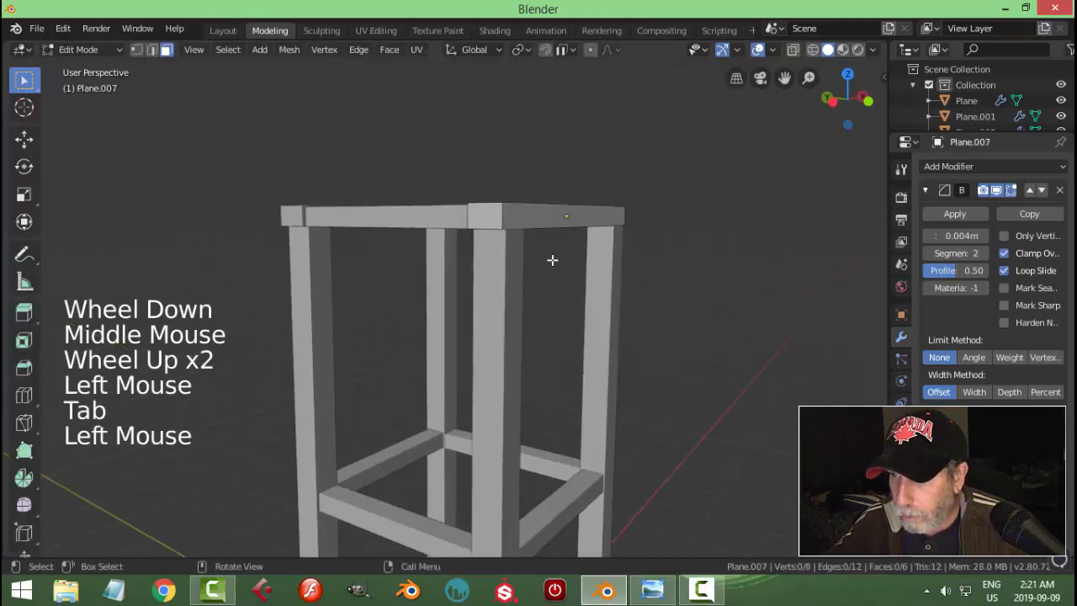
middle_drag(549, 258, 524, 307)
drag(489, 276, 492, 276)
key(alt+a)
Step: Check the fit of the top beams in Wireframe shading, return to Solid shading and examine the whole frame
middle_drag(639, 308, 544, 316)
mouse_move(639, 332)
middle_down()
mouse_move(524, 318)
mouse_move(513, 294)
mouse_move(477, 345)
mouse_move(406, 277)
mouse_move(480, 301)
middle_up()
click(407, 277)
key(z)
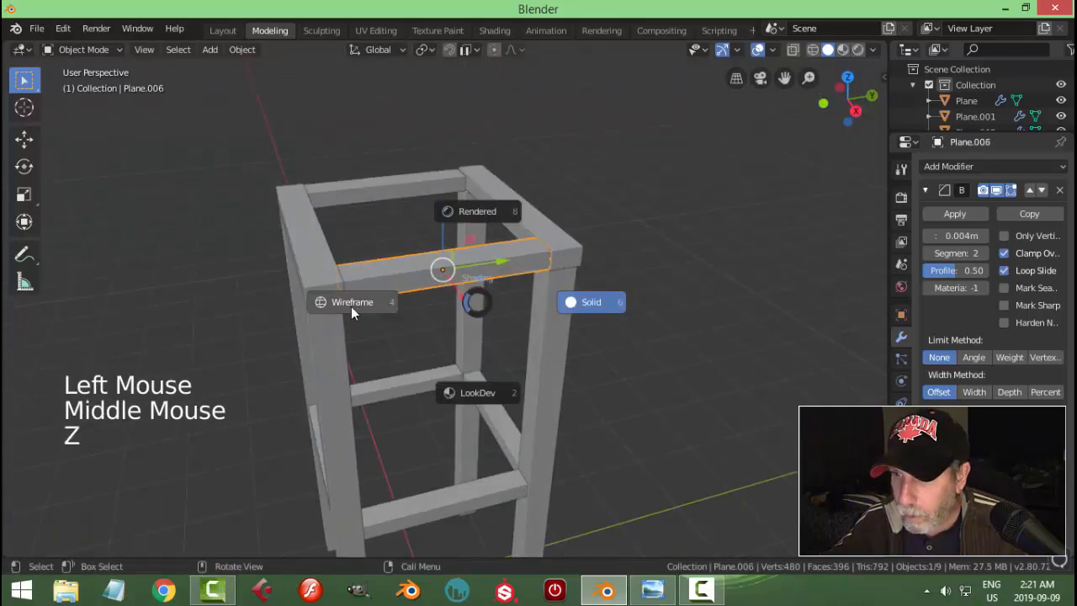
middle_drag(351, 307, 314, 300)
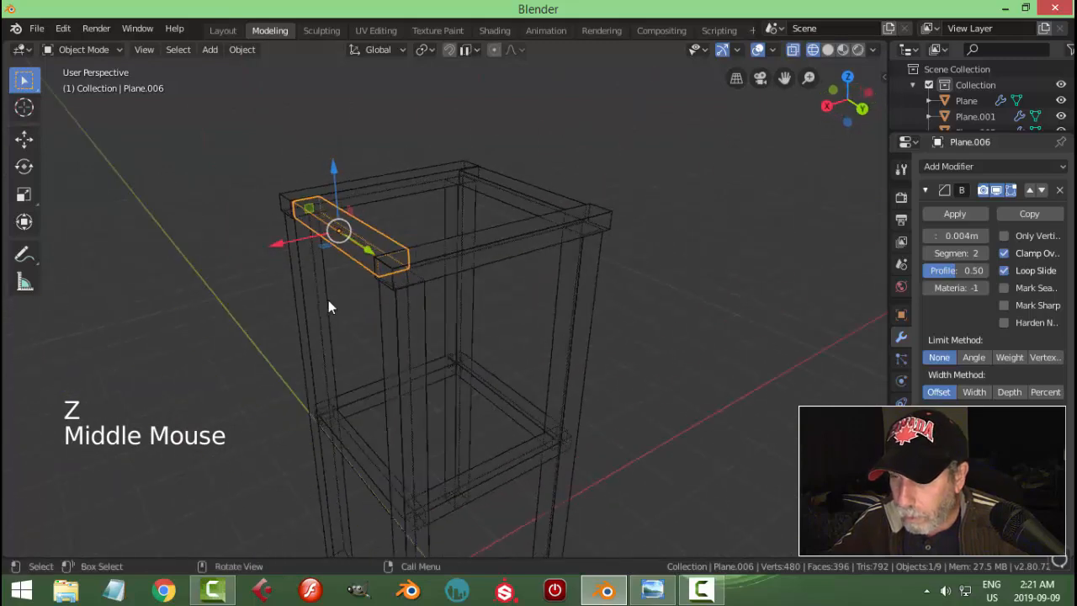
key(z)
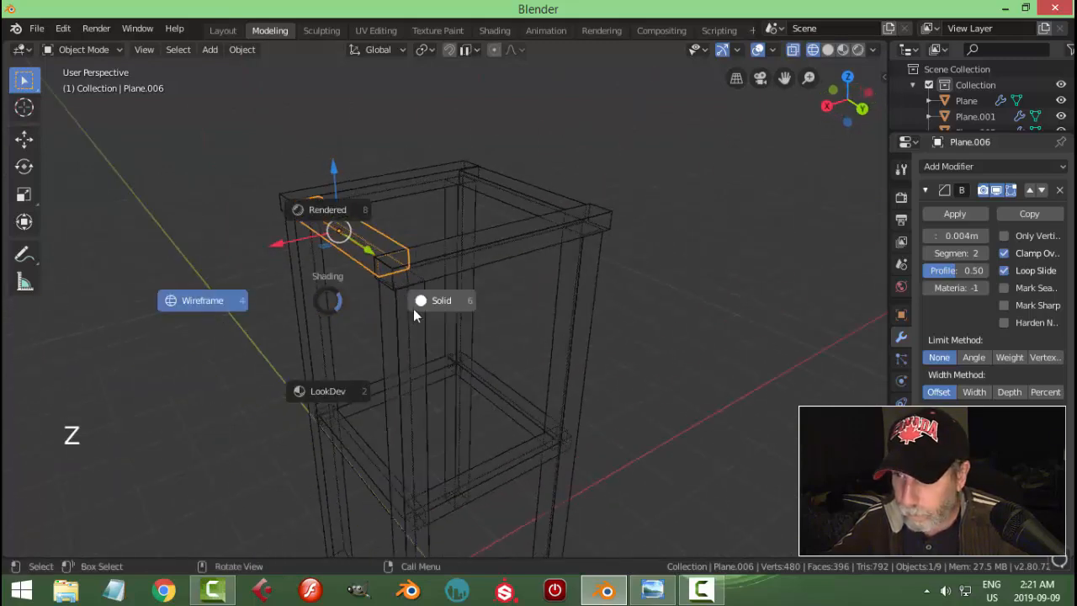
click(438, 300)
key(alt+a)
scroll(511, 320, down, 3)
middle_drag(503, 326, 603, 327)
scroll(500, 384, up, 2)
middle_drag(500, 385, 512, 379)
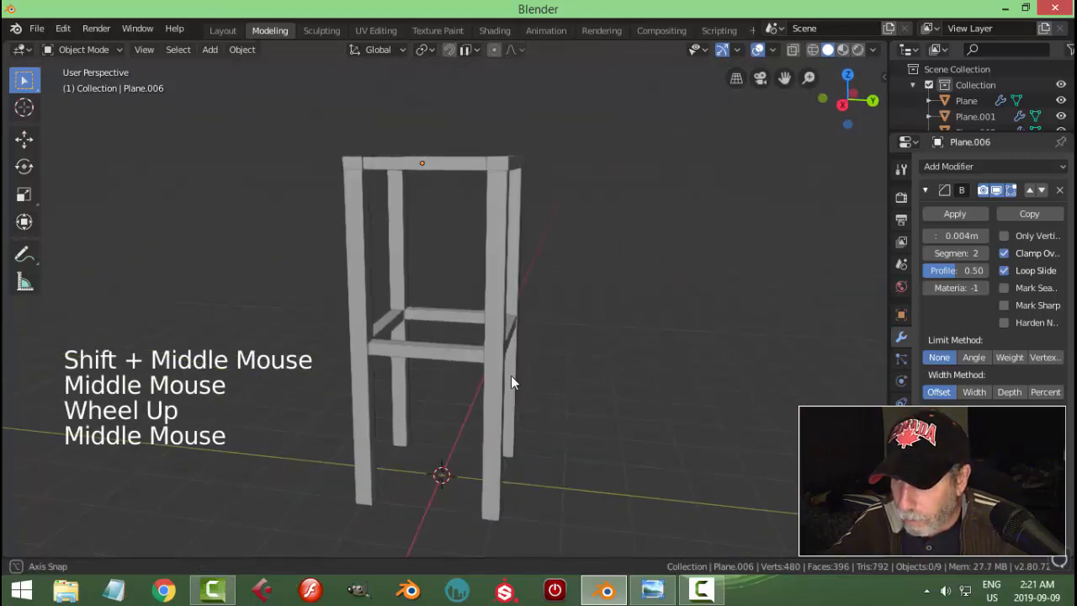
Step: Duplicate the front mid-height crossbeam and move the copy down along Z below the original
key(KP_1)
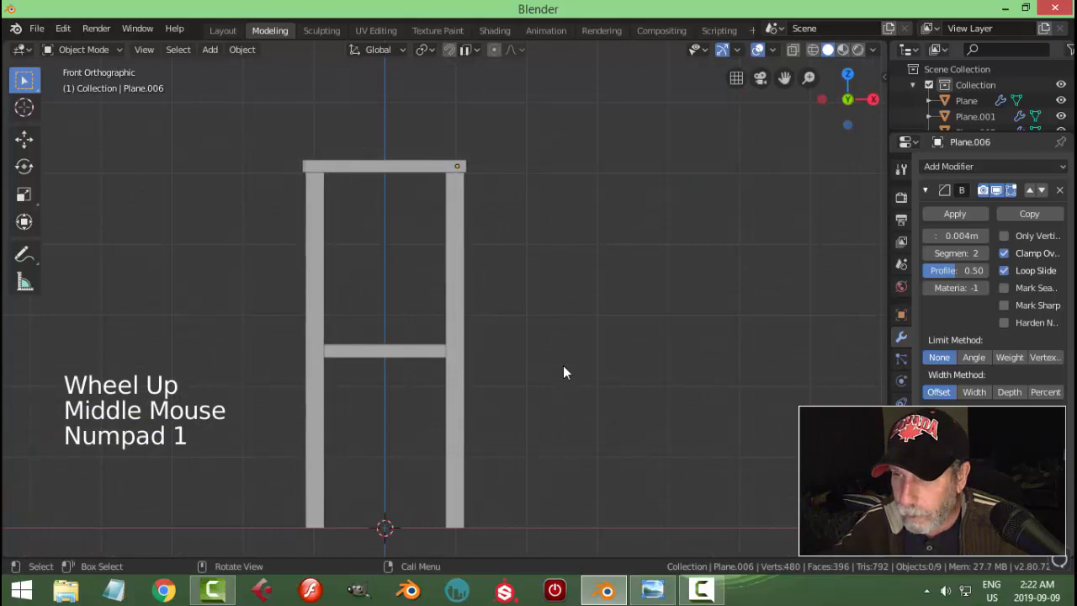
click(425, 350)
middle_drag(425, 350, 828, 273)
scroll(495, 474, up, 2)
click(925, 189)
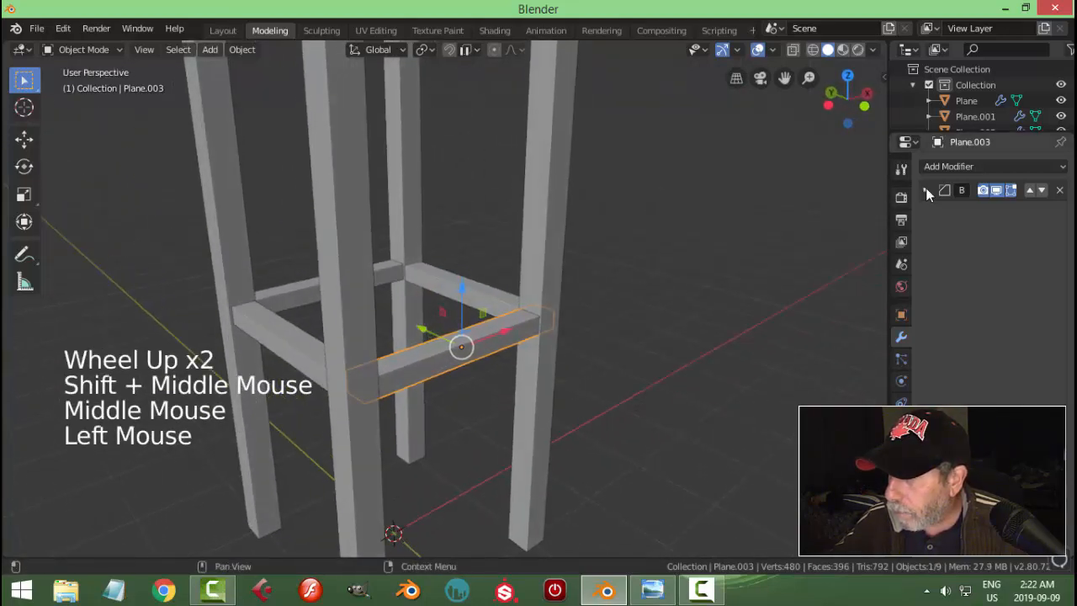
middle_drag(589, 336, 433, 395)
key(shift+d)
click(431, 394)
scroll(421, 392, down, 3)
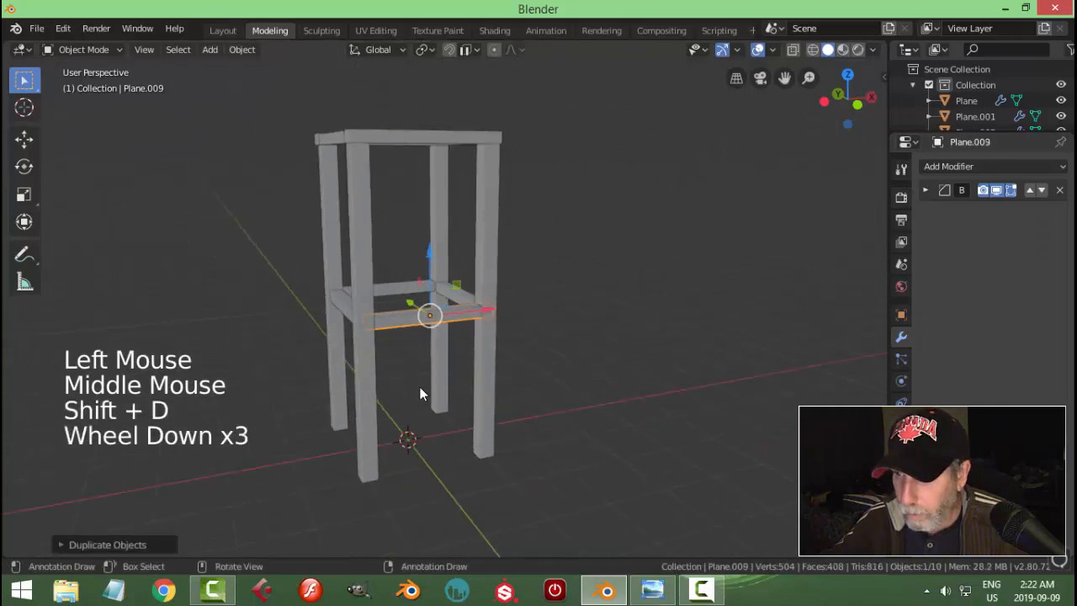
drag(430, 259, 429, 303)
Step: Select the copied crossbeam's whole mesh in Edit Mode and thin it along Y to about 0.39
middle_drag(429, 303, 518, 467)
scroll(441, 399, up, 2)
key(Tab)
key(a)
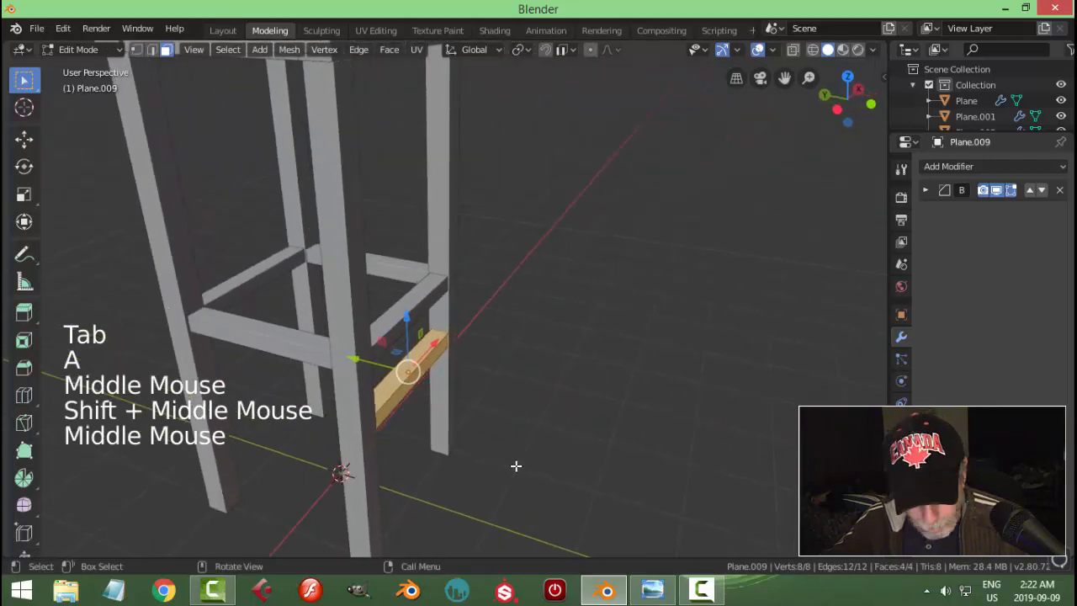
key(s)
key(y)
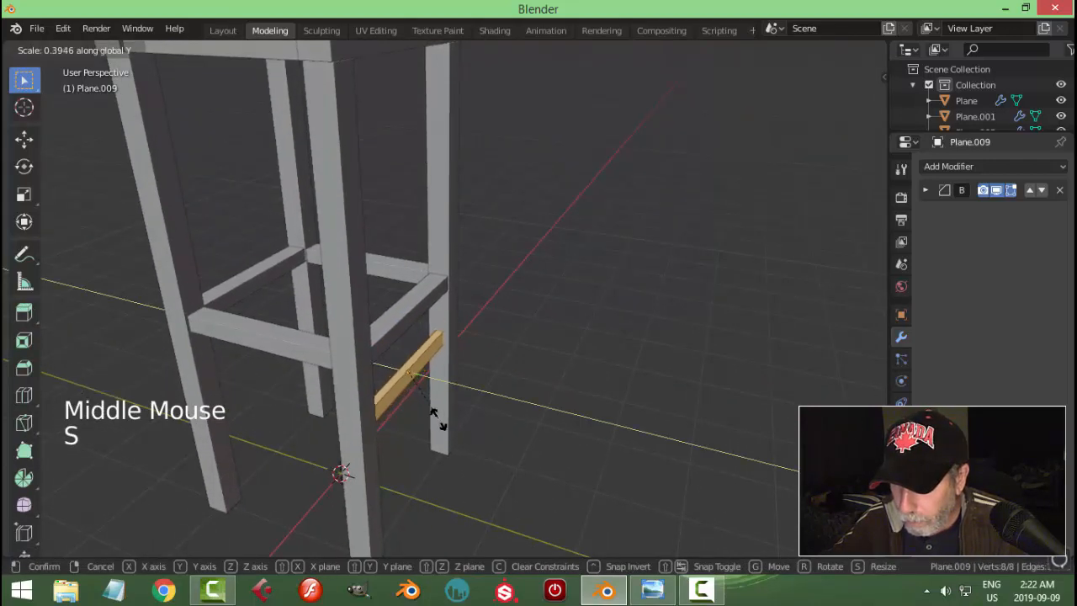
click(431, 410)
Step: Scale the copied crossbeam's height along Z to about 0.8
middle_drag(432, 411, 384, 390)
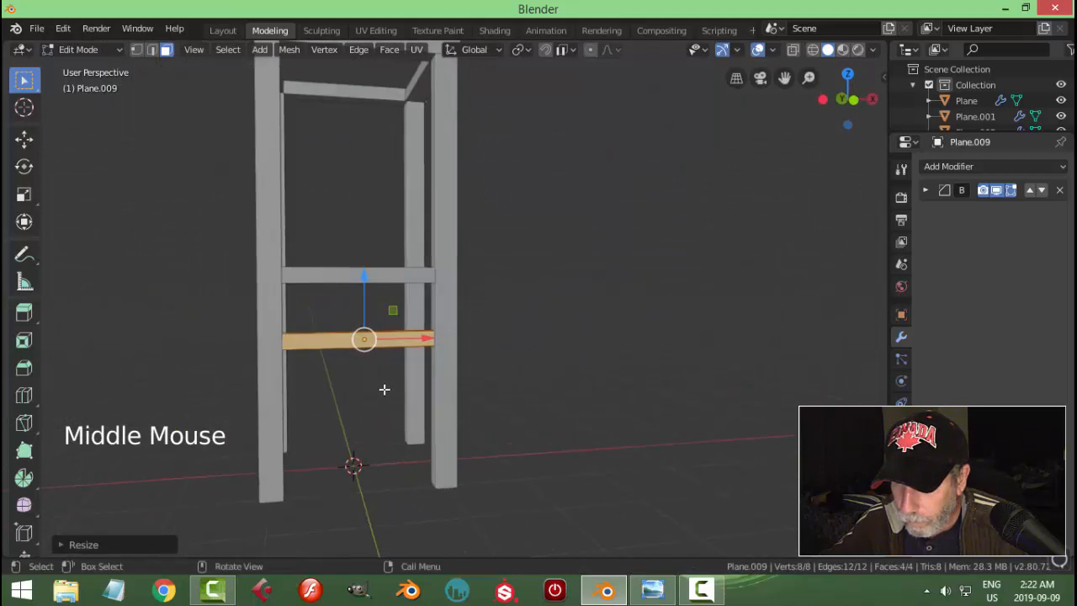
scroll(391, 401, up, 1)
key(s)
key(z)
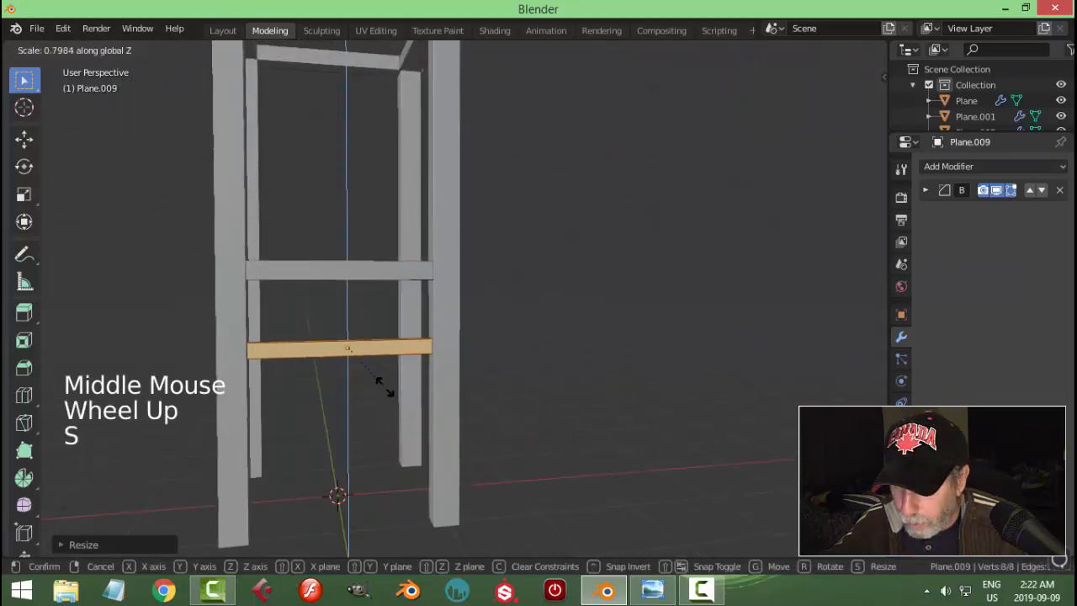
click(385, 389)
Step: Lengthen the thinned beam along X until it extends past both legs, and switch to the front view
middle_drag(457, 404, 432, 442)
key(s)
key(x)
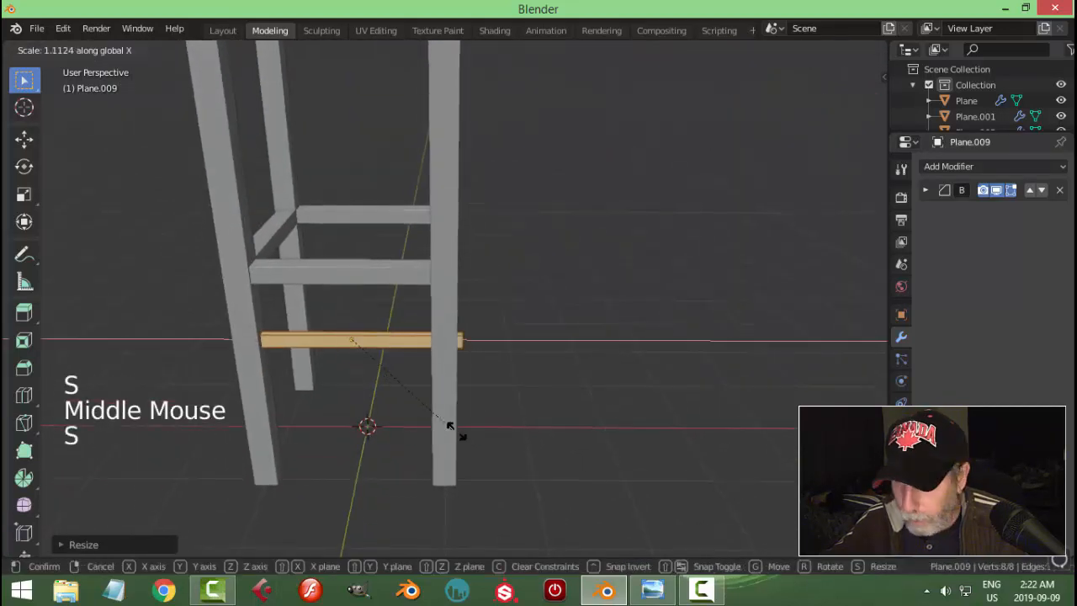
click(494, 419)
key(KP_1)
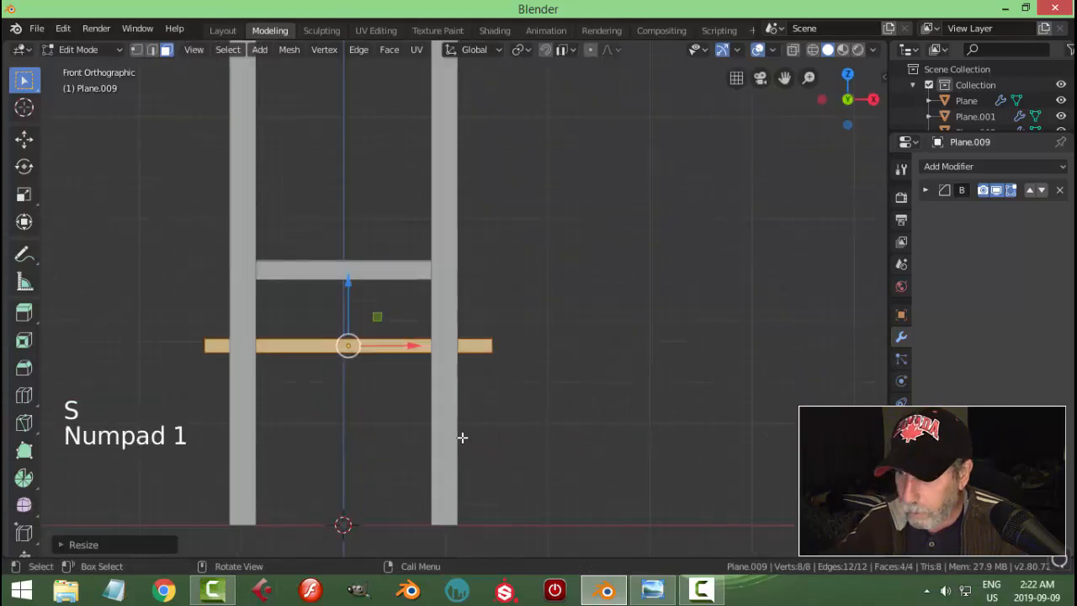
Step: Lower the thin beam along Z below the mid-height crossbeam and rotate it about -48° around Y into a diagonal between the front legs
scroll(360, 353, down, 1)
drag(364, 277, 369, 313)
shift+middle_drag(370, 315, 411, 388)
scroll(410, 388, up, 1)
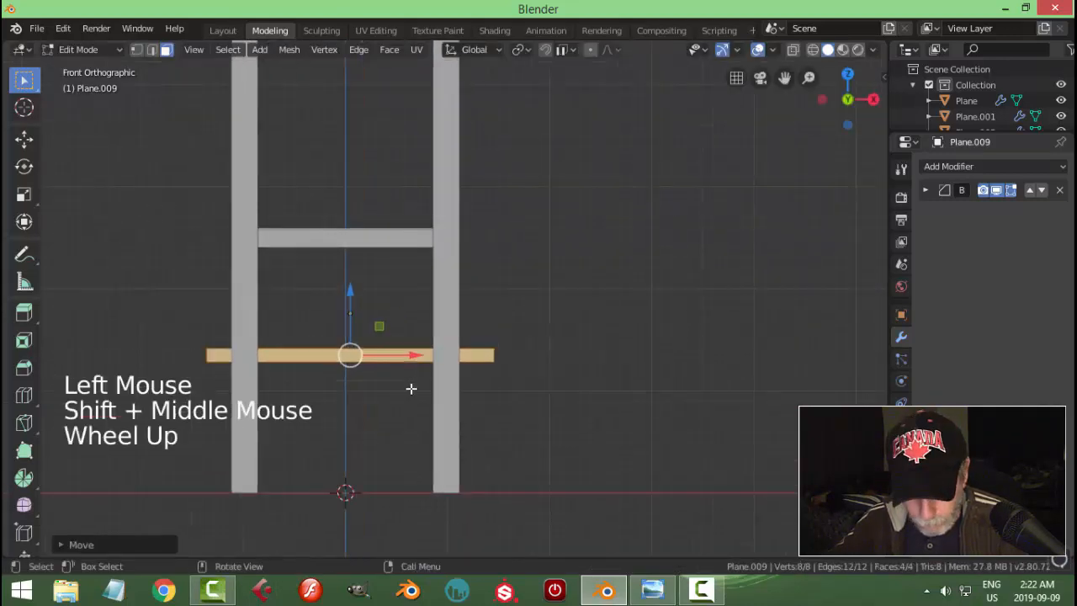
key(r)
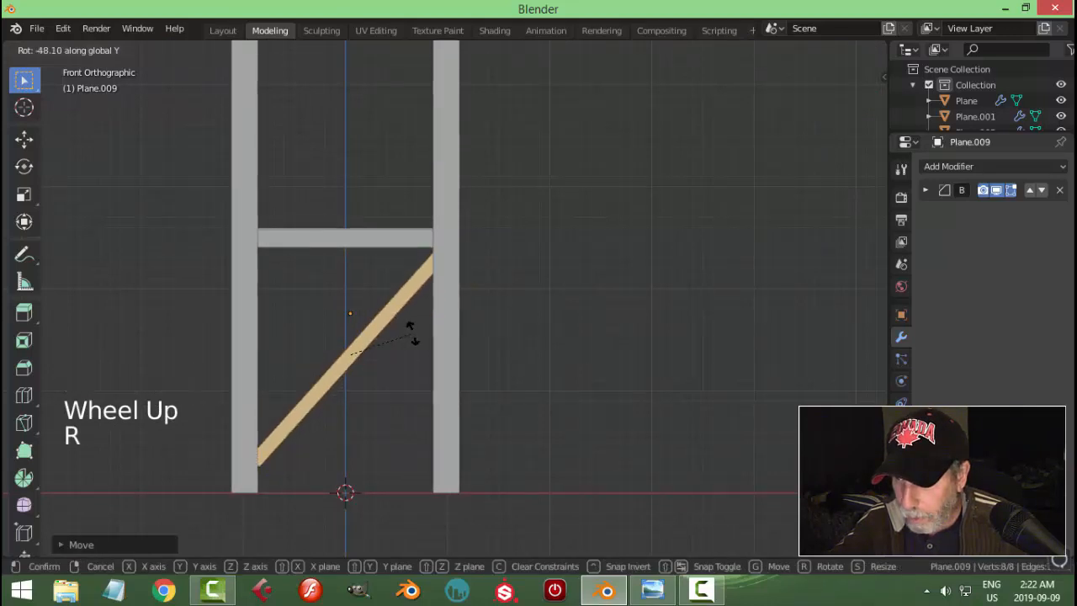
click(409, 326)
Step: Show the diagonal front brace in wireframe shading from the front orthographic view
middle_drag(405, 360, 387, 381)
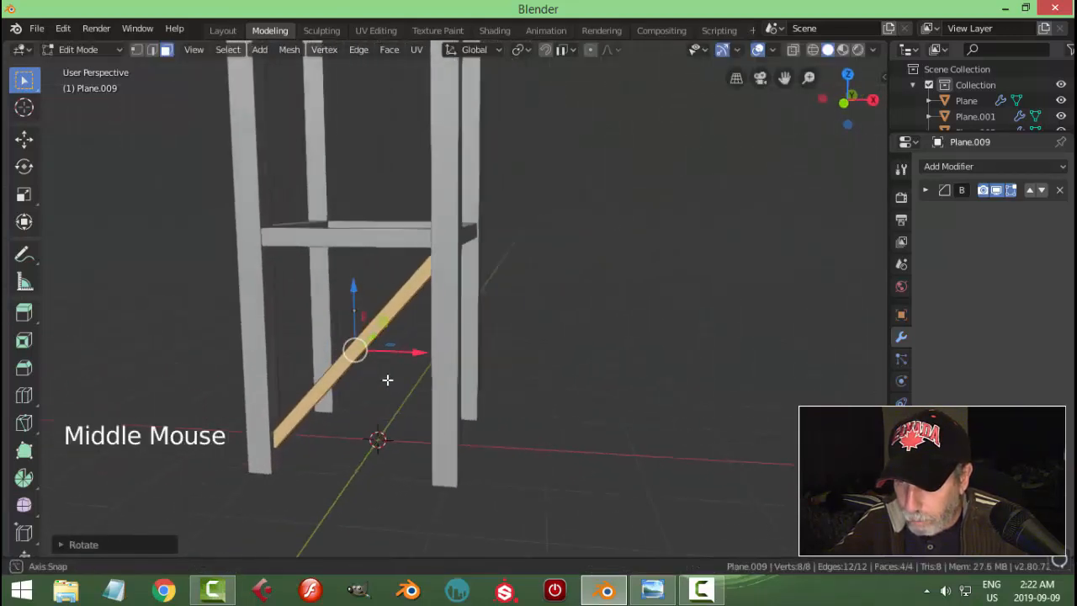
shift+middle_drag(299, 440, 512, 388)
key(KP_1)
scroll(392, 404, up, 1)
key(z)
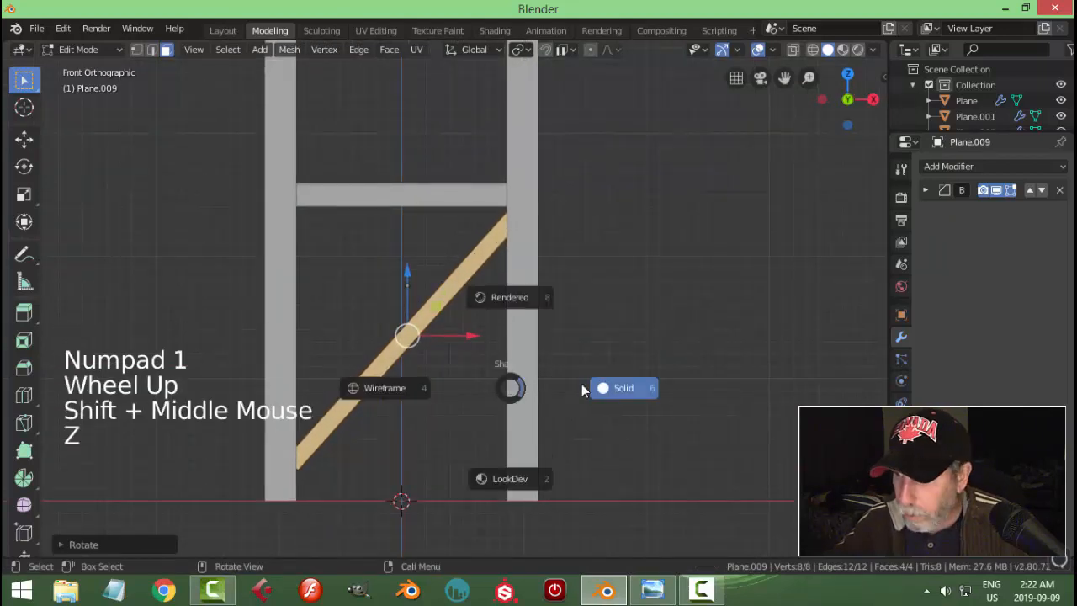
click(401, 396)
shift+middle_drag(412, 404, 459, 388)
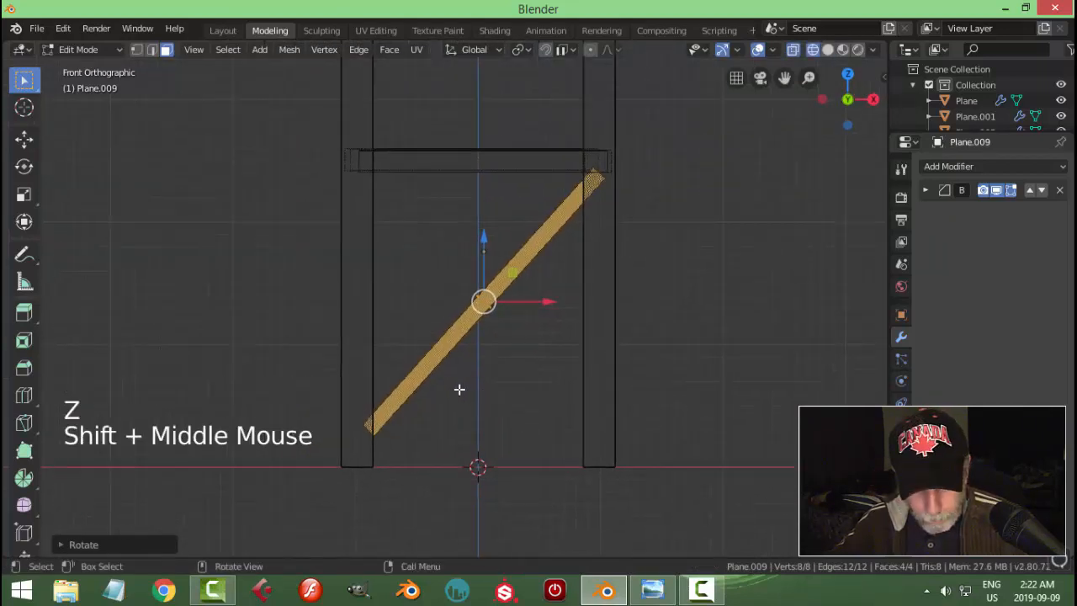
Step: Select the brace's lower end in edge mode, set the orientation to Normal, and move that end further down inside the leg
key(alt+a)
key(b)
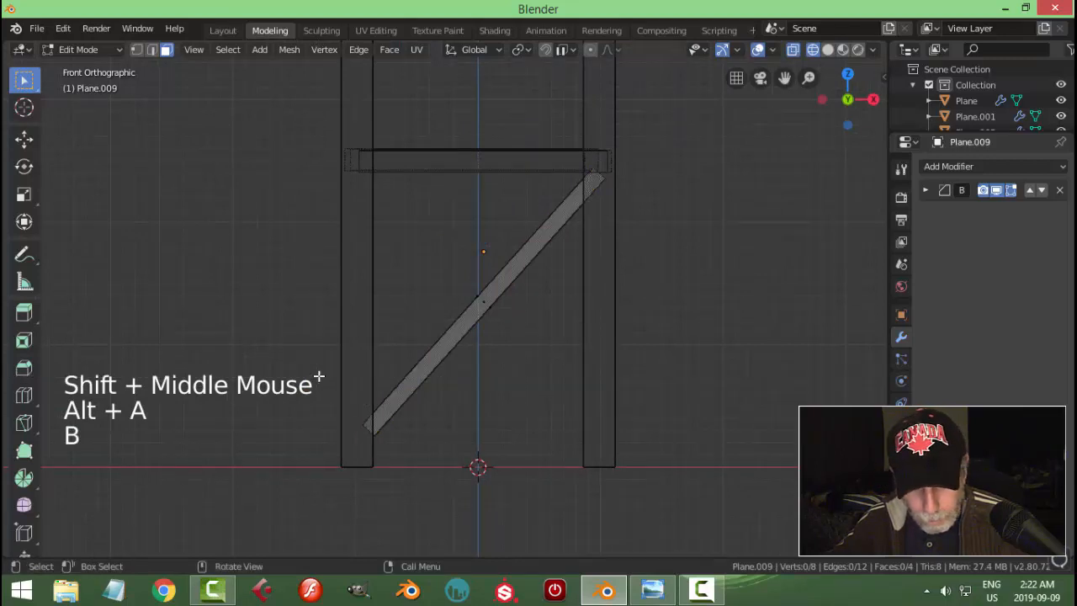
key(2)
drag(312, 375, 412, 464)
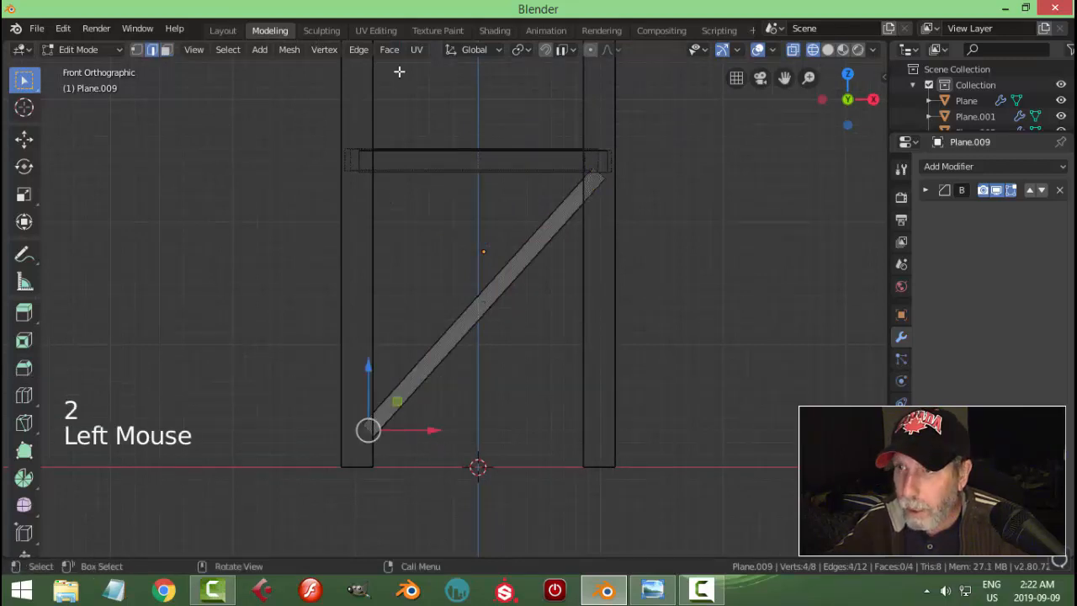
click(473, 52)
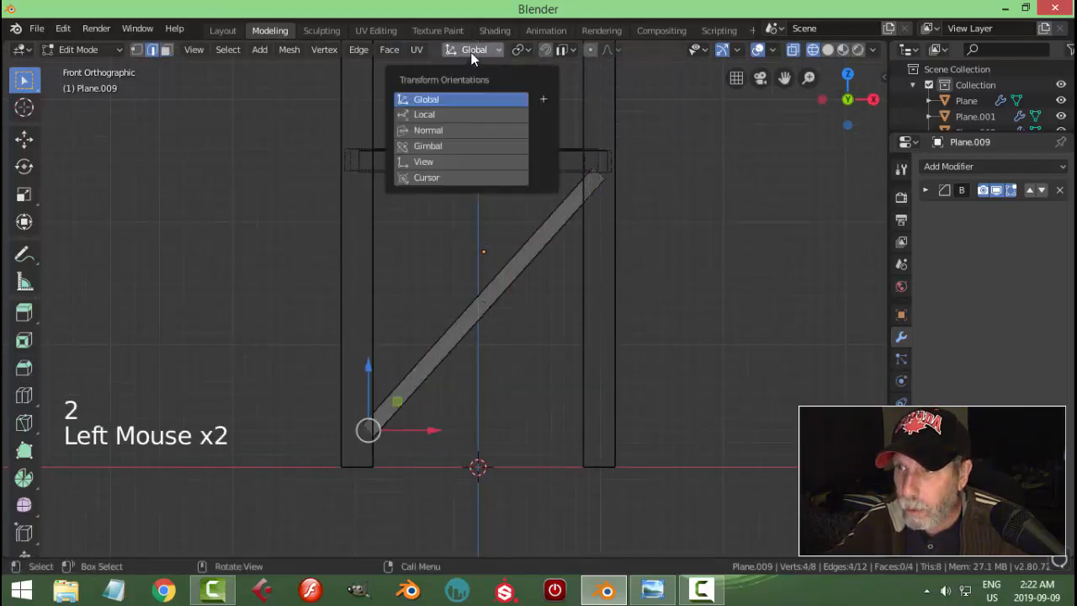
click(428, 130)
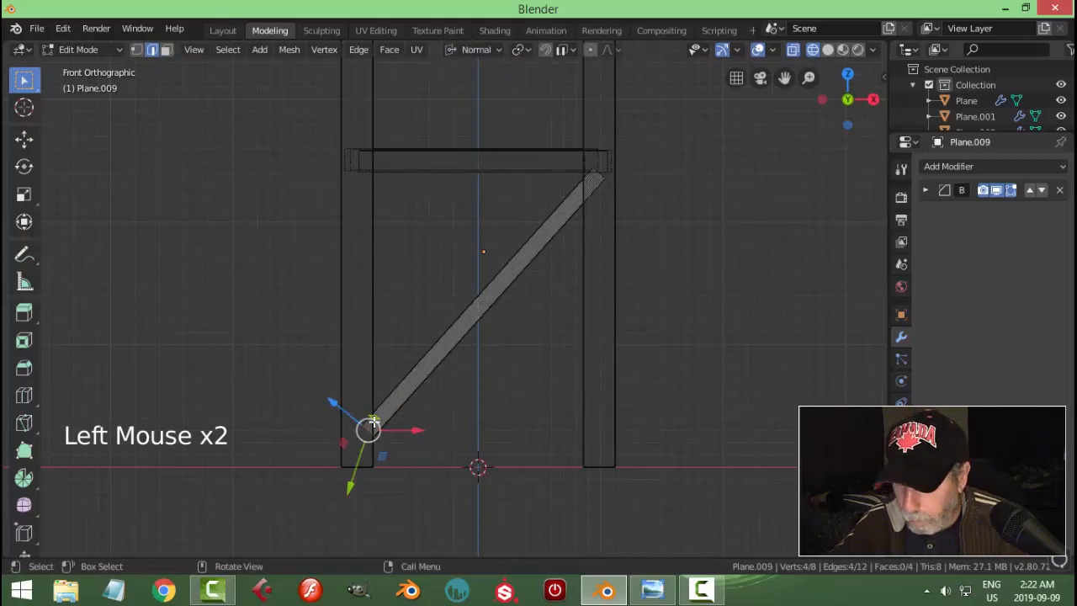
key(g)
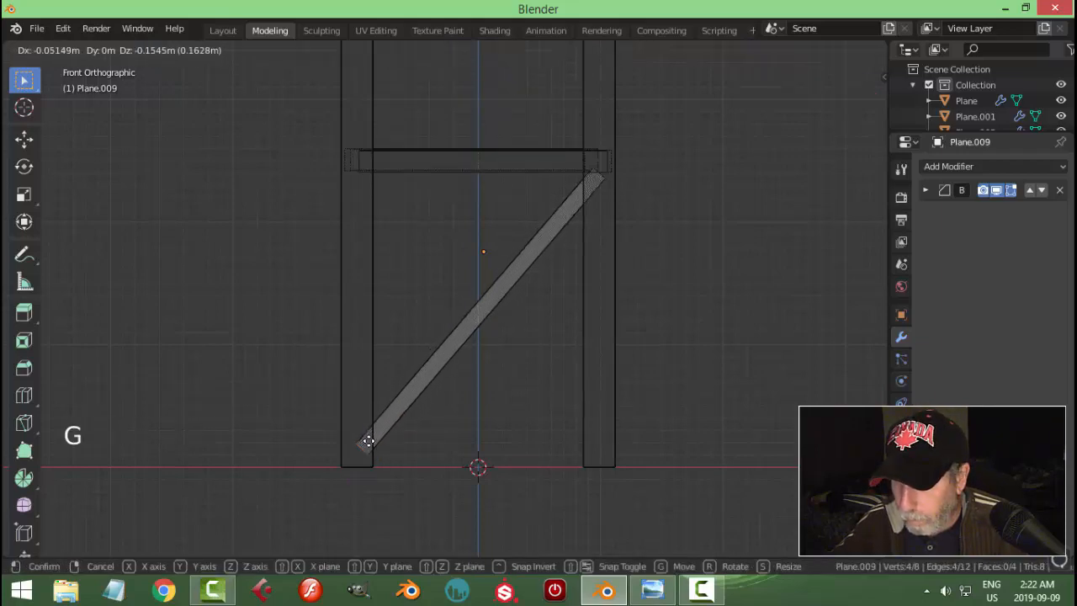
click(369, 441)
middle_drag(416, 442, 512, 375)
key(alt+a)
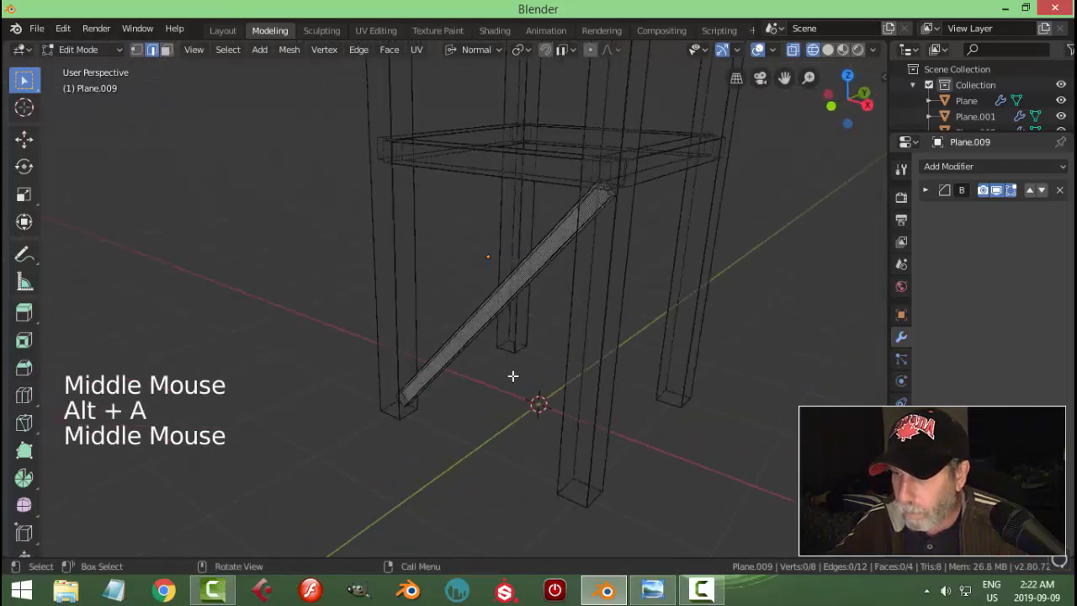
Step: Return to Object Mode and set the transform orientation to Cursor
scroll(533, 363, down, 2)
key(Tab)
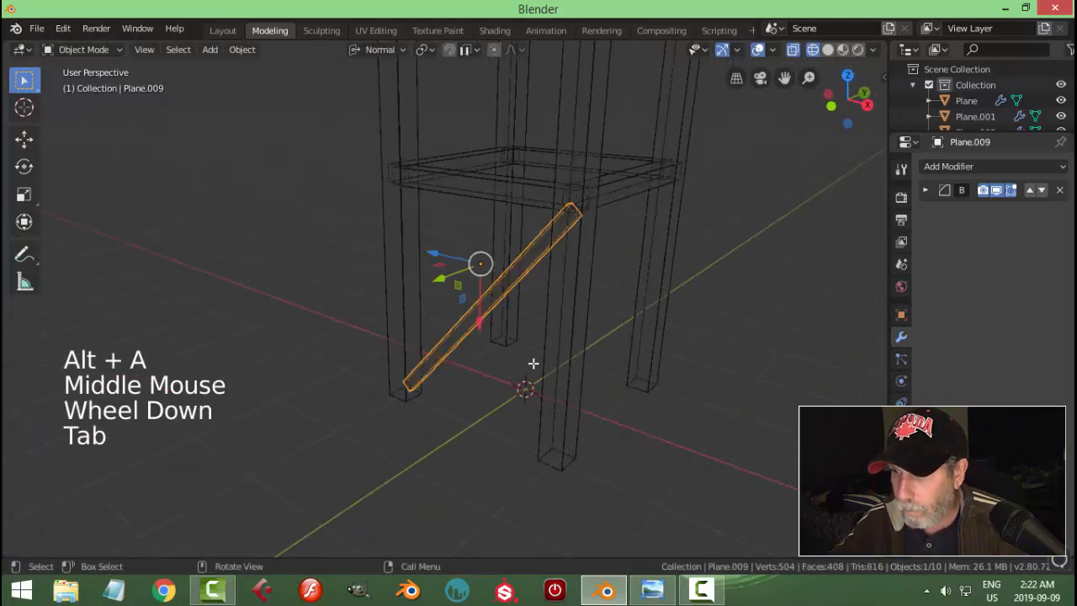
click(374, 55)
click(376, 100)
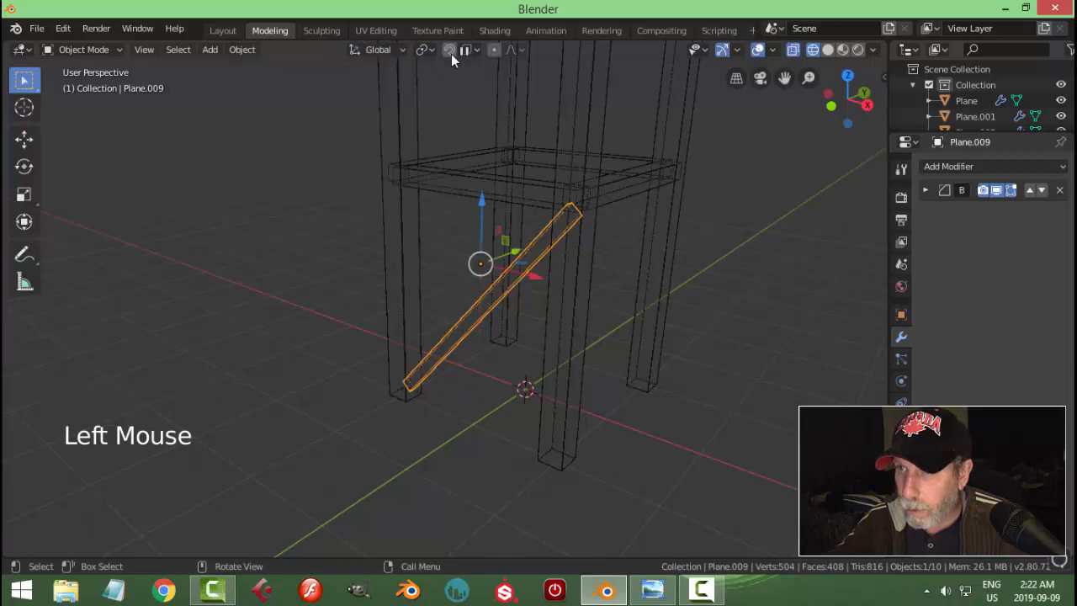
middle_drag(541, 216, 437, 131)
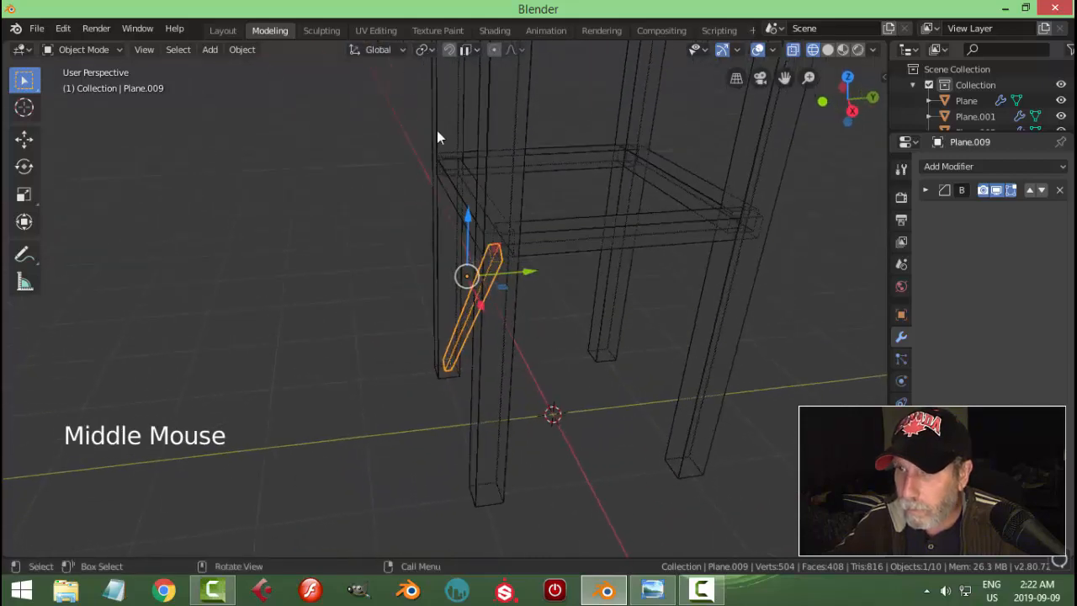
click(388, 50)
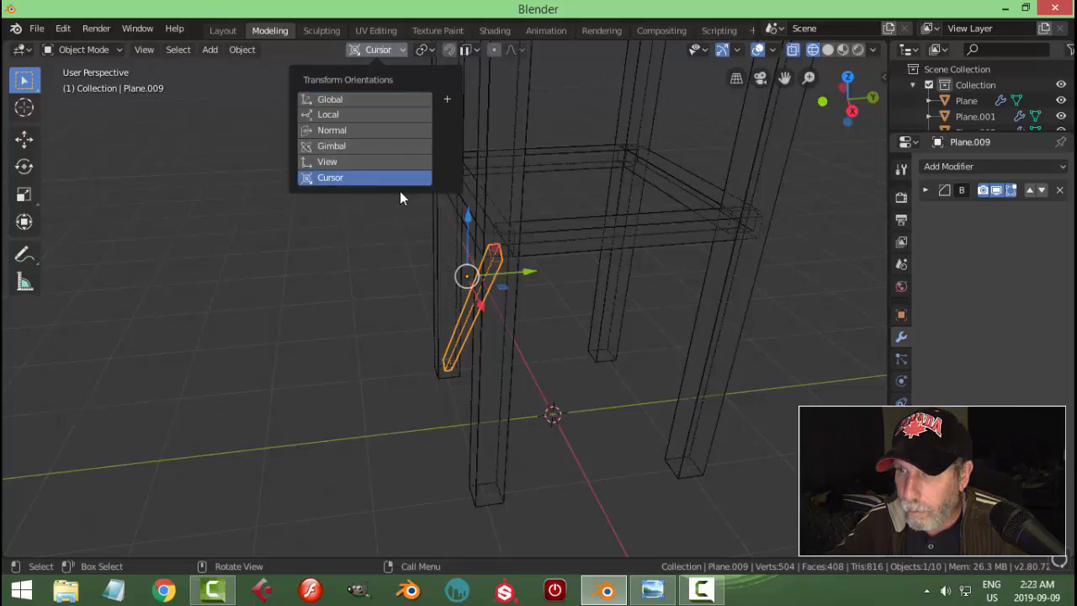
click(352, 177)
scroll(340, 317, down, 2)
middle_drag(340, 317, 455, 339)
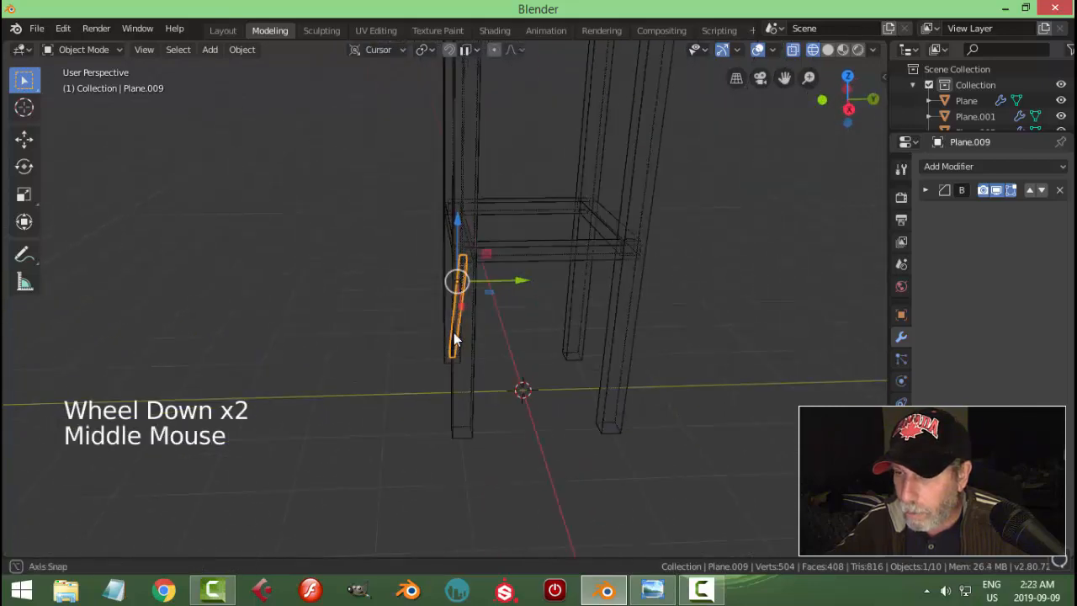
Step: Switch back to solid shading and set the diagonal brace's origin to the 3D cursor
key(z)
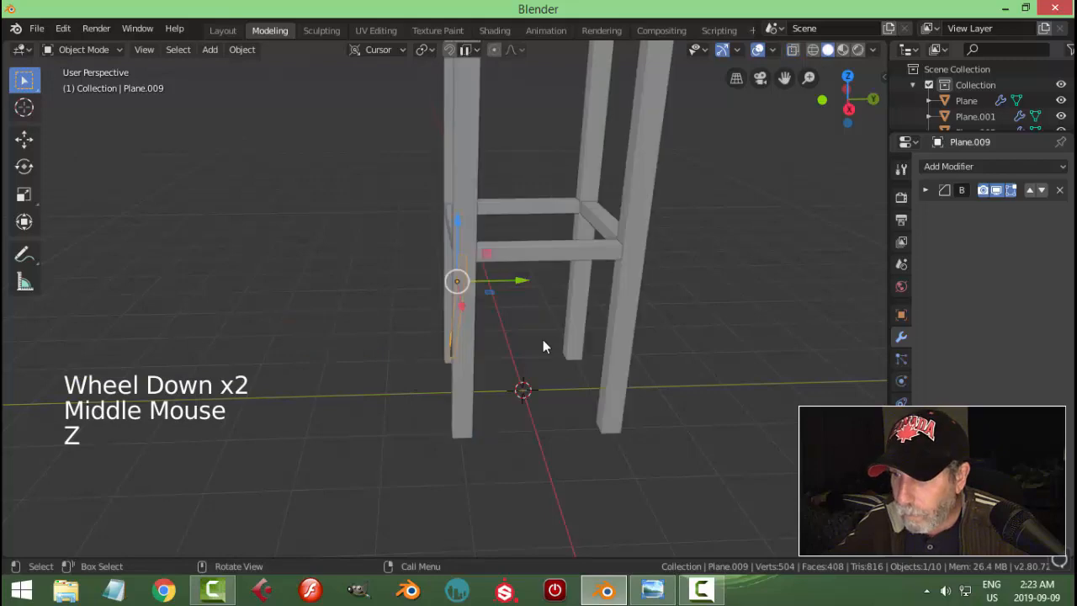
mouse_move(543, 341)
middle_down()
mouse_move(492, 372)
mouse_move(503, 360)
middle_up()
click(242, 48)
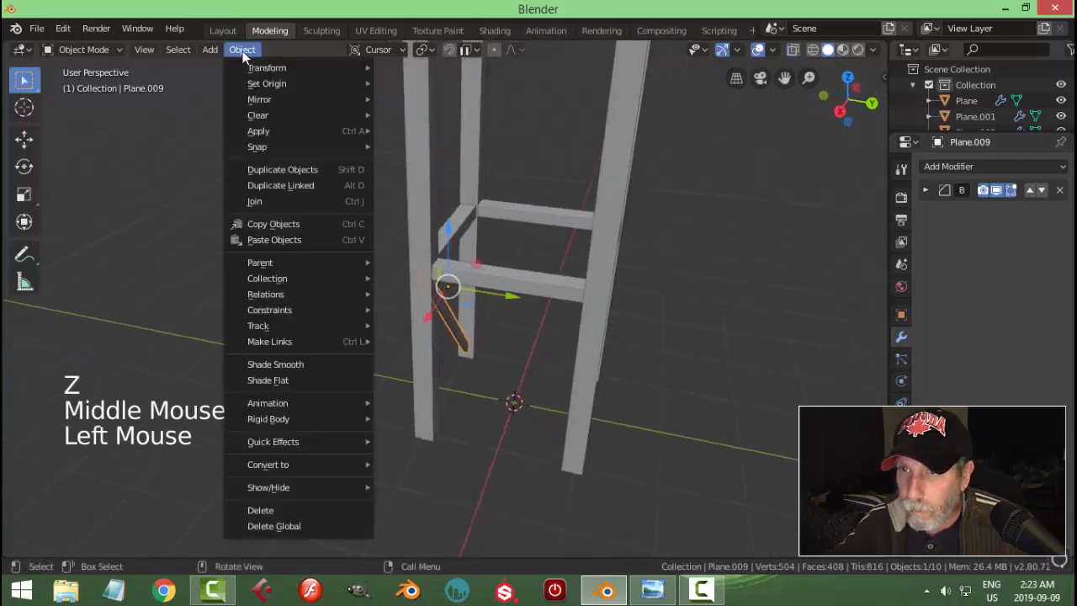
mouse_move(259, 87)
click(448, 120)
middle_drag(449, 124, 570, 281)
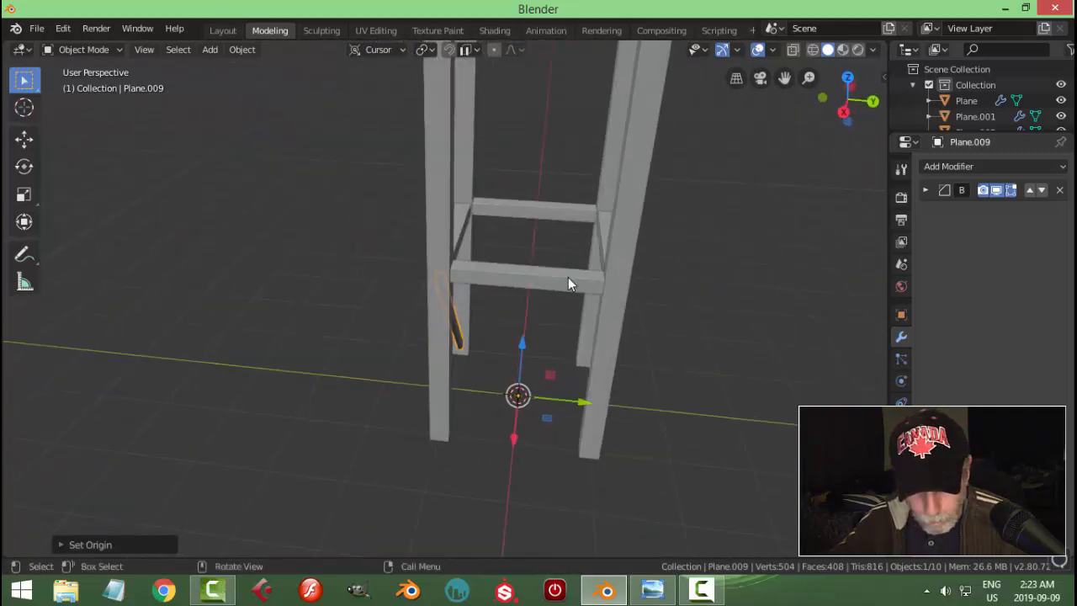
Step: Duplicate the front diagonal brace and rotate the copy 90° around Z onto the adjacent +X side of the tower
key(shift+d)
key(r)
key(z)
key(z)
text(90)
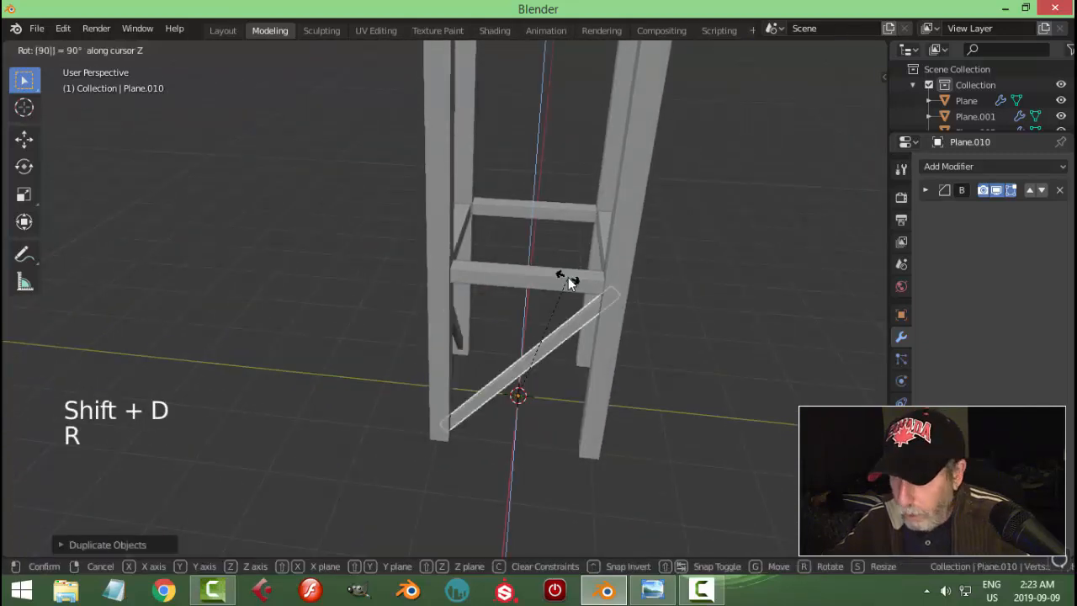
key(Return)
Step: Duplicate the +X side brace and rotate the copy 90° around Z onto the back of the tower
middle_drag(687, 291, 597, 304)
key(shift+d)
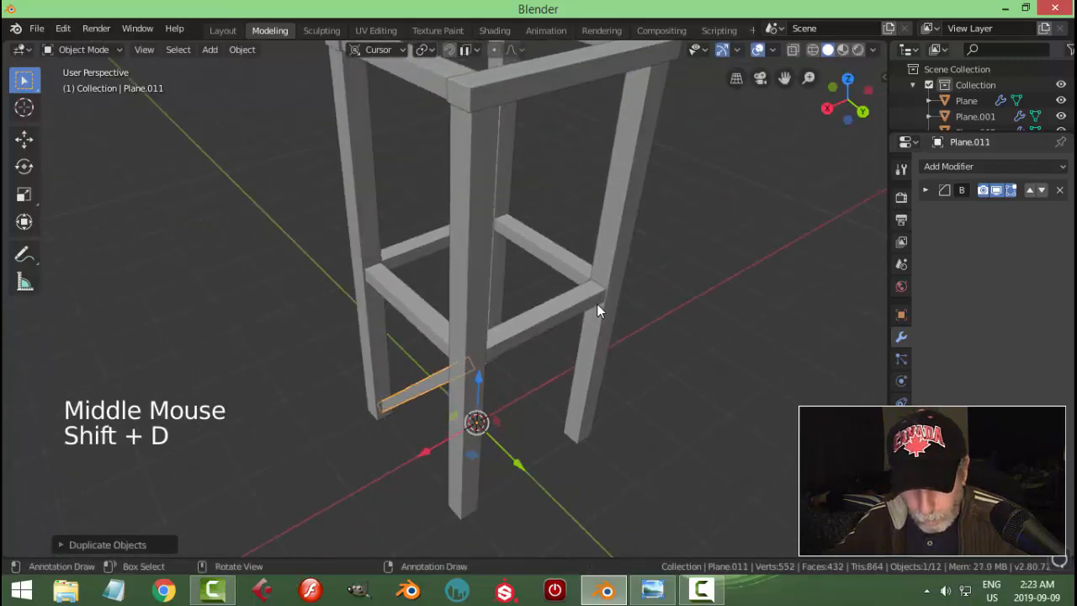
text(r90)
key(Return)
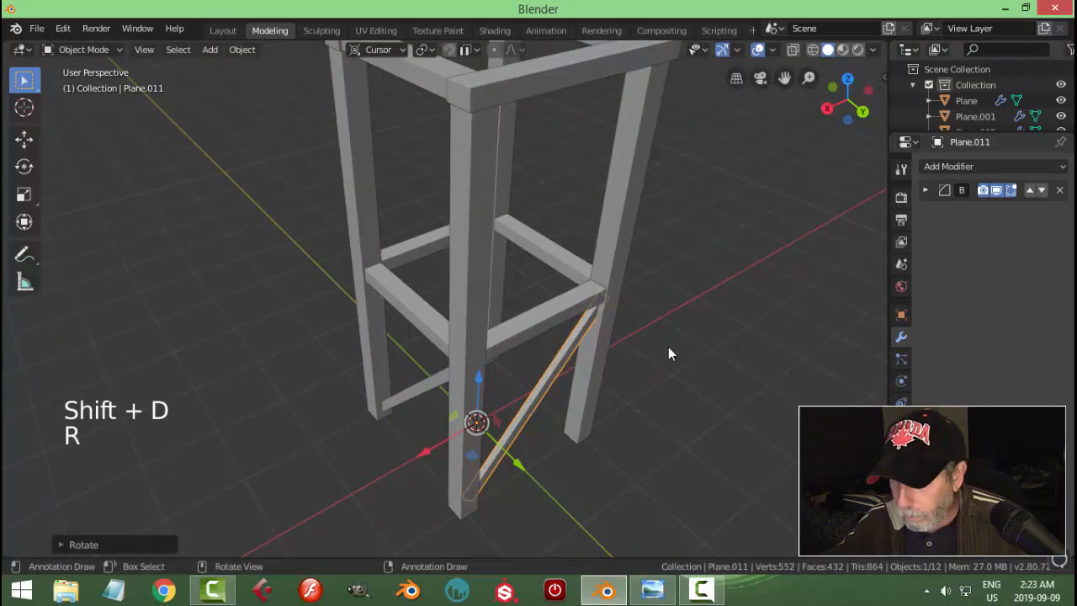
Step: Duplicate the back brace, rotate the copy 90° around Z onto the remaining side, and deselect everything
middle_drag(668, 353, 523, 342)
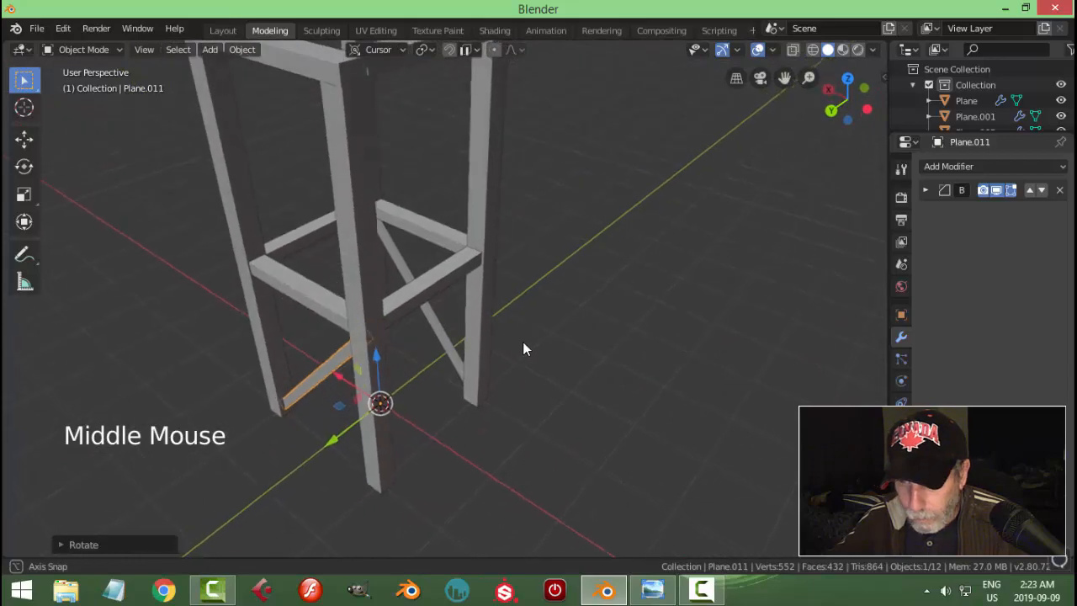
key(shift+d)
text(rz90)
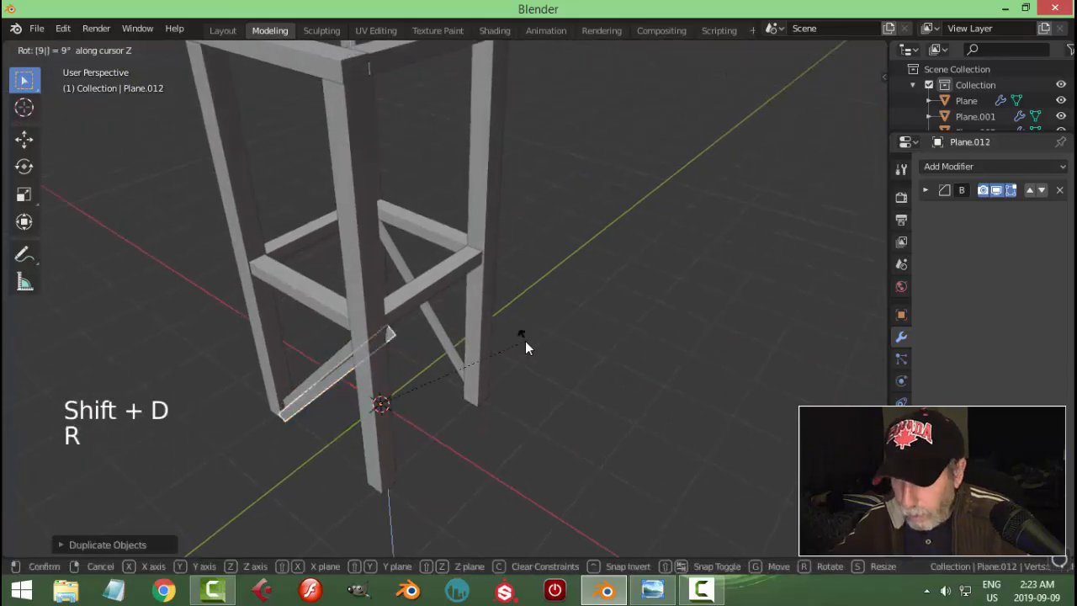
key(Return)
key(alt+a)
Step: Duplicate the front diagonal brace and move the copy up about 2.56 m along Z into the upper bay
scroll(524, 354, down, 2)
mouse_move(524, 355)
middle_down()
mouse_move(476, 312)
mouse_move(413, 308)
mouse_move(358, 338)
mouse_move(264, 329)
mouse_move(437, 329)
mouse_move(479, 350)
mouse_move(409, 339)
mouse_move(421, 367)
mouse_move(510, 361)
mouse_move(508, 380)
mouse_move(437, 350)
mouse_move(515, 330)
mouse_move(516, 353)
middle_up()
scroll(438, 329, up, 2)
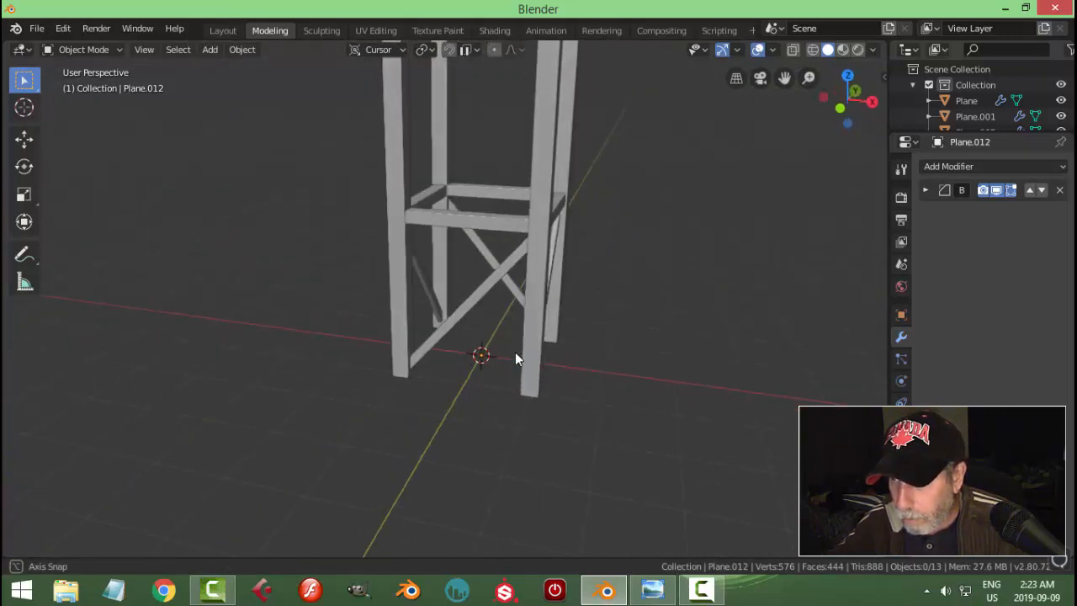
scroll(505, 337, down, 1)
click(476, 285)
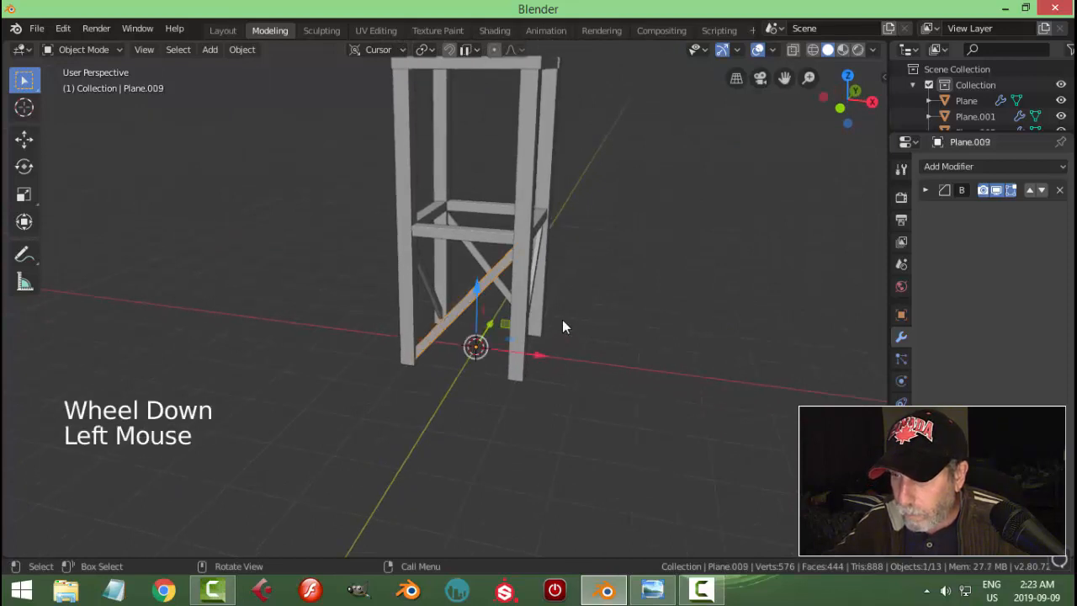
middle_drag(562, 320, 507, 333)
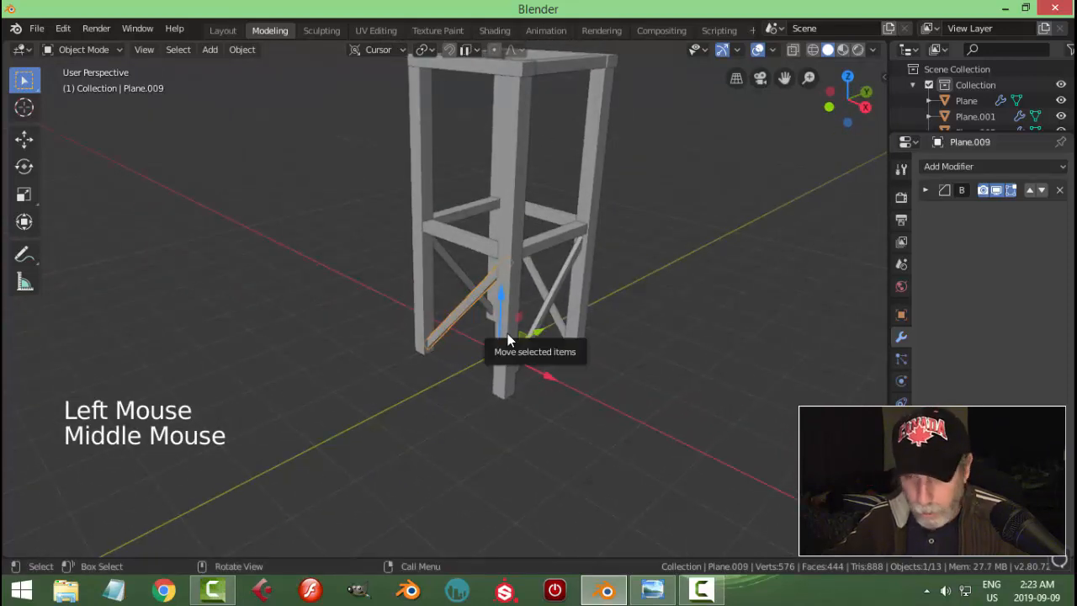
key(shift+d)
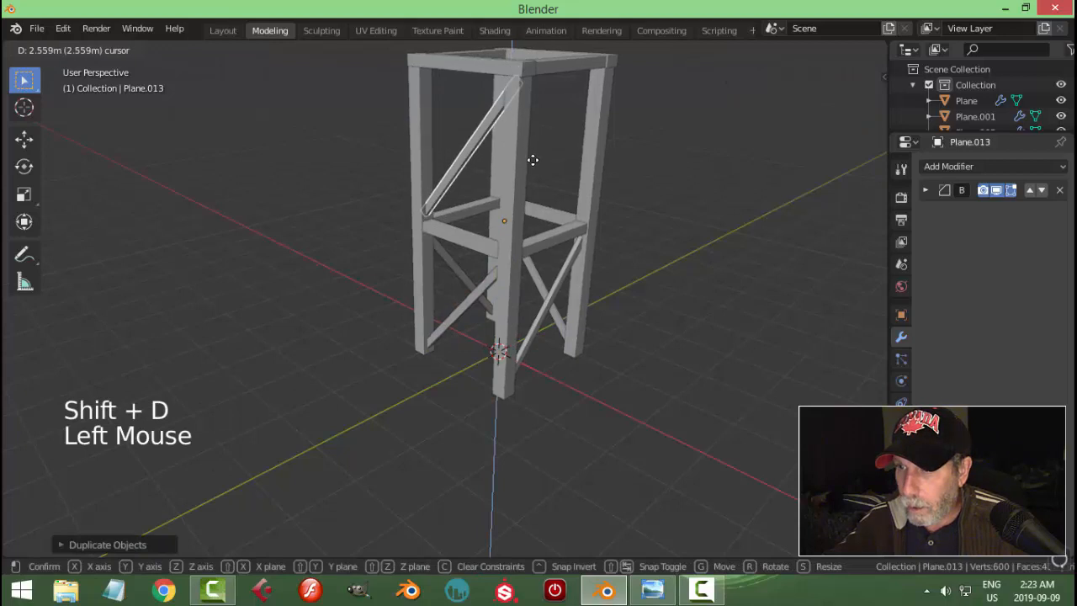
click(533, 160)
middle_drag(533, 160, 600, 226)
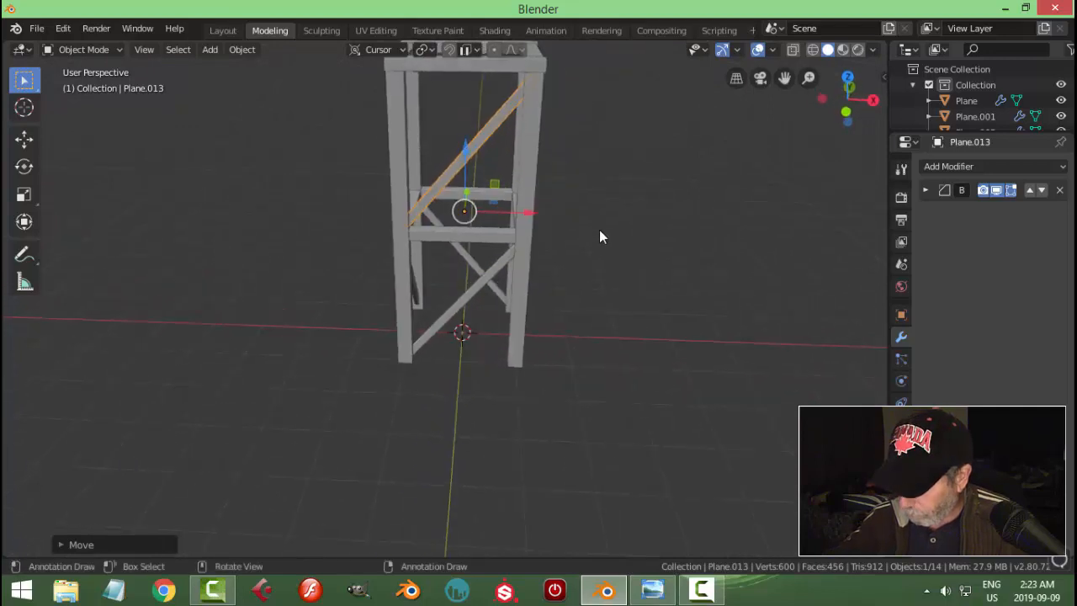
key(KP_1)
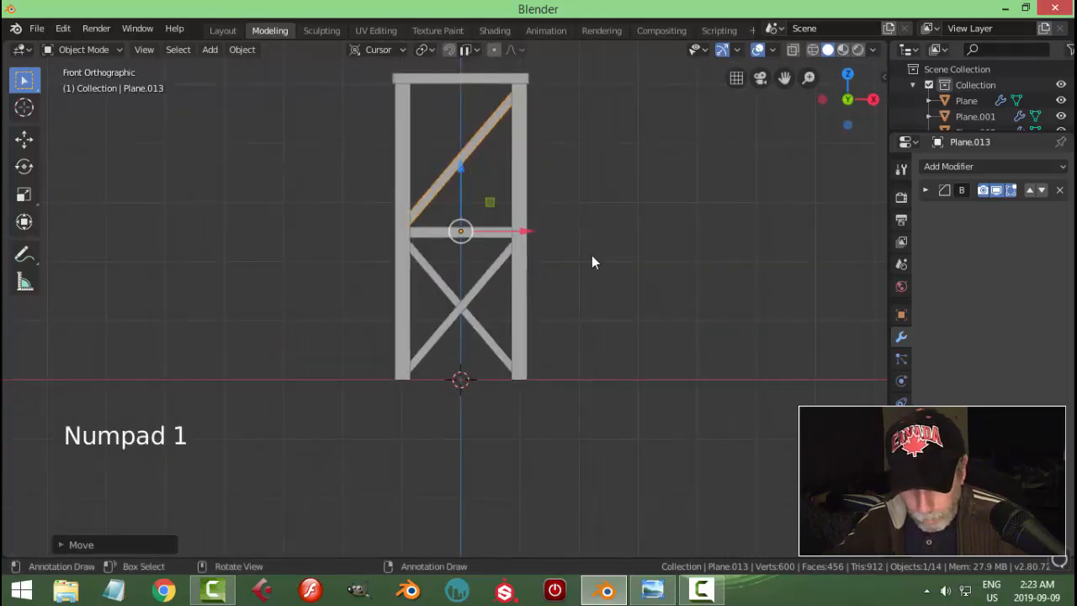
key(r)
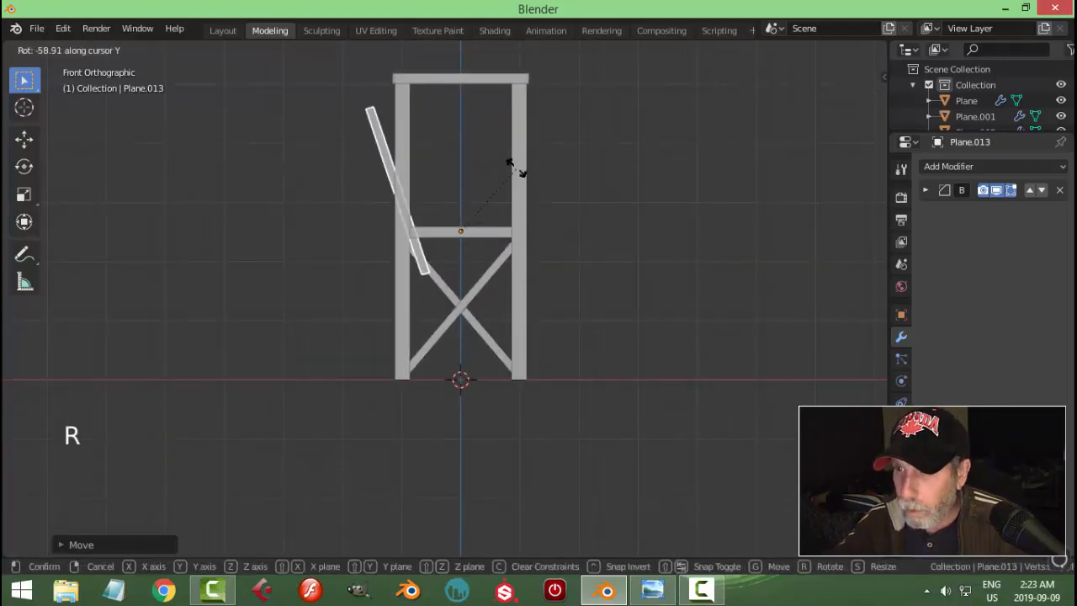
click(523, 195)
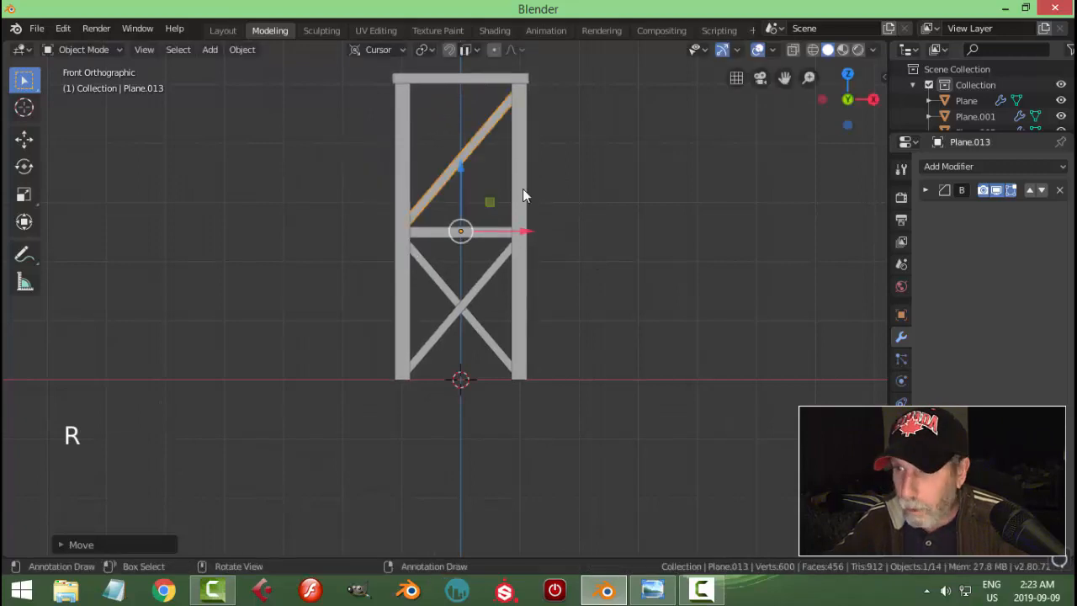
Step: Set the transform orientation to Global and the pivot point to Median Point
click(374, 49)
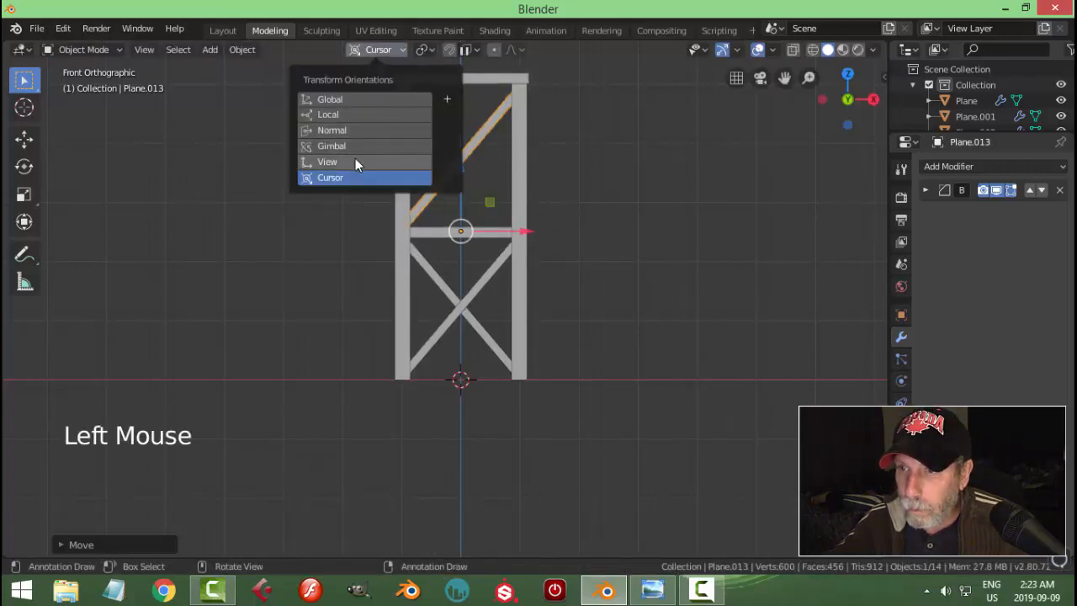
click(423, 49)
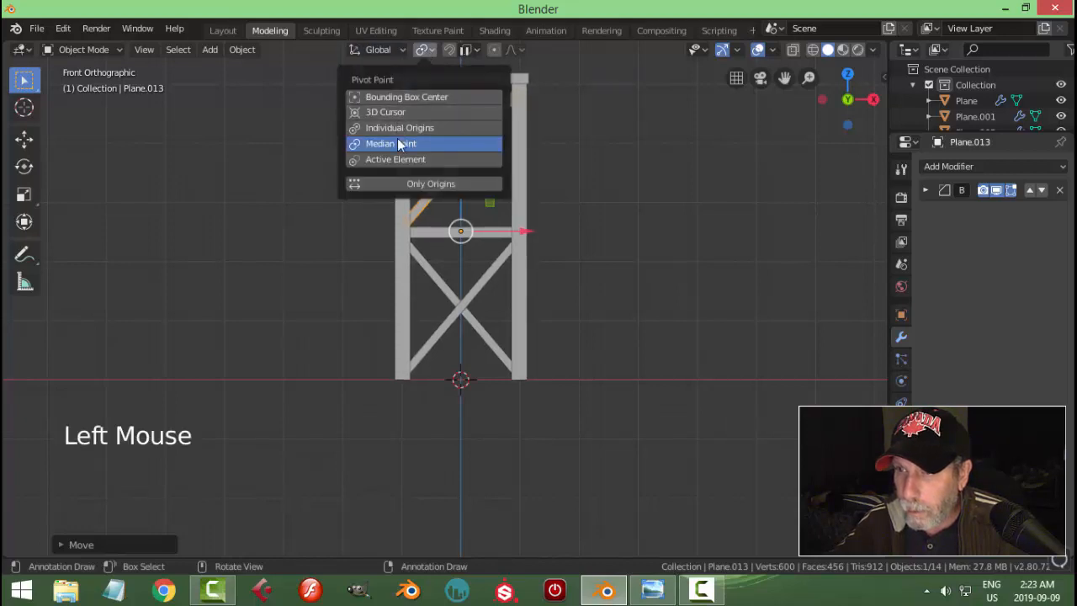
shift+middle_drag(612, 205, 585, 221)
scroll(585, 220, up, 1)
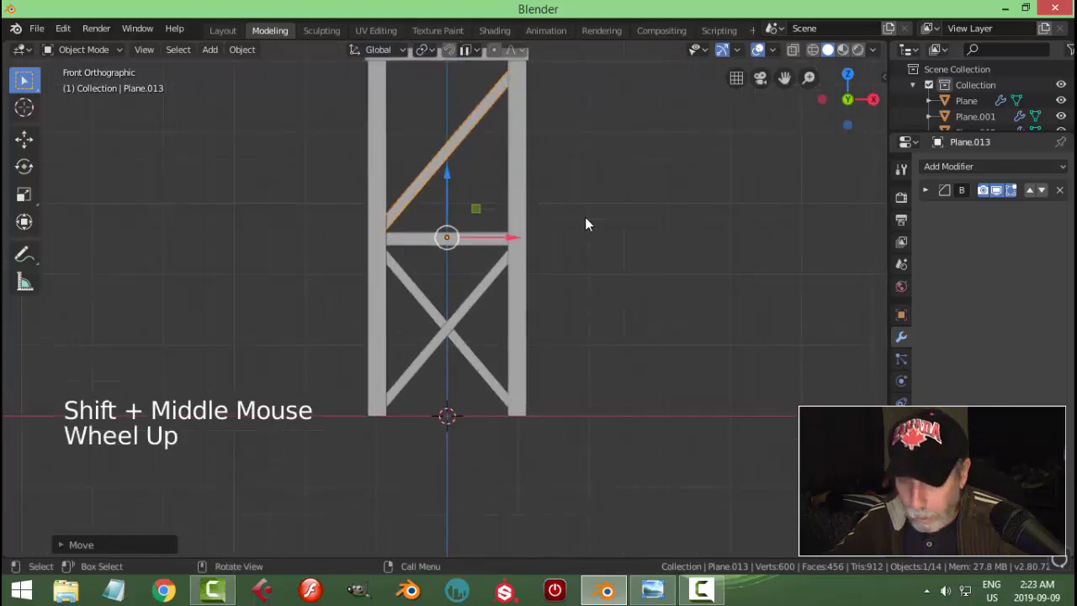
Step: Set the upper front brace's origin to its geometry, rotate it around Y onto the opposite diagonal, and deselect it
click(244, 49)
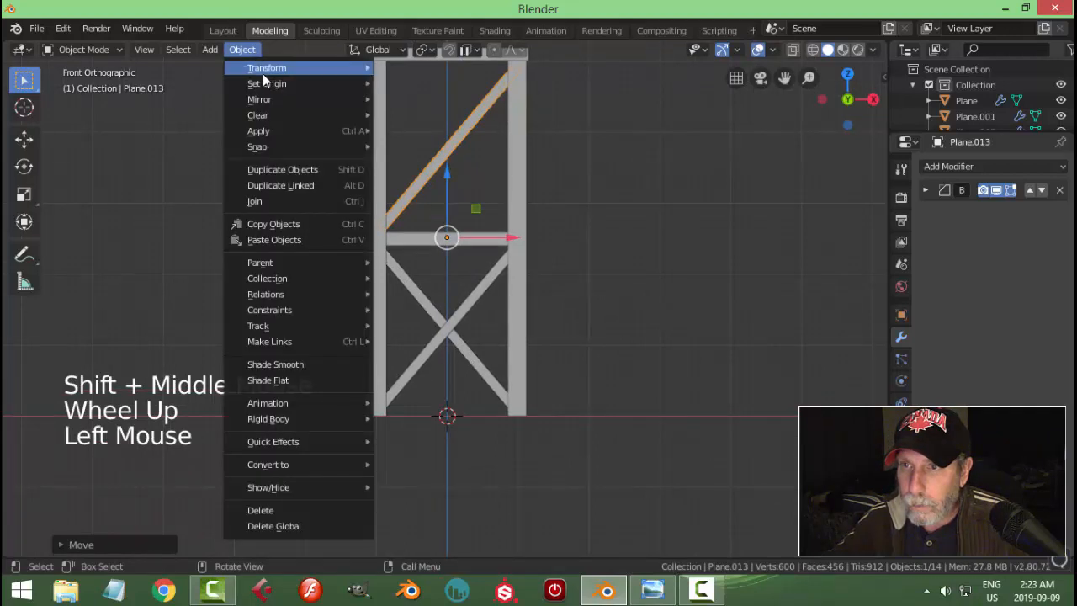
mouse_move(281, 85)
click(422, 103)
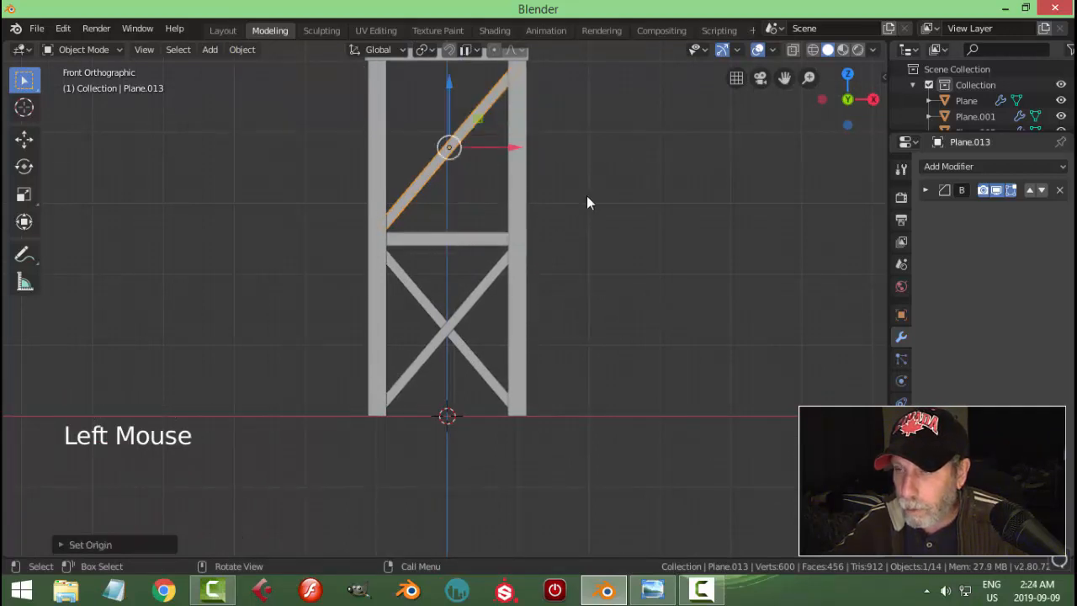
key(r)
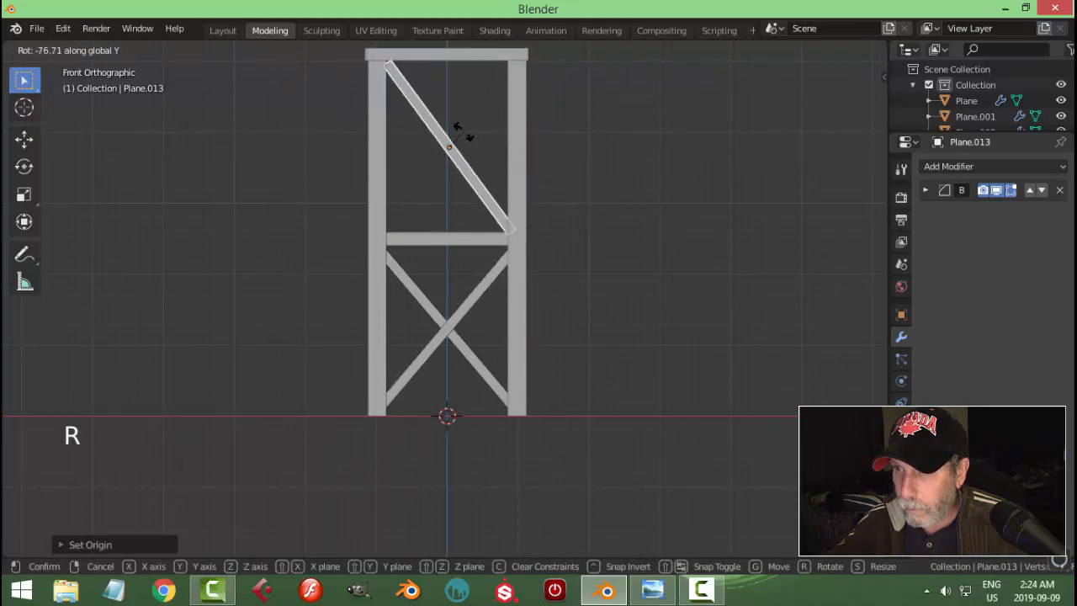
key(shift)
click(462, 107)
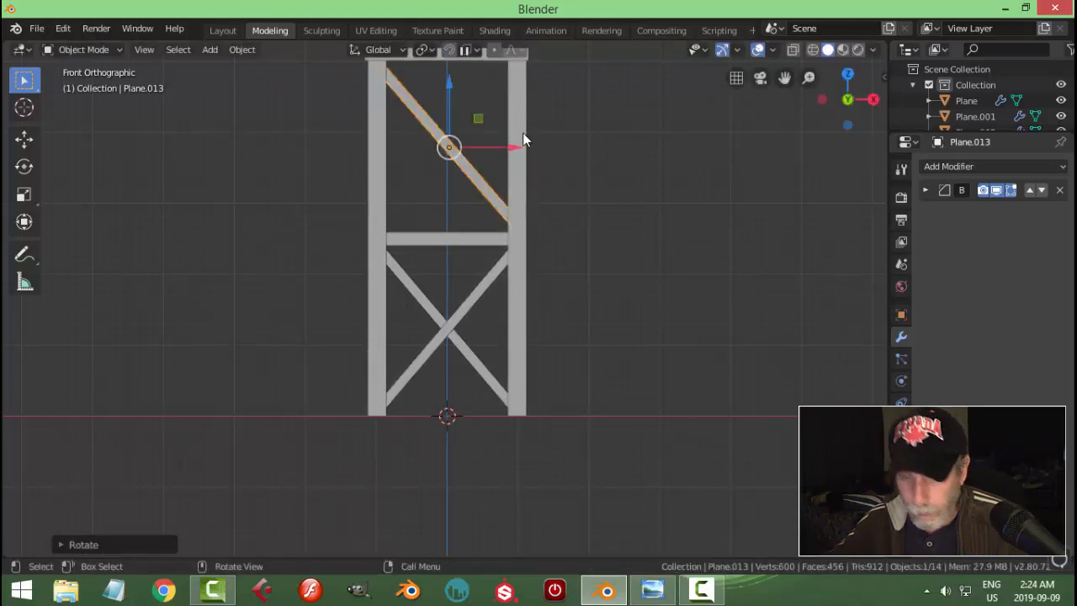
key(alt+a)
Step: Set the pivot point to 3D Cursor
middle_drag(546, 138, 479, 180)
middle_drag(479, 180, 379, 52)
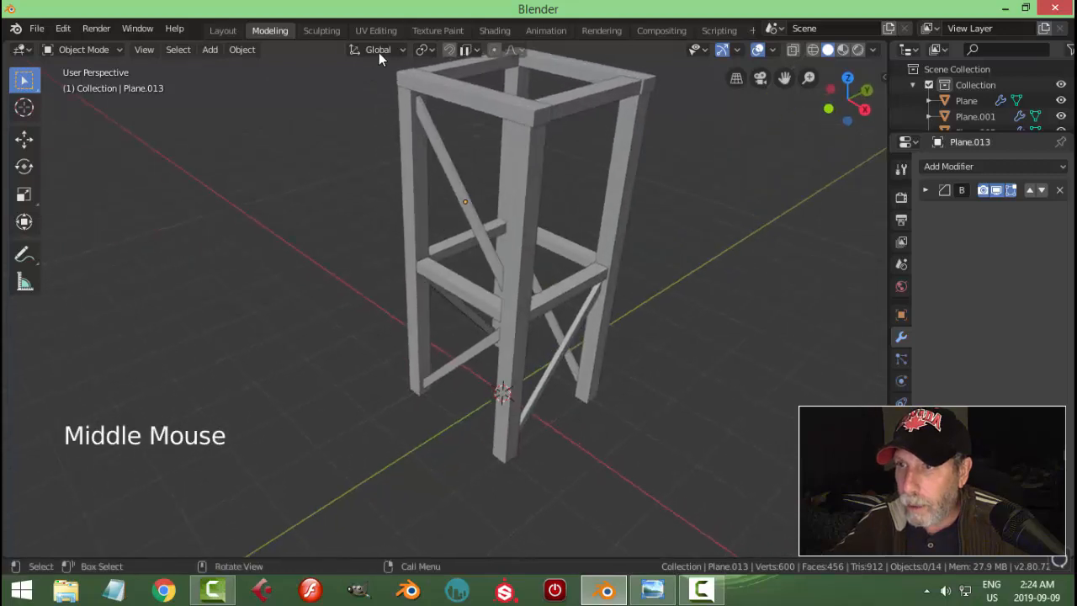
click(423, 49)
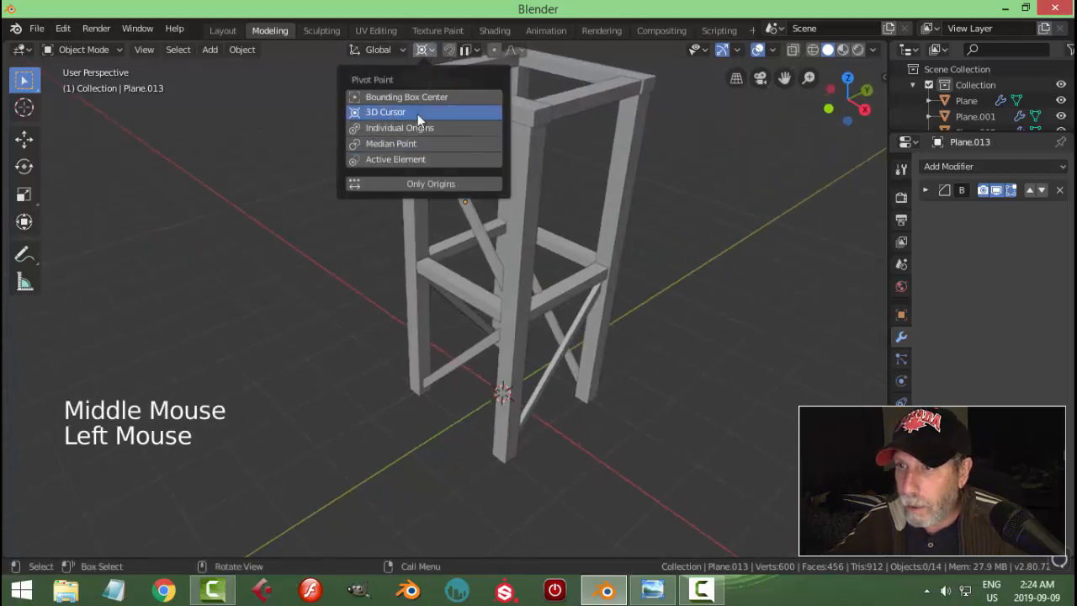
middle_drag(795, 221, 654, 221)
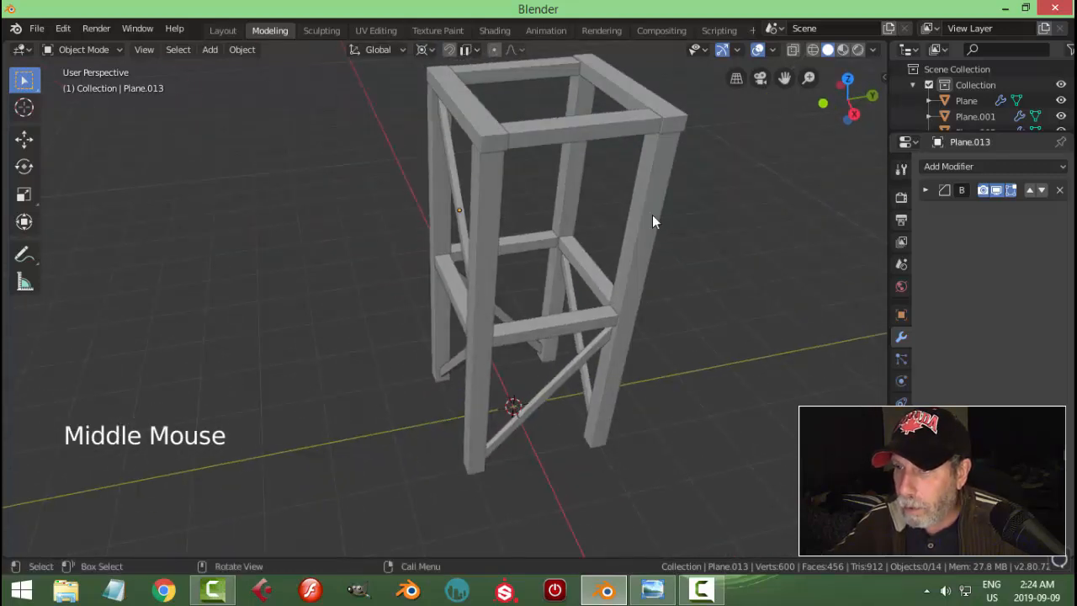
Step: Duplicate the upper front brace and rotate the copy 90° around Z onto the +X side of the tower
click(459, 202)
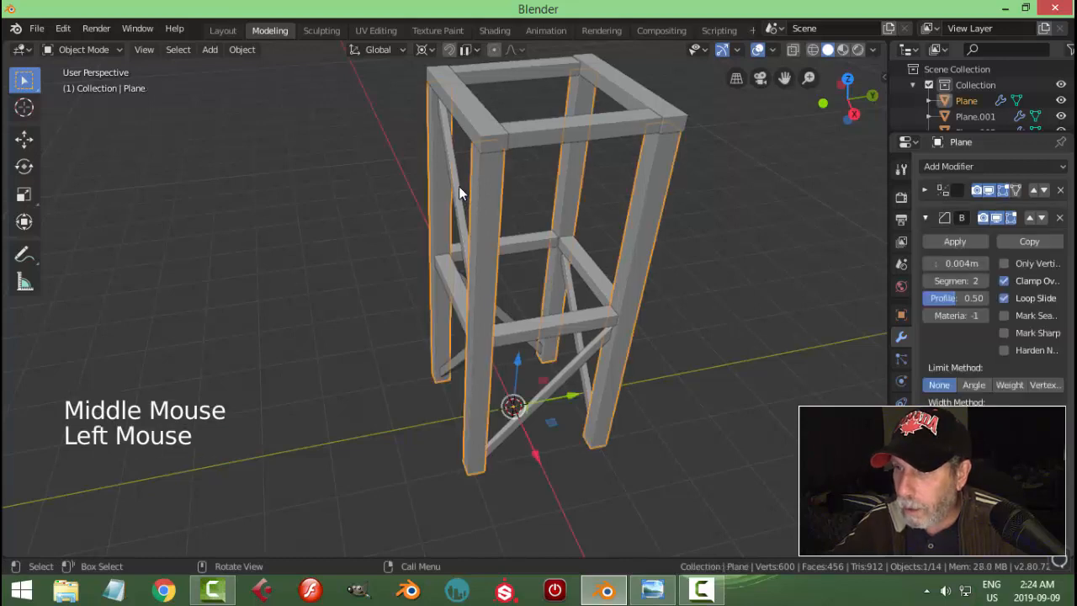
double_click(458, 192)
middle_drag(538, 271, 560, 279)
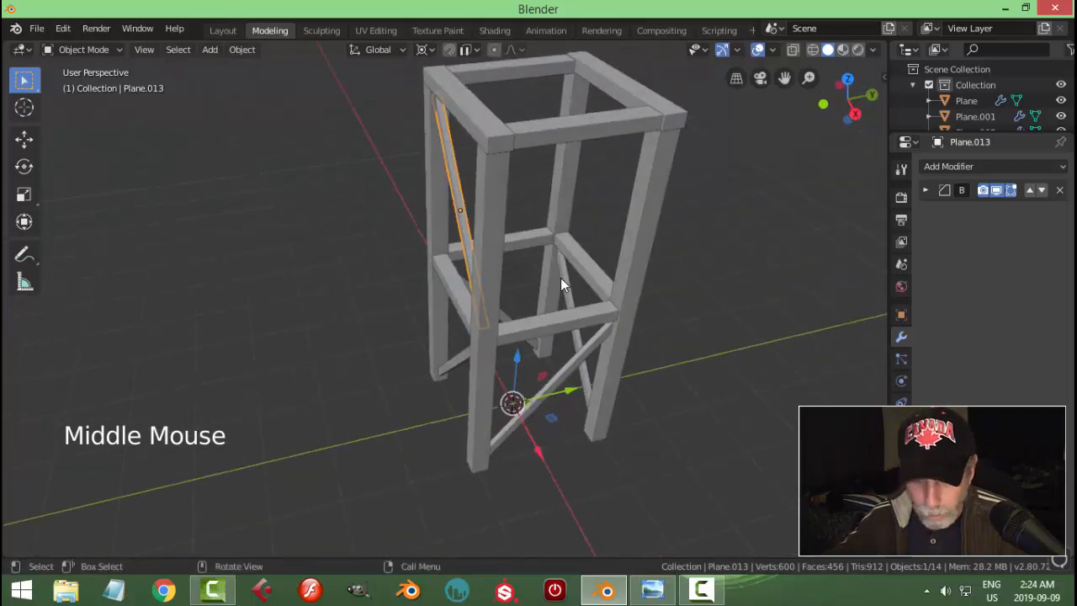
key(shift+d)
text(rz)
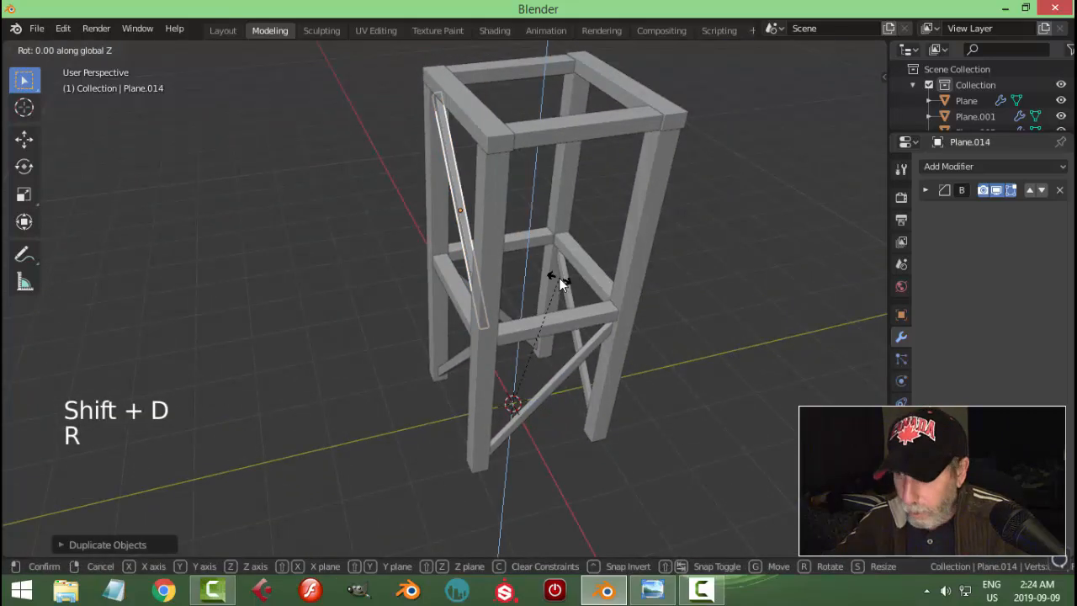
text(90)
key(Return)
Step: Duplicate the upper +X side brace and rotate the copy 90° around Z onto the back of the tower
key(shift+d)
text(r)
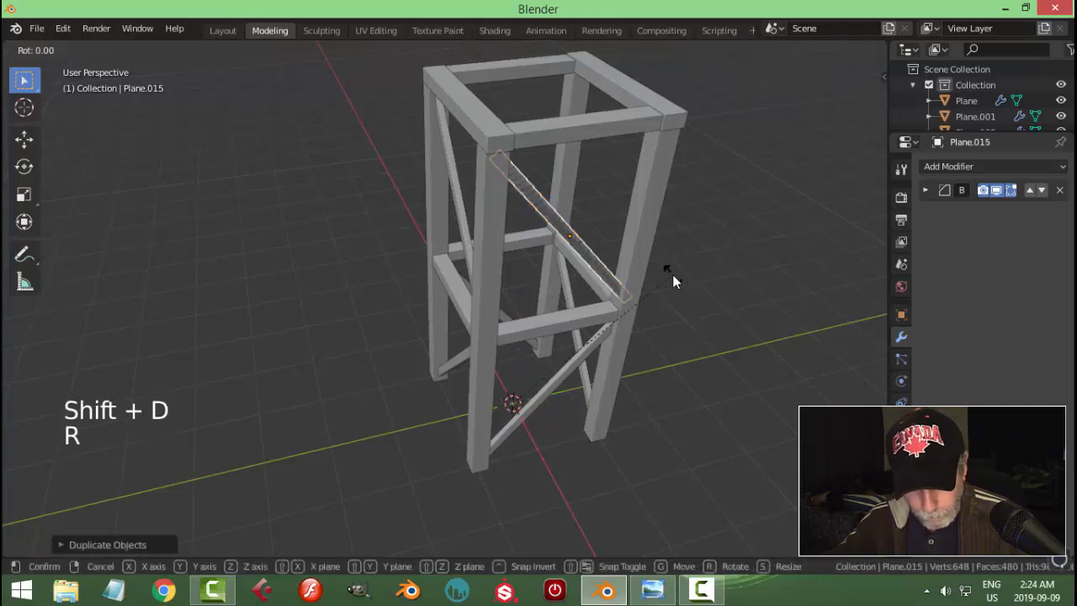
text(z90)
key(Return)
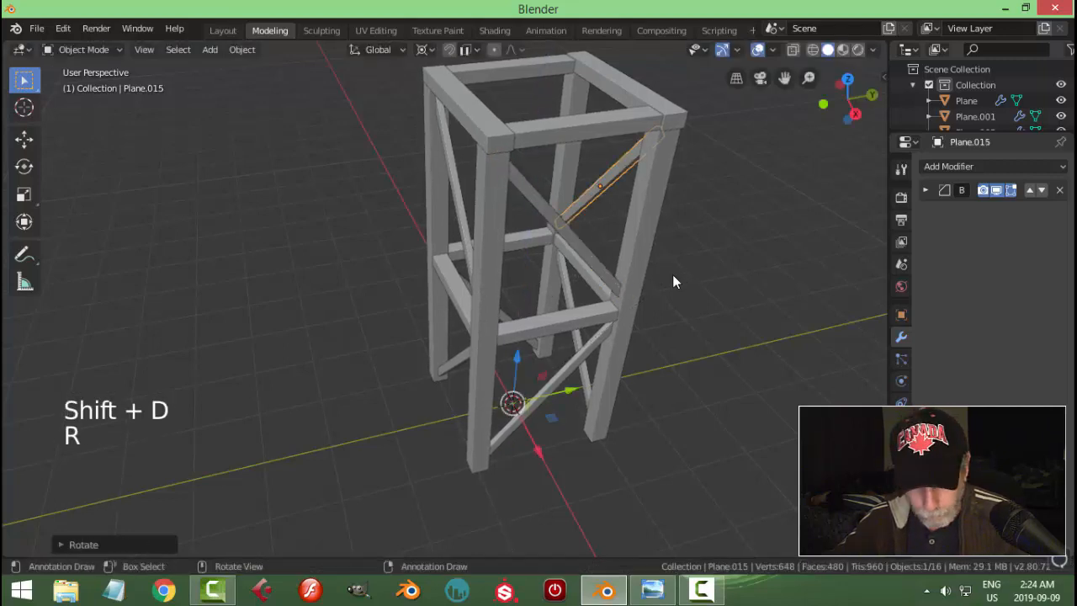
Step: Duplicate the upper back brace, rotate the copy 90° around Z onto the remaining side, and deselect everything
key(shift+d)
text(rz)
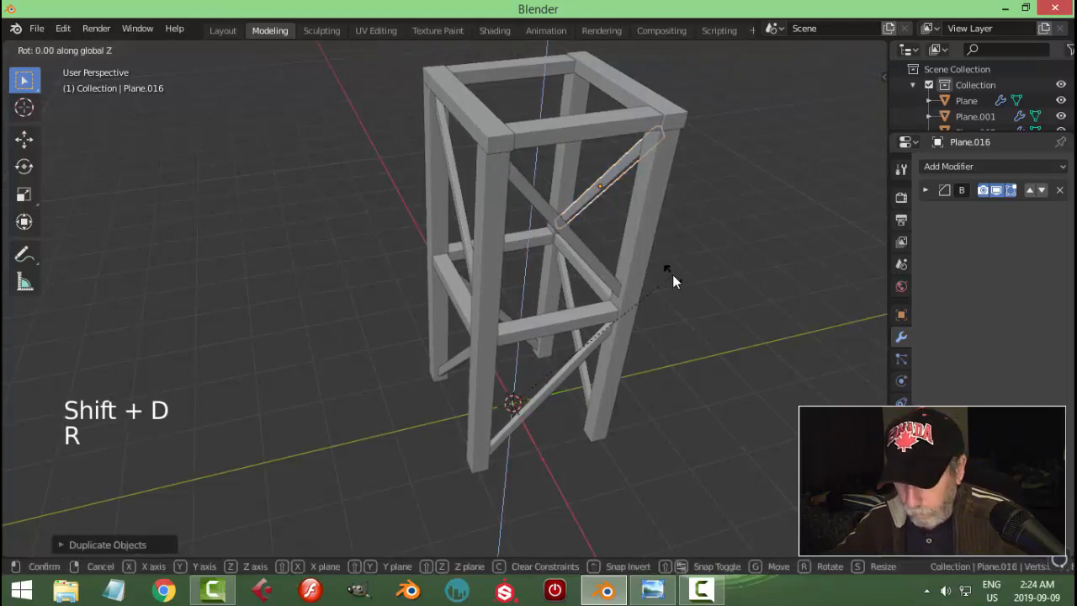
text(90)
key(Return)
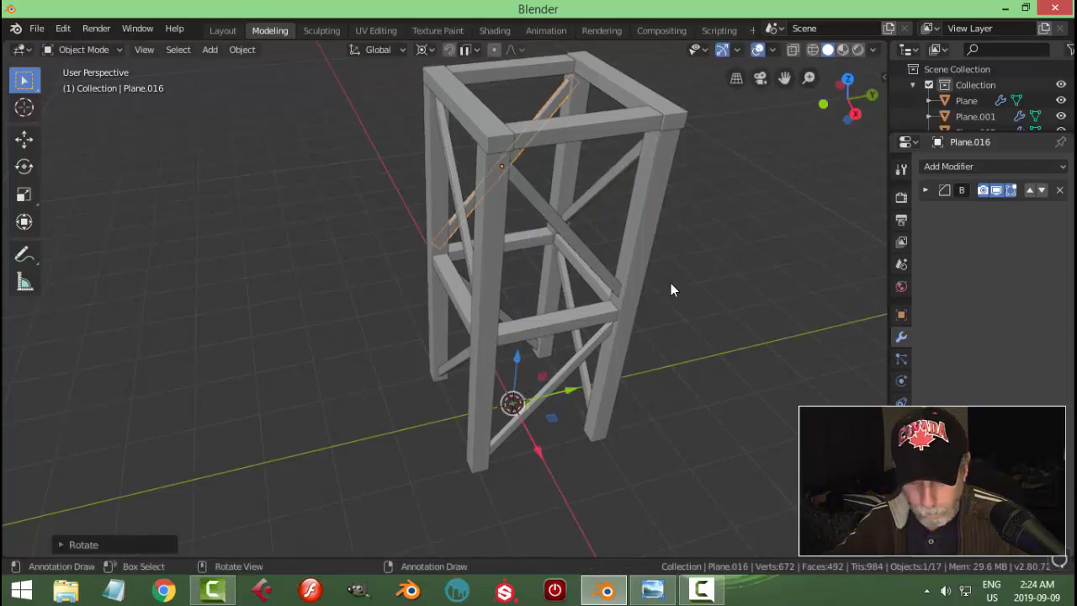
key(alt+a)
scroll(671, 283, down, 2)
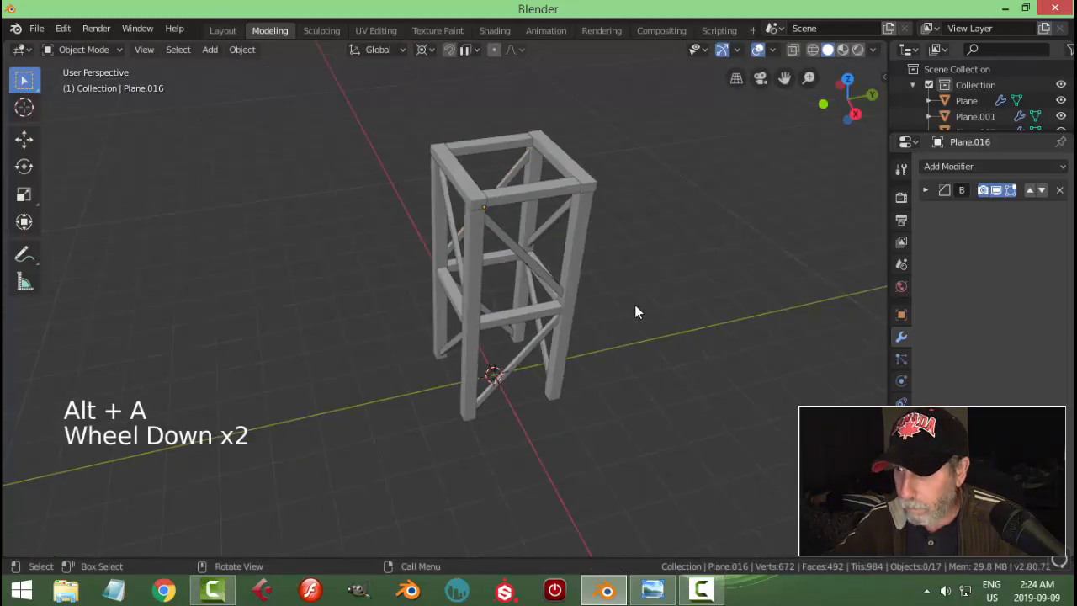
middle_drag(634, 310, 414, 284)
scroll(533, 282, down, 1)
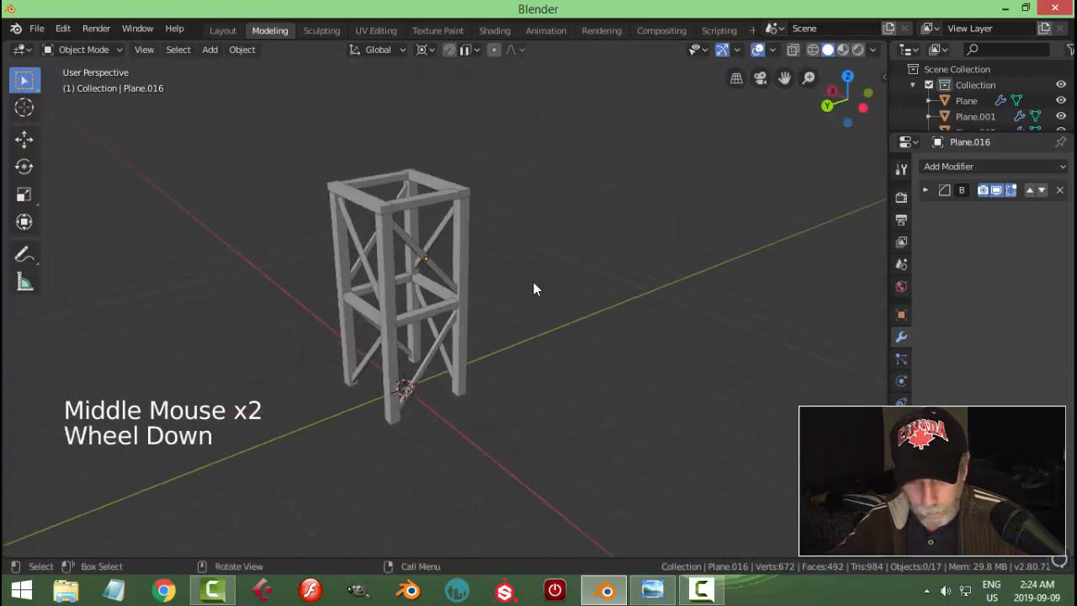
Step: Save the model over the existing WaterTowervideo1.blend in the WATER TOWER folder
key(ctrl+s)
click(522, 123)
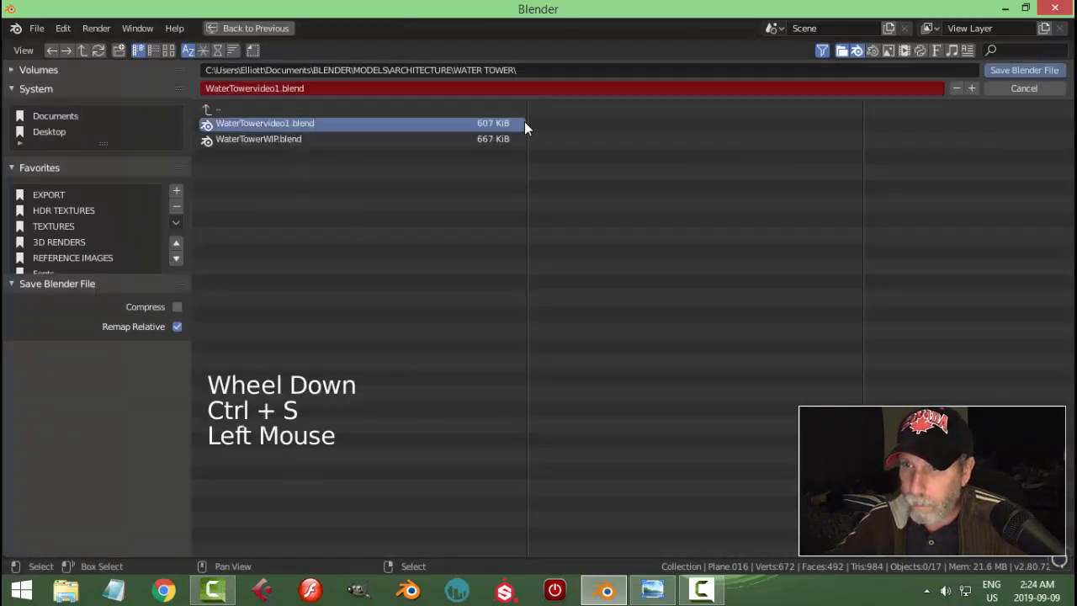
click(1024, 70)
Step: Extend the open +Y end of the top beam on the -X side along Y into the adjoining back beam
scroll(599, 290, down, 2)
middle_drag(599, 291, 392, 299)
scroll(526, 324, up, 3)
scroll(419, 337, up, 2)
scroll(351, 311, up, 1)
click(263, 189)
key(Tab)
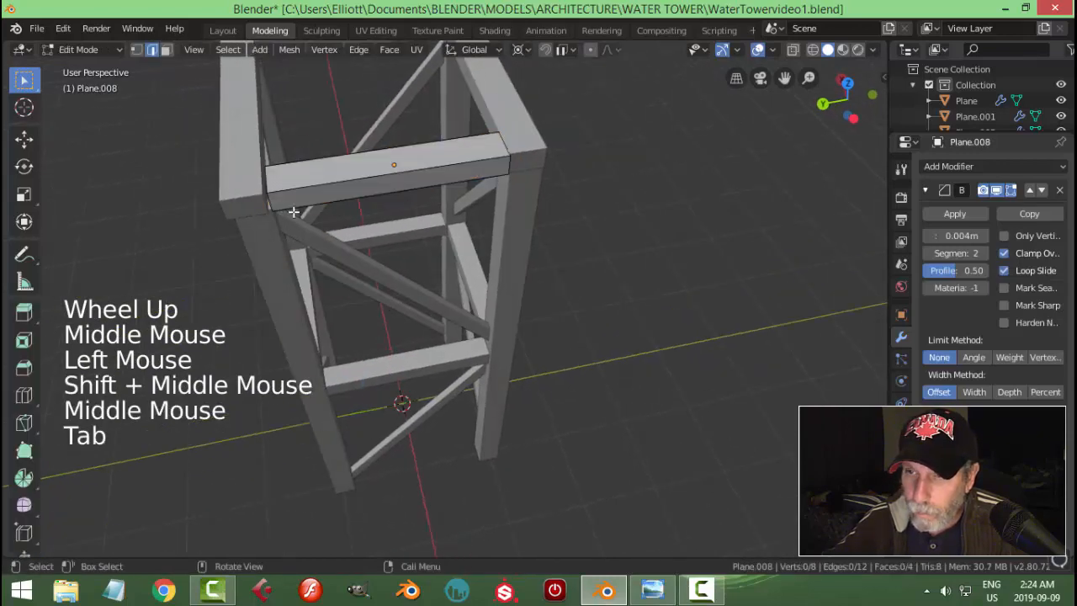
middle_drag(295, 212, 313, 207)
alt+shift+click(311, 181)
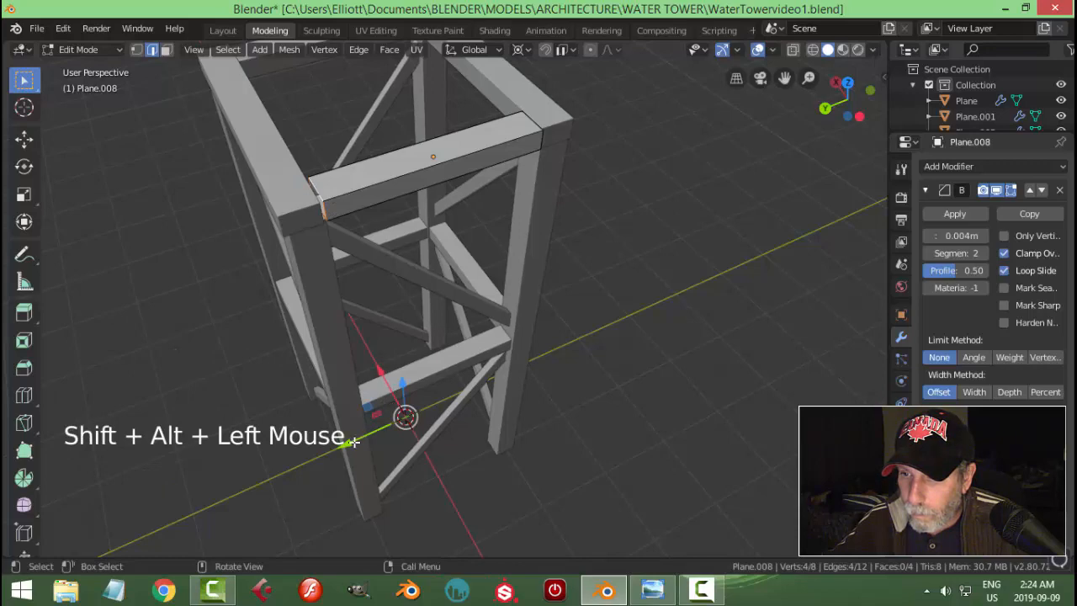
click(347, 444)
key(alt+a)
middle_drag(425, 345, 429, 308)
scroll(452, 291, down, 2)
key(Tab)
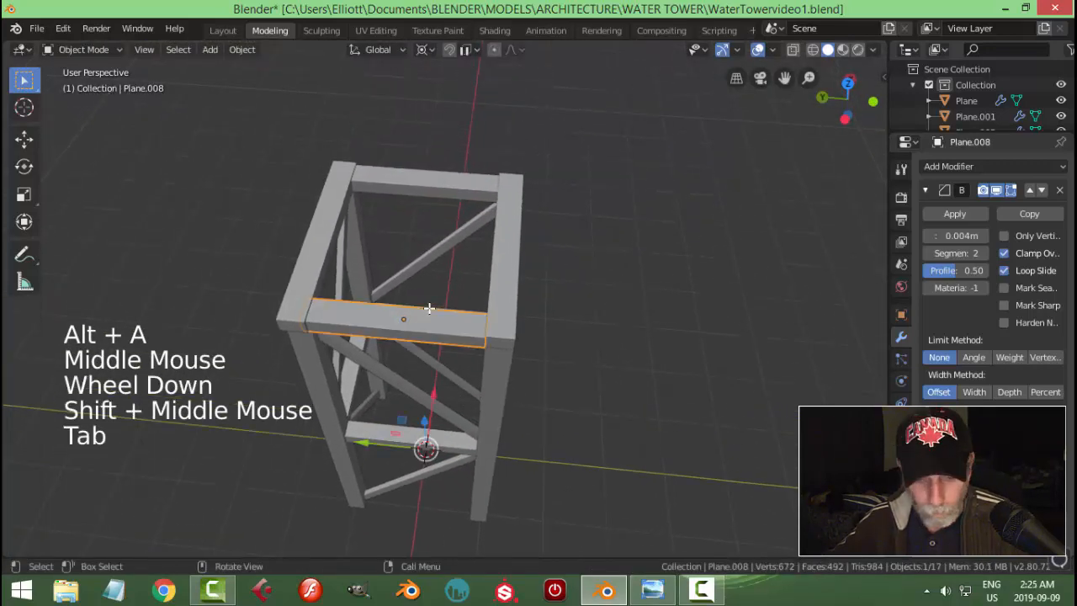
key(alt+a)
Step: Set the pivot point to Median Point and save the file
click(430, 48)
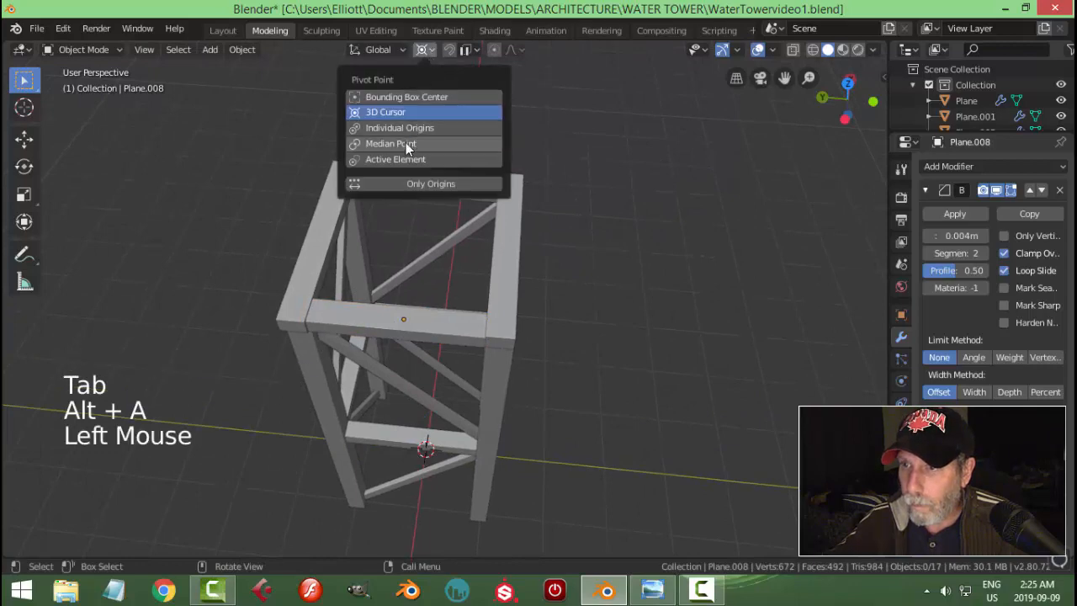
click(407, 145)
middle_drag(459, 225, 640, 176)
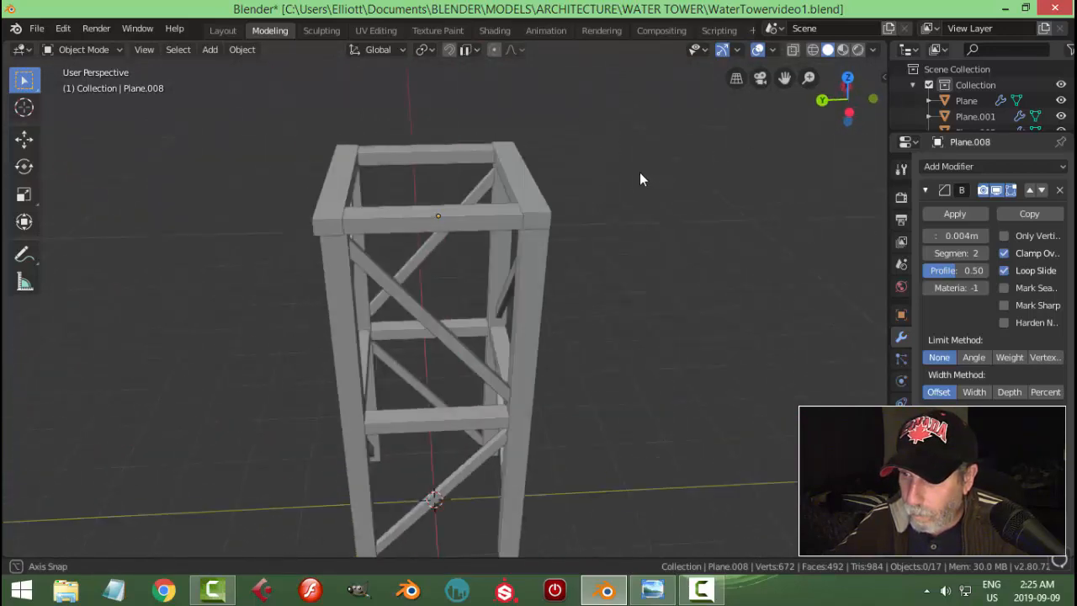
scroll(597, 227, down, 2)
middle_drag(561, 277, 440, 267)
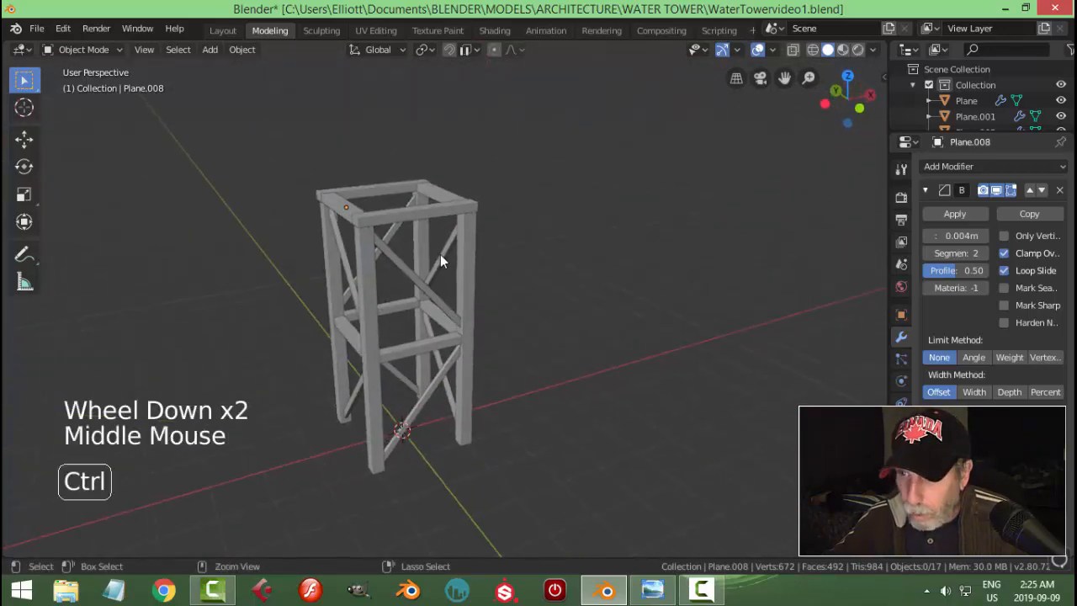
key(ctrl+s)
Step: Duplicate the top beam on the -X side, raise the copy onto the top frame, and shift it slightly inward along X
key(KP_1)
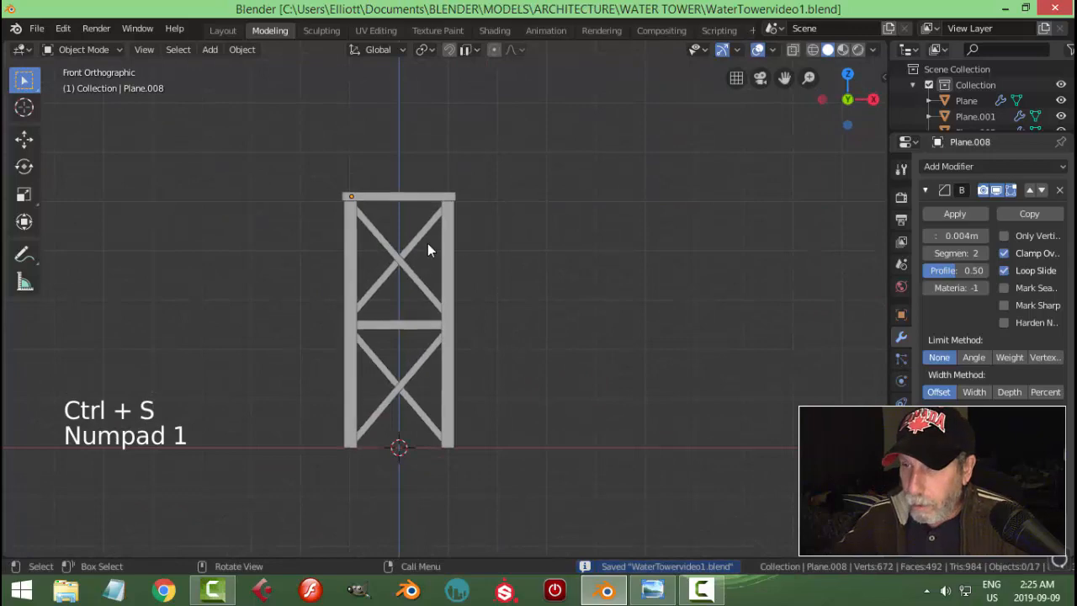
scroll(428, 244, up, 3)
middle_drag(427, 244, 414, 270)
click(371, 245)
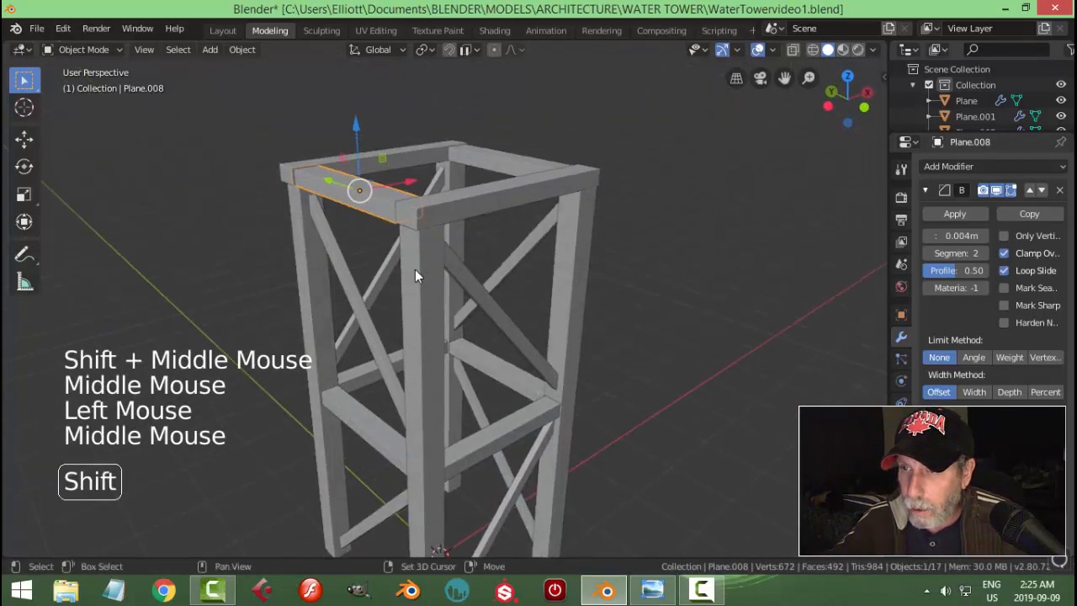
key(shift+d)
click(352, 121)
drag(352, 121, 357, 109)
drag(408, 162, 430, 160)
Step: Scale all of the new beam's geometry along Y so it spans the full depth of the top frame
key(Tab)
key(a)
middle_drag(469, 209, 513, 263)
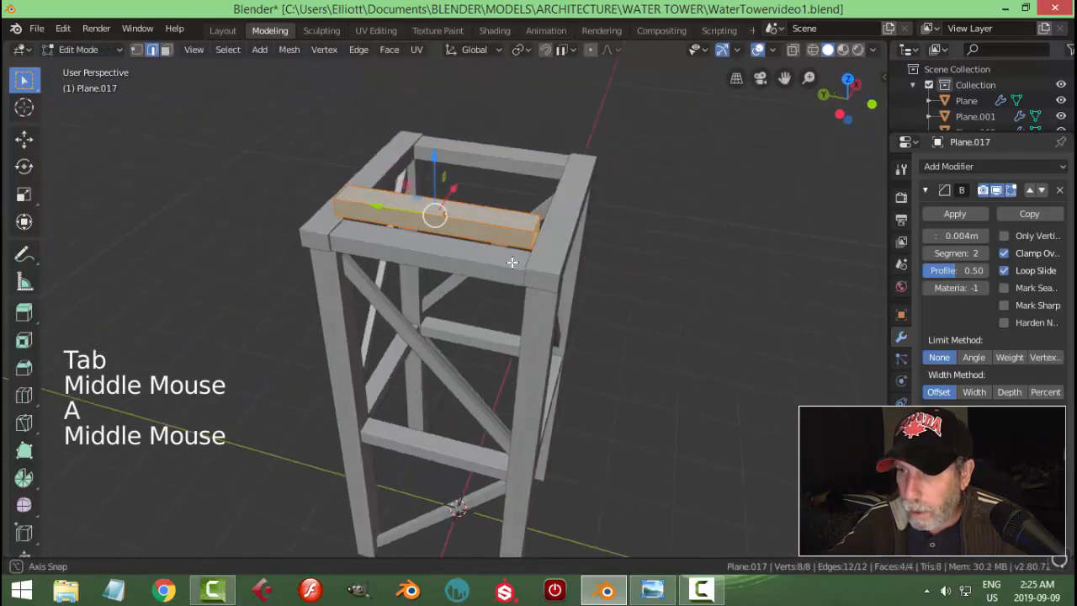
key(s)
key(y)
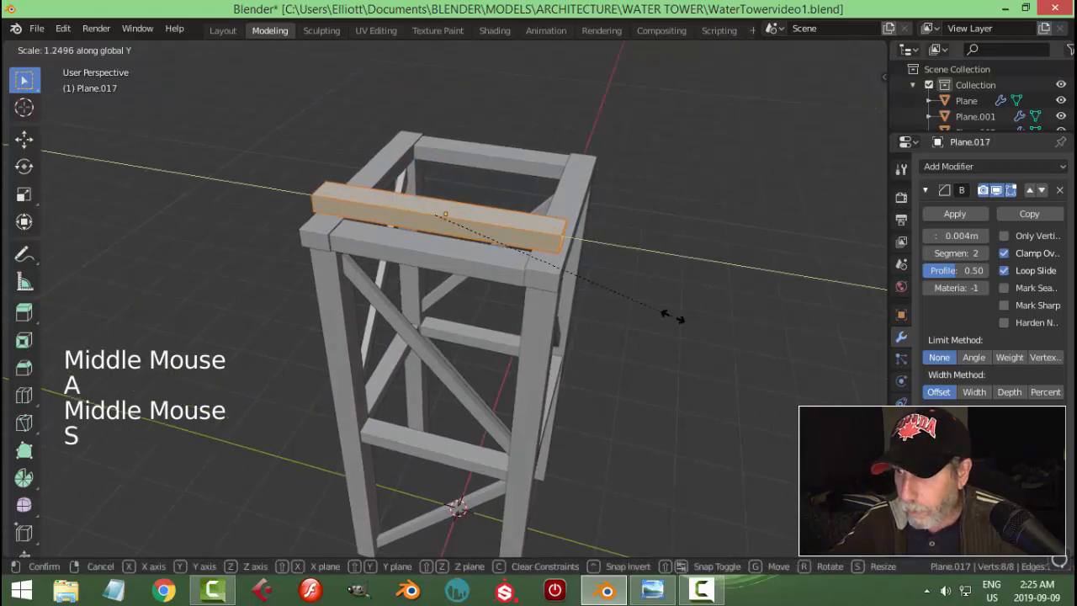
click(722, 331)
Step: Check the platform beams in the reference picture and narrow the new beam to about 0.72 along X in Blender
click(653, 589)
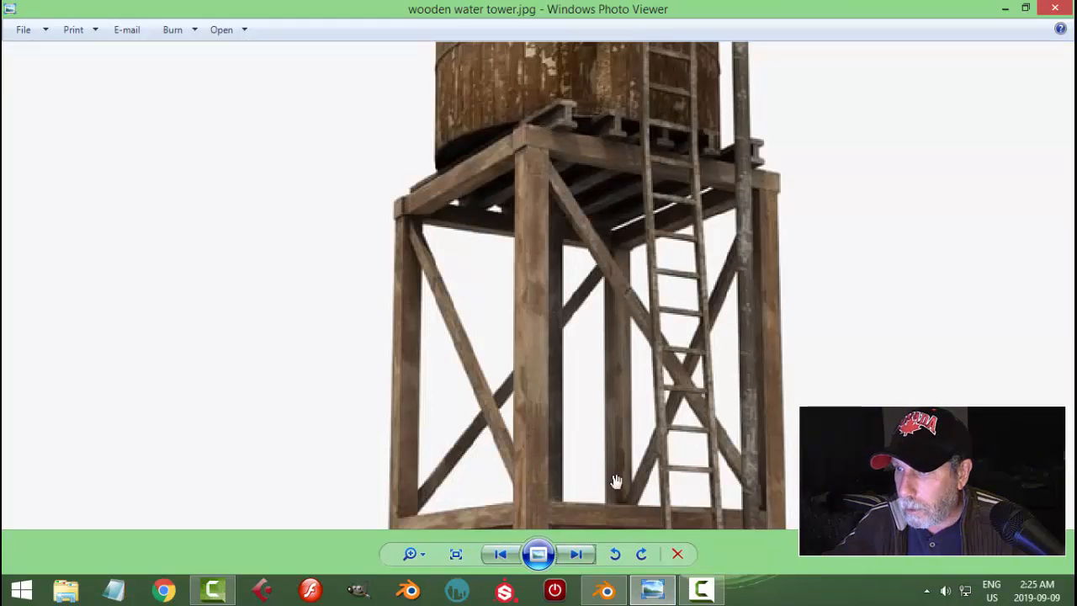
click(606, 590)
middle_drag(575, 370, 452, 368)
scroll(430, 320, up, 2)
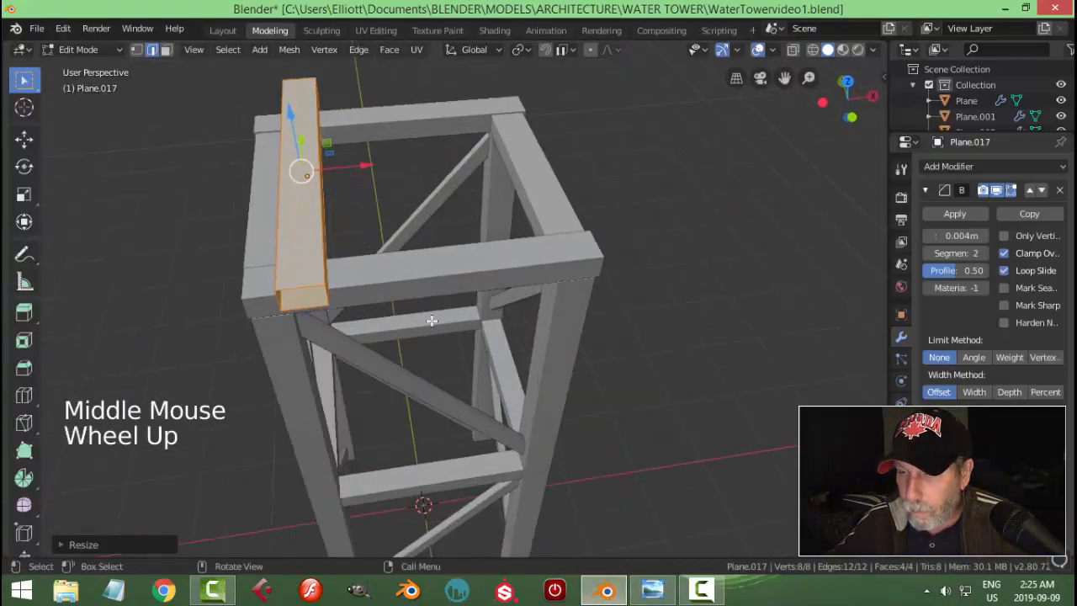
middle_drag(430, 320, 419, 325)
shift+middle_drag(474, 301, 486, 313)
middle_drag(487, 313, 535, 330)
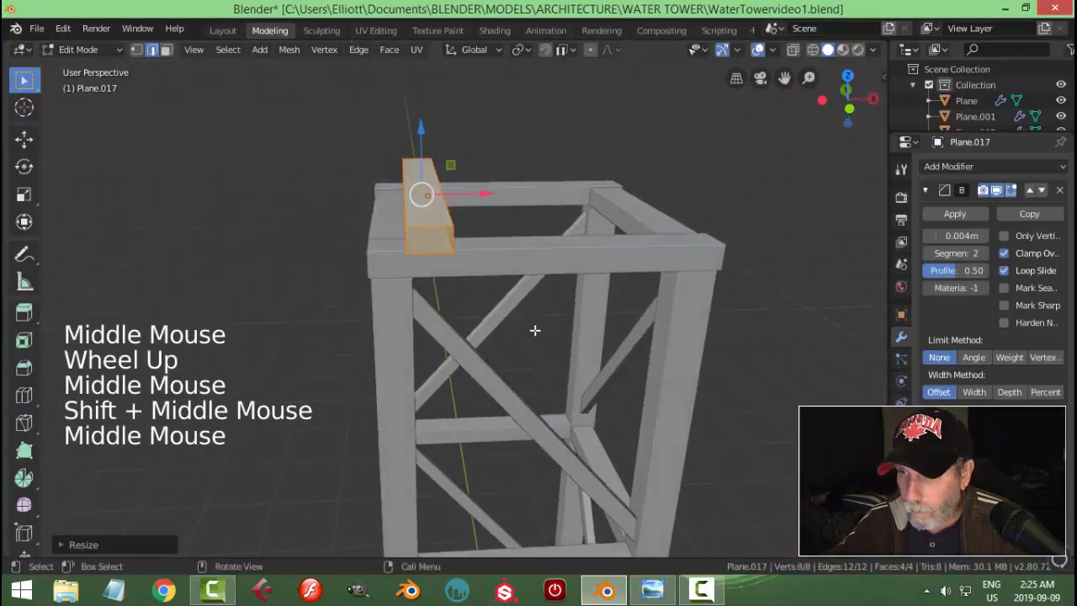
key(s)
key(x)
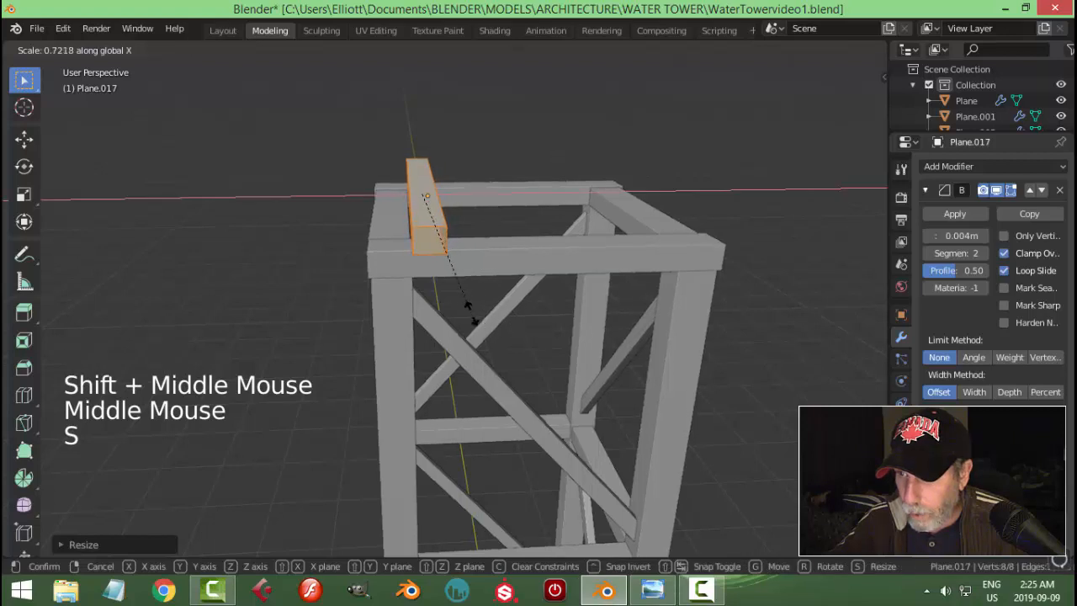
click(469, 306)
middle_drag(469, 305, 505, 323)
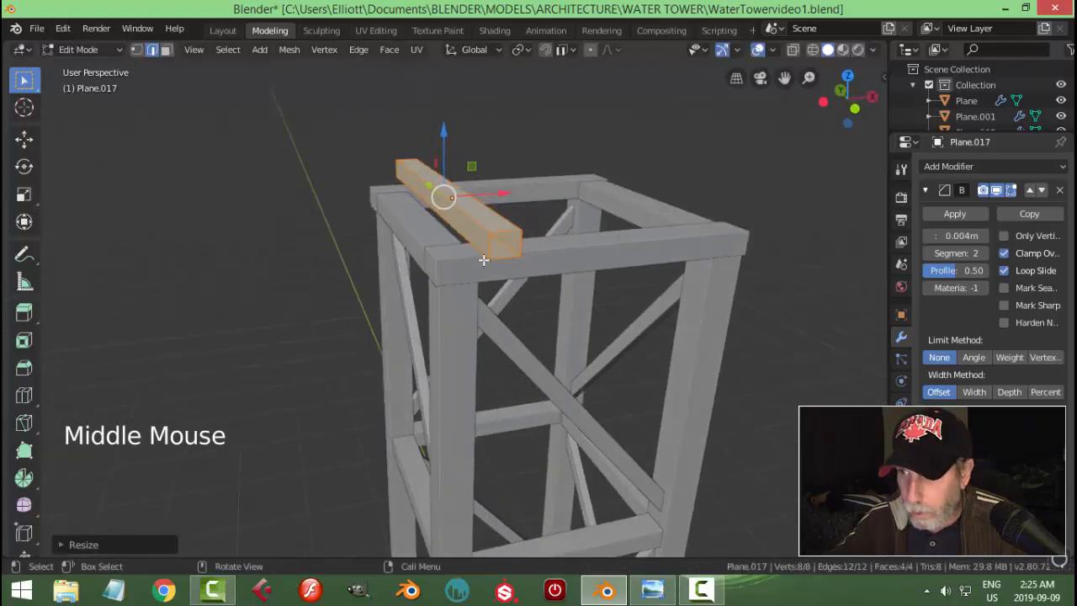
Step: Fill both open ends of the new cross beam with faces and clear the selection
key(alt+a)
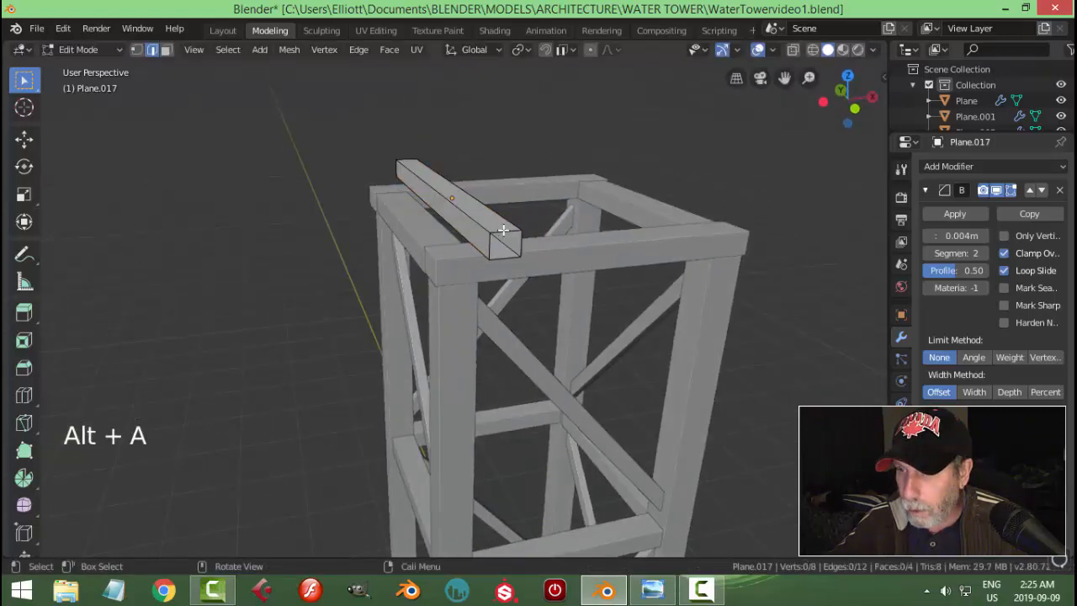
alt+shift+click(503, 230)
middle_drag(408, 220, 473, 228)
alt+shift+click(422, 211)
key(f)
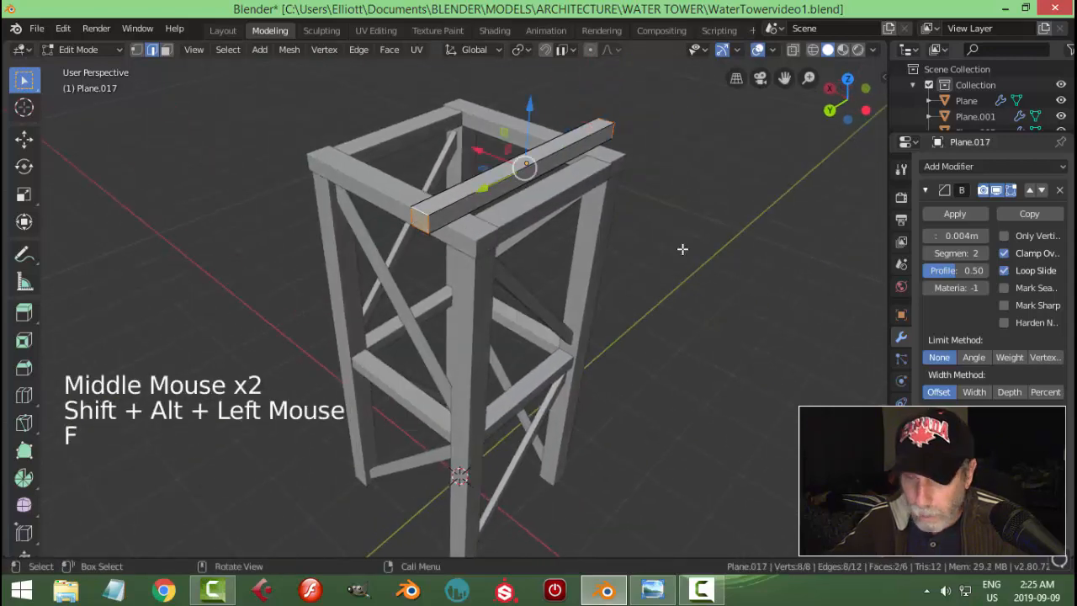
key(alt+a)
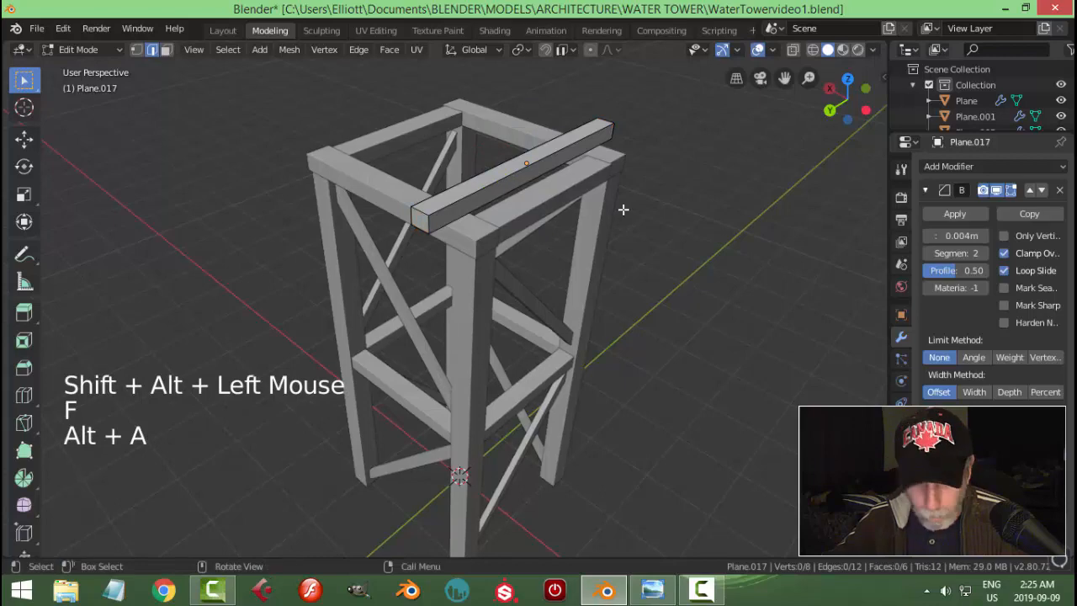
Step: Raise the top face of the new cross beam slightly along Z to make the beam taller, and clear the selection
key(3)
click(555, 146)
scroll(555, 146, down, 2)
middle_drag(556, 147, 443, 158)
drag(435, 156, 436, 143)
scroll(513, 224, up, 2)
key(alt+a)
Step: Scale all of the cross beam's geometry along X by about 1.13 to widen it, and clear the selection
mouse_move(513, 224)
middle_down()
mouse_move(498, 242)
mouse_move(520, 244)
middle_up()
key(a)
key(s)
key(x)
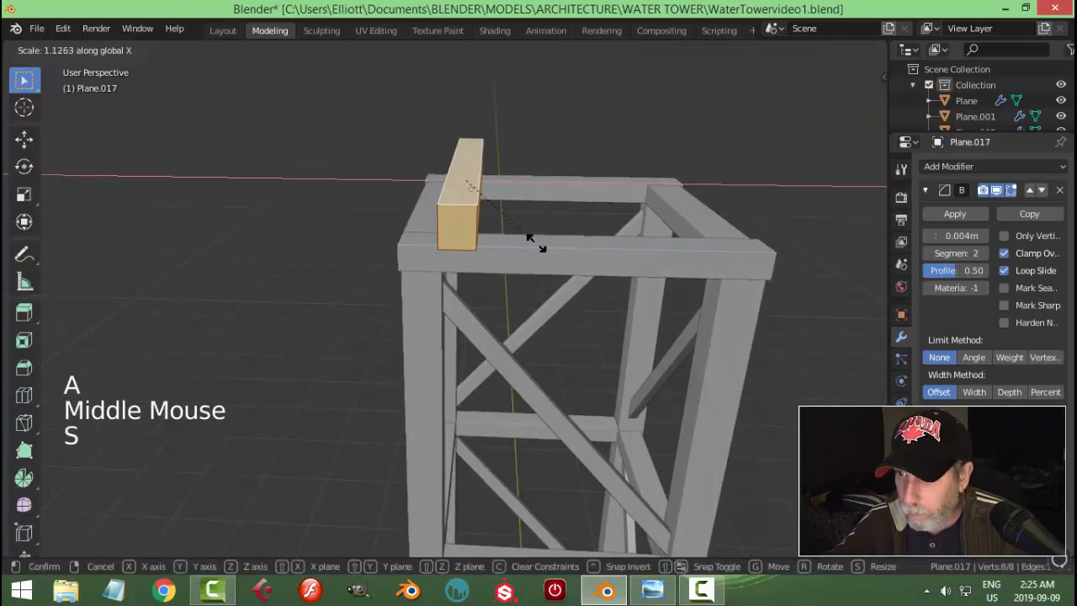
click(532, 242)
key(alt+a)
Step: Add two centred loop cuts along the cross beam's length, one splitting its width and one splitting its height
key(ctrl+r)
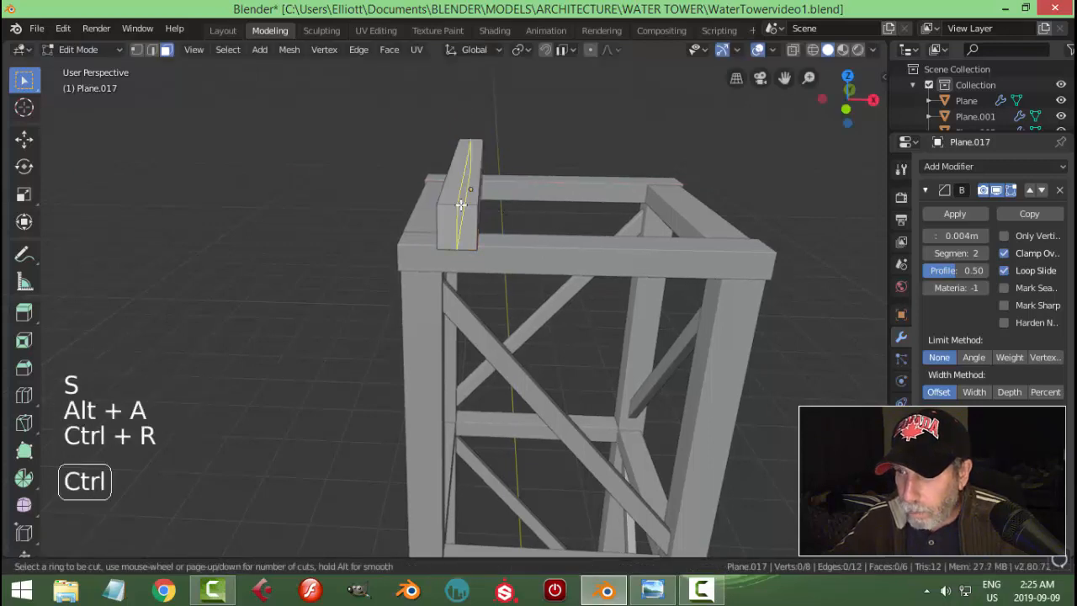
click(459, 205)
right_click(462, 205)
key(ctrl+r)
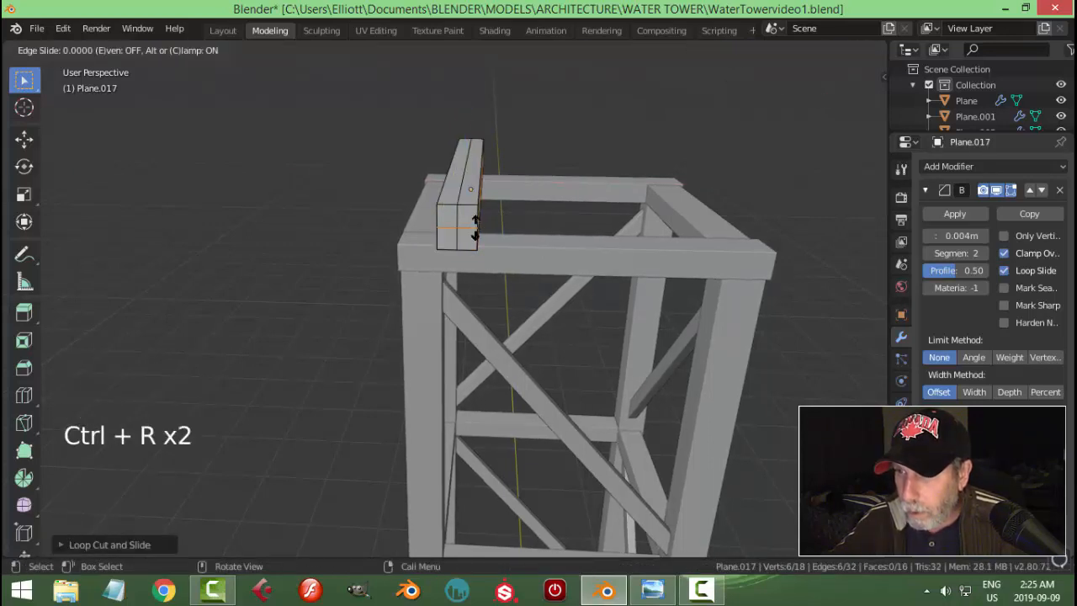
click(475, 228)
right_click(476, 227)
Step: Bevel both centre loops of the cross beam together with one segment and a width of about 0.046 m, and clear the selection
alt+shift+click(515, 249)
middle_drag(515, 250, 511, 254)
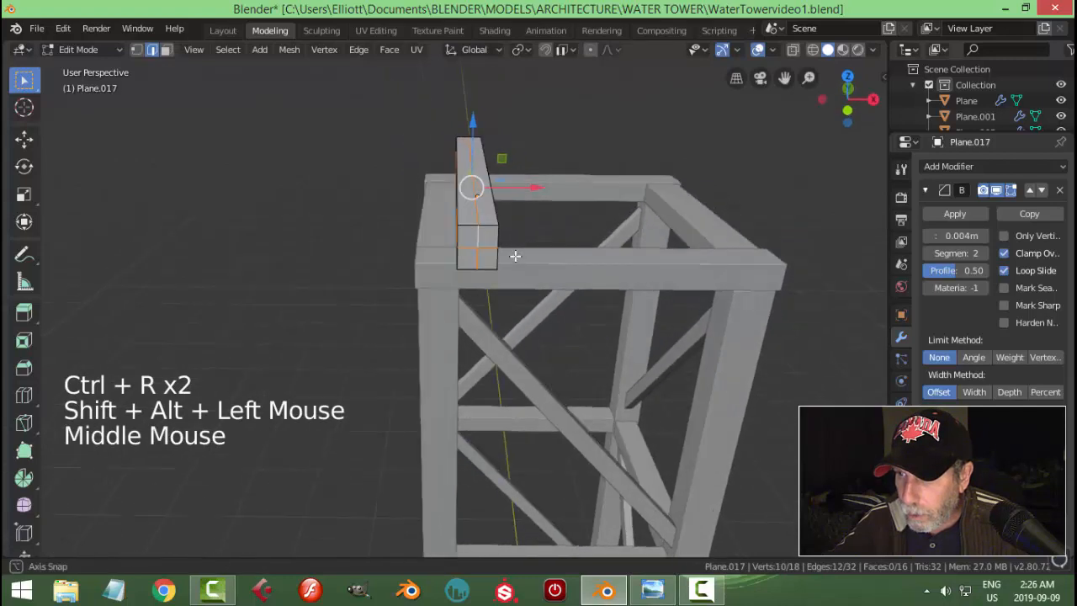
key(ctrl+b)
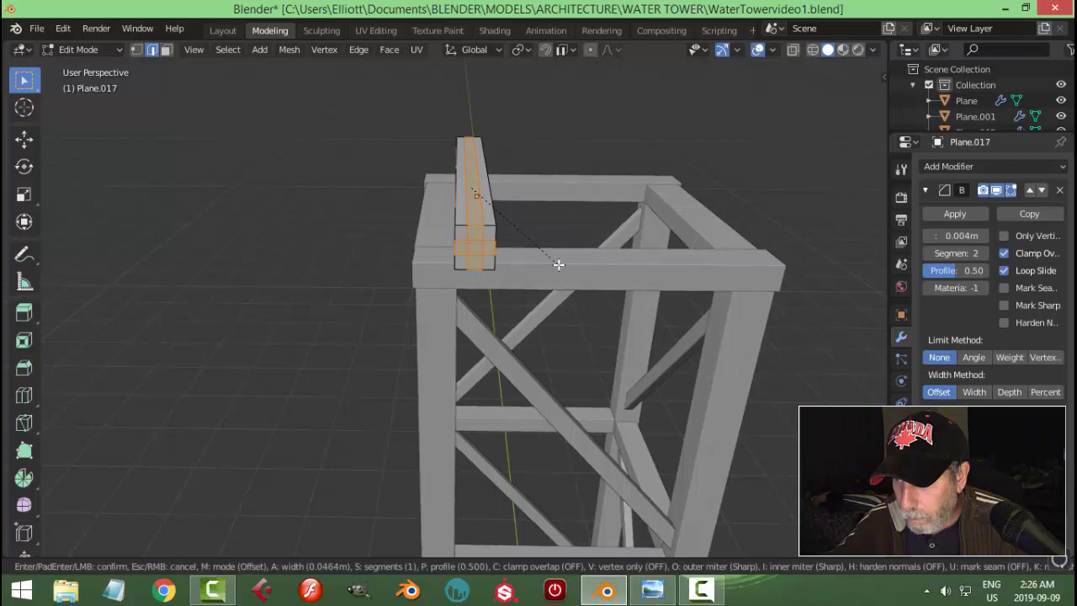
click(557, 264)
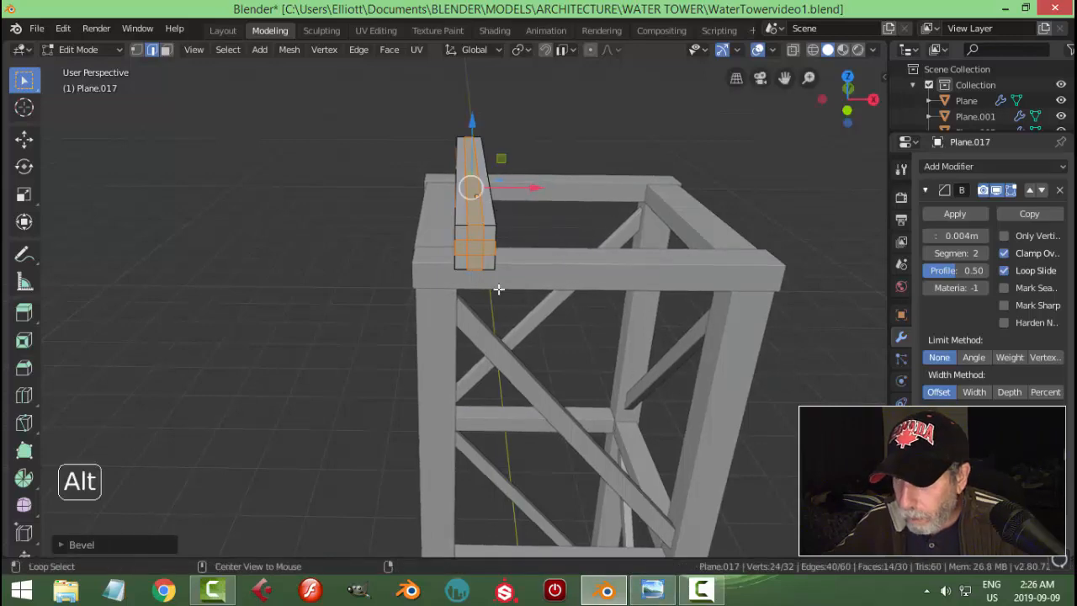
key(alt+a)
mouse_move(497, 288)
middle_down()
mouse_move(553, 267)
mouse_move(512, 281)
middle_up()
scroll(519, 280, up, 2)
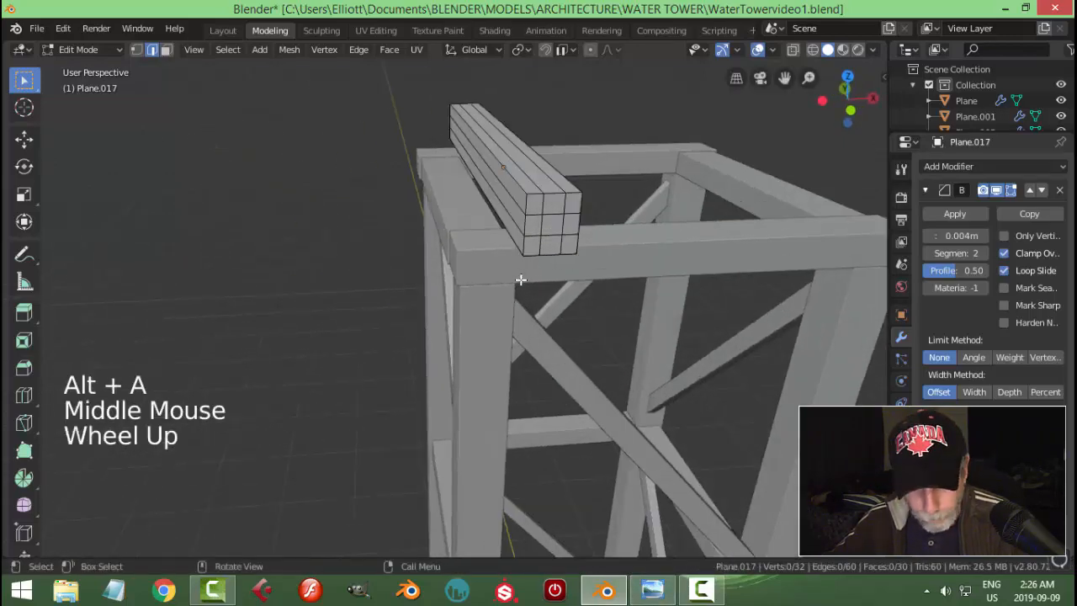
Step: Delete the middle strip faces on both long sides of the cross beam and the adjoining outer middle faces at both ends
key(3)
click(531, 223)
shift+click(498, 187)
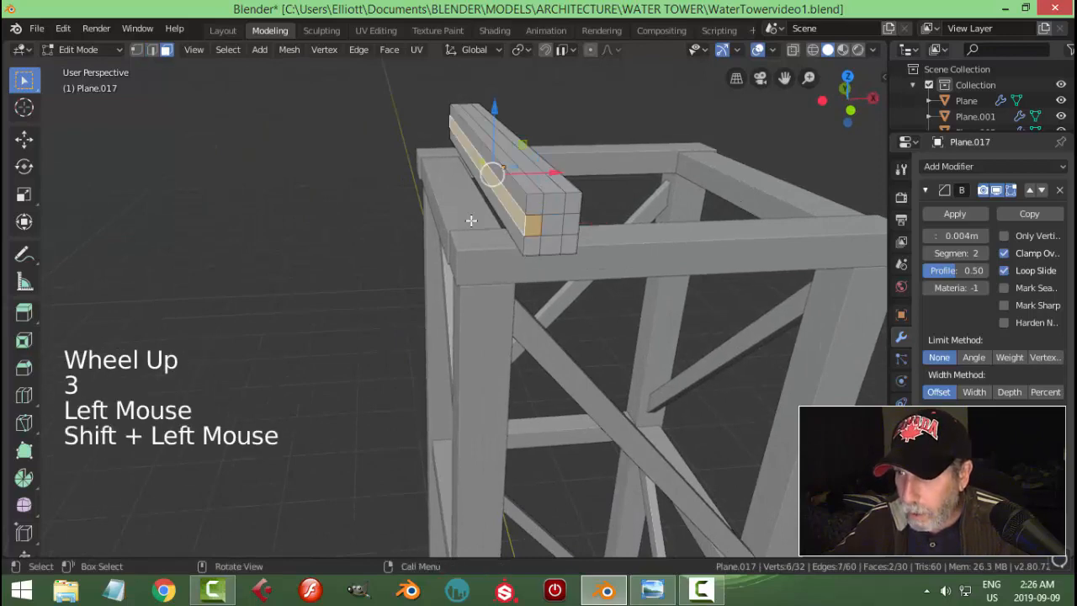
mouse_move(471, 221)
middle_down()
mouse_move(738, 236)
mouse_move(377, 193)
mouse_move(483, 216)
middle_up()
shift+click(391, 163)
shift+click(421, 178)
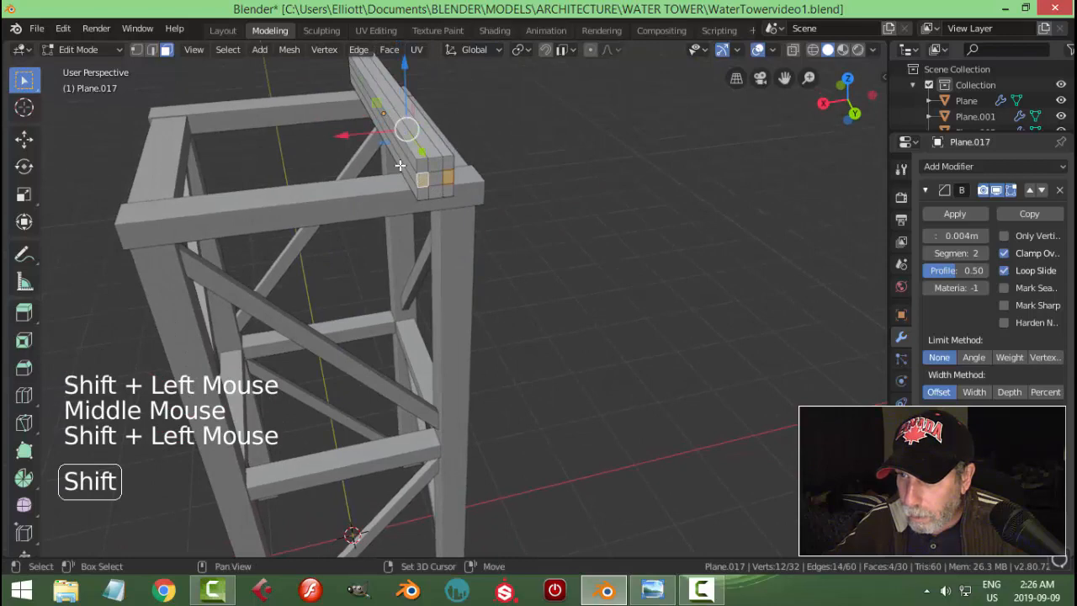
shift+click(409, 173)
middle_drag(410, 173, 294, 265)
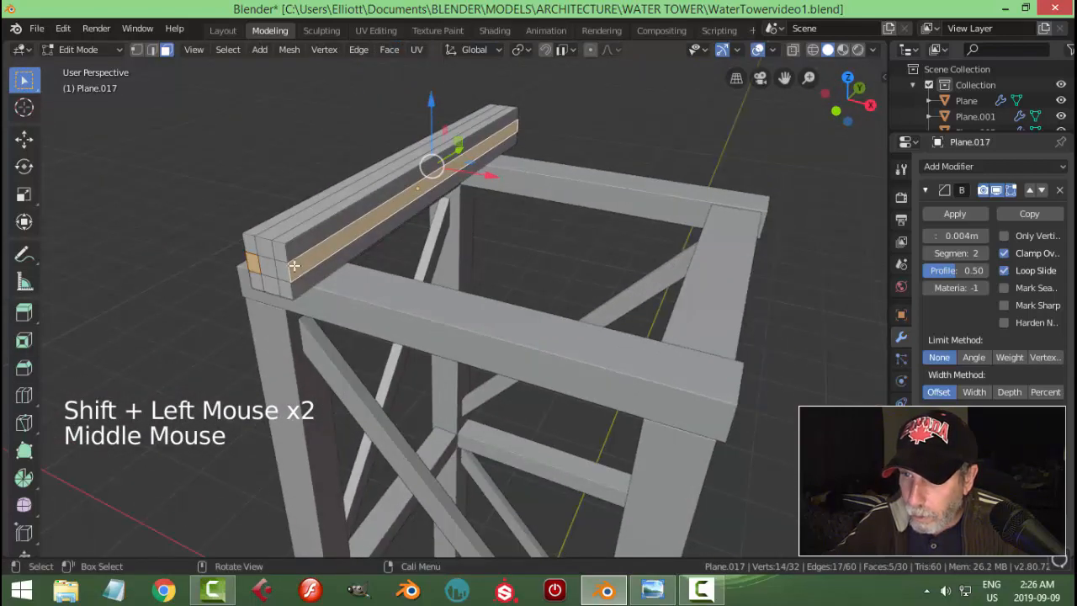
shift+click(281, 268)
key(x)
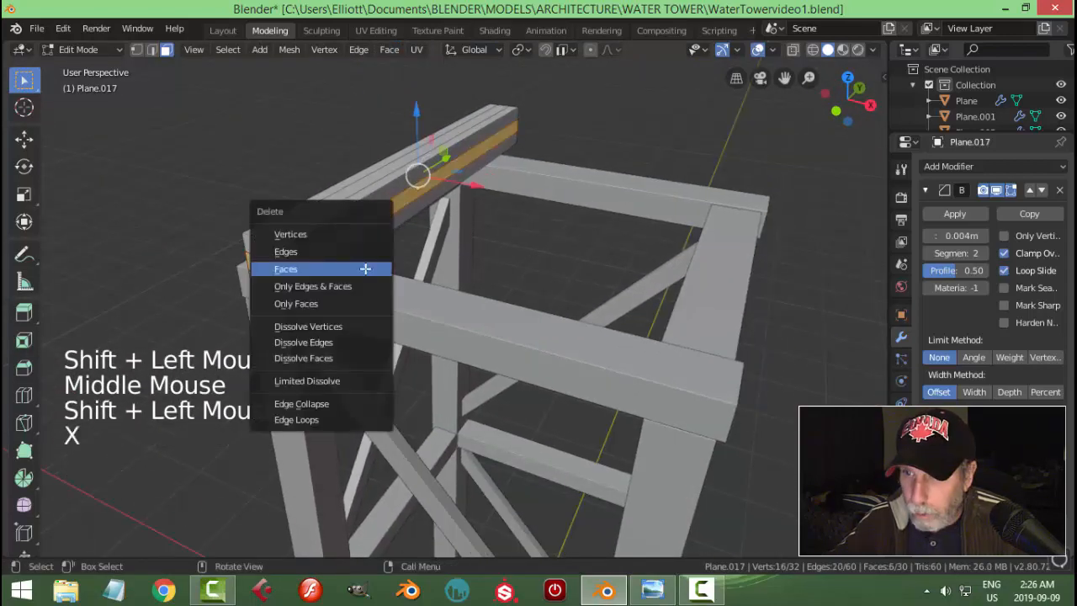
click(366, 268)
Step: Box-select the upper part of the I-shaped beam profile in front wireframe view, try moving it along Z, and undo the move
middle_drag(365, 268, 496, 292)
key(KP_1)
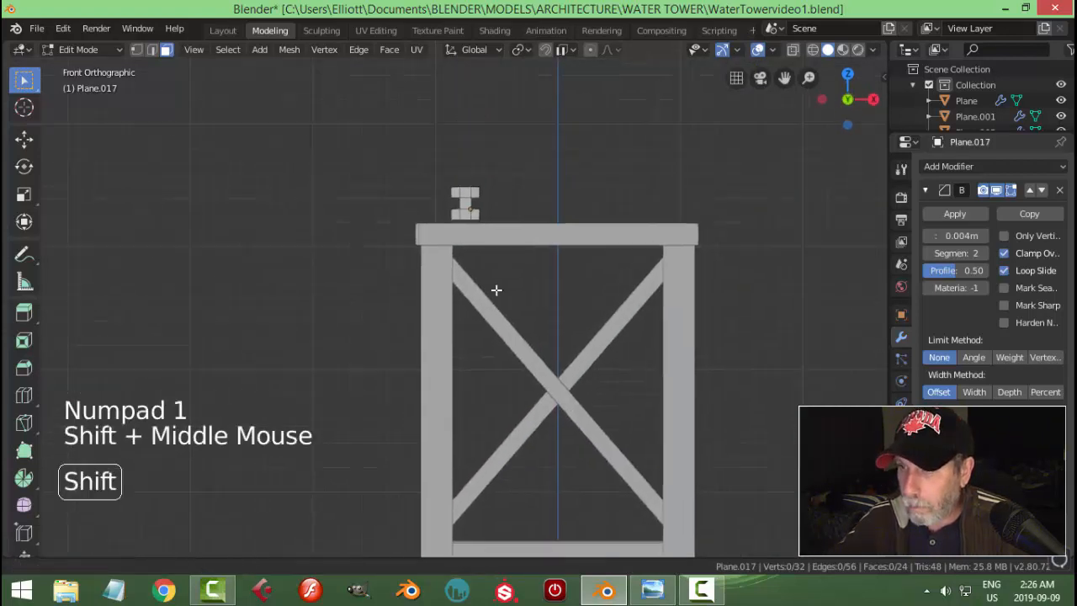
scroll(499, 287, up, 2)
scroll(552, 253, up, 2)
shift+middle_drag(591, 241, 564, 307)
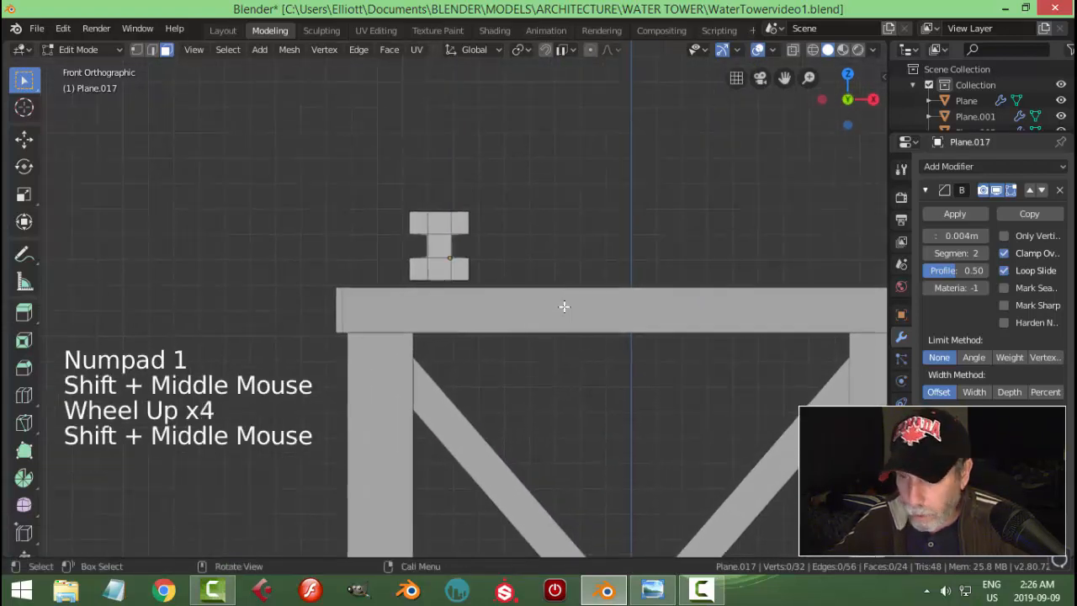
key(z)
click(490, 308)
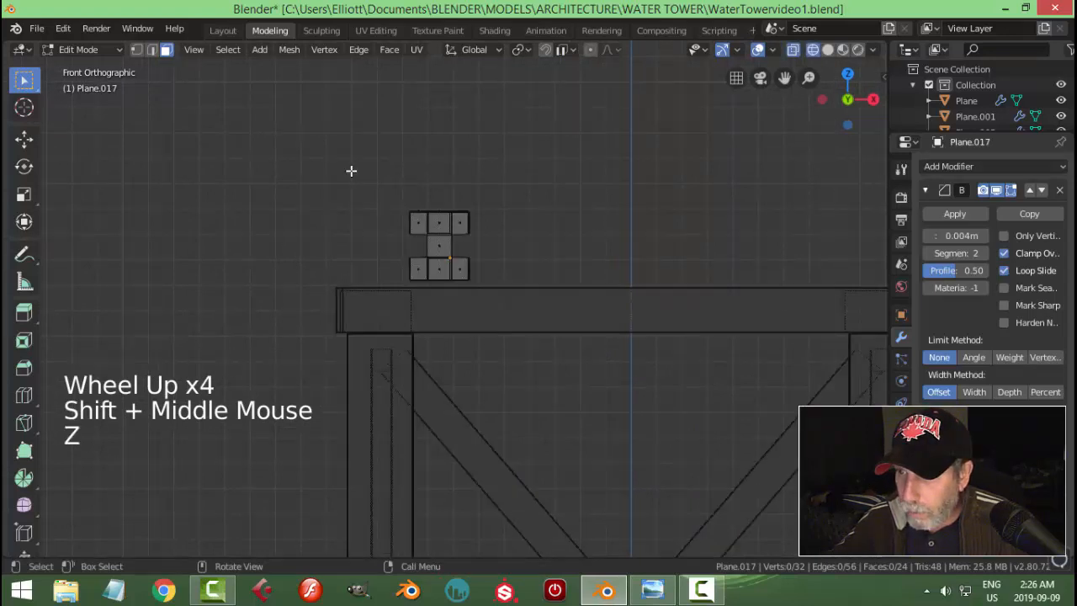
key(b)
drag(347, 171, 539, 243)
drag(444, 169, 496, 185)
key(ctrl+z)
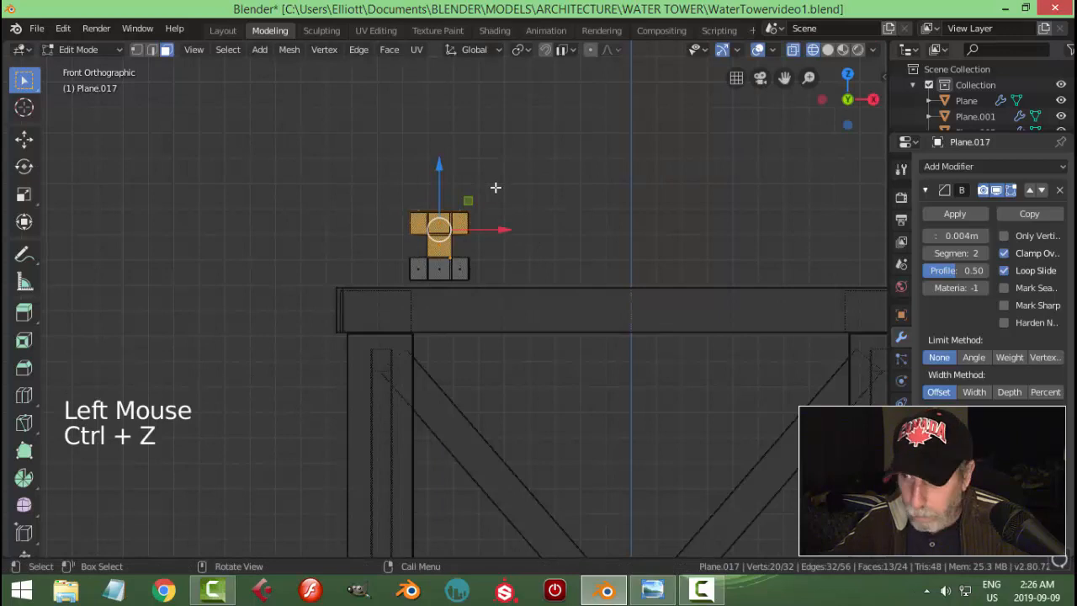
Step: Raise the I-beam's entire upper flange slightly along Z in the front wireframe view so the web gets taller
key(alt+a)
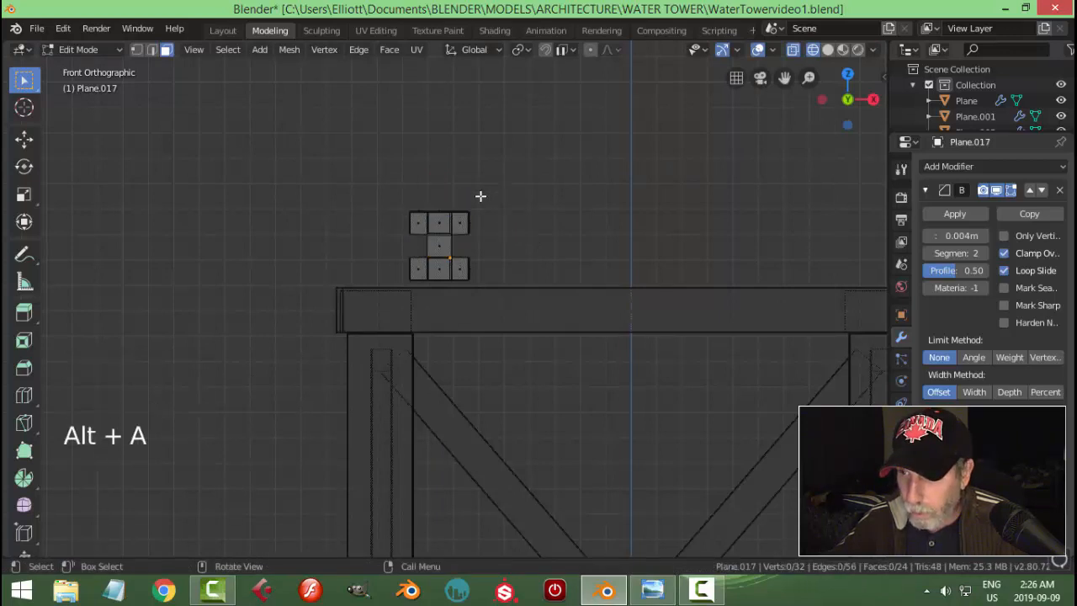
scroll(486, 233, up, 1)
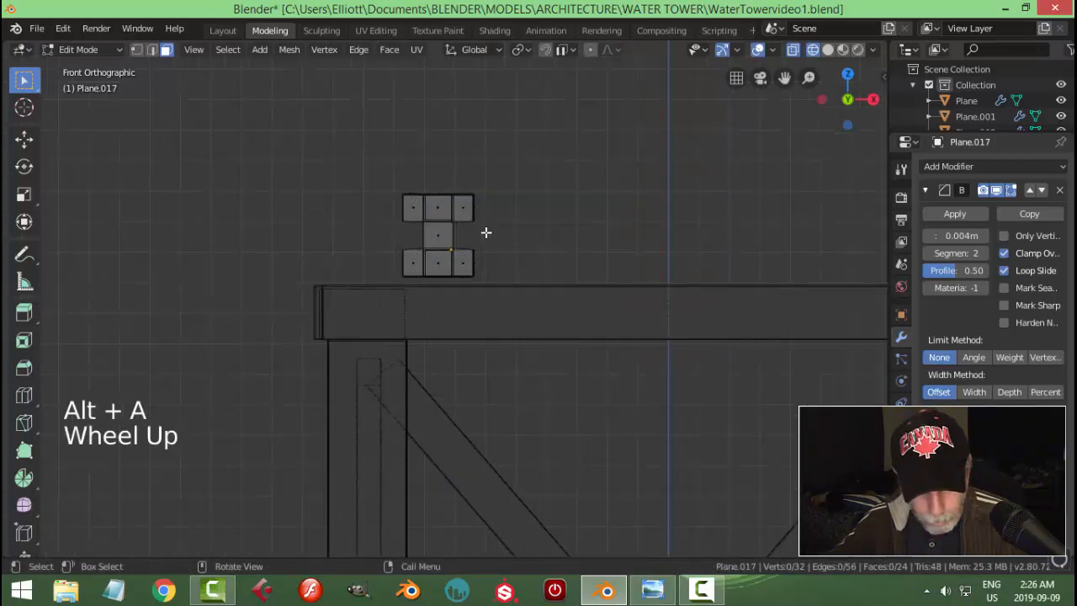
key(1)
key(b)
drag(372, 156, 531, 229)
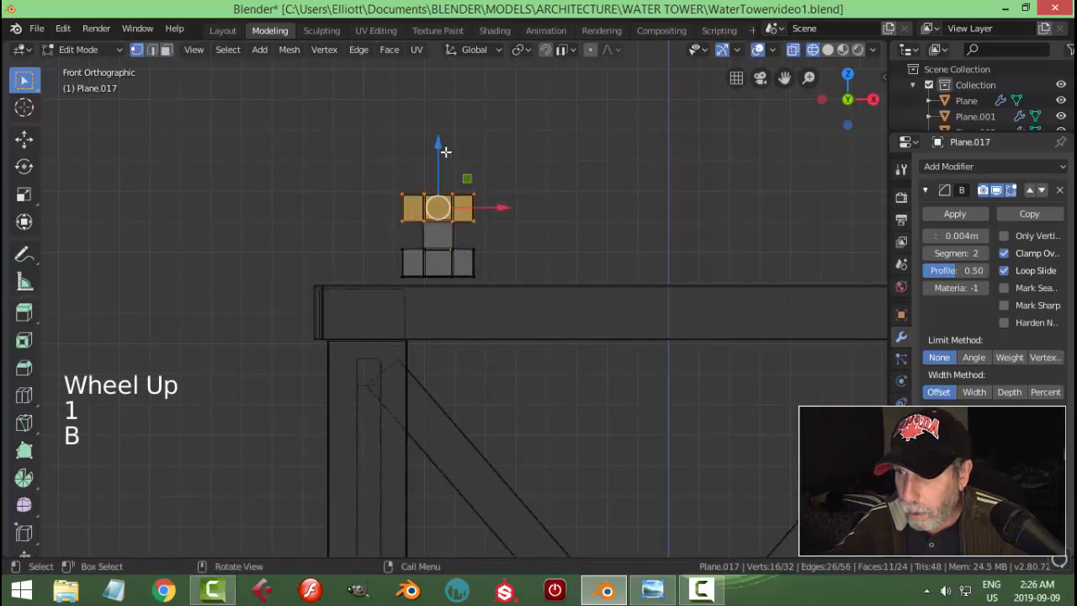
drag(446, 151, 447, 135)
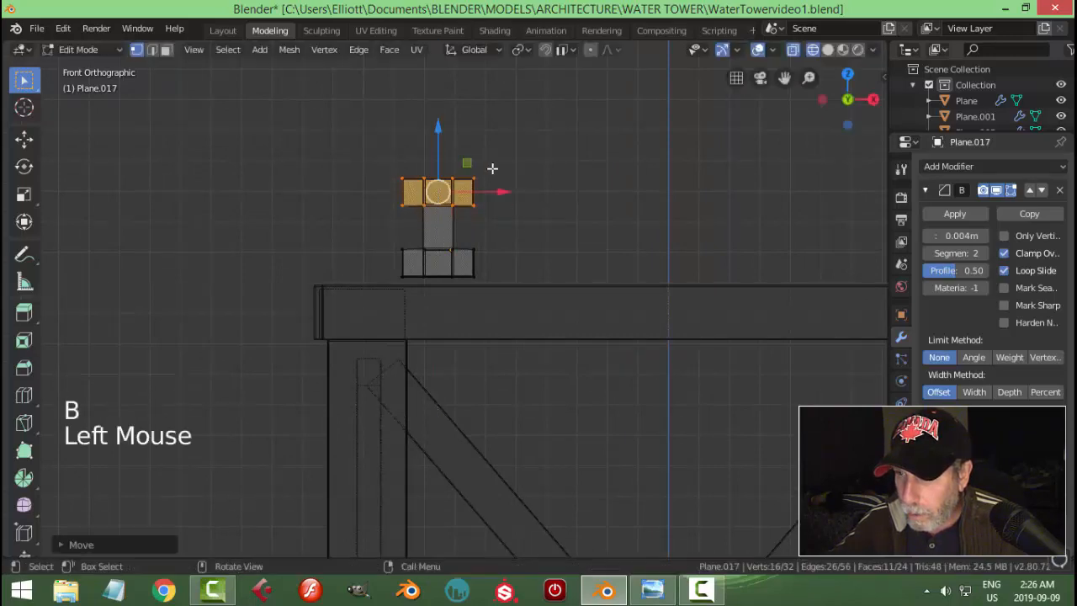
key(alt+a)
Step: Switch to solid shading and fill one open long side of the I-beam's web with a face between its end edges
middle_drag(447, 135, 550, 234)
key(z)
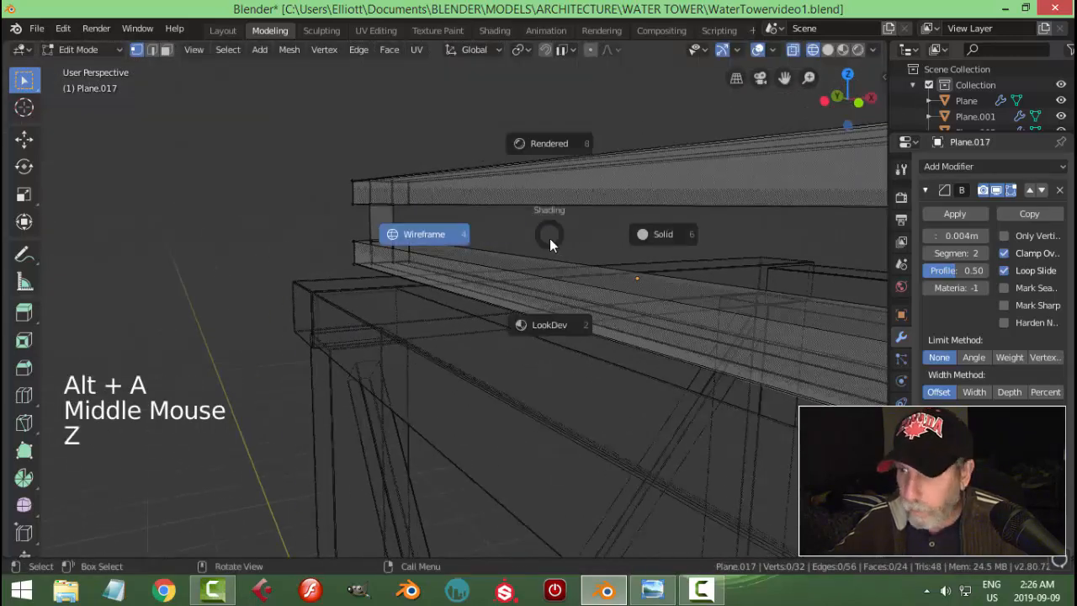
click(631, 233)
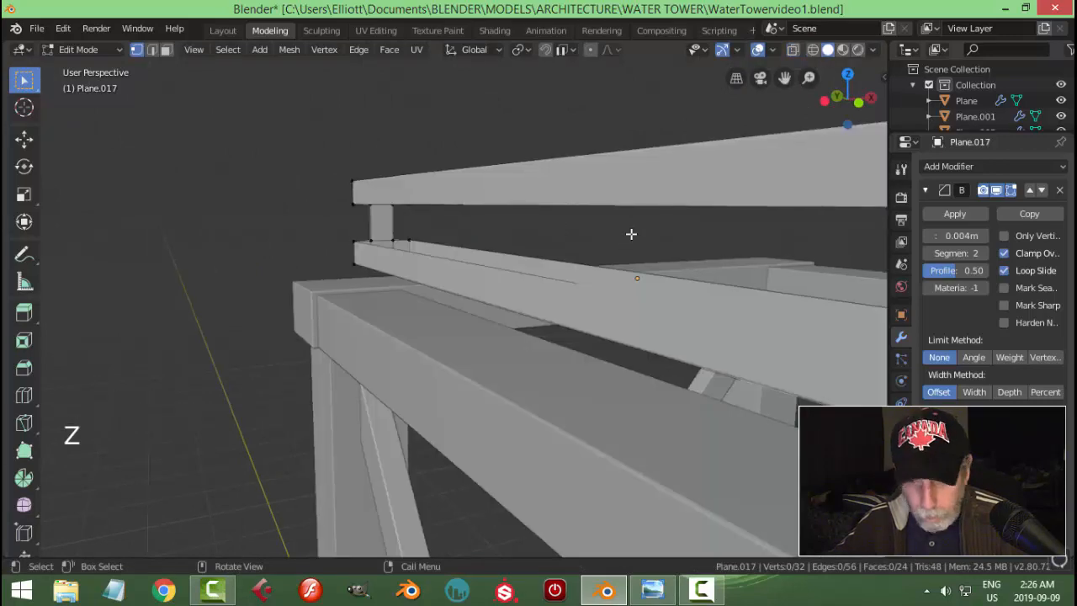
key(2)
middle_drag(631, 234, 476, 250)
middle_drag(410, 244, 198, 338)
click(377, 228)
scroll(404, 244, down, 3)
shift+click(589, 316)
key(f)
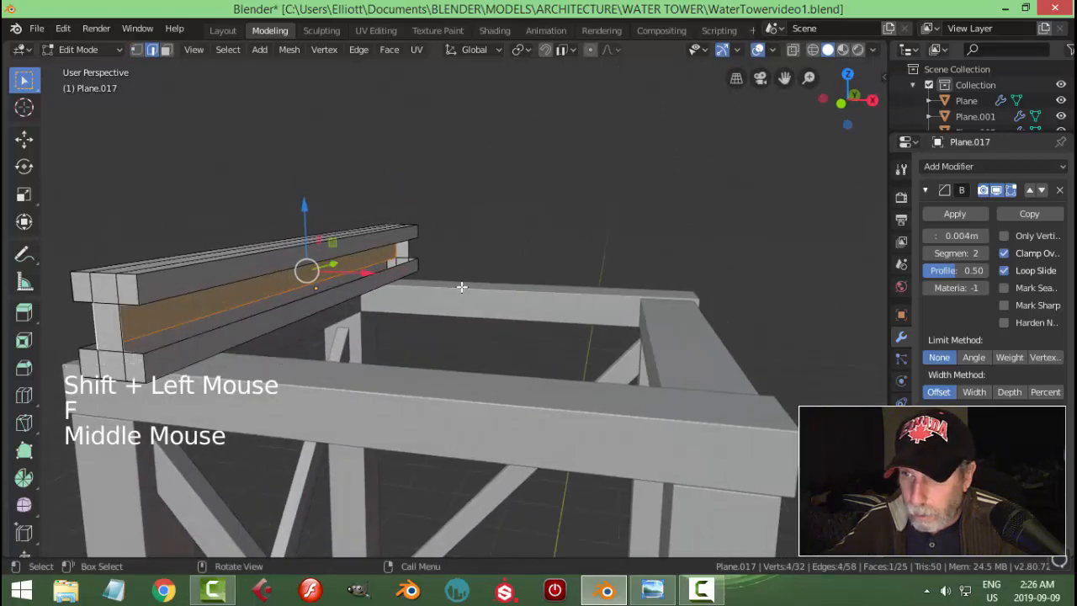
Step: Fill the remaining open long side of the web with a face between its two vertical end edges
key(alt+a)
click(401, 276)
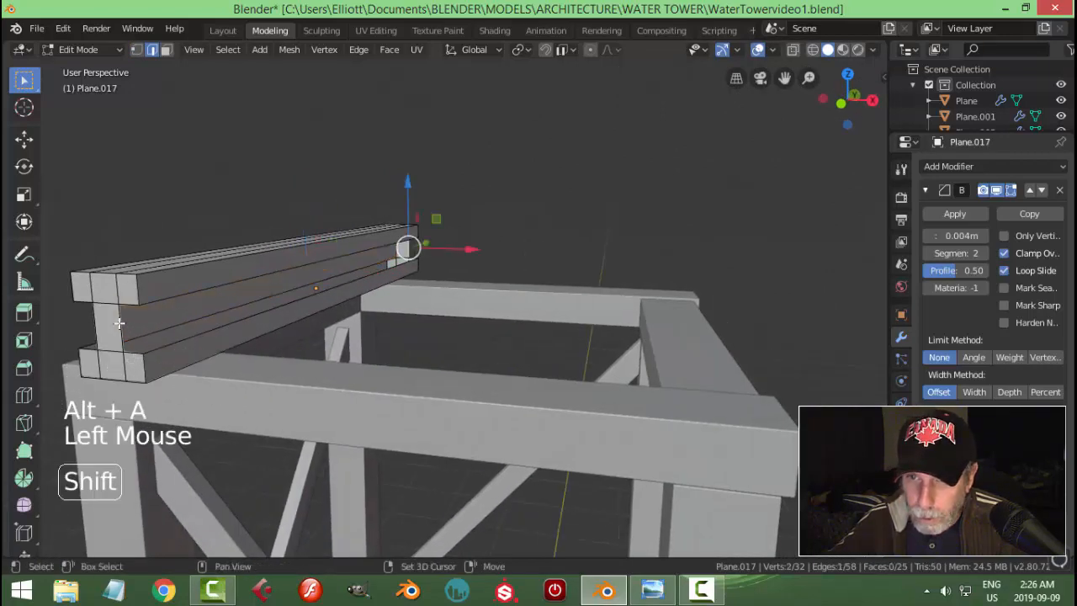
shift+click(185, 329)
key(f)
Step: On the same side of the beam, fill the underside of the upper flange and the top of the lower flange
middle_drag(185, 329, 156, 223)
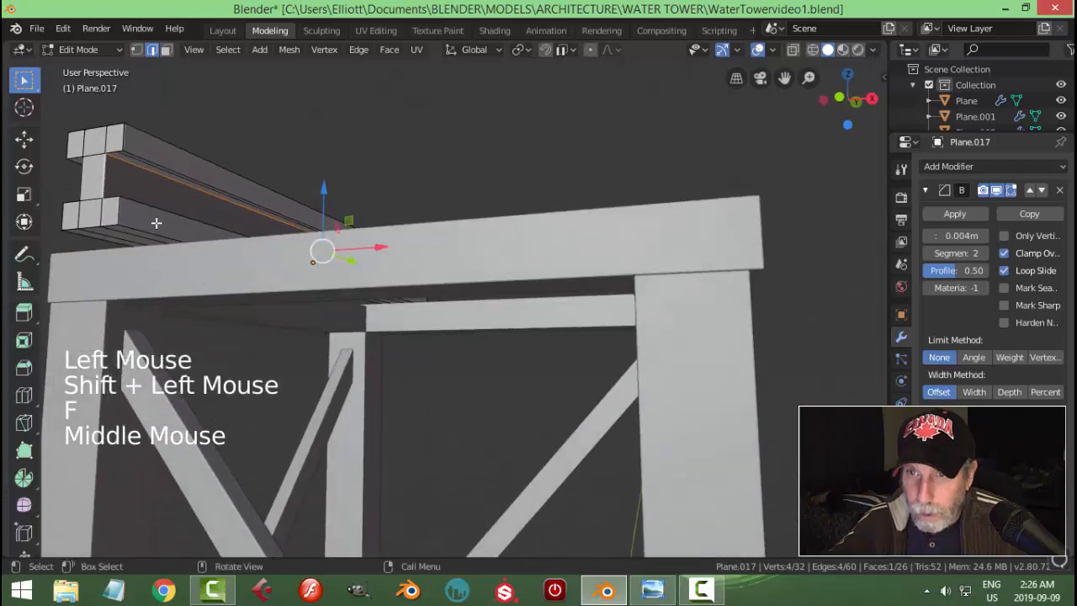
click(157, 165)
shift+click(140, 168)
key(f)
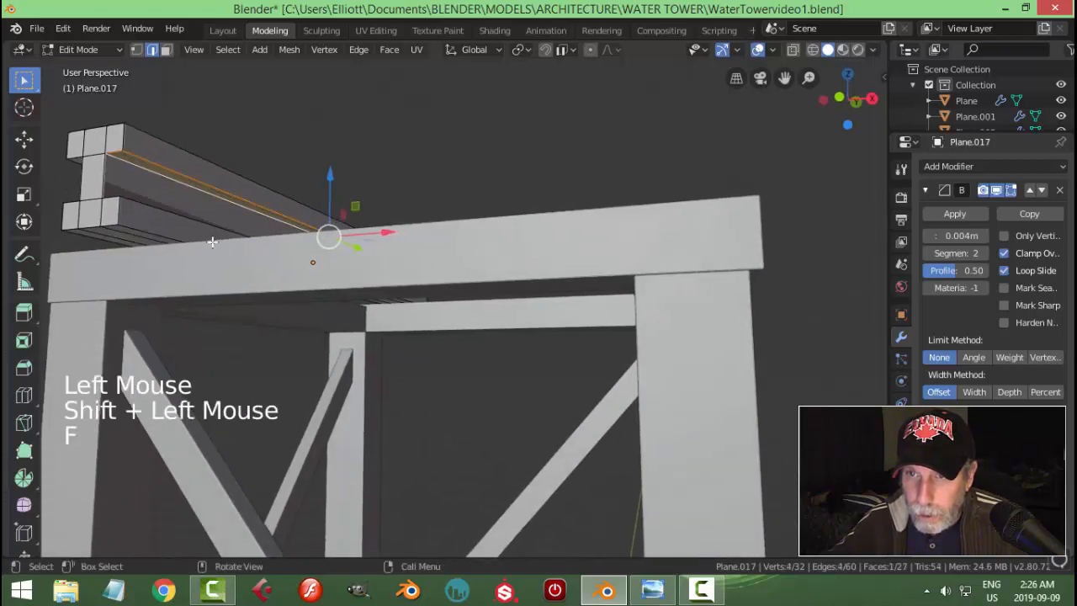
middle_drag(210, 240, 184, 325)
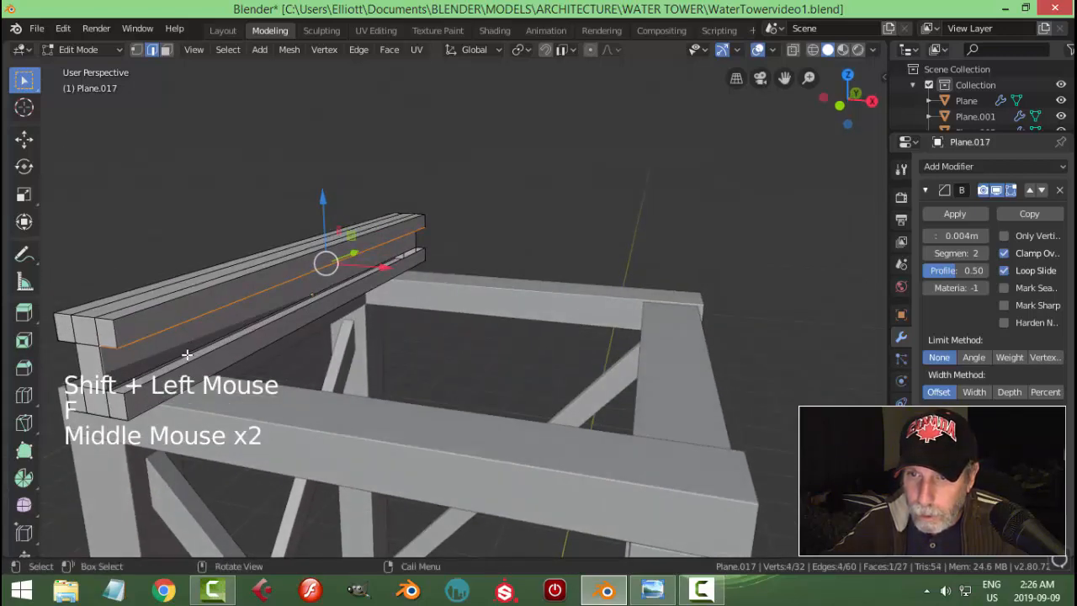
click(199, 355)
shift+click(262, 360)
key(f)
key(alt+a)
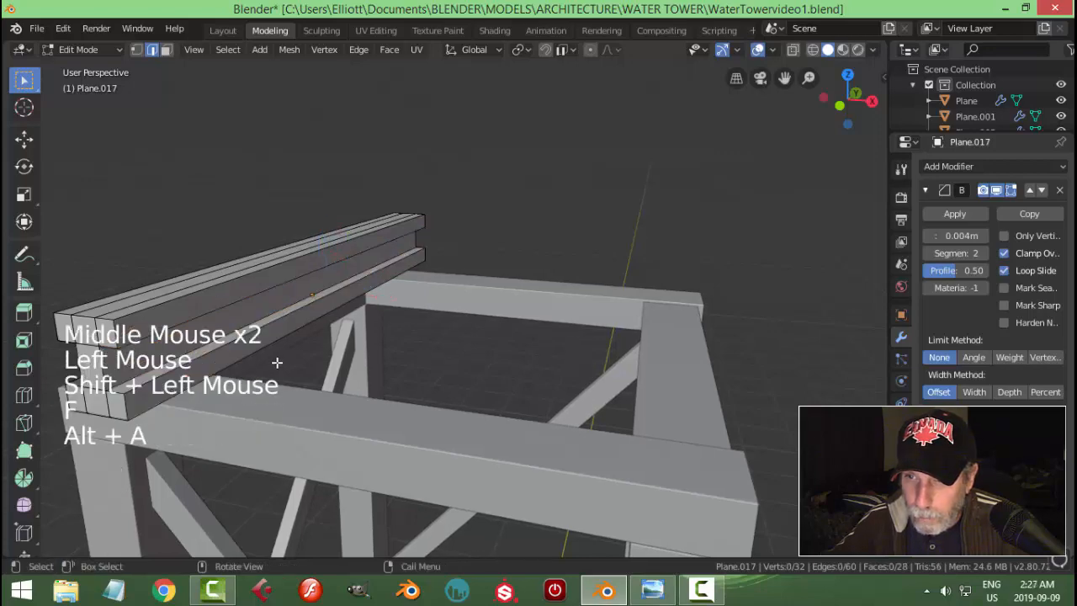
Step: Fill the upper flange's underside and the lower flange's top on the beam's opposite side, and return to Object Mode
scroll(283, 362, down, 2)
middle_drag(283, 361, 434, 357)
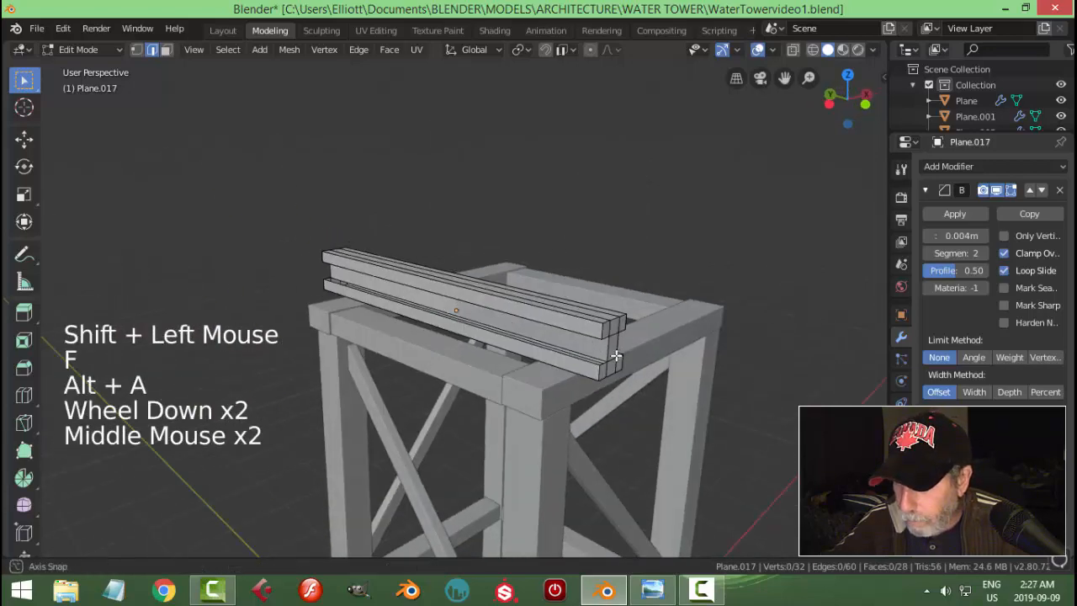
middle_drag(616, 356, 540, 222)
click(529, 186)
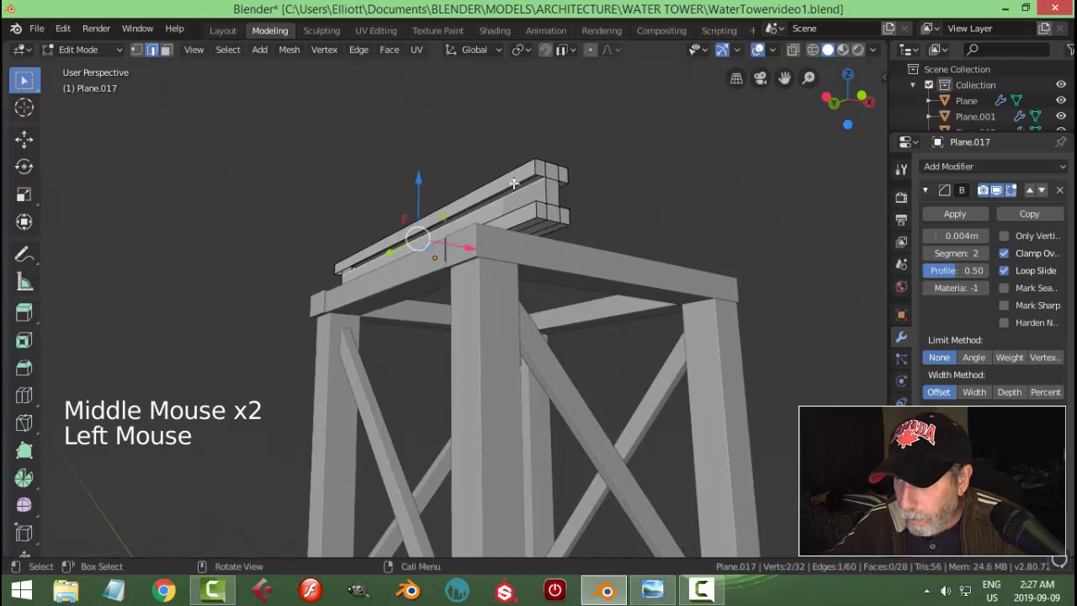
shift+click(509, 211)
key(f)
middle_drag(541, 277, 550, 336)
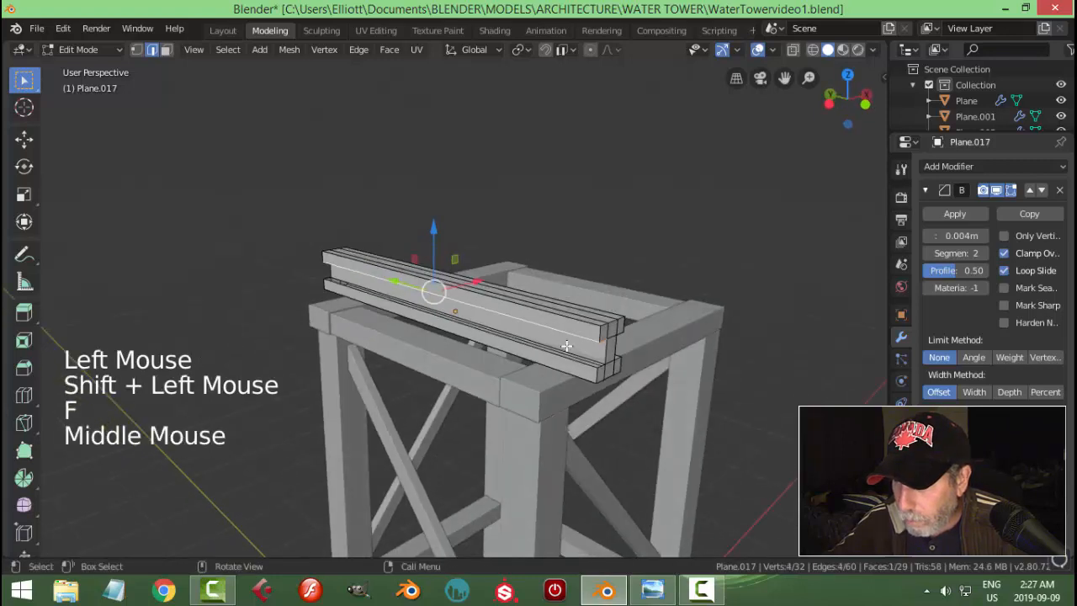
click(571, 348)
shift+click(579, 361)
key(f)
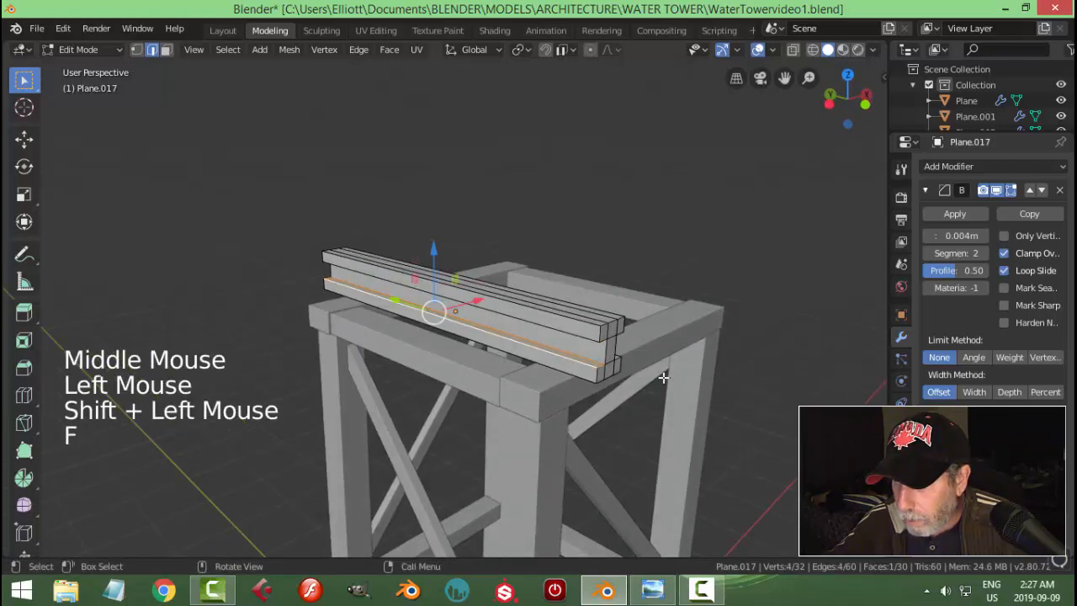
key(alt+a)
key(Tab)
key(alt+a)
Step: Lower the finished I-beam along Z so it rests on top of the tower frame
scroll(611, 370, down, 2)
middle_drag(611, 370, 535, 345)
click(460, 316)
middle_drag(459, 317, 515, 357)
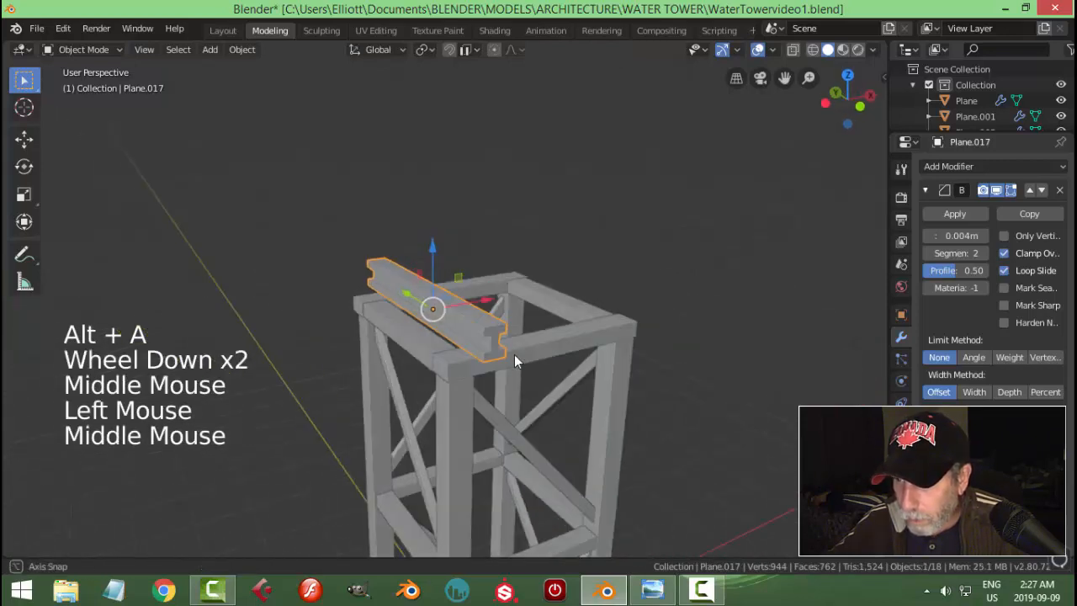
drag(434, 244, 438, 244)
key(alt+a)
Step: Apply rotation and scale to the I-beam object
middle_drag(600, 308, 375, 307)
click(375, 307)
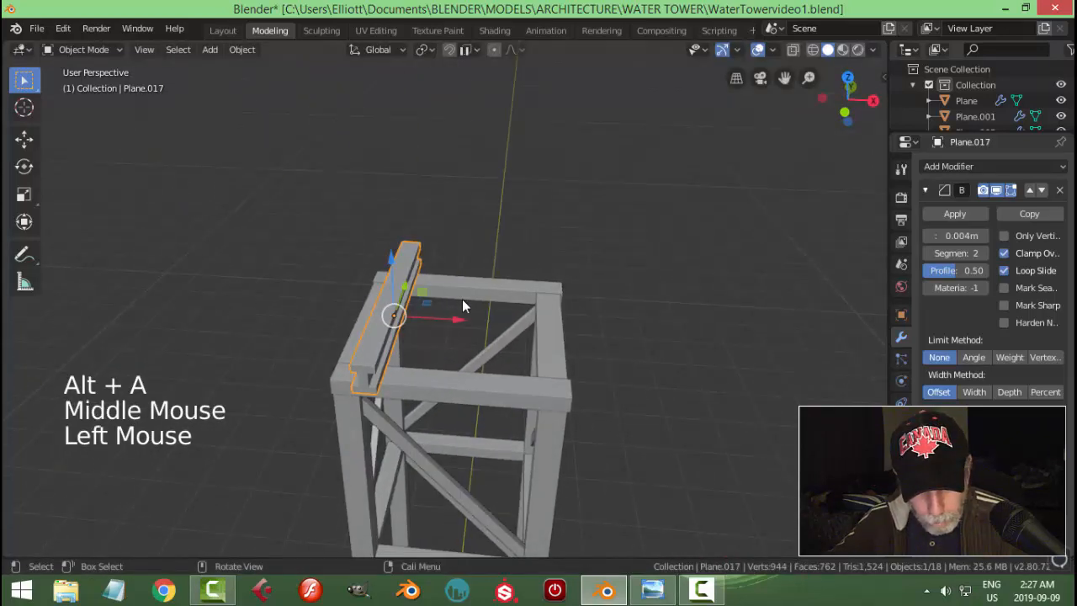
key(ctrl+a)
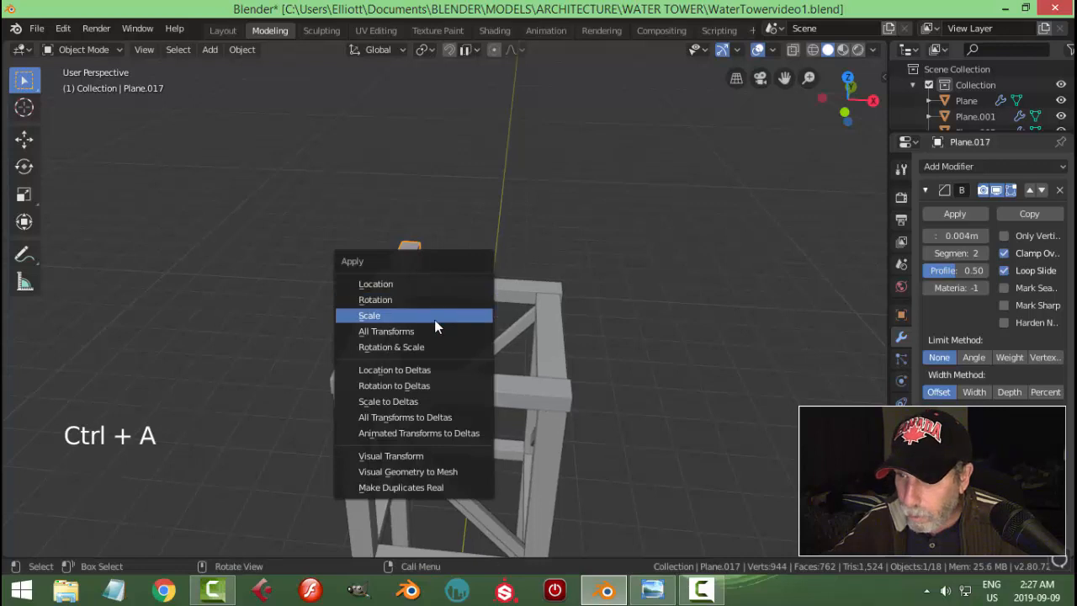
click(428, 346)
scroll(521, 305, down, 2)
middle_drag(521, 305, 833, 298)
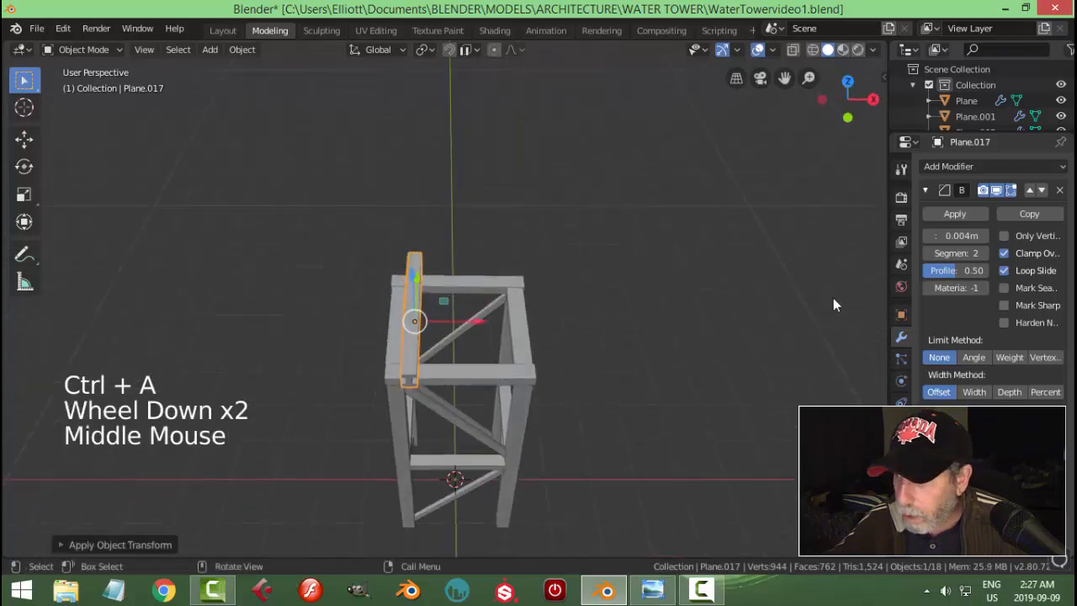
Step: Add an Array modifier to the I-beam with a count of 5 and a relative X offset of 1.670
click(941, 192)
click(925, 190)
click(928, 168)
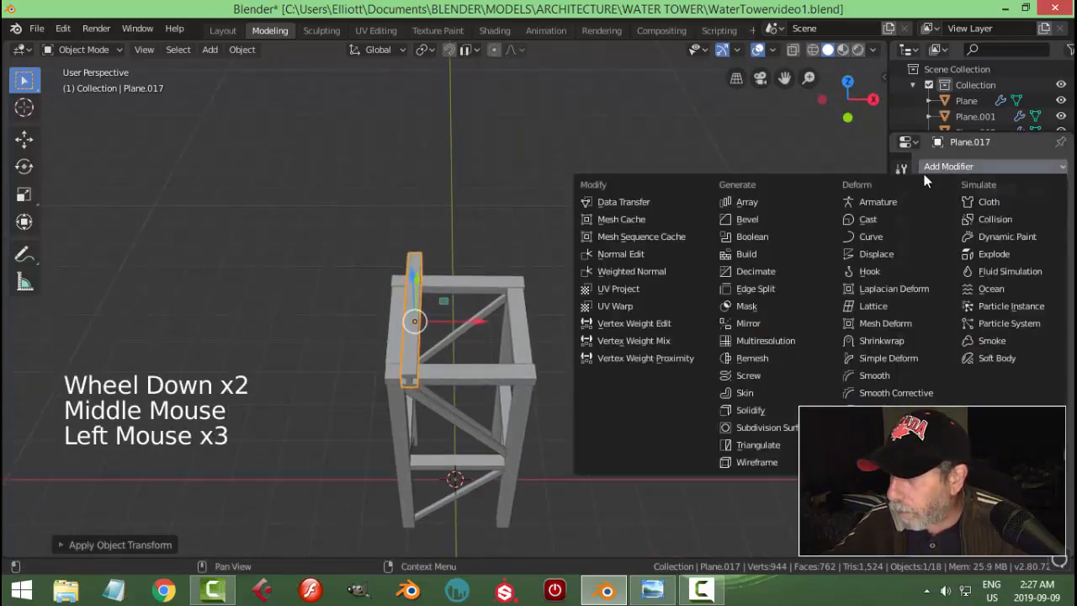
click(776, 202)
middle_drag(697, 274, 822, 303)
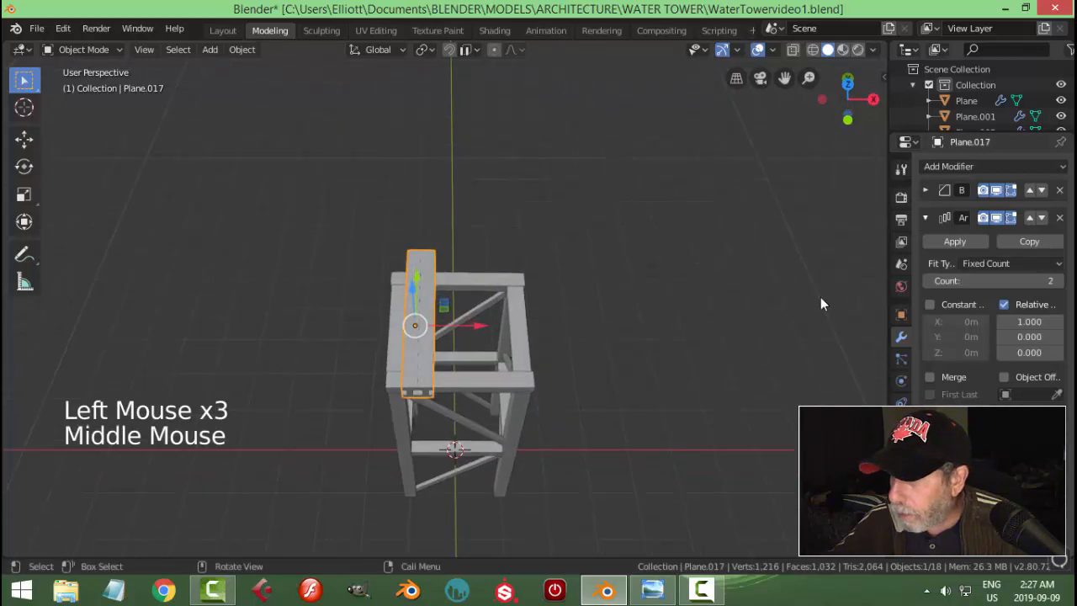
click(1060, 281)
click(1060, 281)
click(1059, 281)
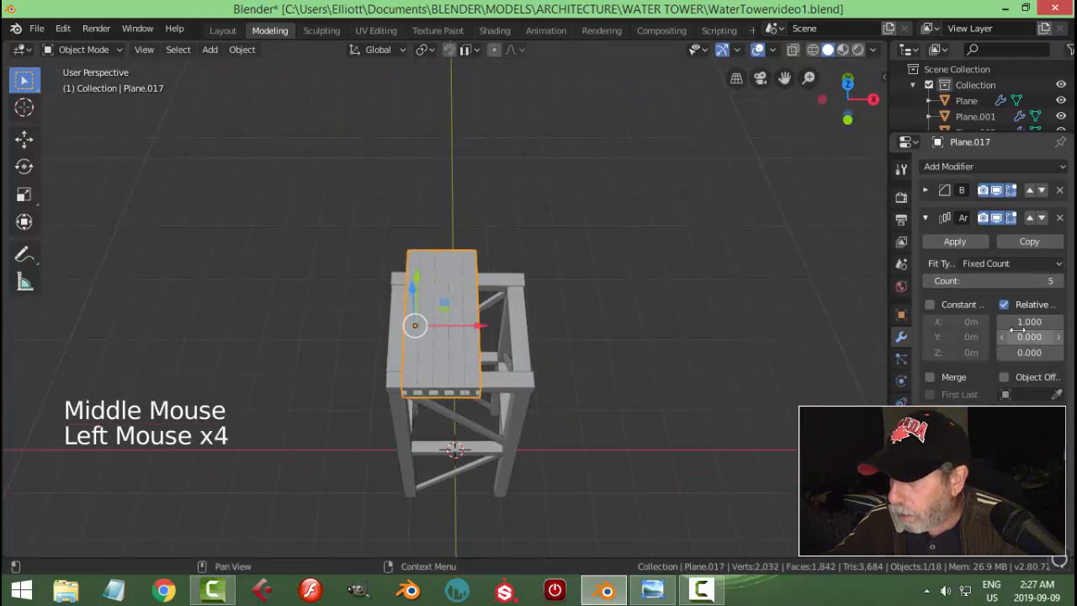
drag(1029, 321, 1053, 321)
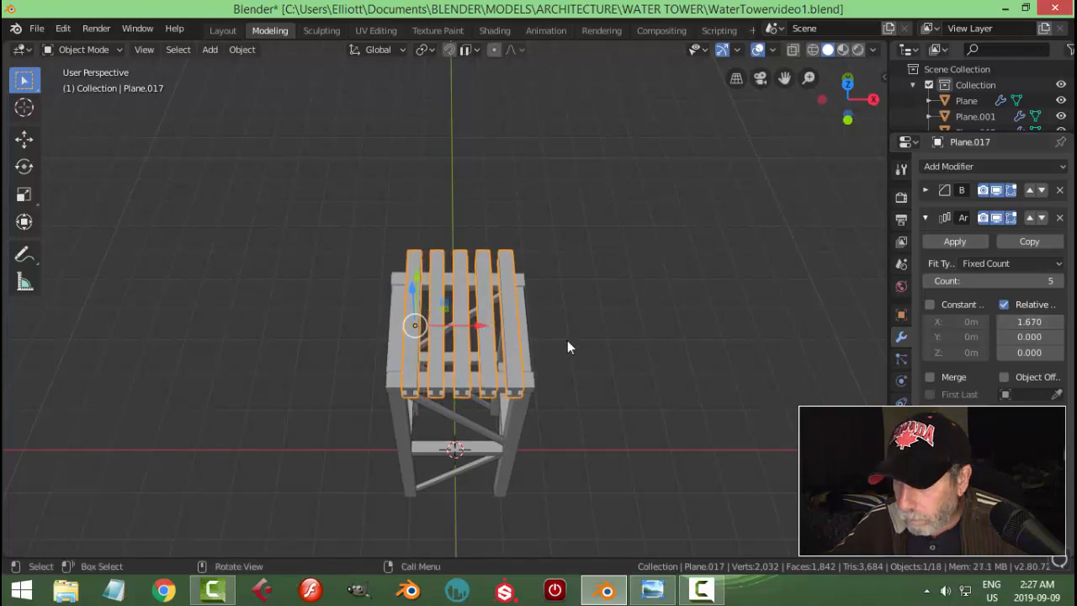
scroll(512, 350, up, 2)
click(469, 336)
key(alt+a)
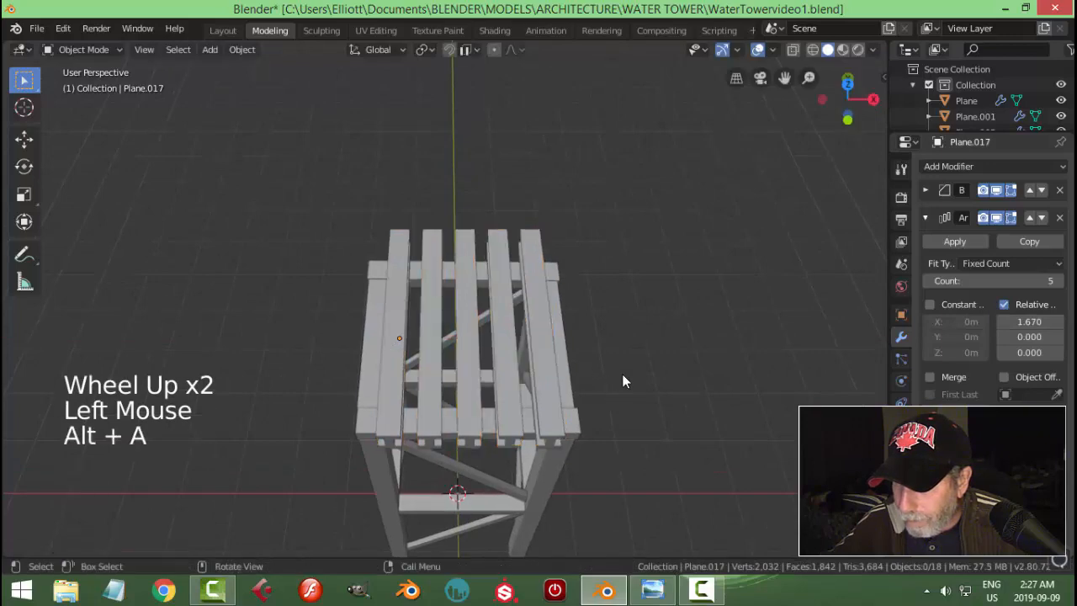
Step: Compare the row of I-beams with the wooden water tower photo in Windows Photo Viewer and return to Blender
middle_drag(622, 373, 652, 291)
click(653, 588)
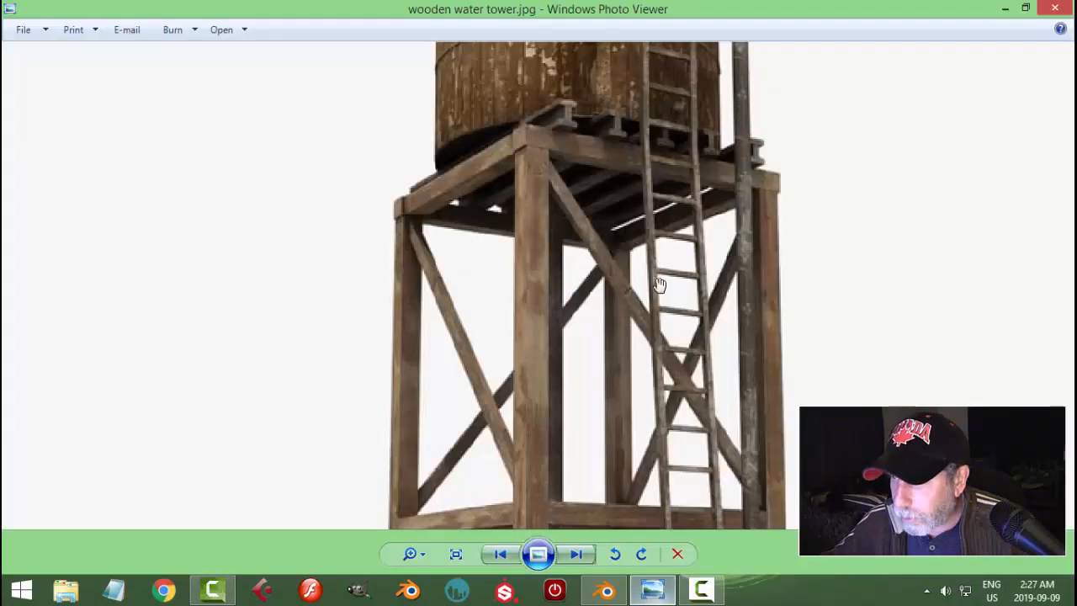
click(607, 590)
middle_drag(621, 488, 541, 288)
scroll(462, 334, up, 2)
middle_drag(462, 334, 456, 322)
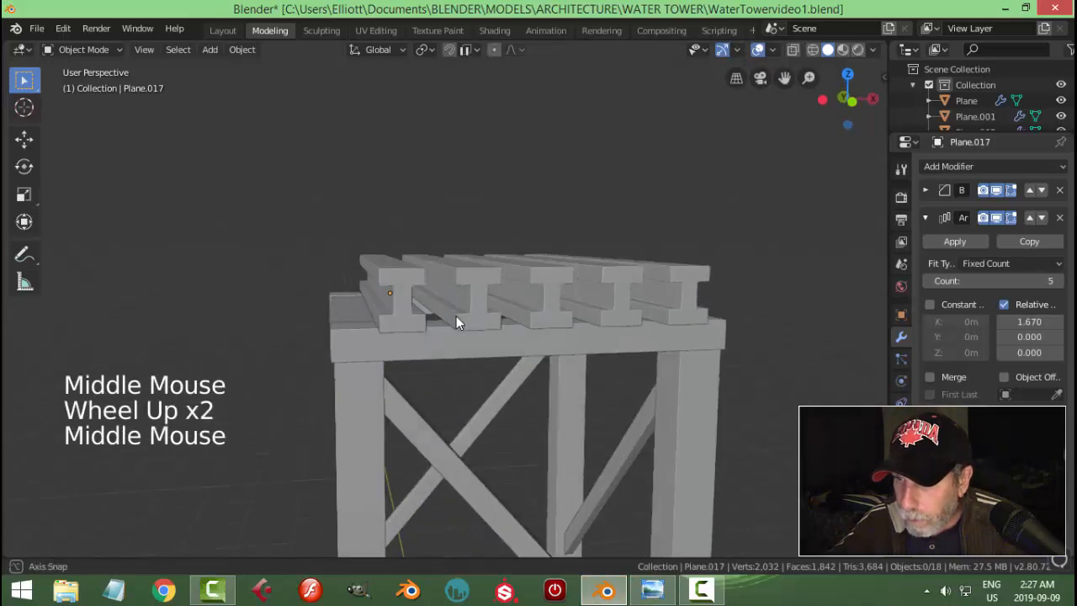
Step: Narrow the I-beam by scaling its whole mesh to about 0.84 along X in Edit Mode
click(391, 288)
middle_drag(391, 287, 475, 300)
key(Tab)
key(a)
key(s)
key(x)
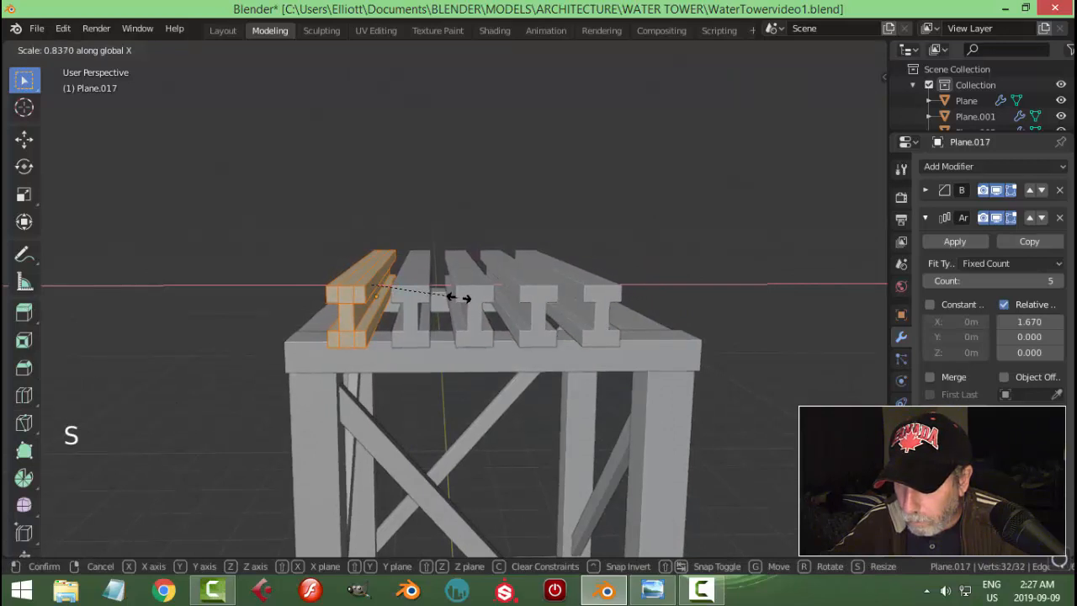
click(458, 299)
key(Tab)
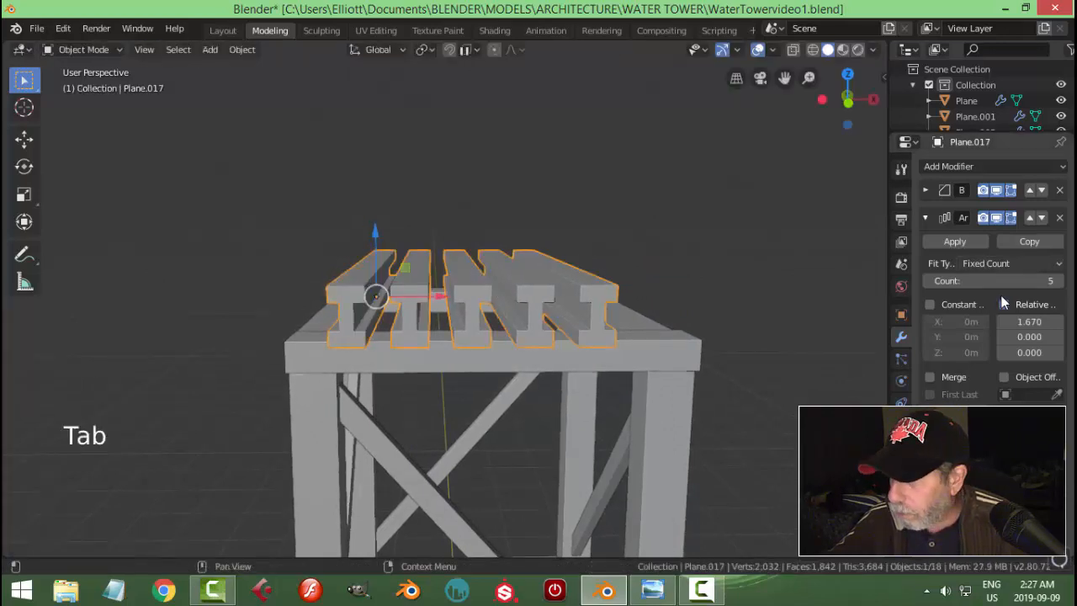
Step: Adjust the array's relative X offset to 2.050, checking the beam spacing against the water tower reference photo
drag(1032, 323, 1066, 322)
click(664, 591)
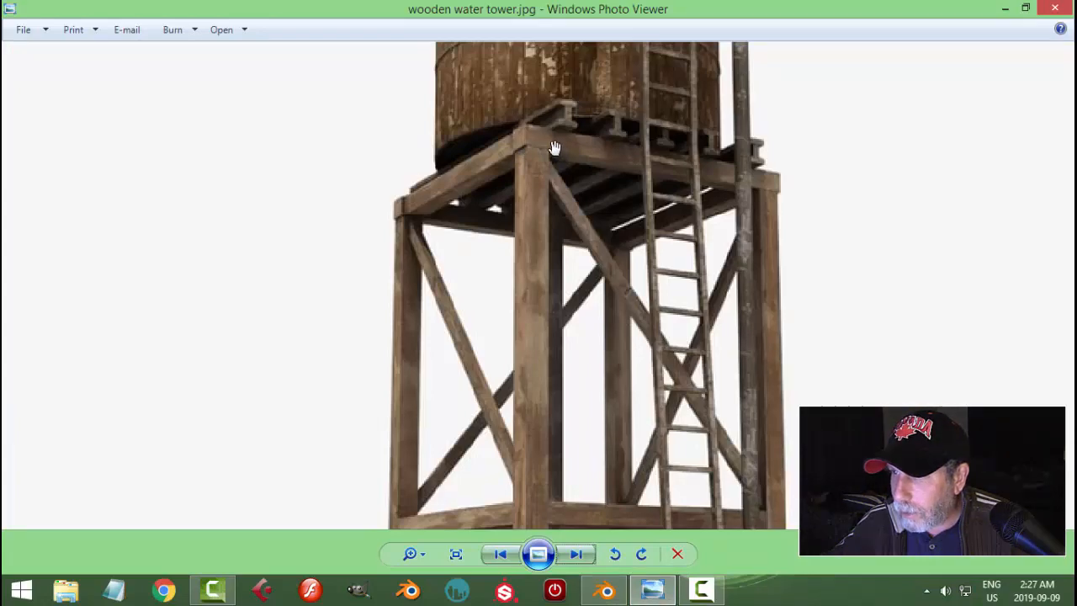
click(606, 591)
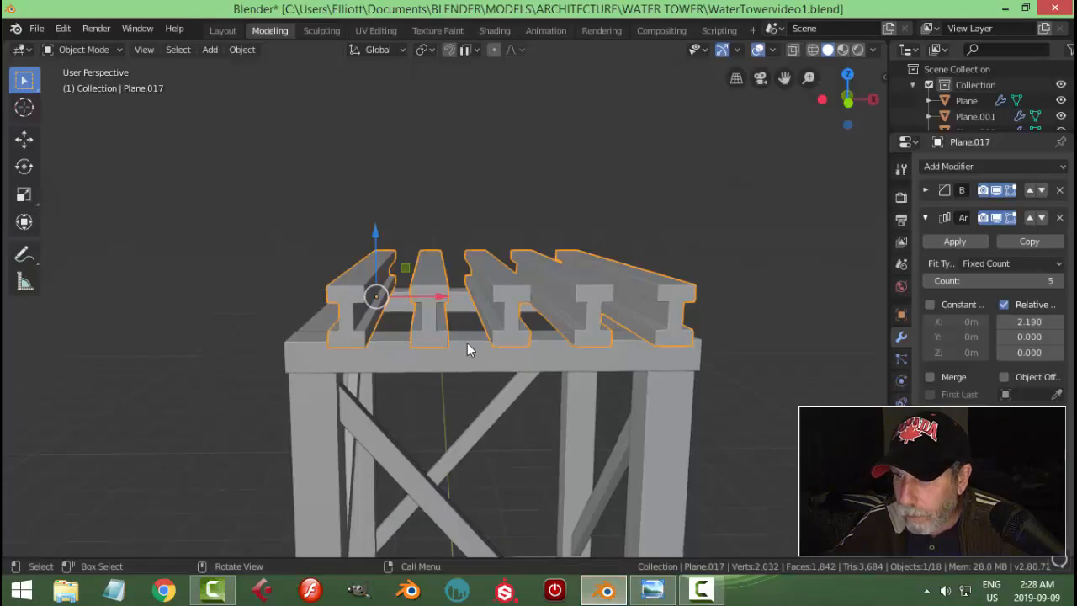
mouse_move(467, 343)
middle_down()
mouse_move(492, 346)
mouse_move(451, 348)
middle_up()
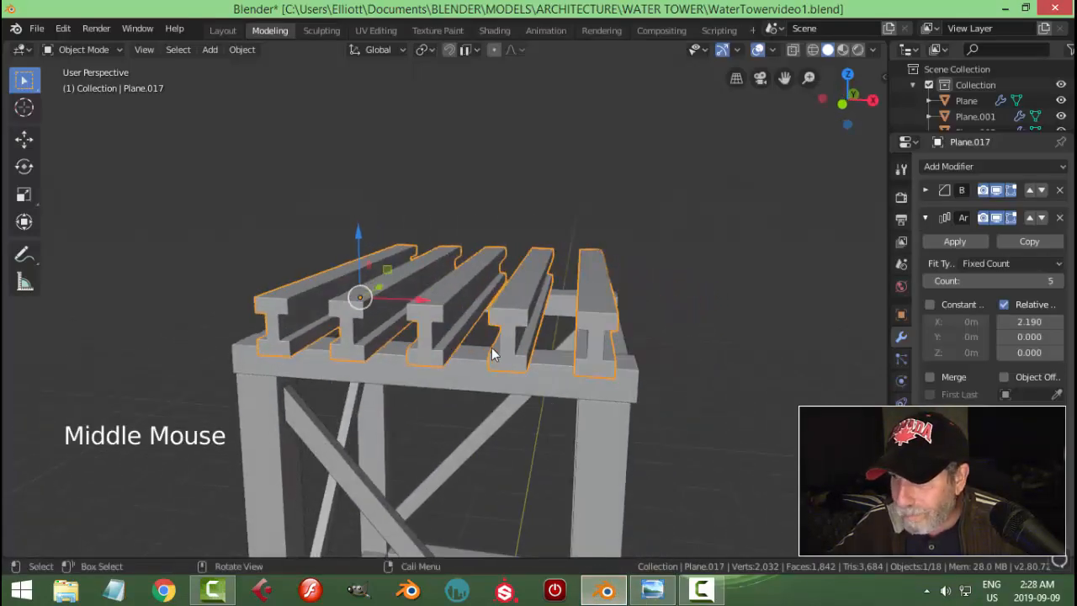
shift+drag(1022, 322, 1010, 322)
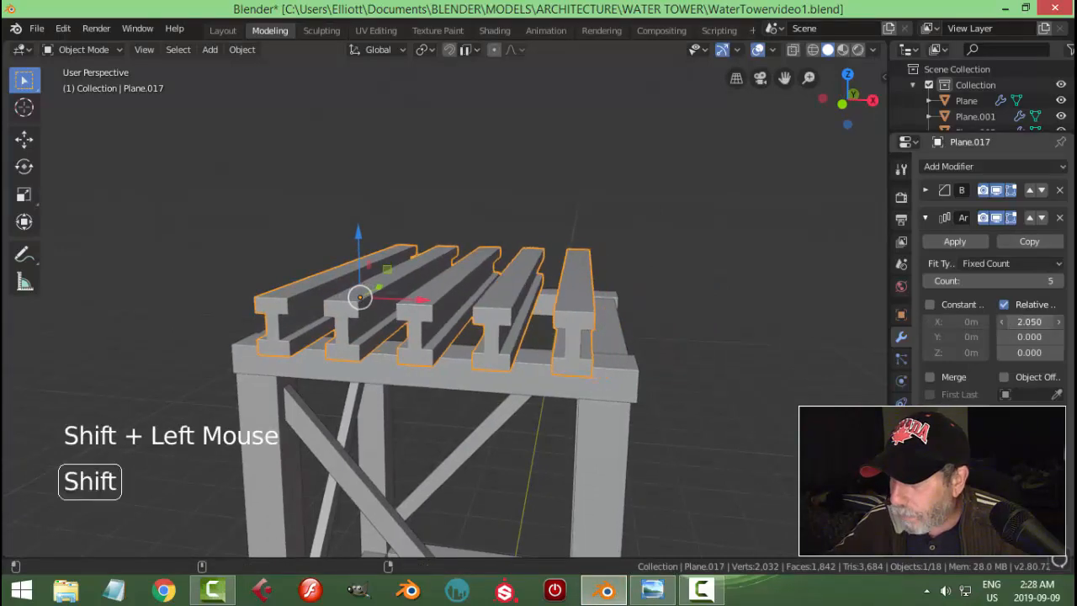
key(alt+a)
Step: Check how far the I-beams overhang the tower frame from the right side view and save the file
scroll(505, 320, down, 3)
middle_drag(505, 320, 679, 322)
scroll(576, 340, up, 2)
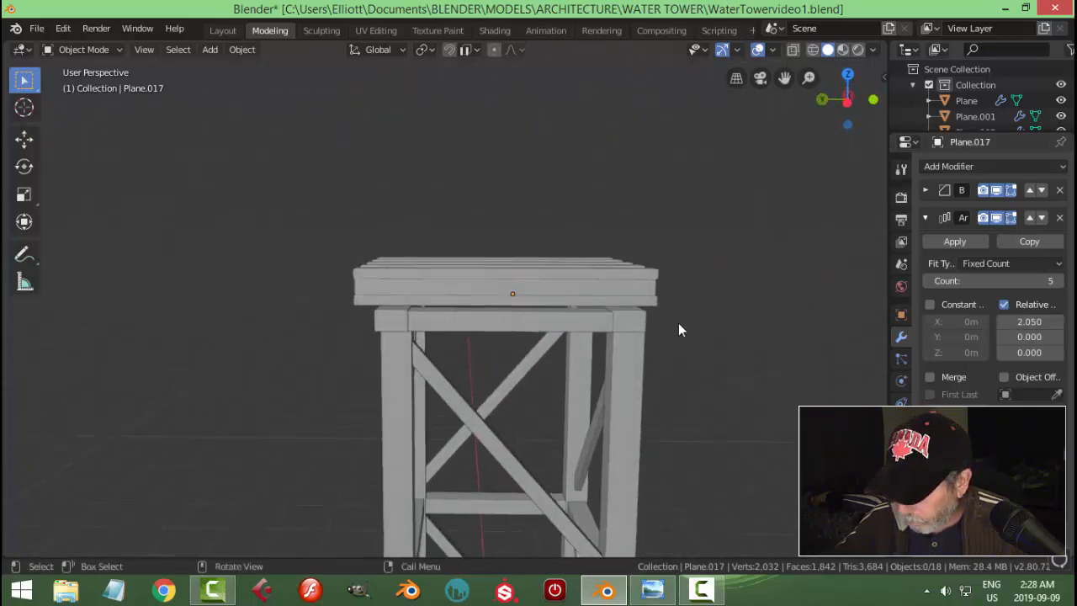
key(KP_3)
scroll(679, 322, up, 3)
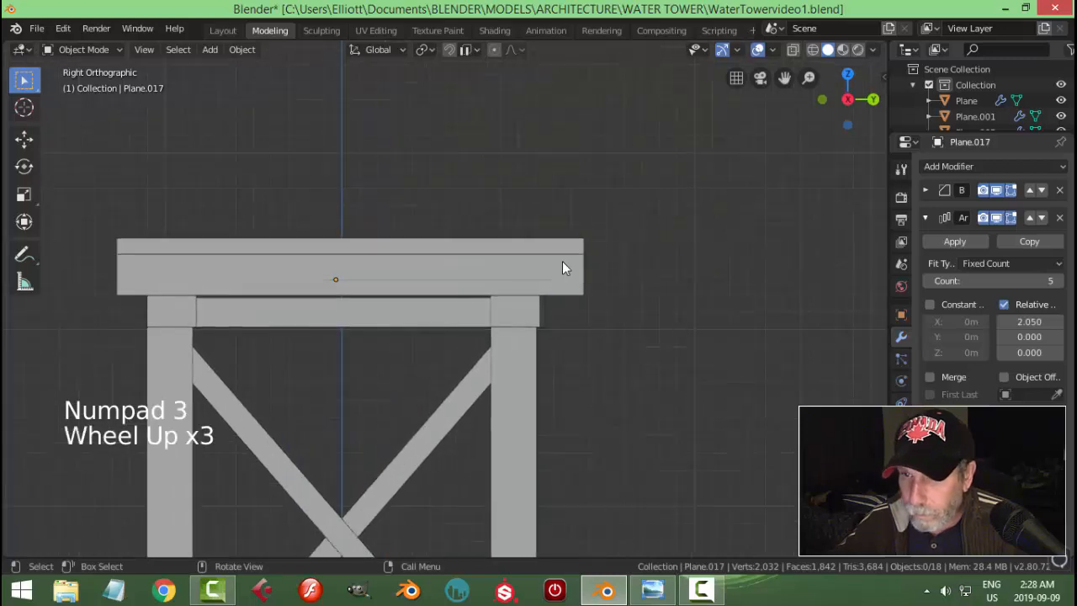
click(387, 290)
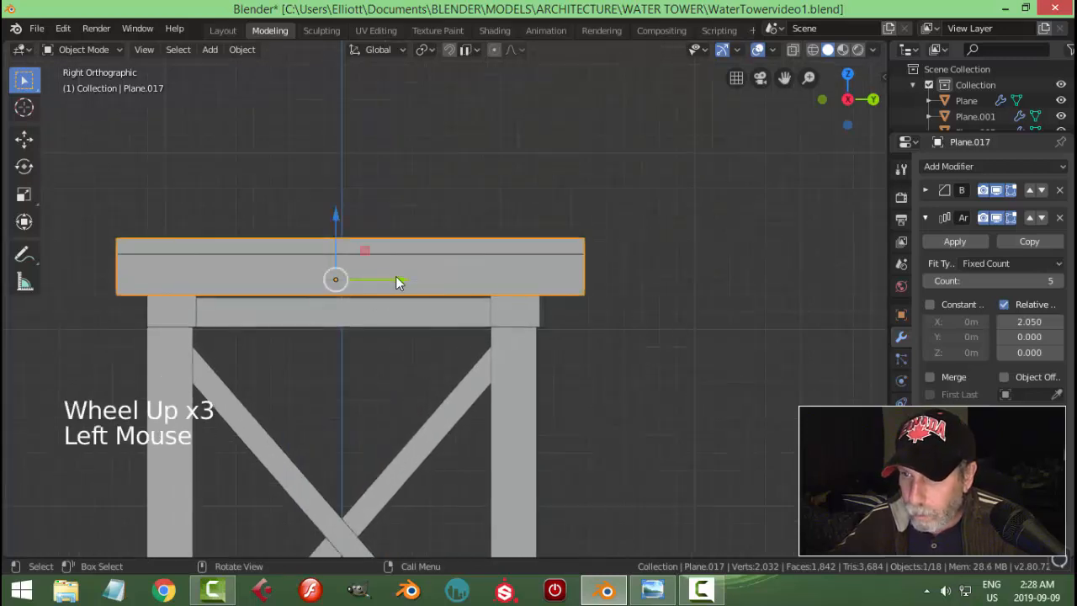
click(397, 282)
key(alt+a)
scroll(705, 331, down, 2)
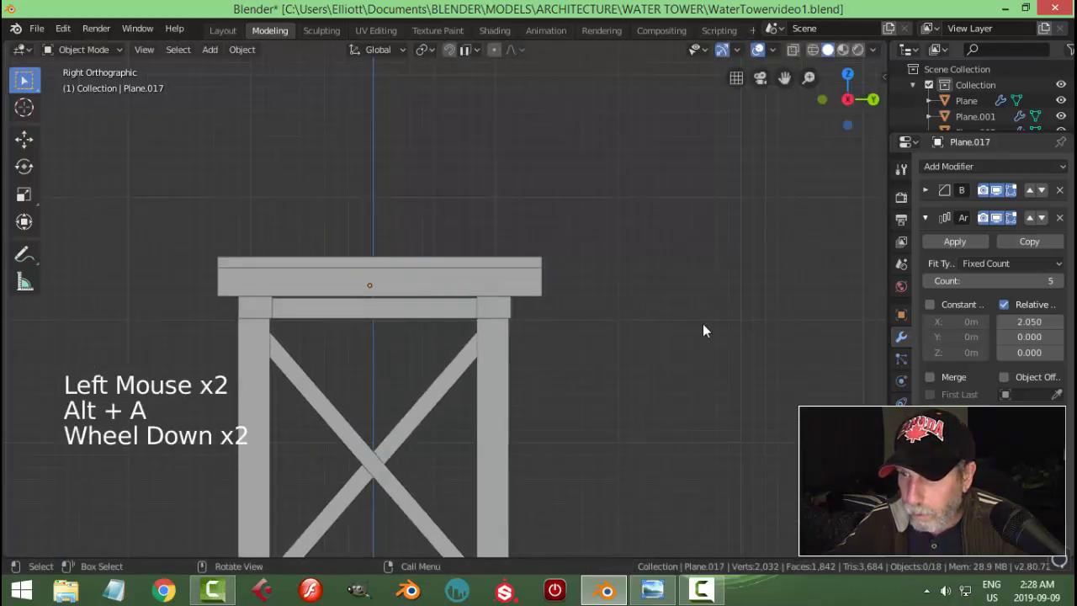
middle_drag(704, 330, 587, 382)
key(ctrl+s)
Step: Compare the tower model with the whole wooden water tower photo in Windows Photo Viewer and return to Blender
scroll(556, 370, down, 3)
middle_drag(525, 370, 538, 296)
scroll(465, 370, up, 2)
scroll(462, 348, down, 2)
middle_drag(475, 293, 488, 309)
click(655, 589)
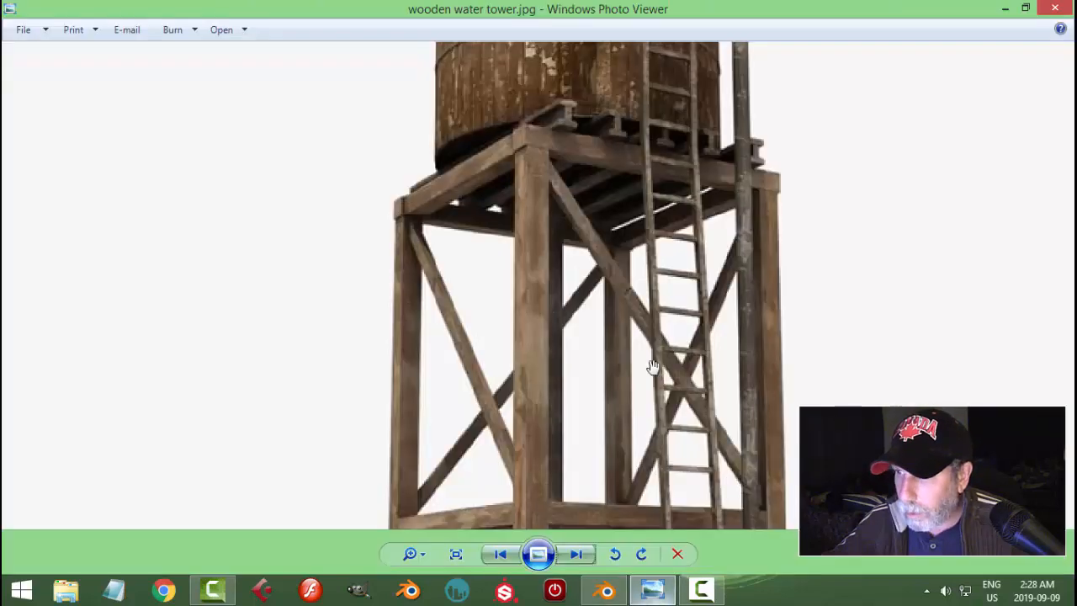
scroll(588, 160, down, 4)
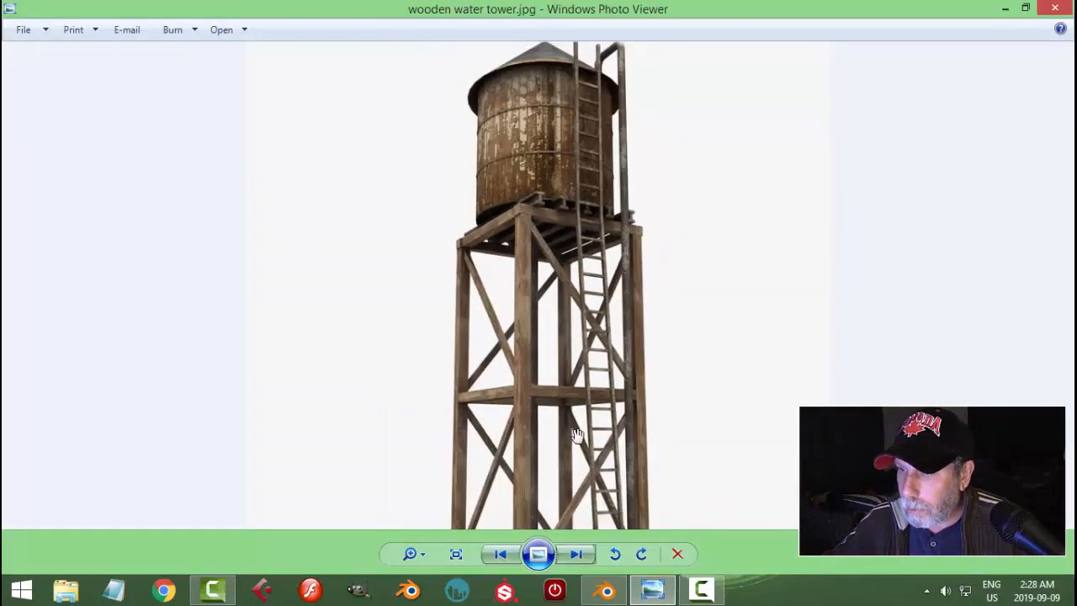
click(603, 595)
Step: Select the two opposite top side beams of the frame and snap the 3D cursor to the midpoint between them
click(427, 141)
middle_drag(427, 141, 493, 197)
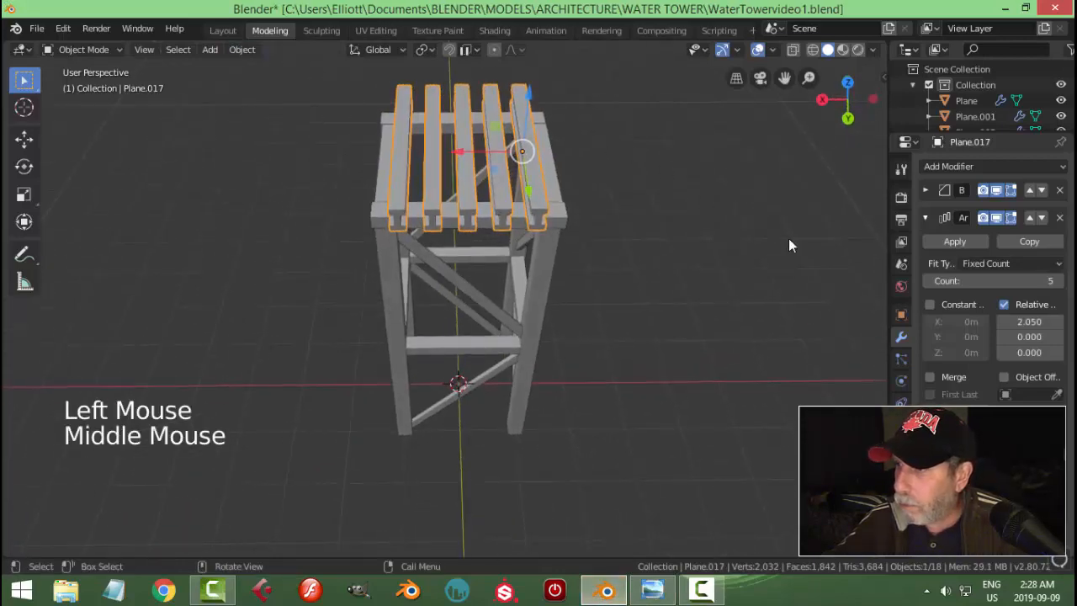
click(916, 212)
middle_drag(567, 266, 568, 223)
click(569, 225)
middle_drag(698, 252, 778, 257)
shift+click(368, 223)
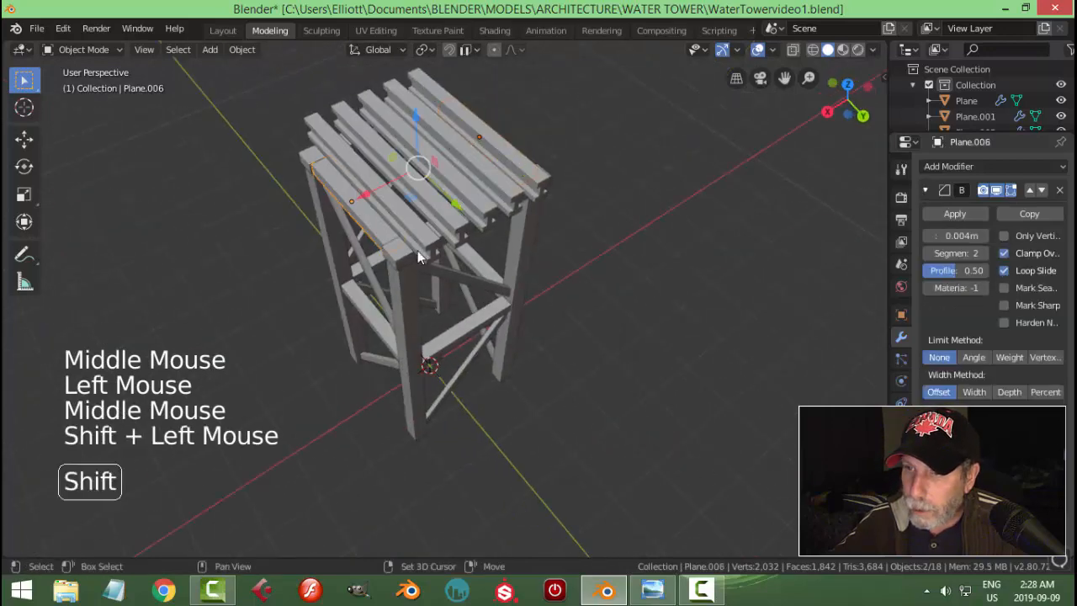
mouse_move(418, 257)
middle_down()
mouse_move(403, 261)
mouse_move(400, 250)
middle_up()
key(shift+s)
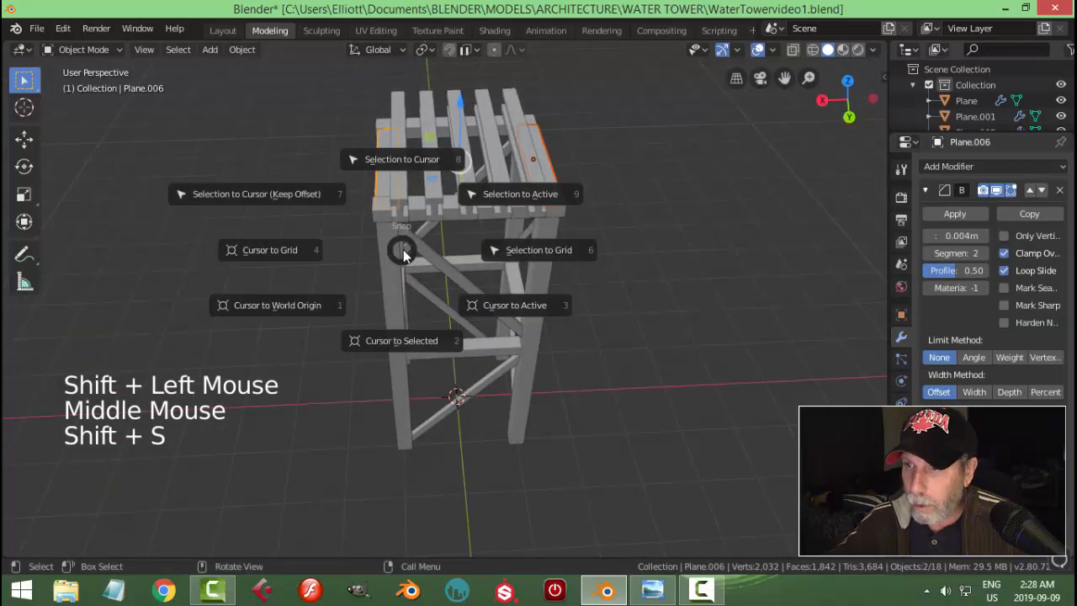
middle_drag(596, 282, 444, 148)
click(425, 51)
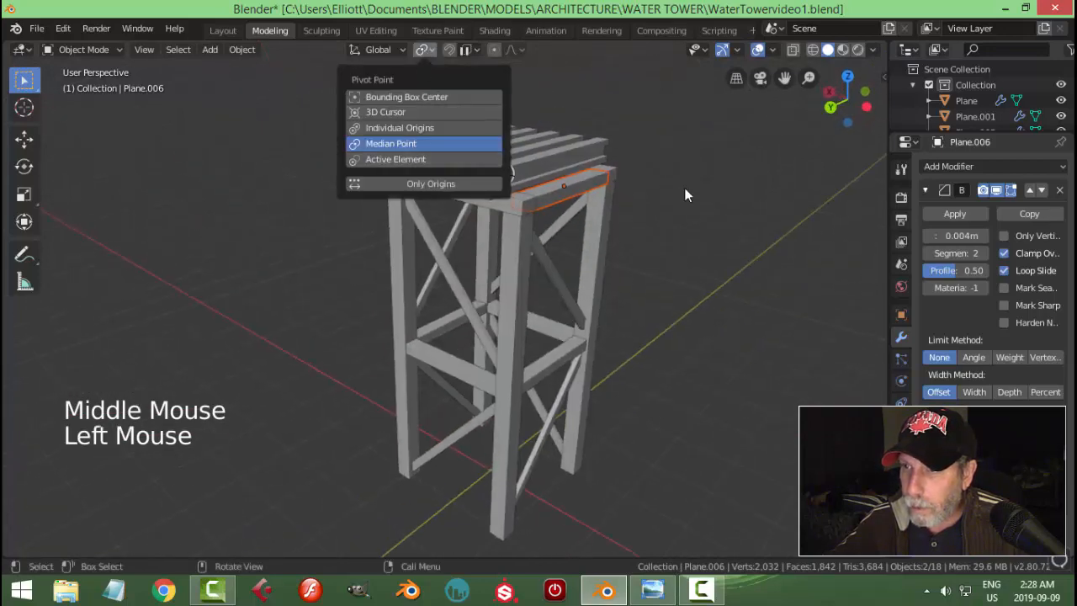
key(alt+a)
middle_drag(673, 240, 656, 252)
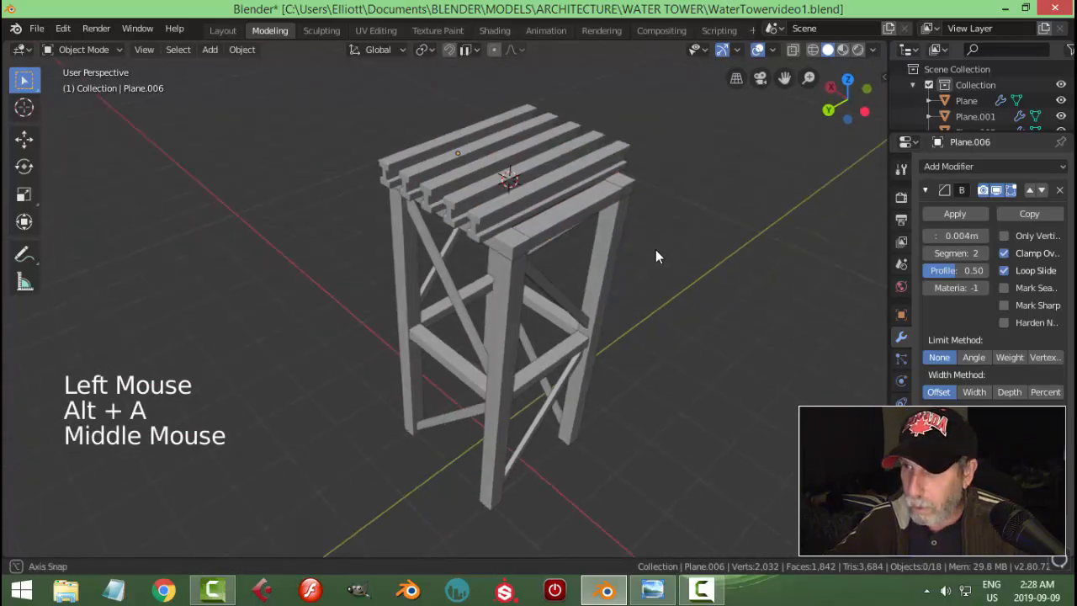
Step: Add a cylinder at the 3D cursor with 18 vertices and its cap fill type set to Nothing
key(shift+a)
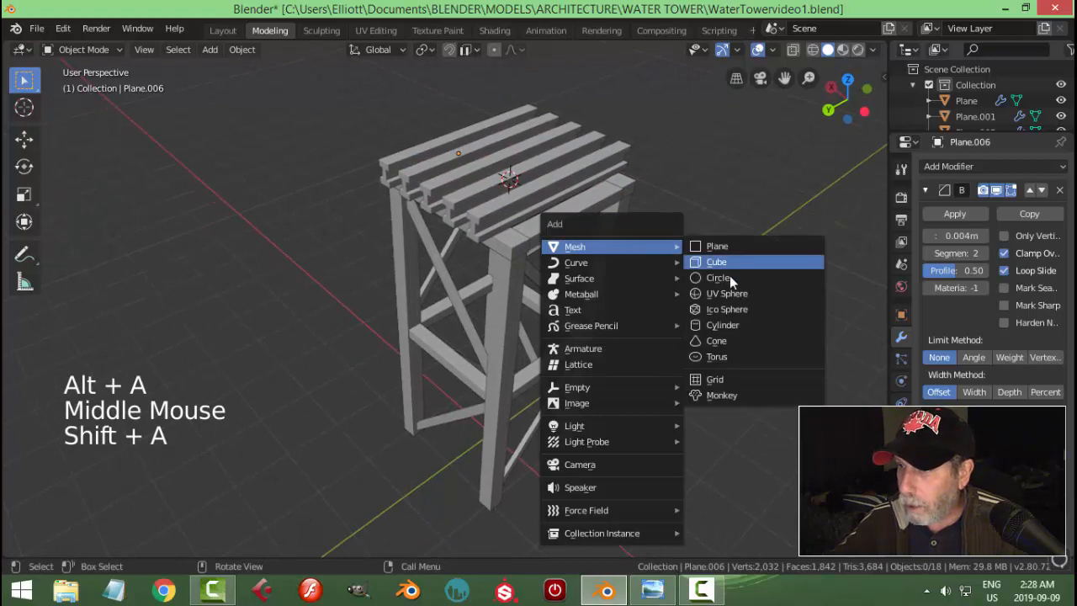
click(724, 325)
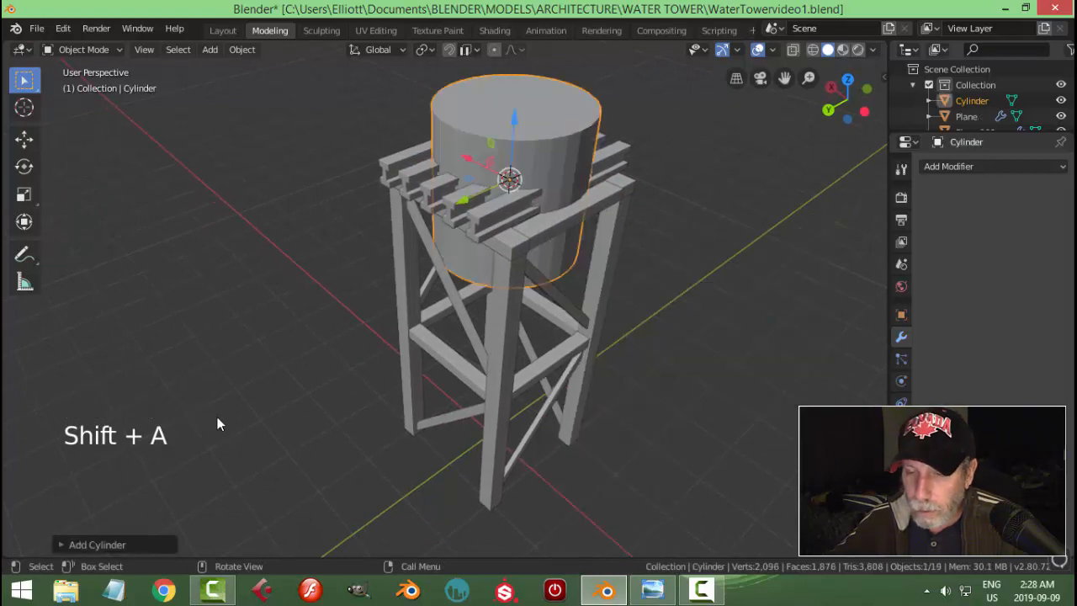
click(87, 547)
double_click(225, 357)
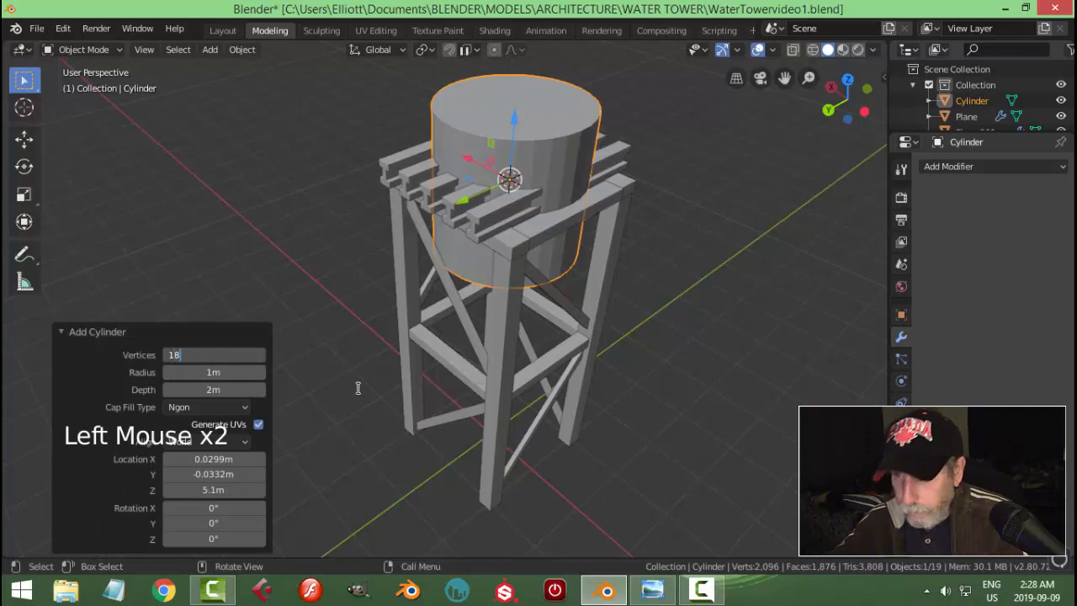
key(Return)
click(213, 407)
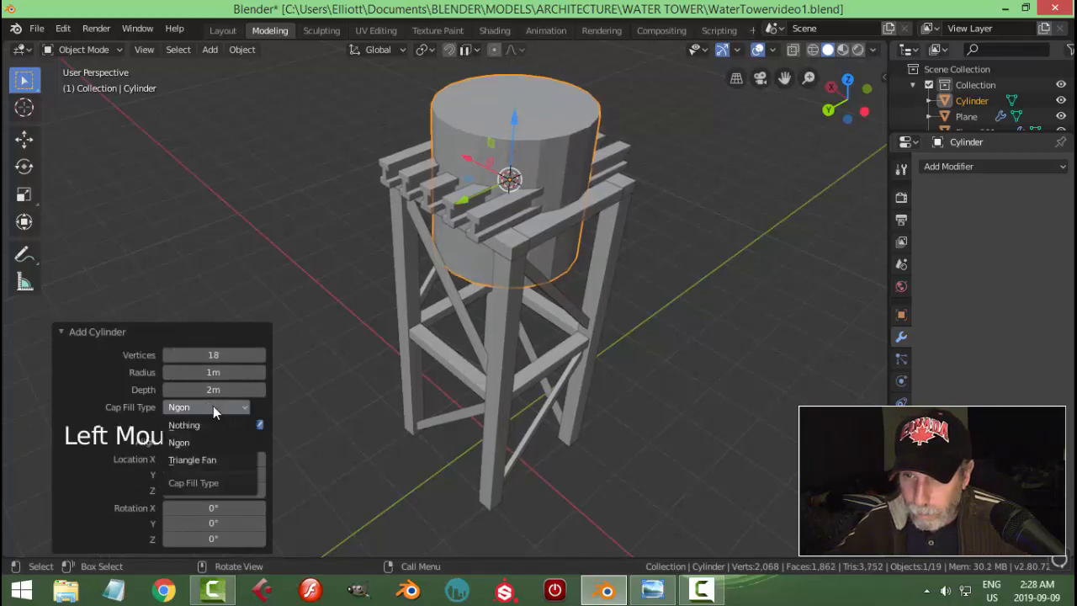
click(193, 423)
Step: Raise the cylinder onto the I-beams and widen its mesh to about 1.368 along X and Y, keeping its height
middle_drag(628, 295, 481, 247)
scroll(544, 281, down, 3)
drag(480, 246, 474, 187)
middle_drag(613, 282, 594, 255)
key(Tab)
key(s)
key(shift+z)
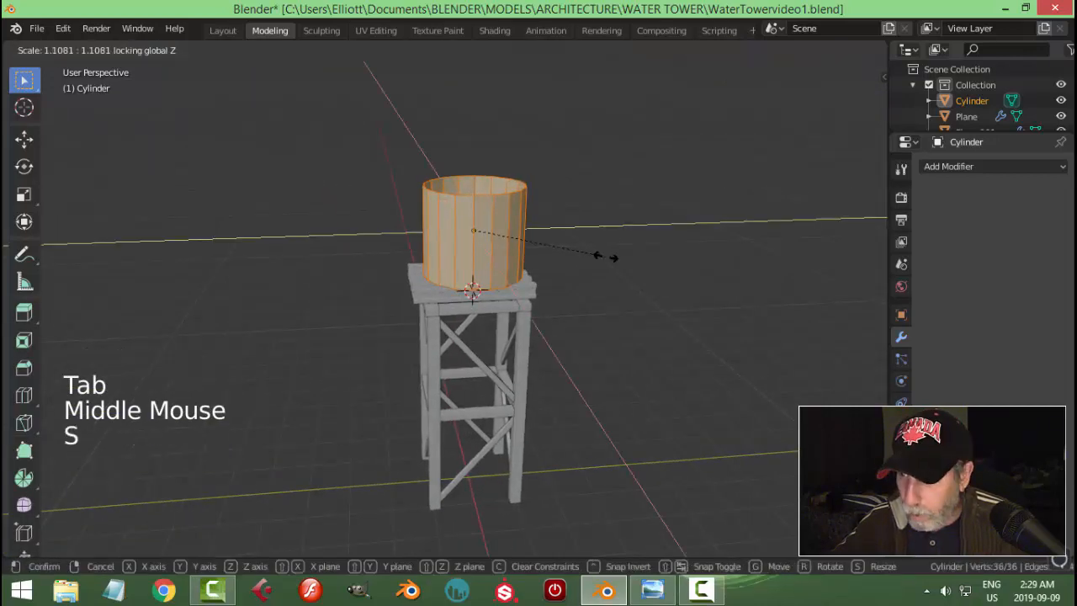
click(638, 255)
middle_drag(638, 255, 531, 239)
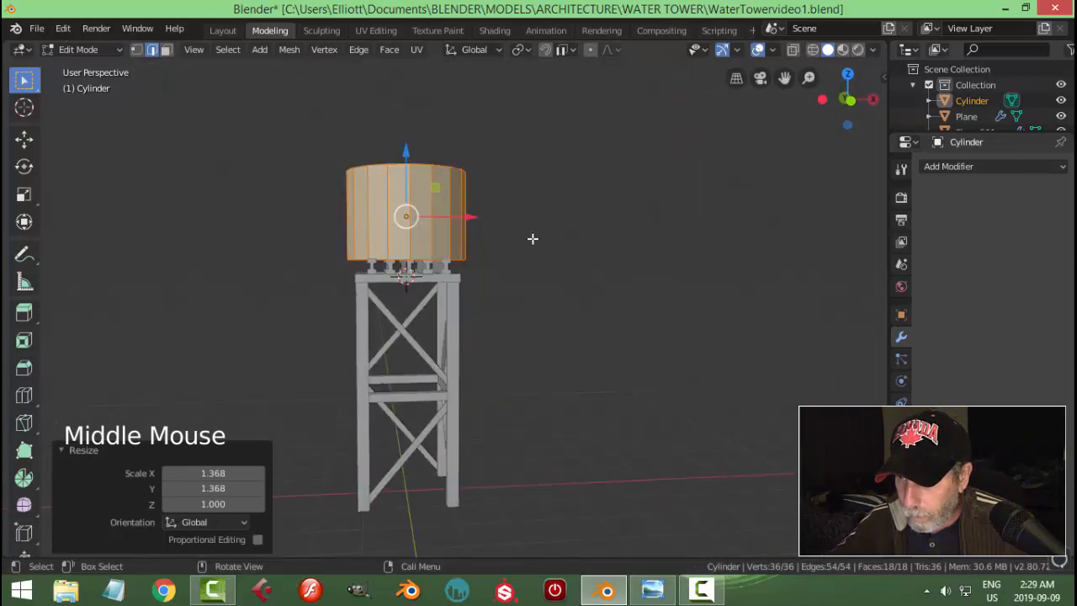
Step: Narrow the cylinder along X and Y by about 0.891 and again by about 0.941, checking against the water tower photo
key(s)
key(shift+z)
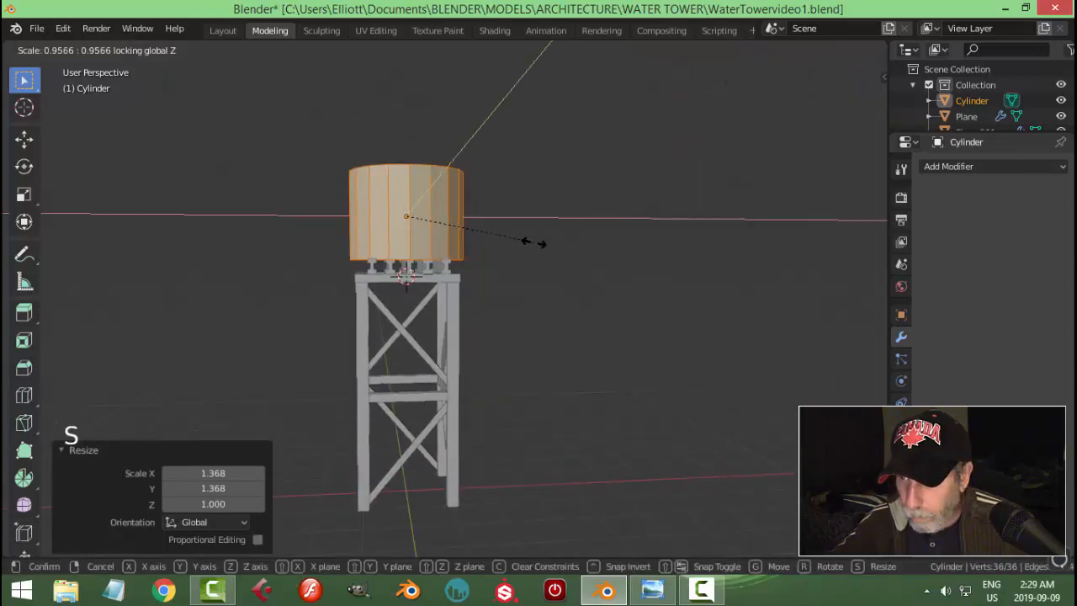
click(525, 243)
middle_drag(516, 250, 637, 443)
click(654, 591)
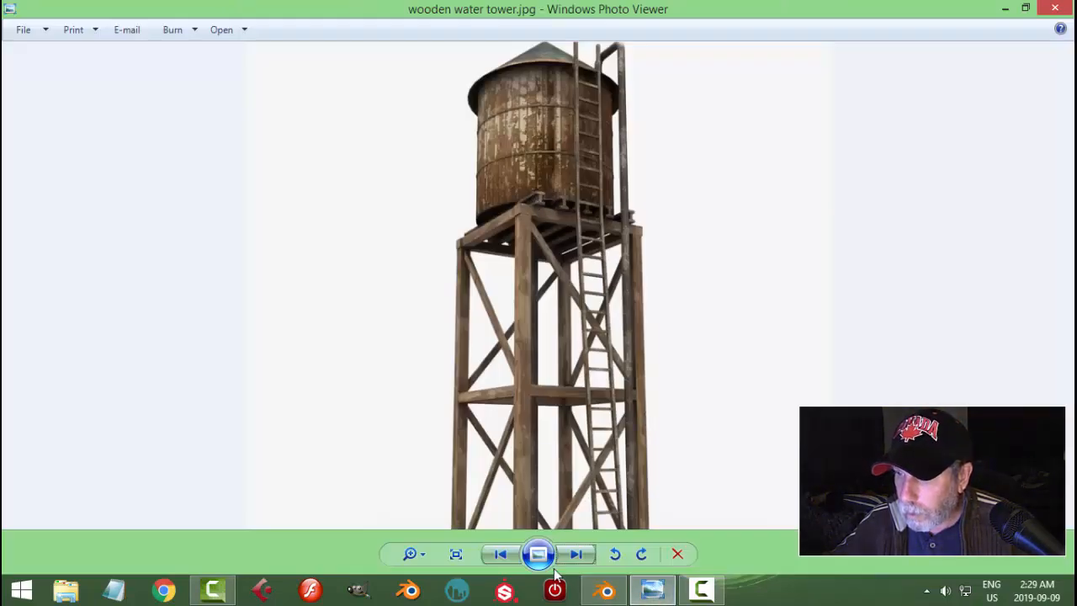
click(606, 591)
middle_drag(561, 494, 647, 312)
key(s)
key(shift+z)
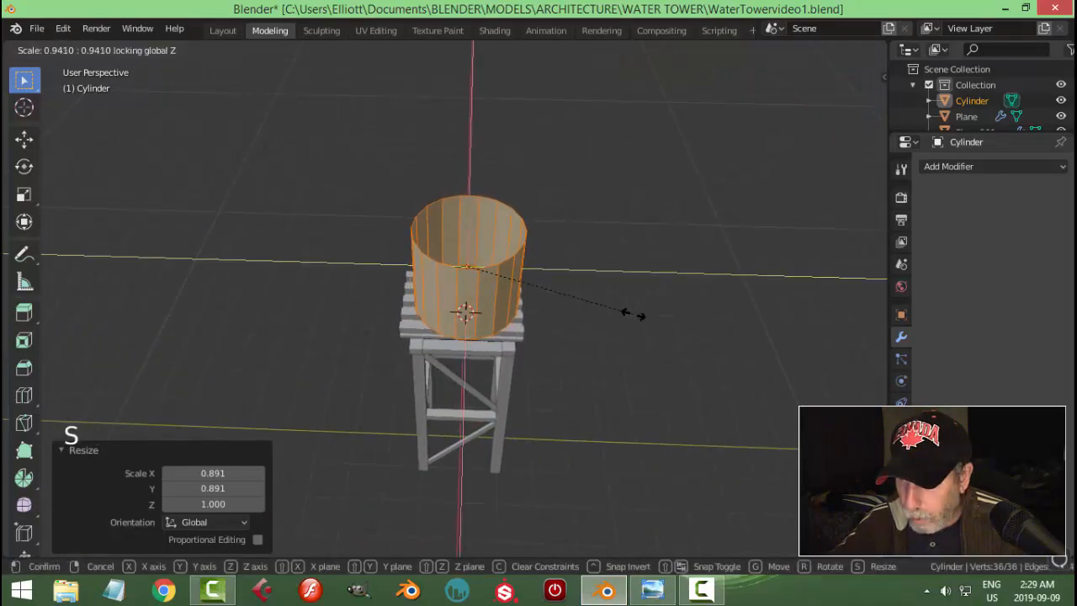
click(633, 315)
Step: Examine from the top view how the cylinder and I-beams line up with the tower frame
key(KP_7)
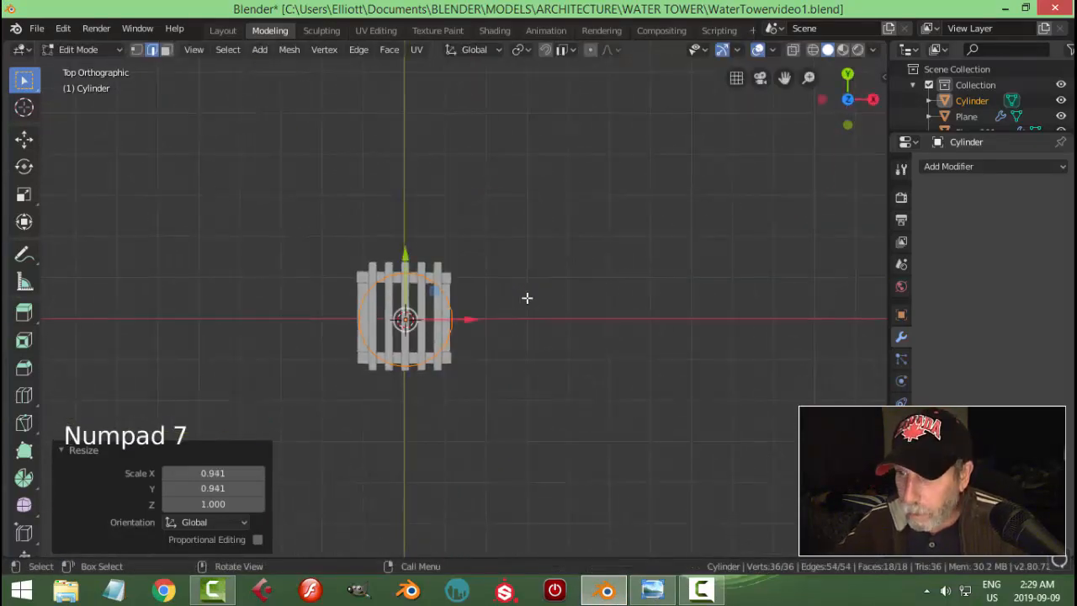
scroll(526, 297, up, 3)
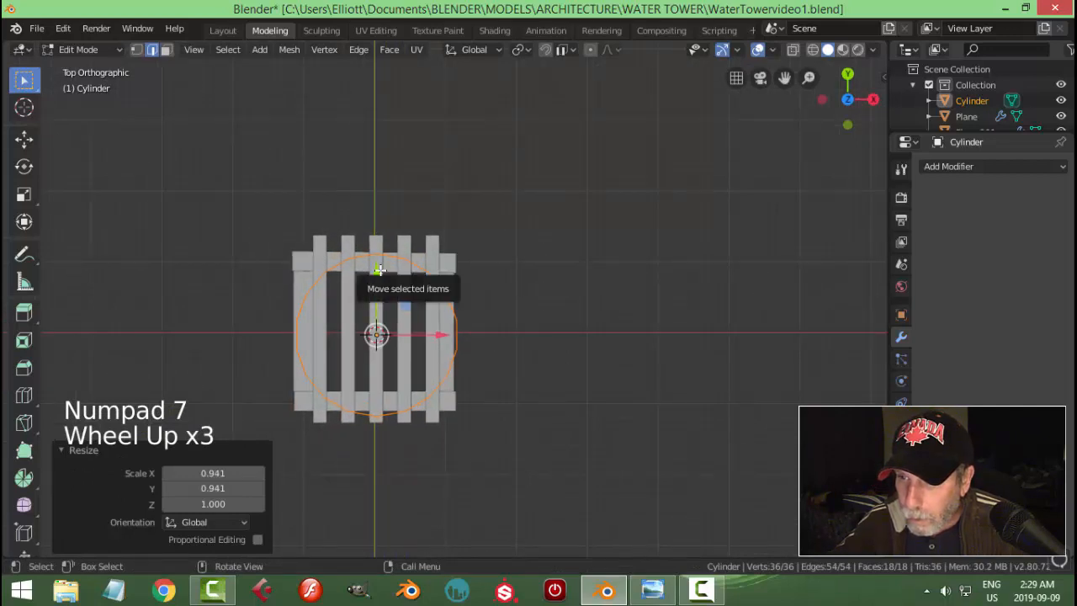
key(Tab)
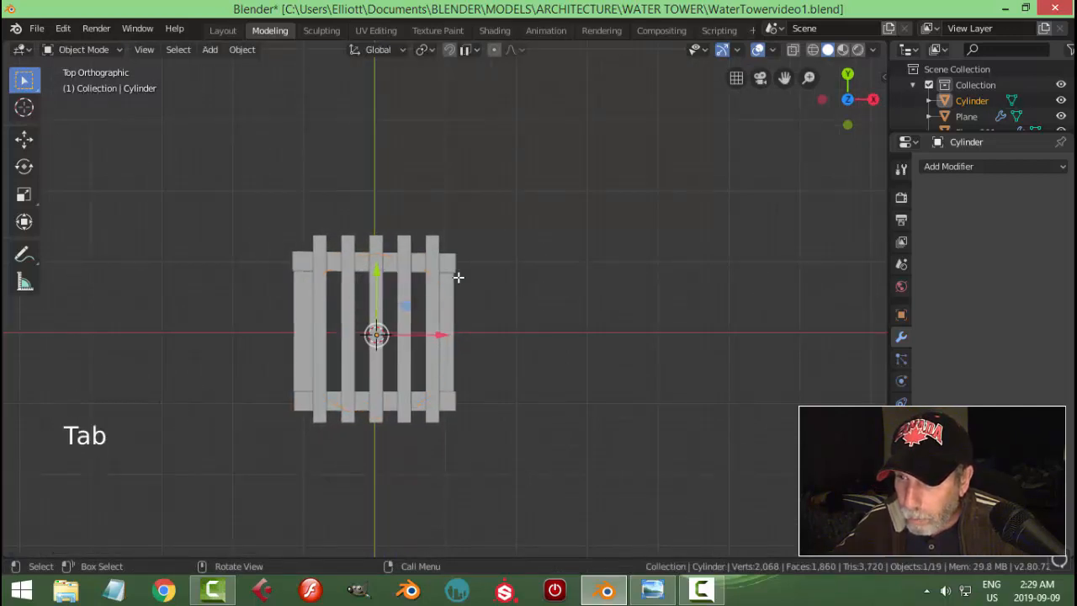
click(430, 246)
click(383, 257)
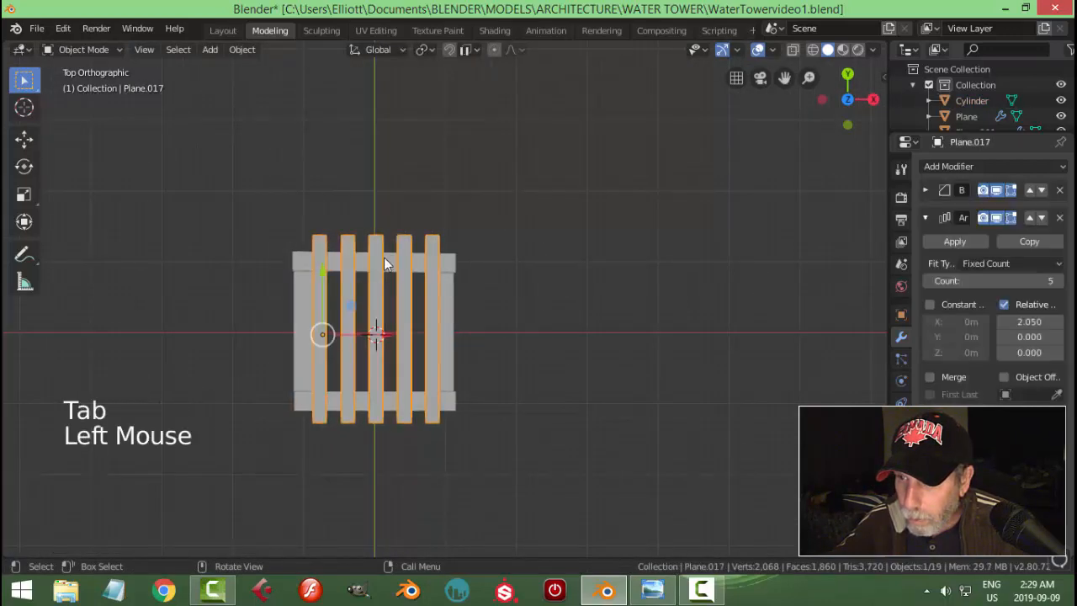
click(320, 270)
key(alt+a)
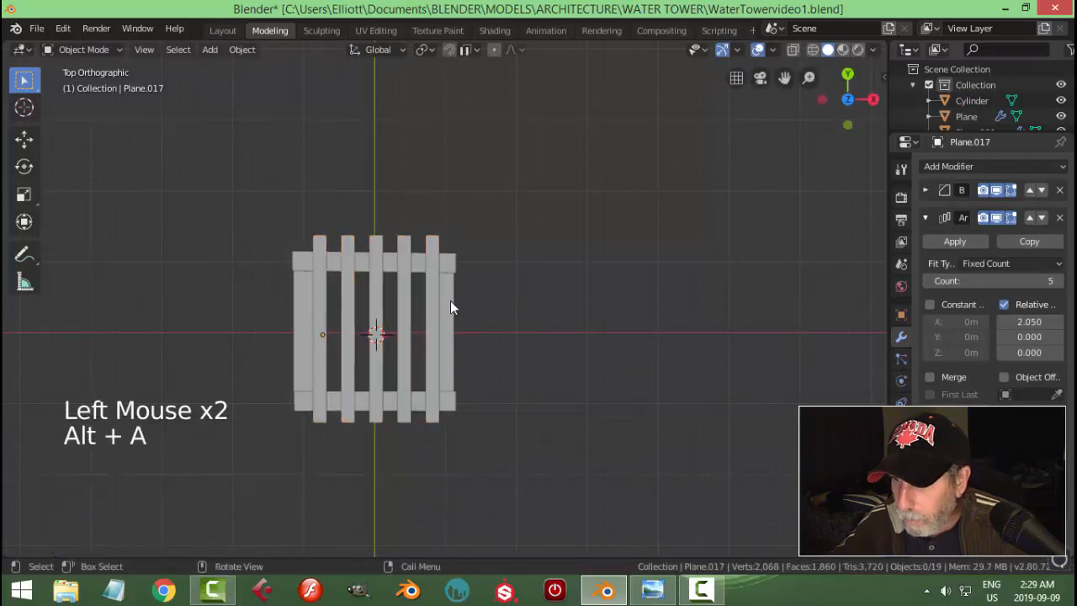
mouse_move(450, 301)
middle_down()
mouse_move(485, 329)
mouse_move(454, 299)
middle_up()
Step: Extrude the cylinder's bottom edge loop inward, scaling it to about 0.781
click(454, 327)
click(388, 238)
middle_drag(389, 237, 387, 277)
scroll(423, 233, up, 2)
shift+middle_drag(423, 233, 424, 322)
key(Tab)
scroll(421, 317, up, 2)
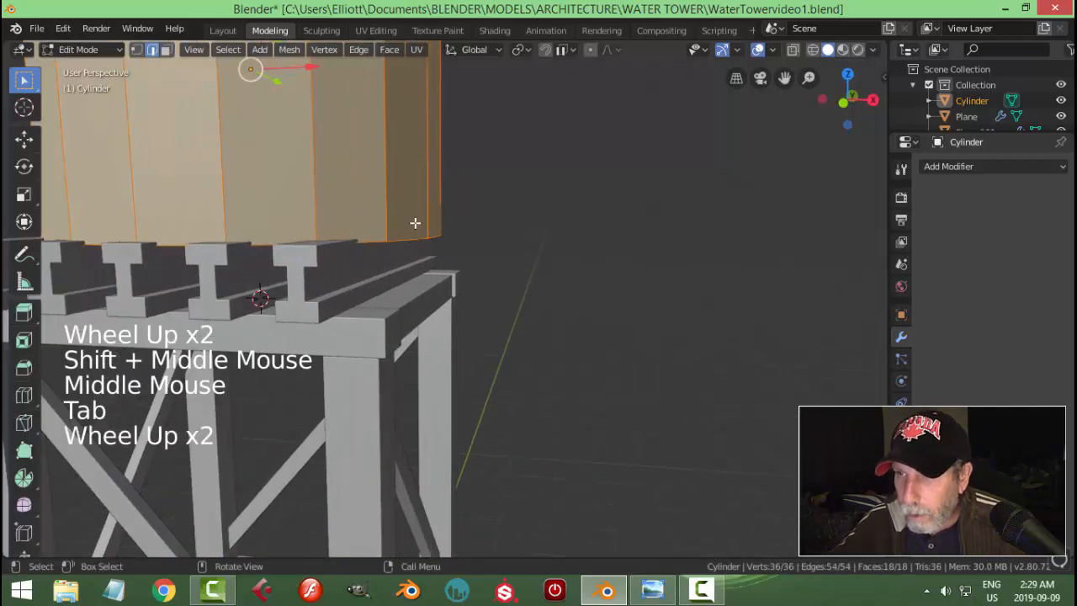
key(alt+a)
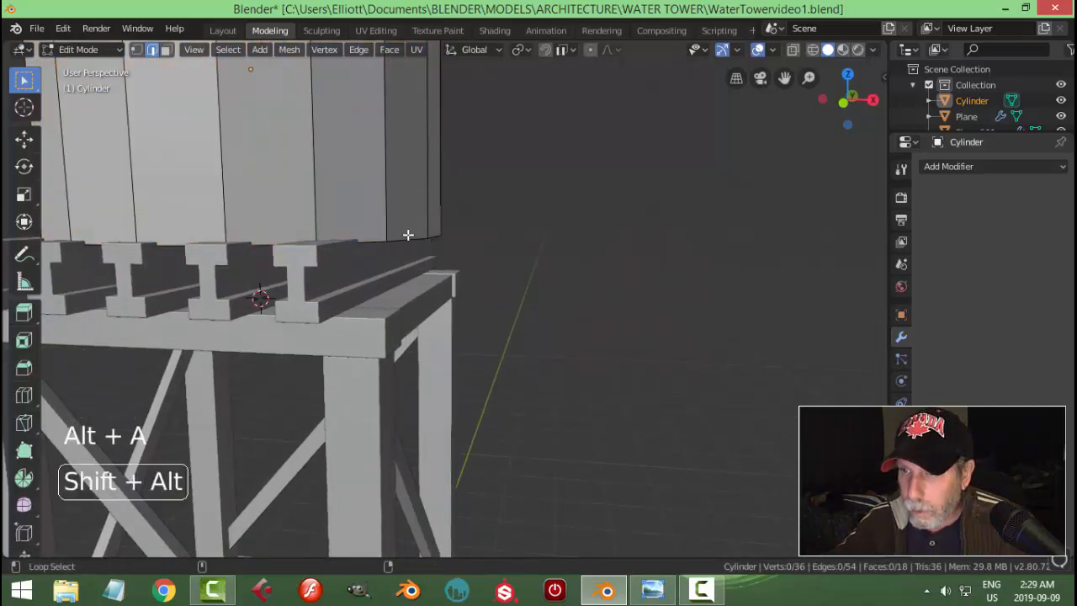
alt+shift+click(409, 236)
middle_drag(409, 236, 570, 224)
key(e)
key(s)
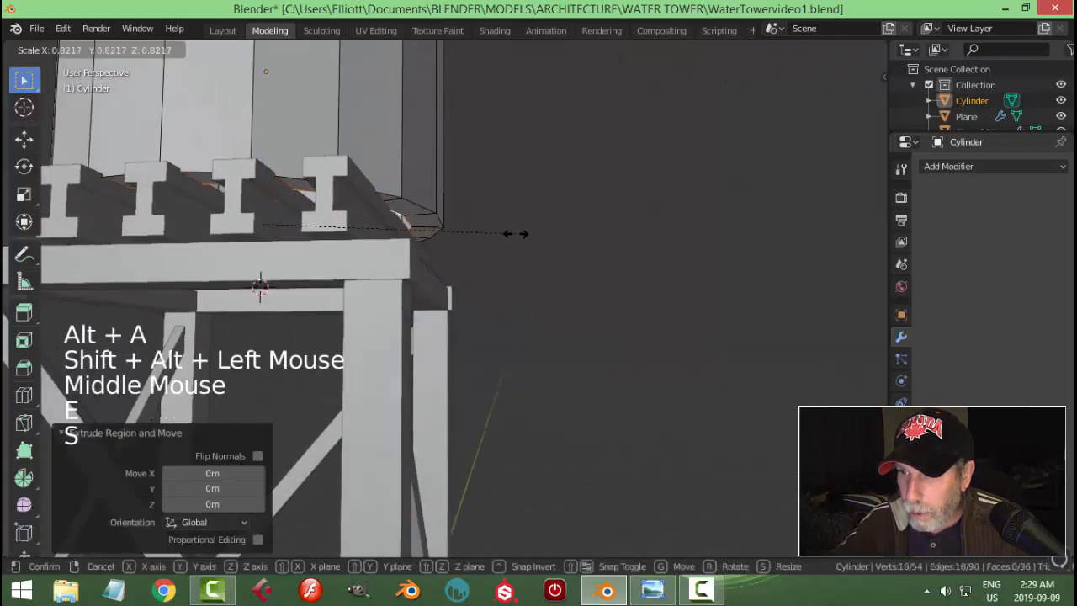
click(505, 235)
Step: Close the opening in the cylinder's bottom with a Grid Fill using a span of 4
click(389, 49)
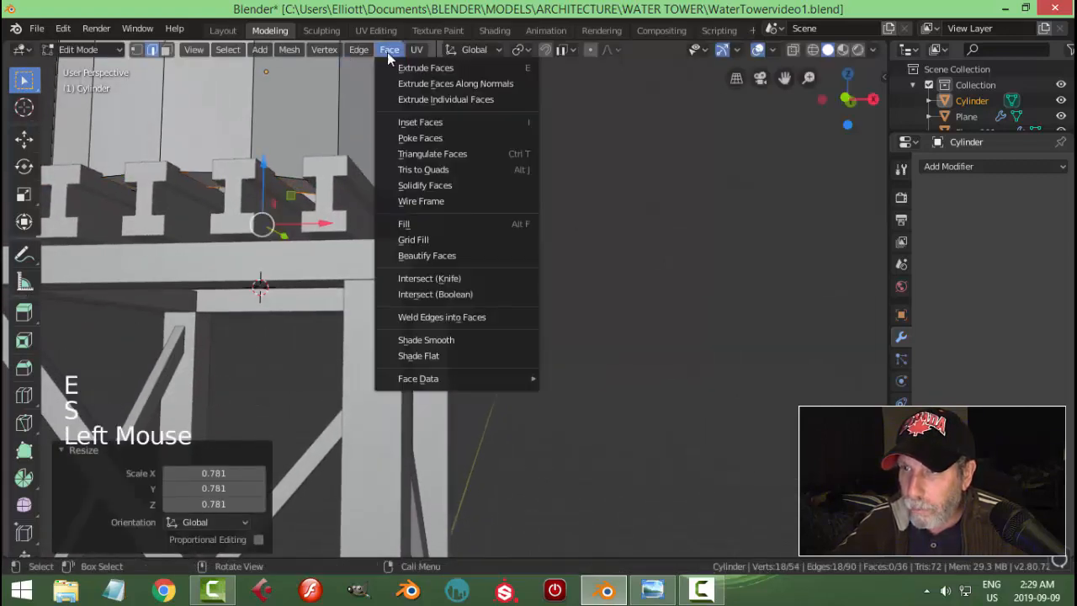
click(417, 239)
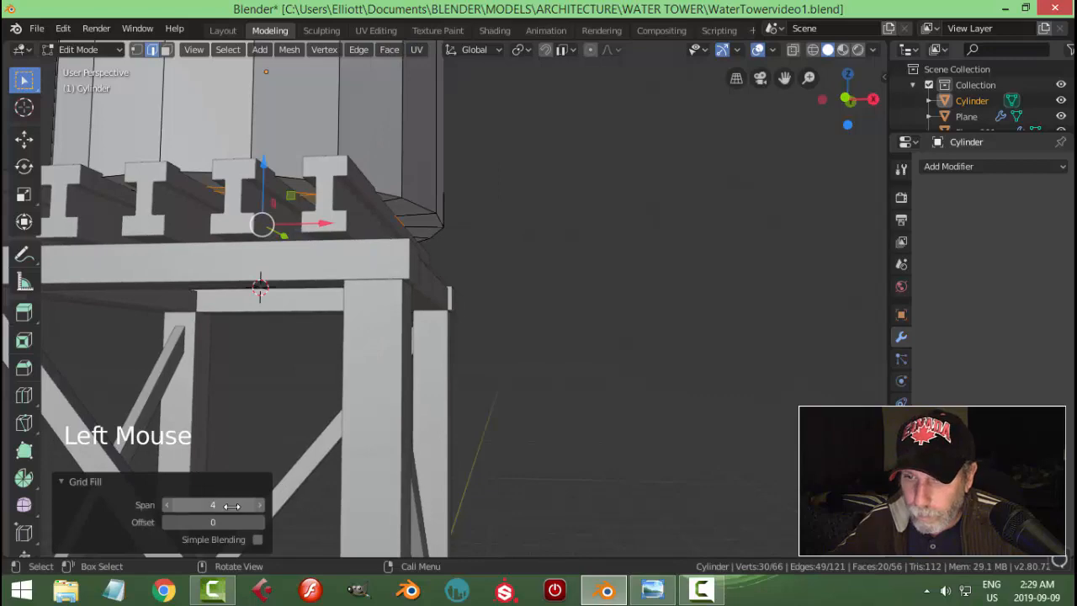
key(alt+a)
middle_drag(496, 236, 404, 214)
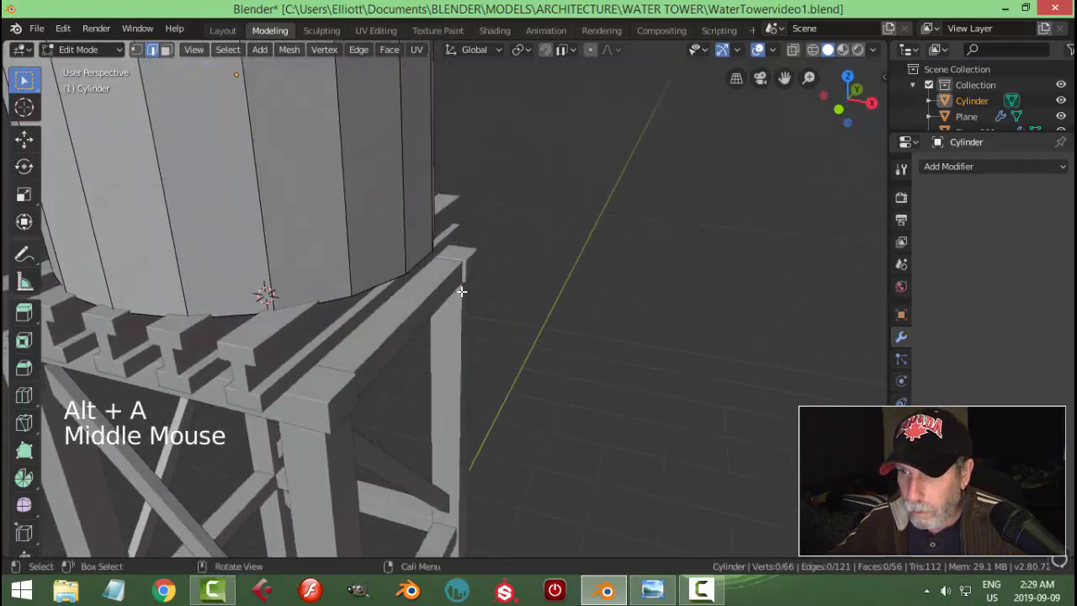
scroll(404, 215, down, 3)
key(a)
drag(330, 158, 330, 158)
key(alt+a)
scroll(510, 230, down, 2)
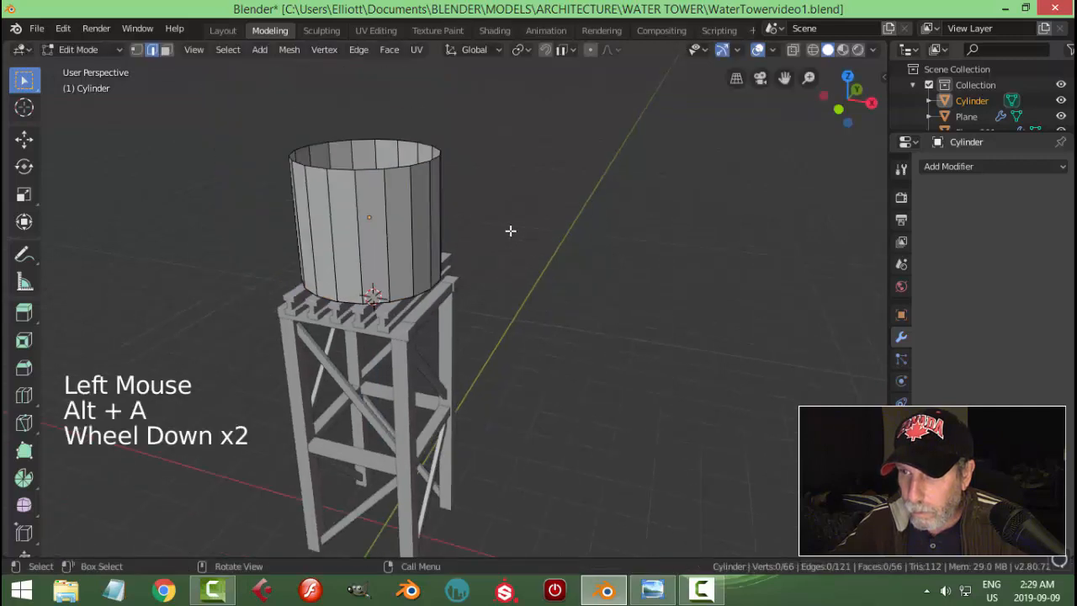
Step: Compare the tank's shape with the wooden water tower photo in Windows Photo Viewer and return to Blender
middle_drag(510, 231, 510, 299)
mouse_move(510, 299)
middle_down()
mouse_move(517, 317)
mouse_move(518, 293)
middle_up()
click(645, 591)
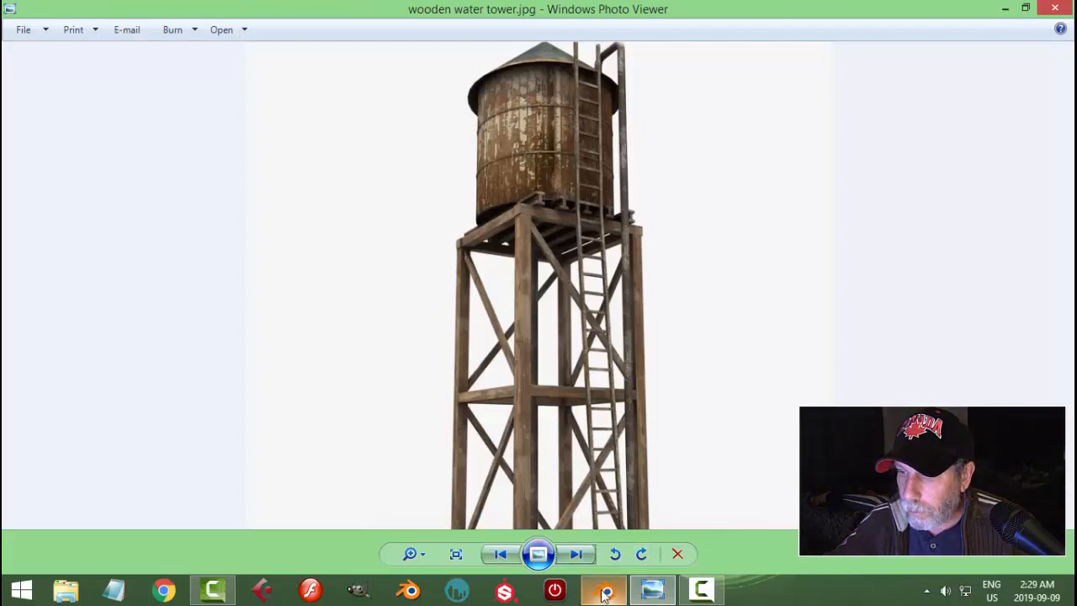
mouse_move(602, 594)
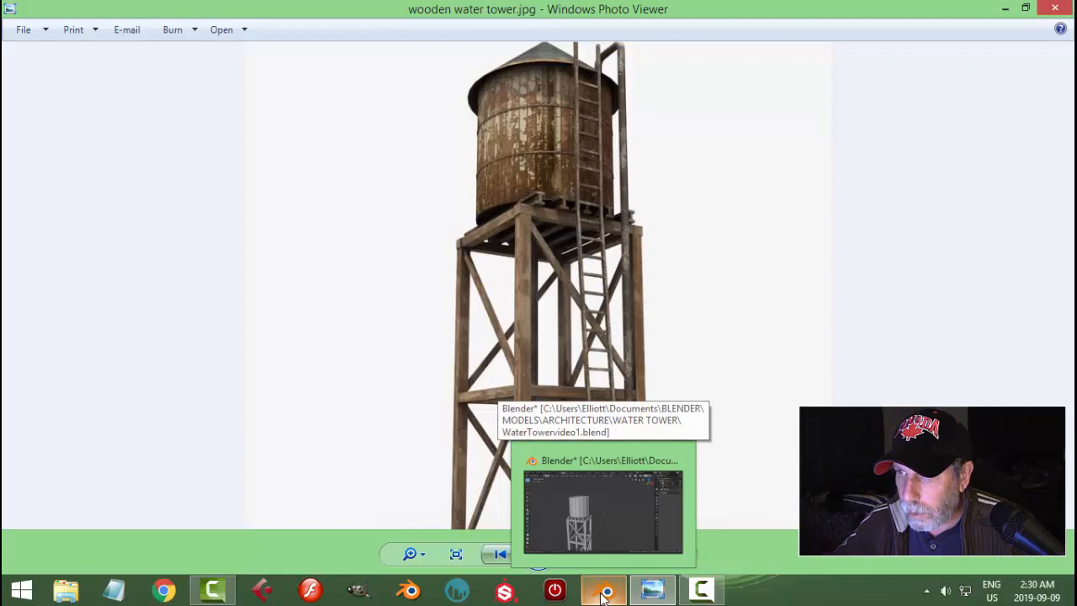
click(602, 594)
middle_drag(524, 332, 522, 348)
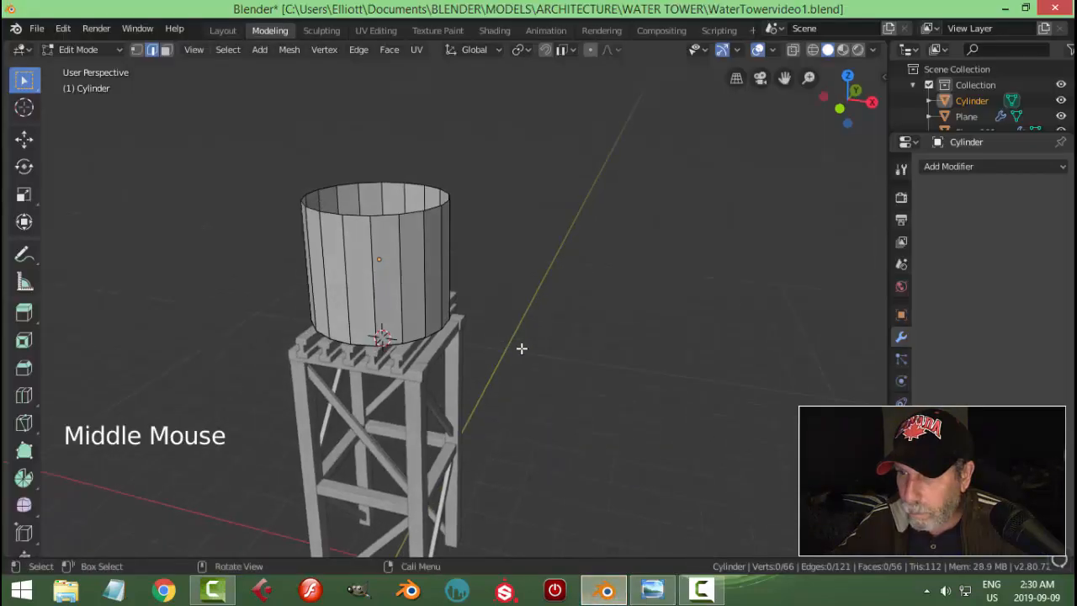
Step: Duplicate the tank's top edge loop, raise the copy about 0.186 m and separate it into its own object
alt+shift+click(407, 216)
scroll(477, 295, down, 2)
middle_drag(476, 295, 477, 349)
middle_drag(476, 349, 478, 339)
key(shift+d)
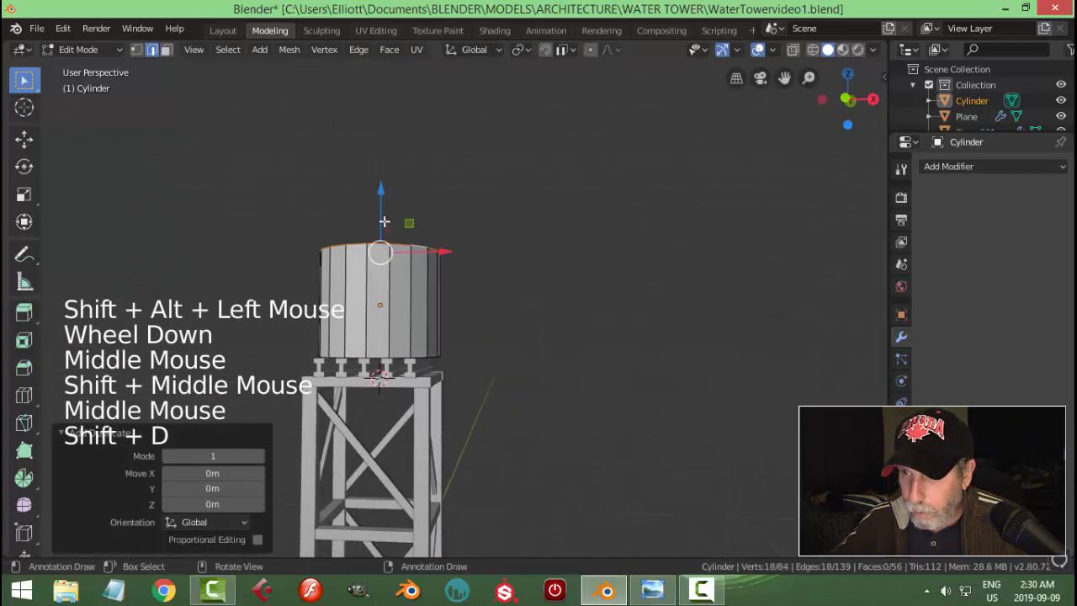
click(385, 176)
key(p)
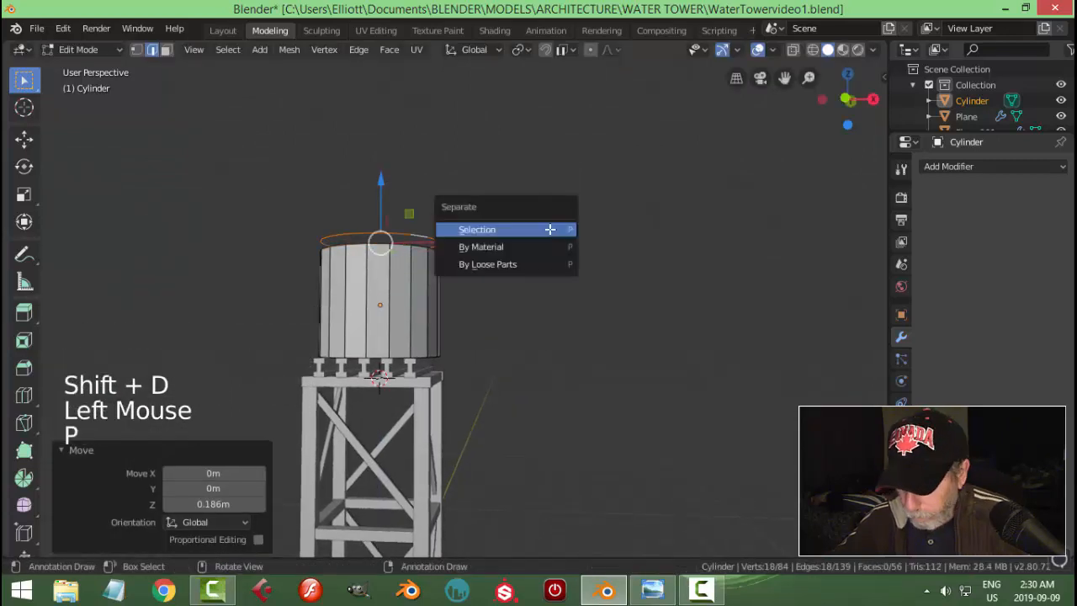
click(549, 229)
Step: Scale the separated ring to about 1.182 so it overhangs the tank, and lower it slightly toward the tank's rim
key(Tab)
click(433, 241)
middle_drag(433, 241, 388, 249)
drag(388, 249, 397, 261)
key(Tab)
middle_drag(527, 264, 508, 314)
key(a)
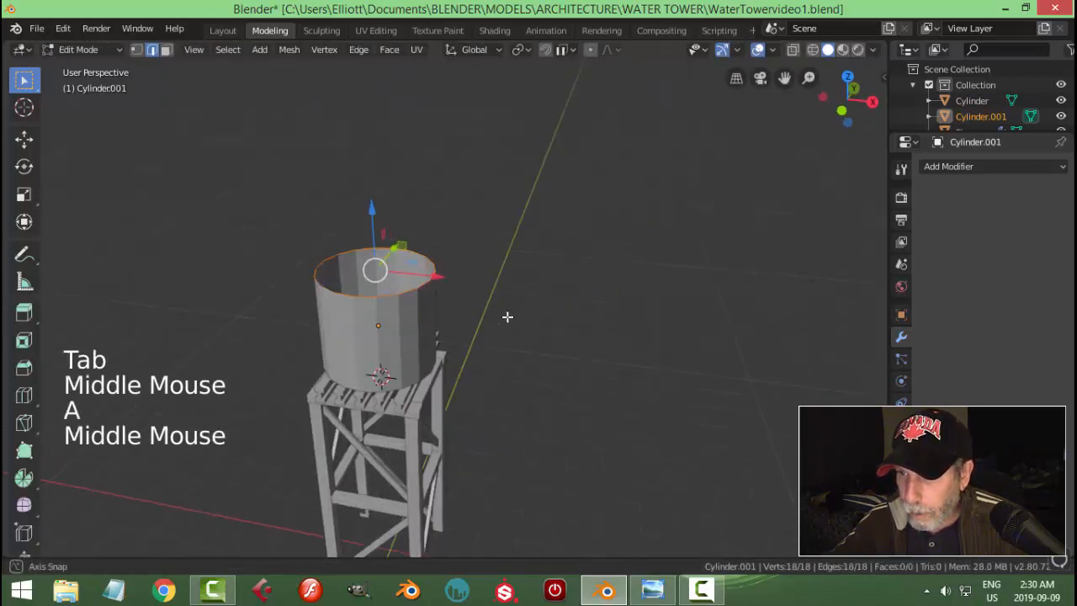
key(s)
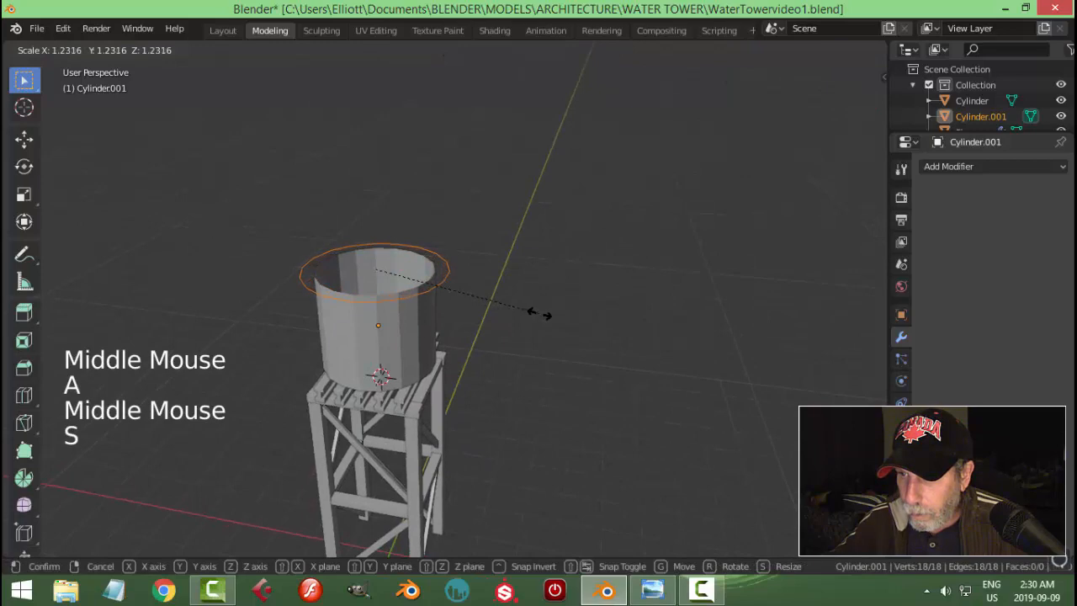
click(532, 313)
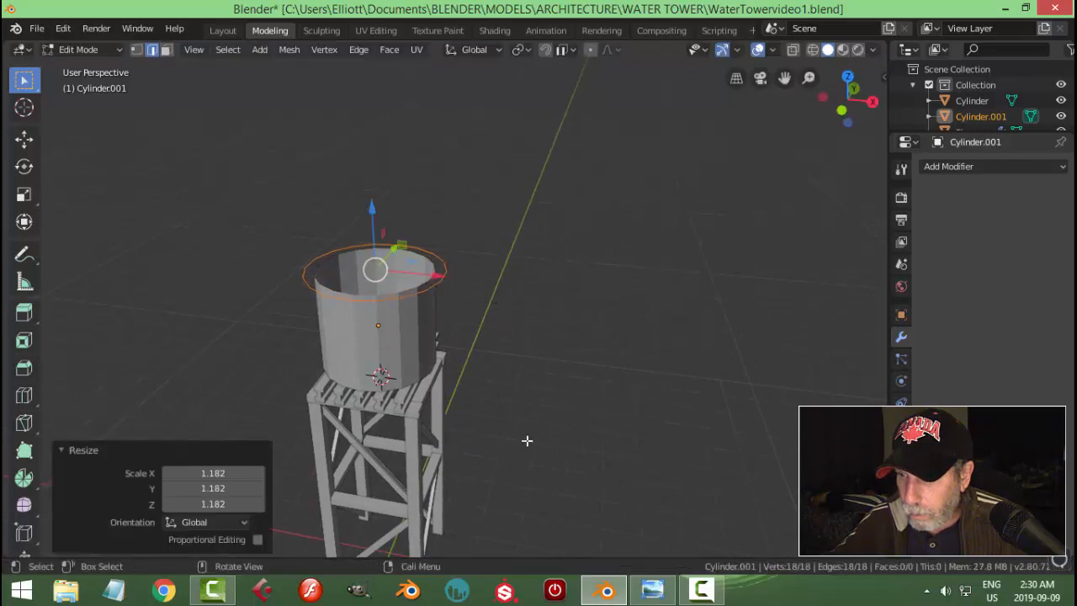
click(652, 592)
click(606, 592)
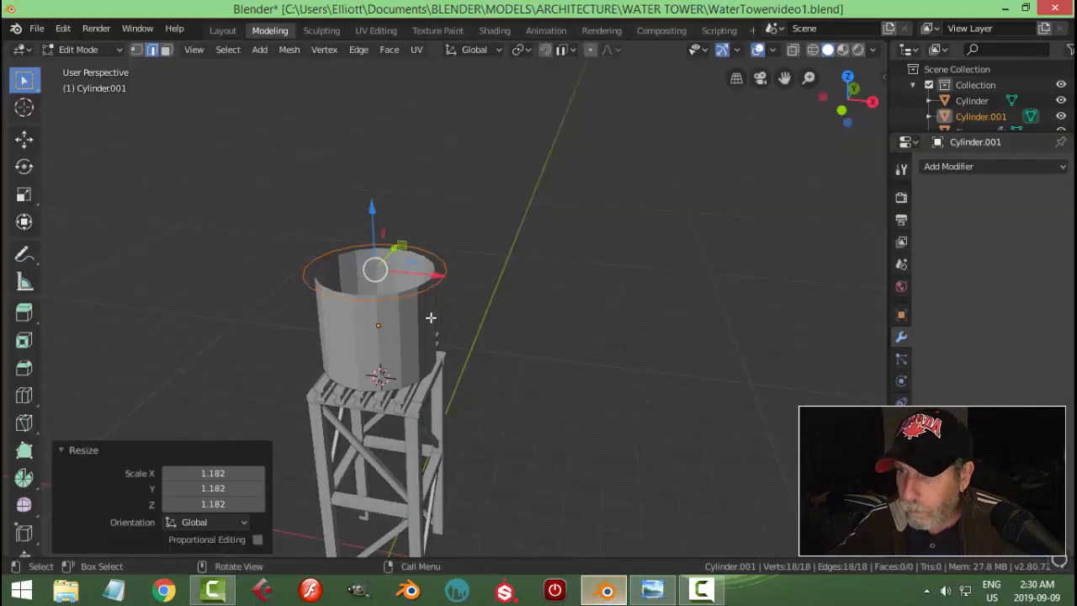
drag(374, 215, 376, 219)
Step: Extrude the ring upward about 1.39 m and scale its top edge to about 0.215 to form a conical roof
middle_drag(427, 313, 452, 284)
key(e)
drag(377, 200, 385, 122)
key(s)
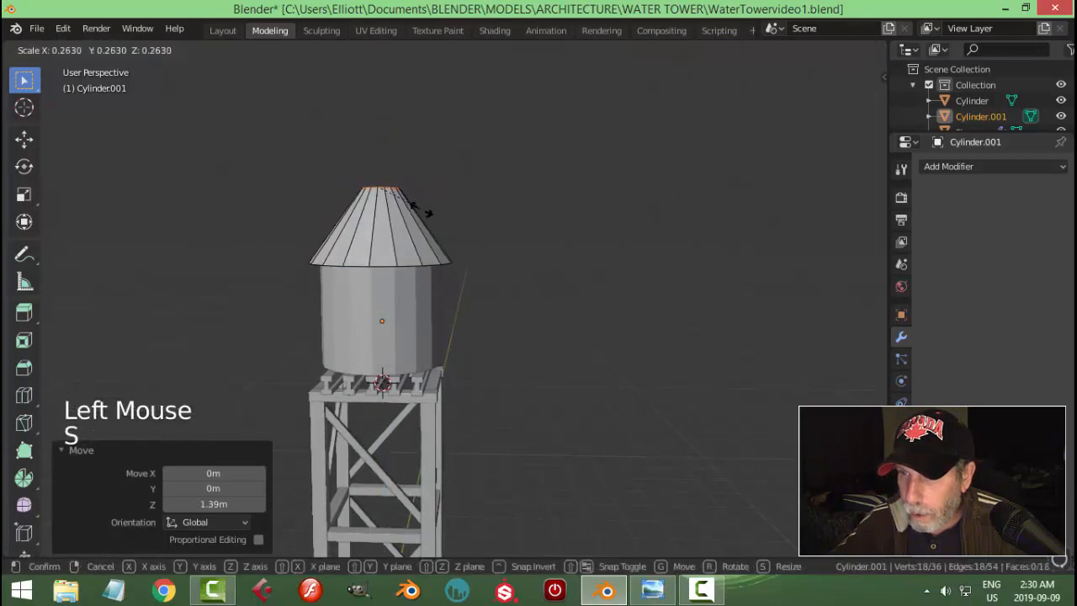
click(412, 213)
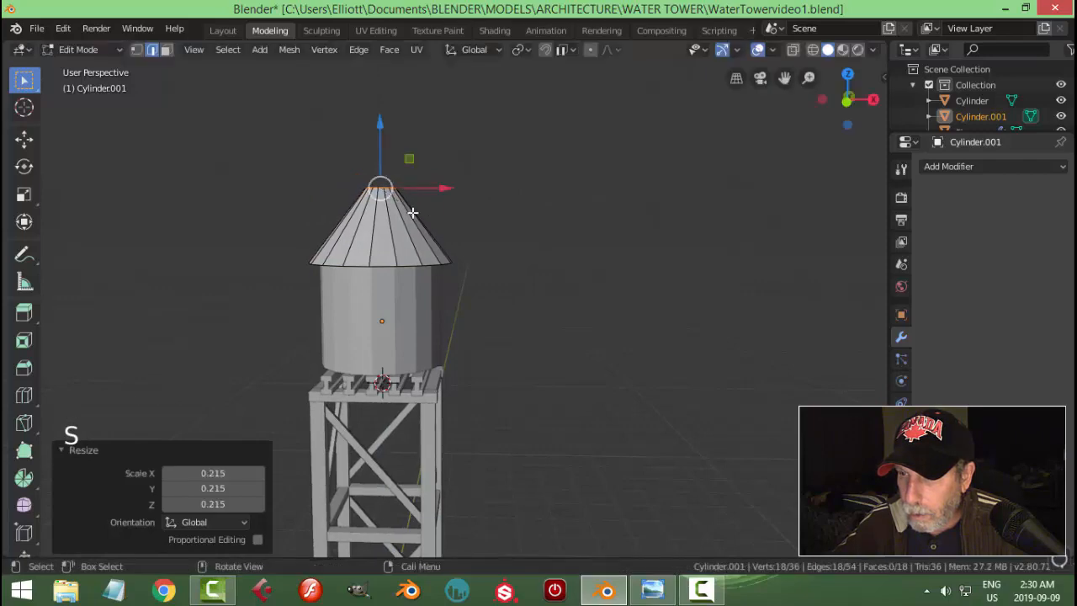
Step: Match the roof to the reference photo by lowering its top edge about 0.307 m and scaling it to about 0.328
click(639, 590)
click(605, 591)
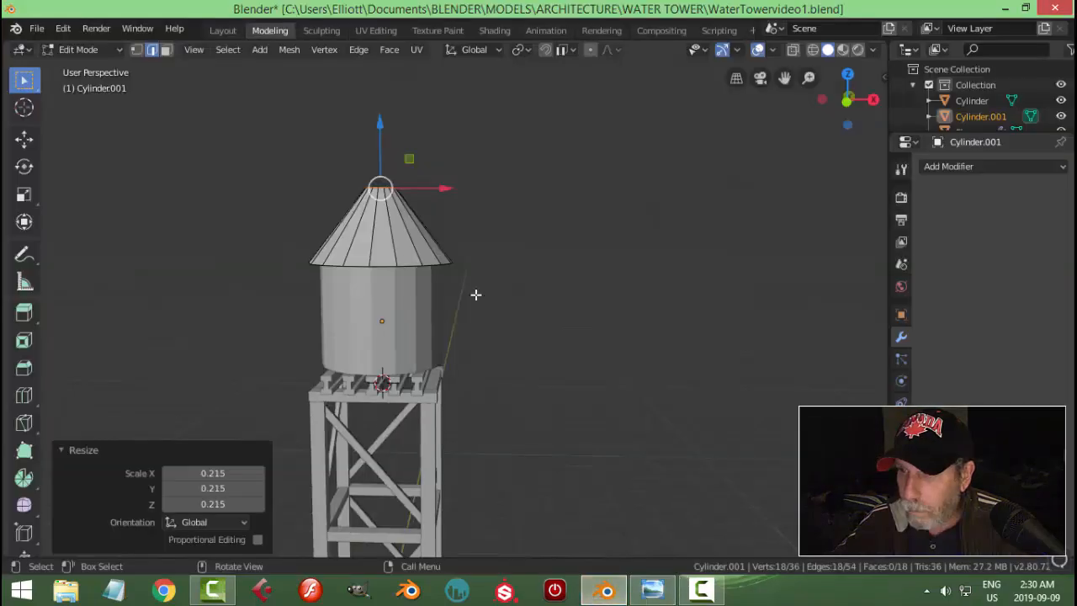
mouse_move(393, 135)
mouse_down()
mouse_move(382, 132)
mouse_move(389, 143)
mouse_up()
key(s)
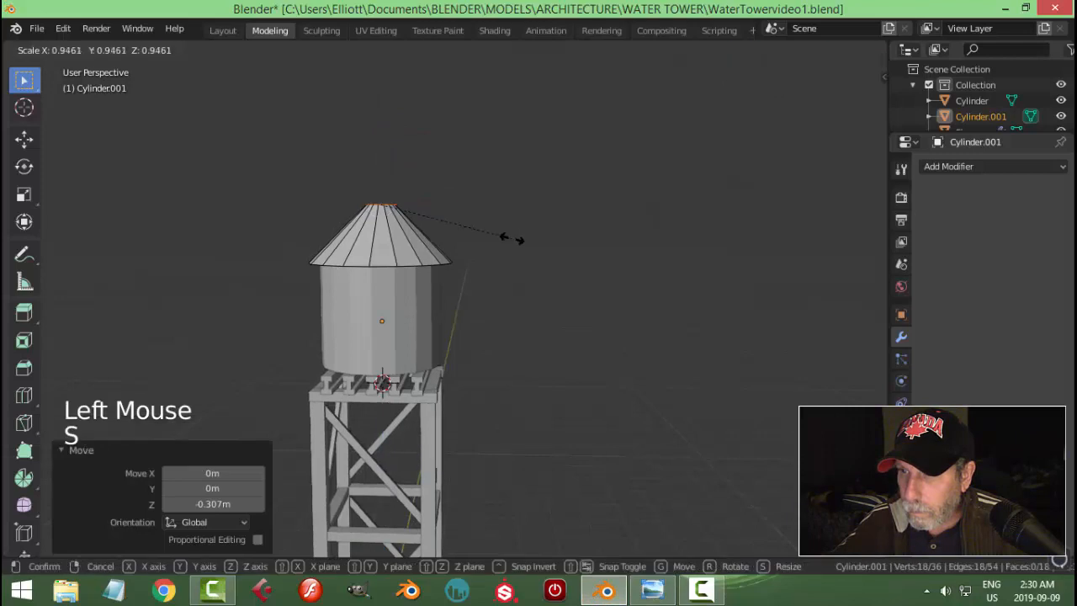
click(427, 235)
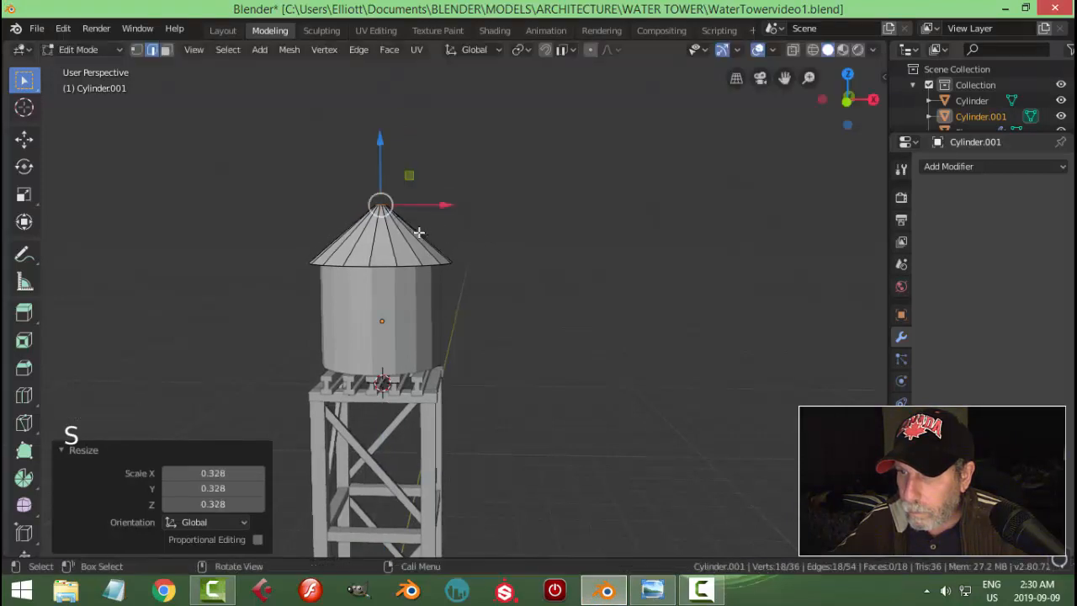
Step: Extrude the edge loop around the roof's peak inward, scaling it to about 0.735
scroll(496, 303, down, 2)
middle_drag(496, 303, 597, 353)
scroll(495, 390, up, 7)
scroll(478, 388, up, 2)
key(e)
key(s)
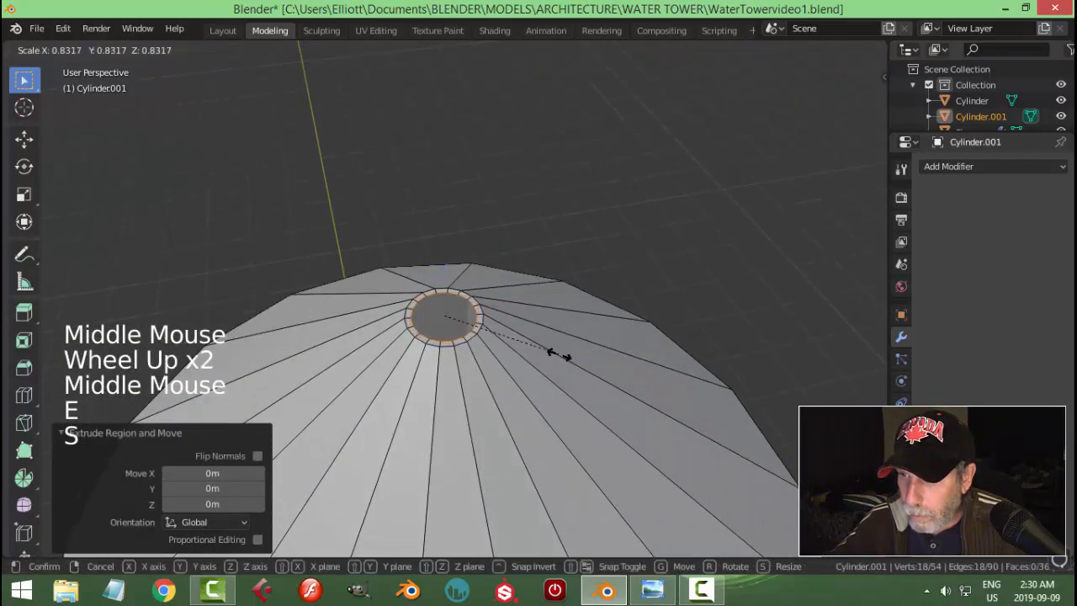
click(543, 356)
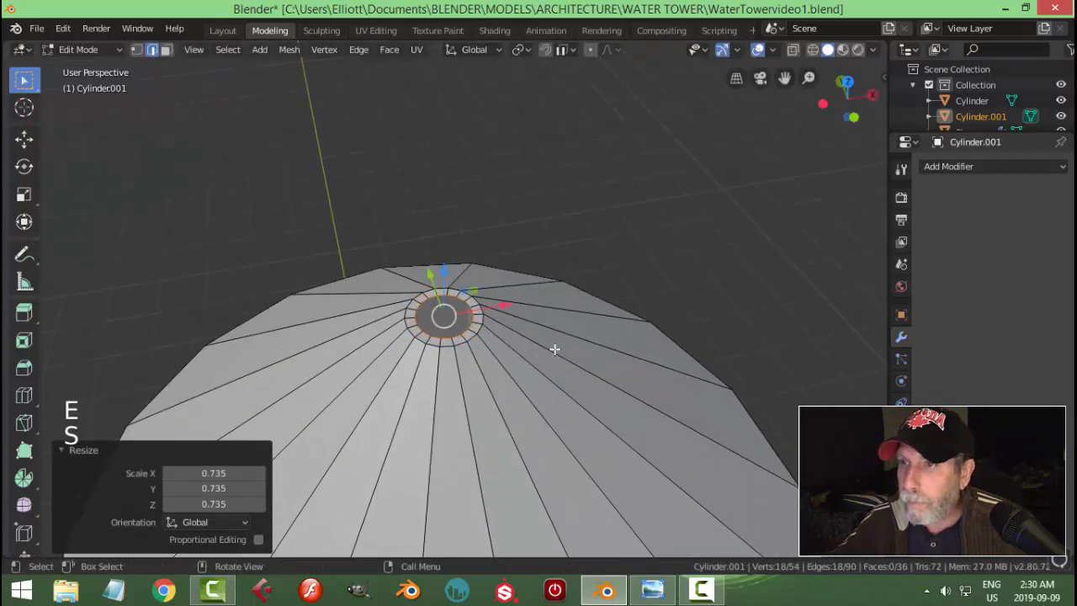
Step: Close the remaining opening at the roof's peak with a Grid Fill
click(389, 51)
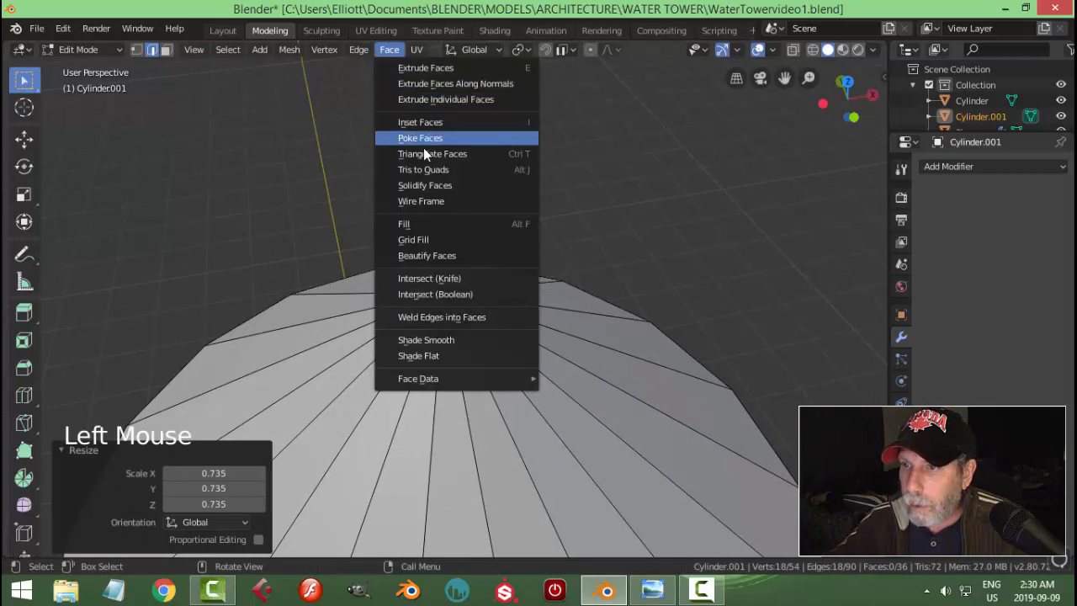
click(432, 237)
key(alt+a)
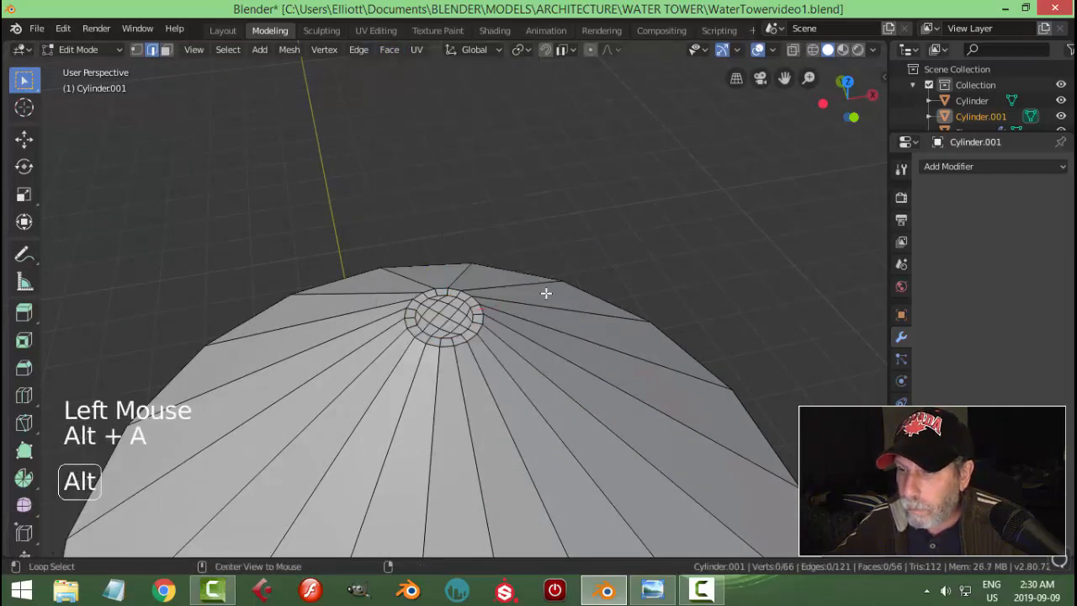
Step: Leave mesh editing and lower the whole roof about 0.0115 m onto the tank
scroll(548, 336, down, 2)
middle_drag(550, 378, 480, 245)
scroll(493, 335, down, 1)
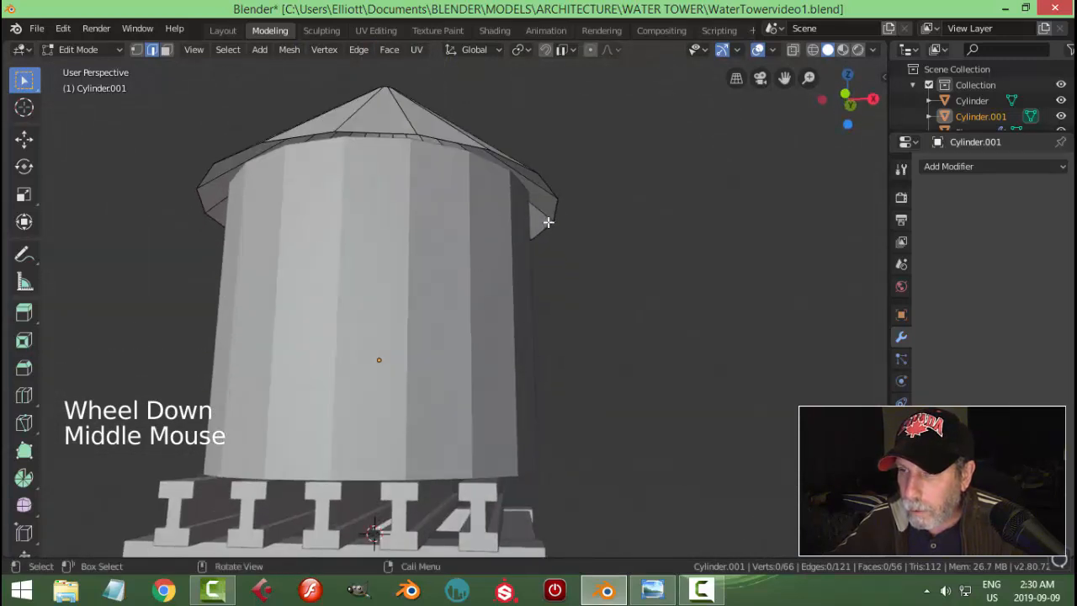
key(Tab)
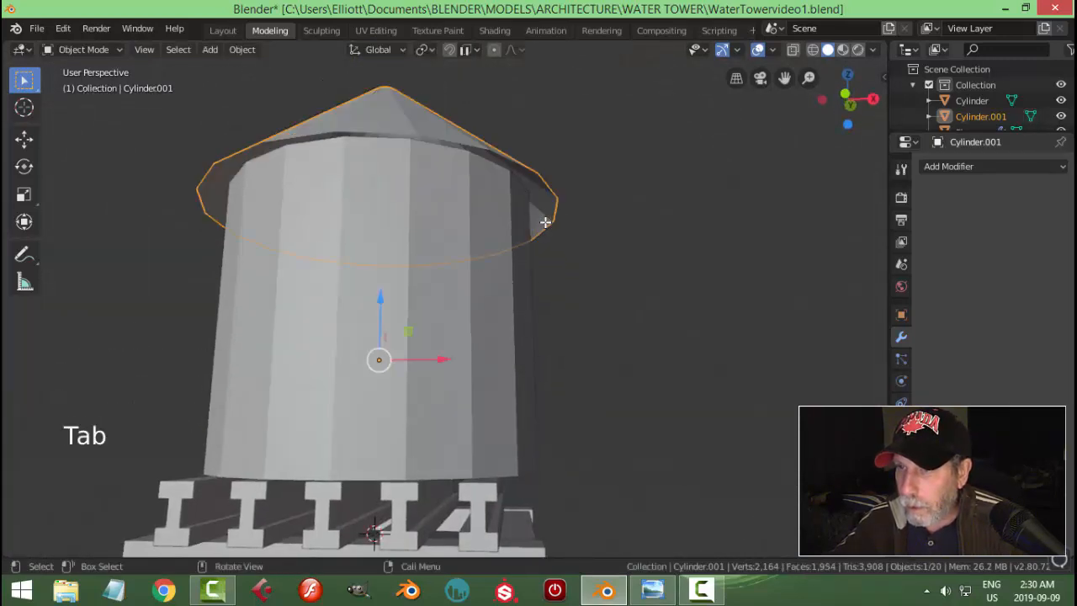
mouse_move(382, 296)
mouse_down()
mouse_move(383, 306)
mouse_move(381, 290)
mouse_up()
Step: Give the roof a Solidify modifier with a thickness of 0.01 m
click(938, 168)
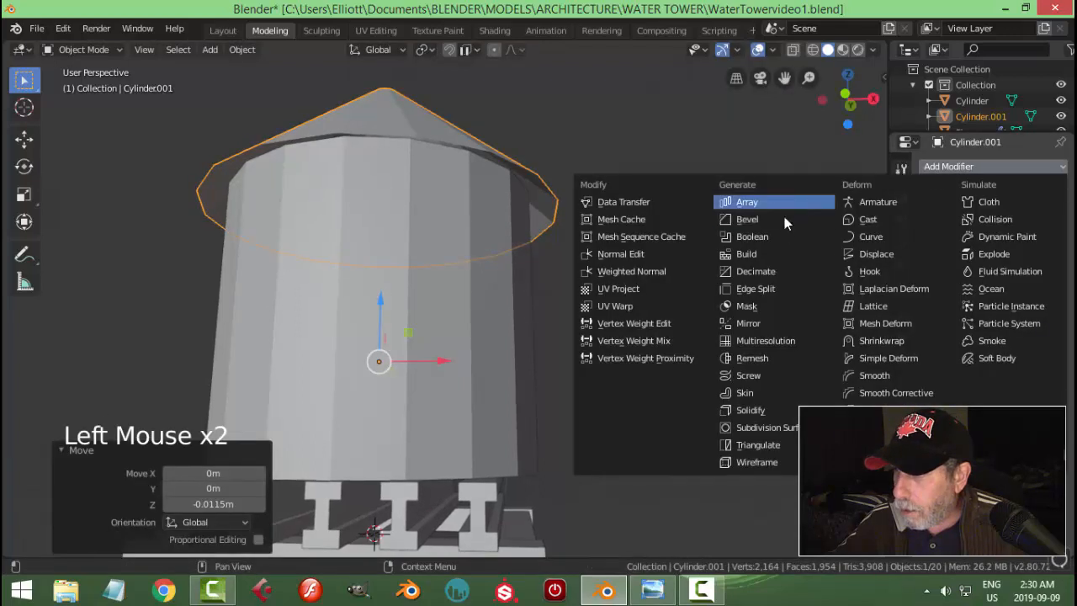
click(769, 410)
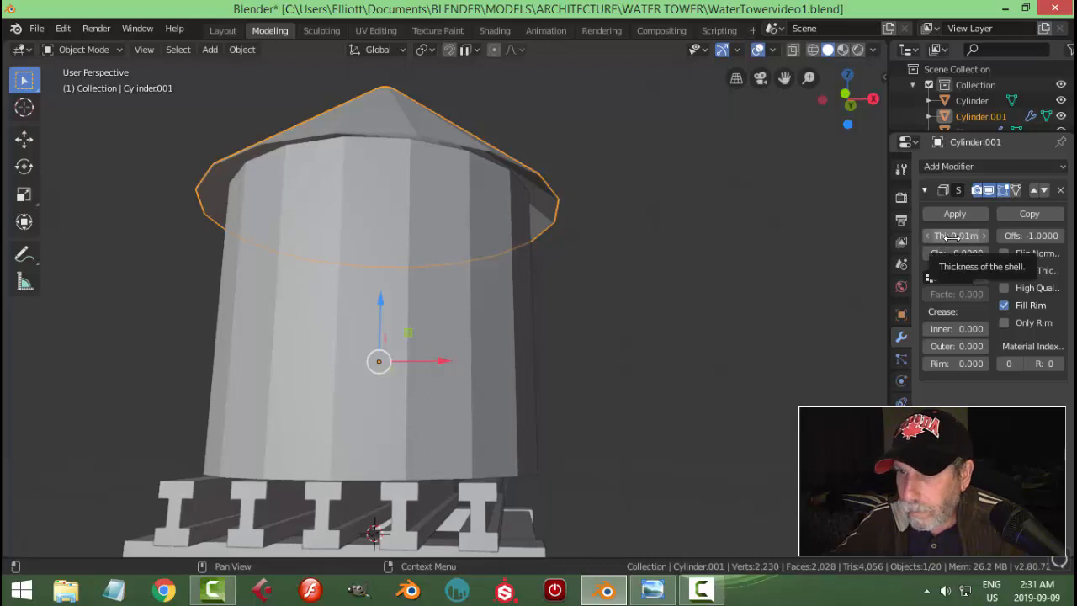
mouse_move(951, 236)
mouse_down()
mouse_move(967, 236)
mouse_move(951, 236)
mouse_up()
middle_drag(673, 228, 617, 230)
key(alt+a)
scroll(606, 247, down, 2)
Step: Add a Subdivision Surface modifier to the roof and set its viewport subdivisions to 2
click(404, 237)
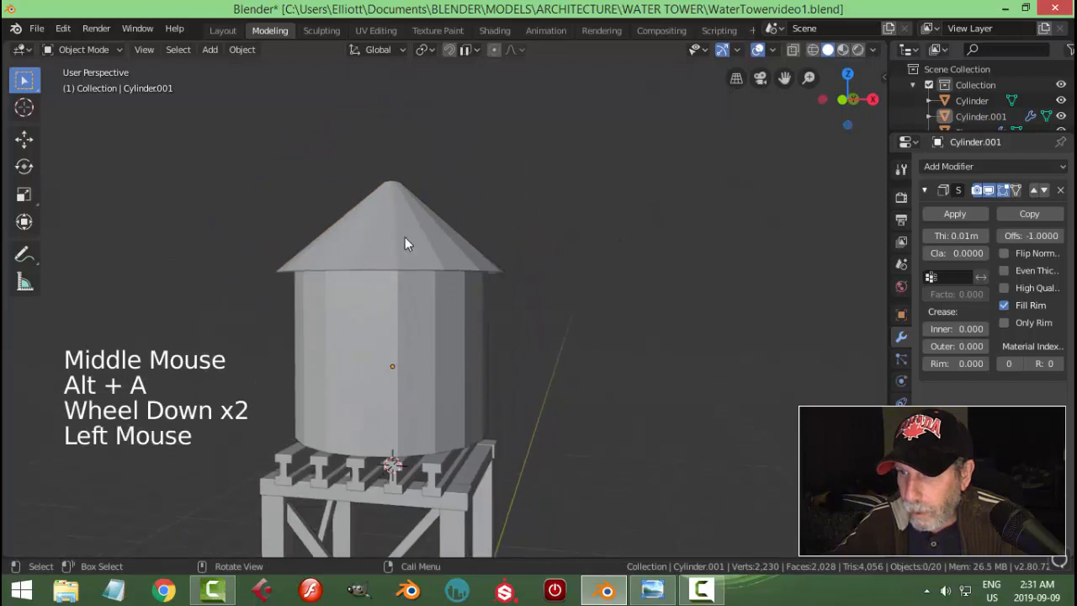
click(925, 189)
scroll(933, 168, down, 1)
click(934, 169)
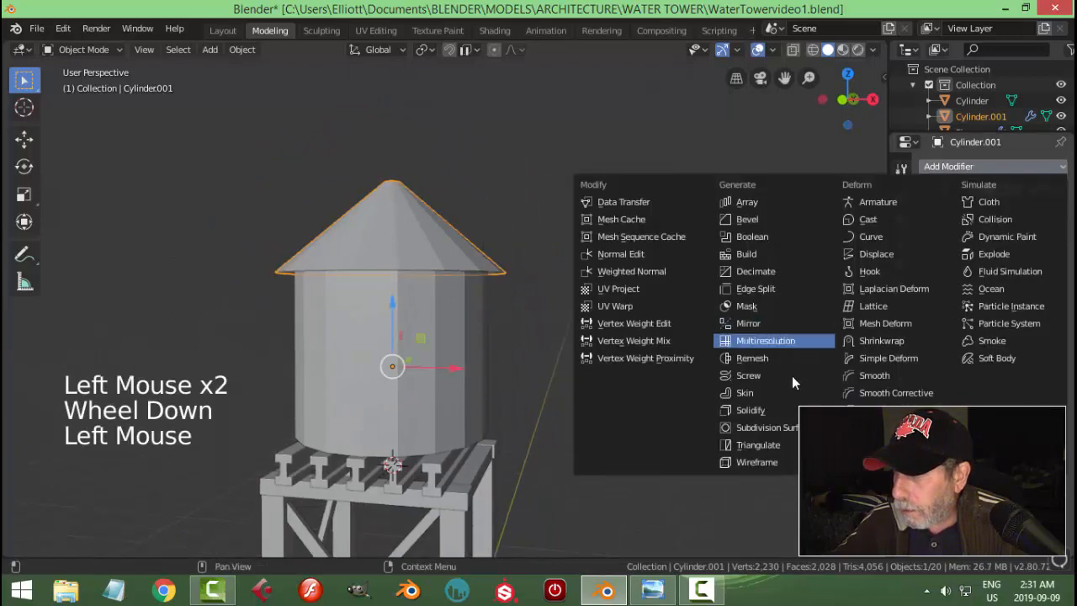
click(757, 427)
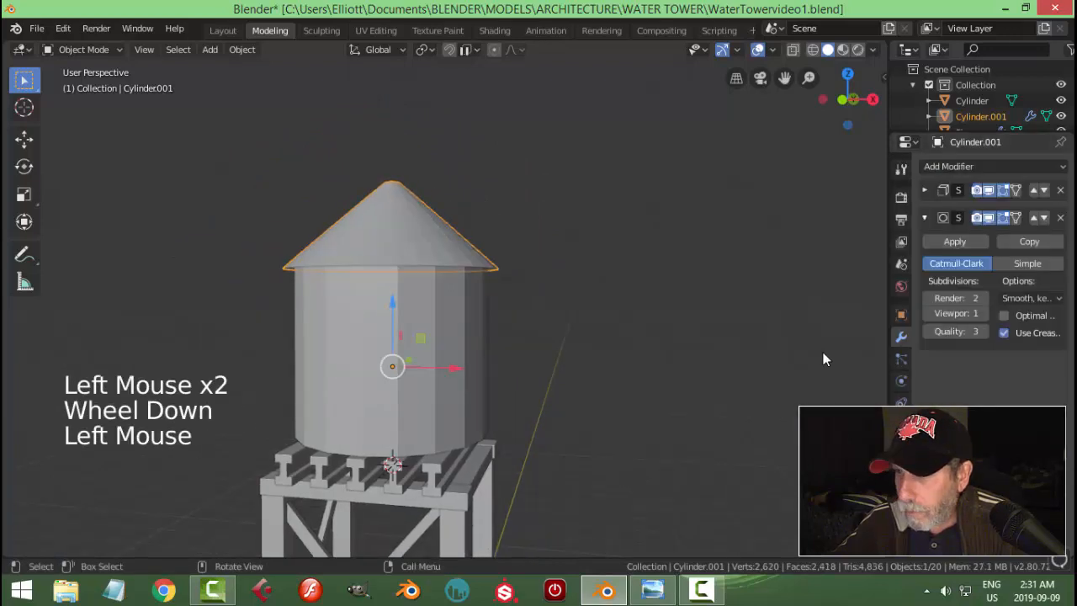
click(983, 316)
Step: Shade the roof smooth and check its rim and peak up close
right_click(451, 232)
click(446, 233)
middle_drag(539, 222, 509, 275)
key(alt+a)
scroll(514, 263, down, 2)
scroll(474, 291, up, 5)
scroll(473, 291, down, 3)
scroll(491, 257, up, 3)
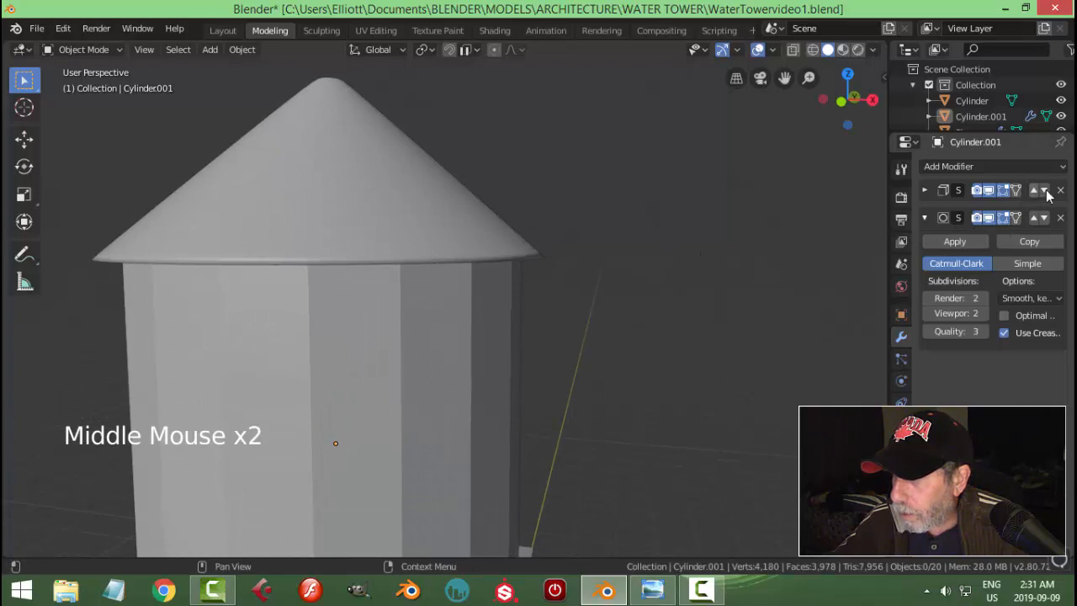
Step: Apply the roof's Solidify modifier and add a supporting edge loop close to the roof's lower rim
click(925, 190)
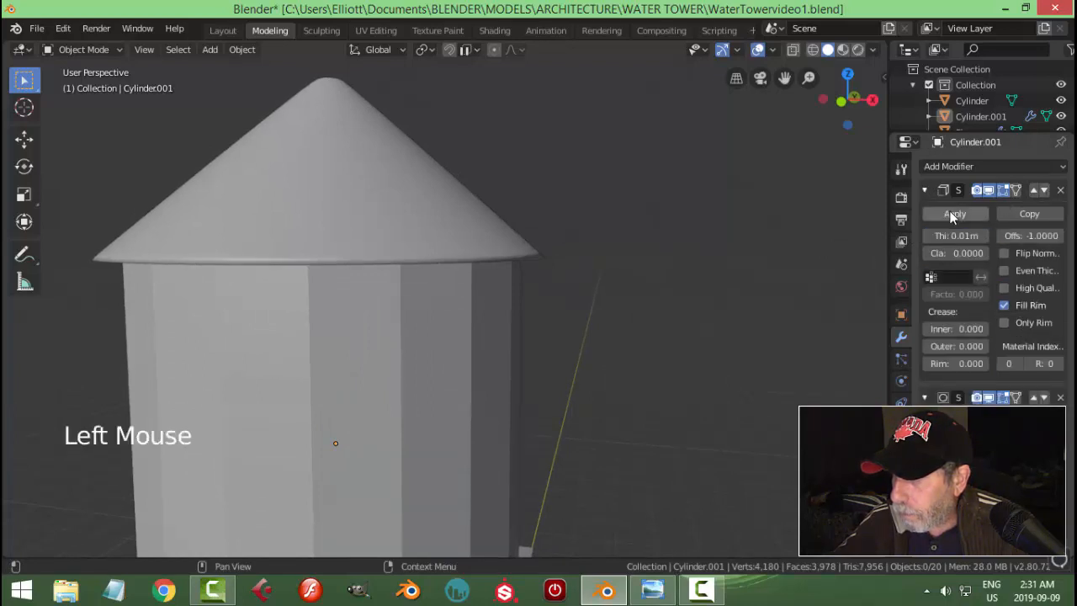
click(954, 215)
key(Tab)
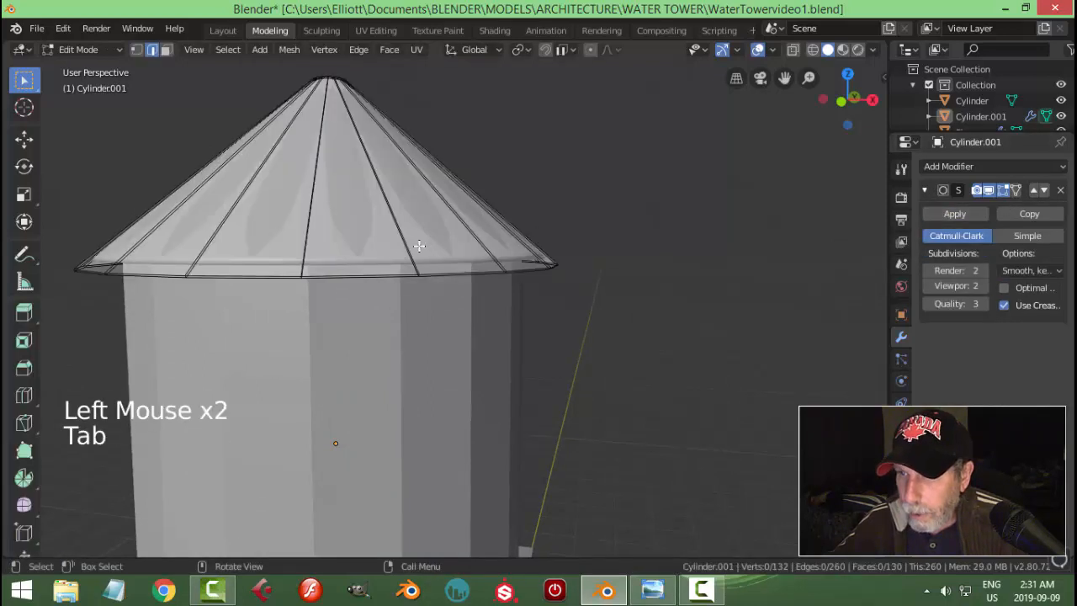
key(ctrl+r)
click(419, 252)
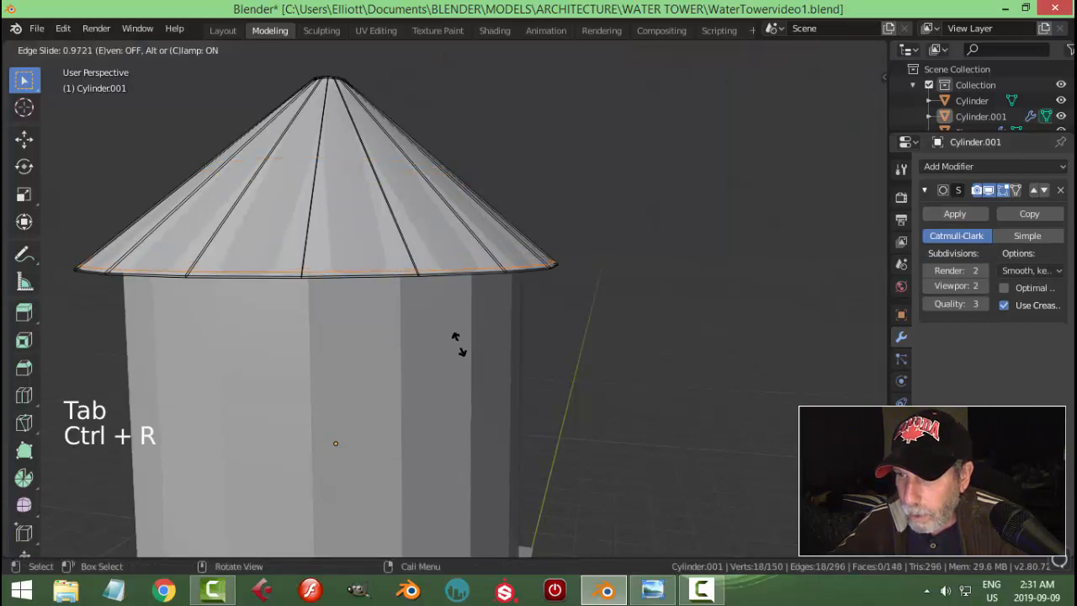
click(498, 344)
key(Tab)
key(alt+a)
scroll(499, 341, down, 2)
middle_drag(498, 341, 404, 317)
scroll(452, 323, up, 2)
Step: Add a Subdivision Surface modifier with 2 viewport subdivisions to the tank cylinder and shade it smooth
click(403, 317)
scroll(403, 317, down, 3)
middle_drag(534, 329, 695, 327)
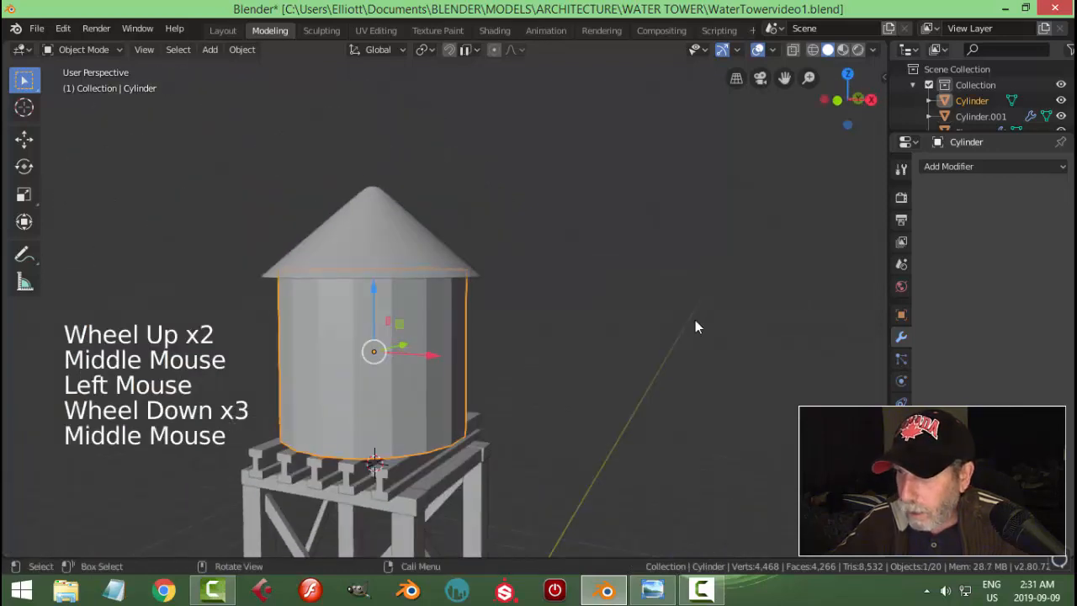
click(954, 169)
click(757, 410)
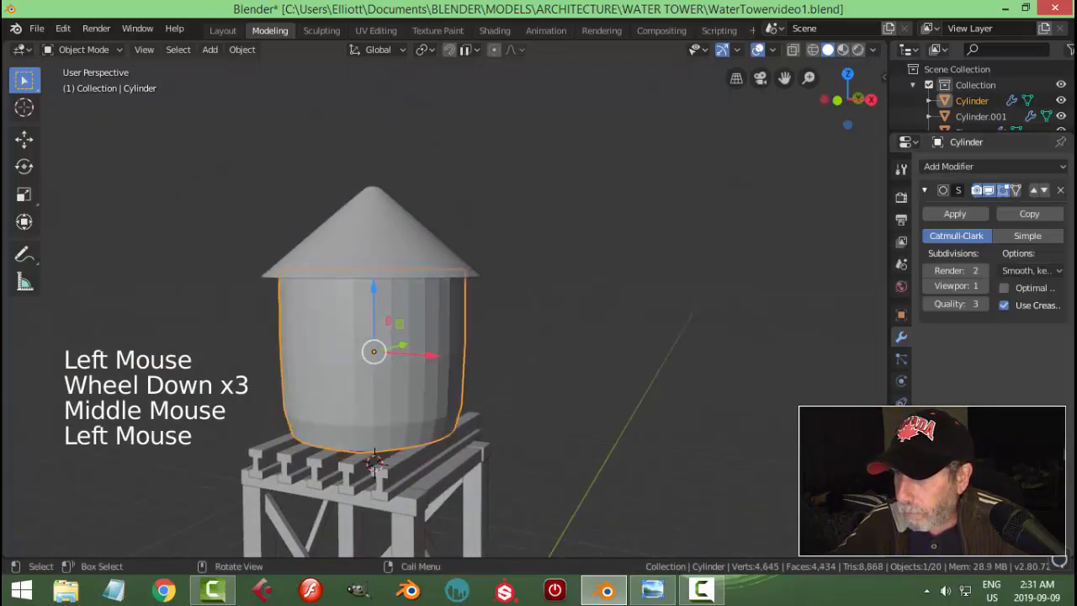
click(982, 286)
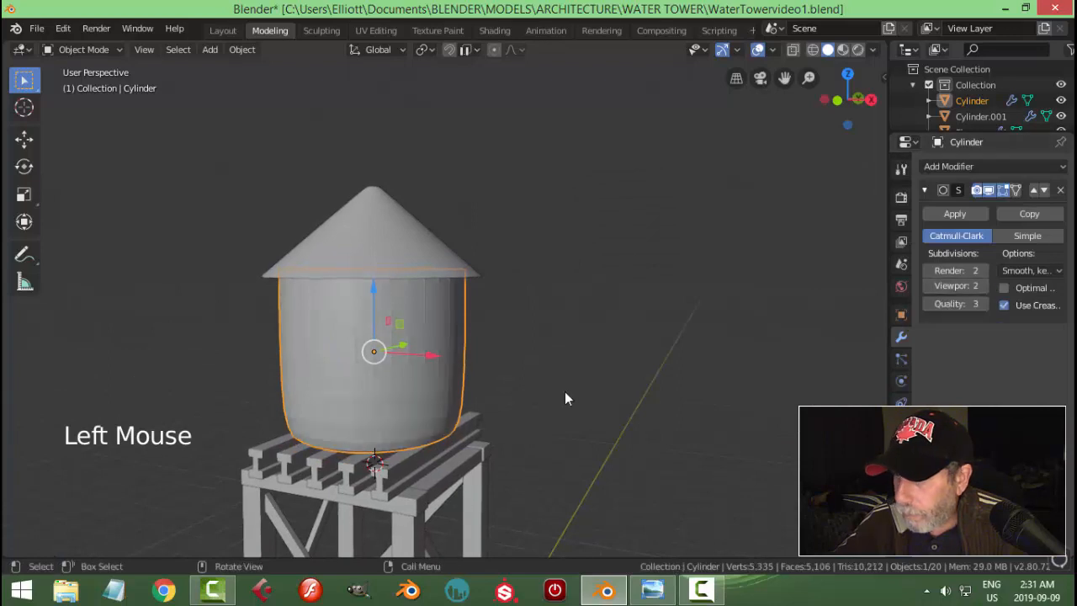
right_click(413, 336)
click(411, 302)
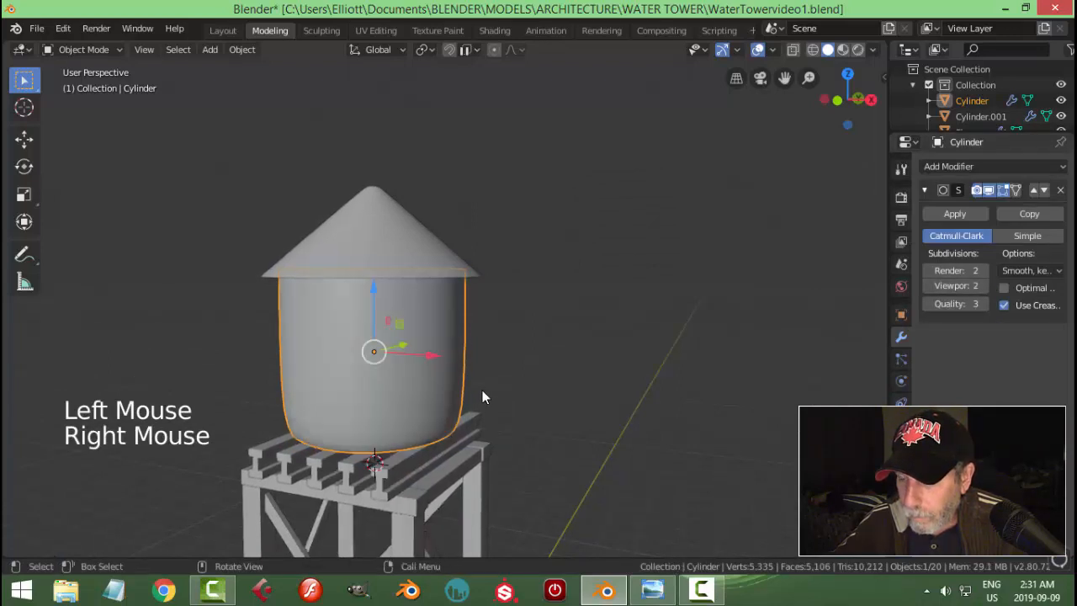
Step: Bevel the tank's bottom outer edge loop by about 0.041 m to sharpen the lower rim
key(Tab)
shift+middle_drag(494, 361, 428, 362)
scroll(427, 362, up, 2)
scroll(430, 361, up, 1)
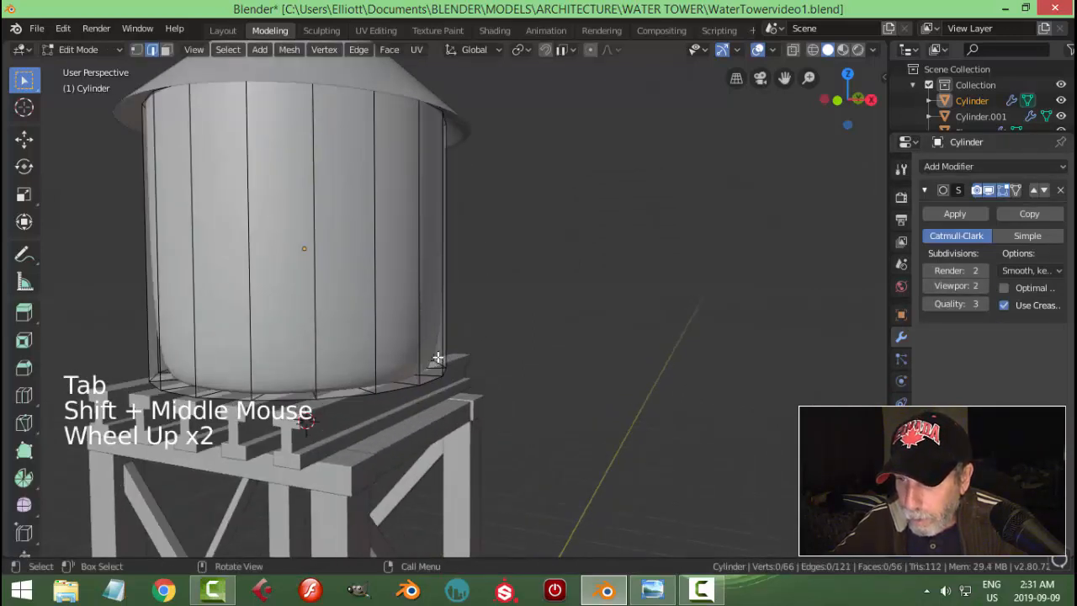
alt+shift+click(368, 391)
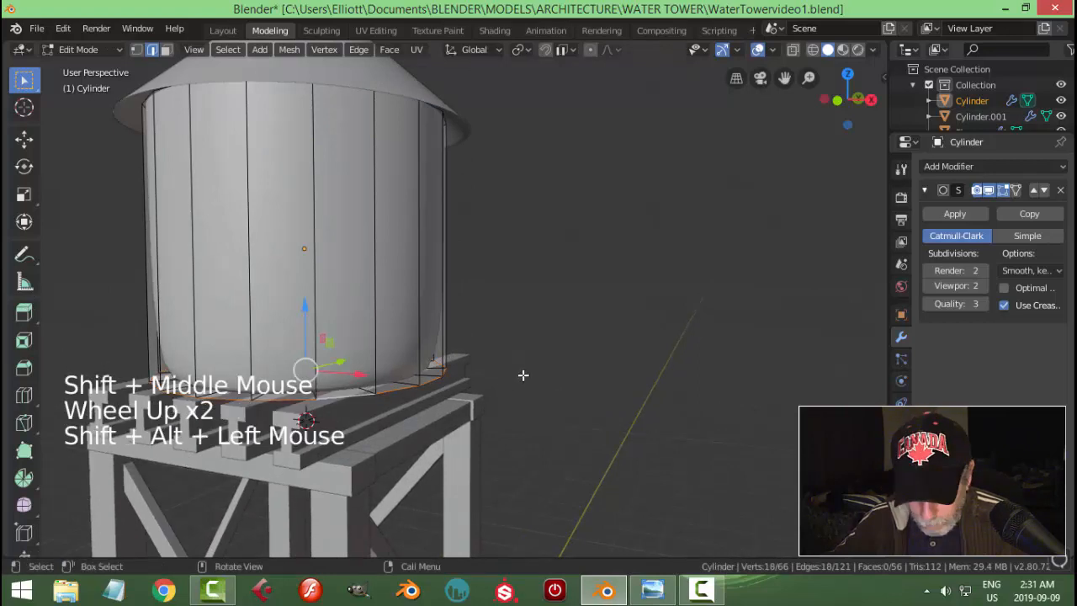
key(ctrl+b)
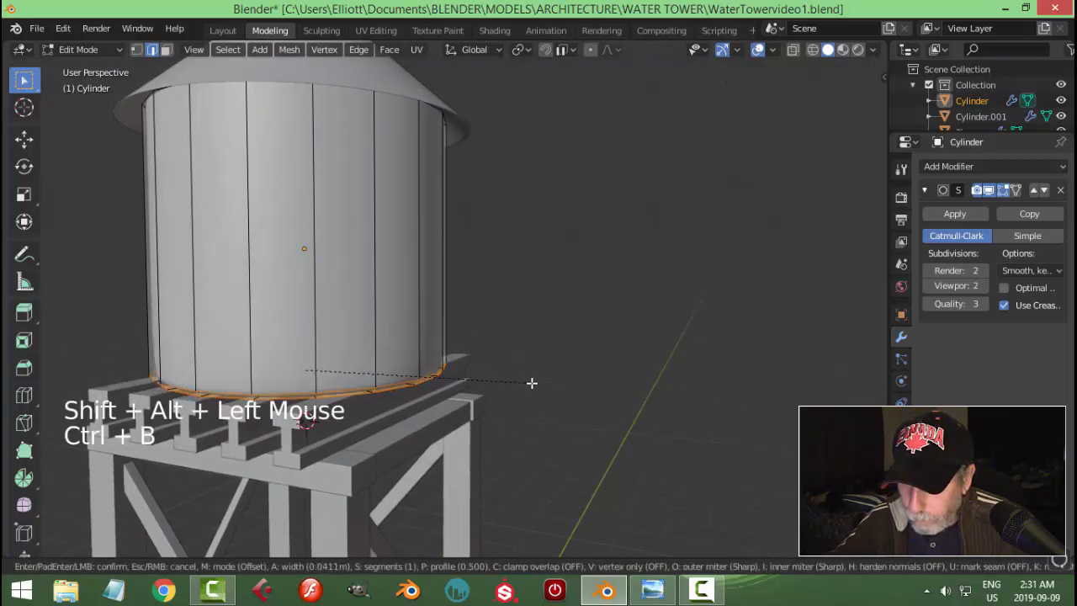
click(531, 383)
key(Tab)
key(alt+a)
scroll(468, 345, down, 3)
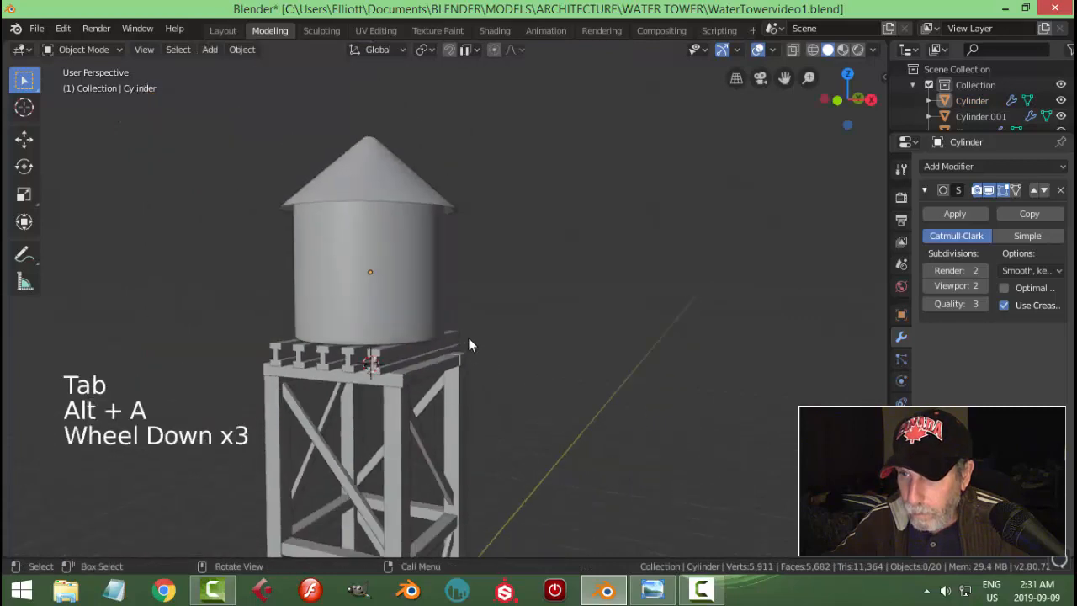
scroll(468, 345, down, 1)
middle_drag(469, 345, 548, 366)
key(KP_1)
scroll(539, 355, up, 3)
scroll(520, 408, down, 1)
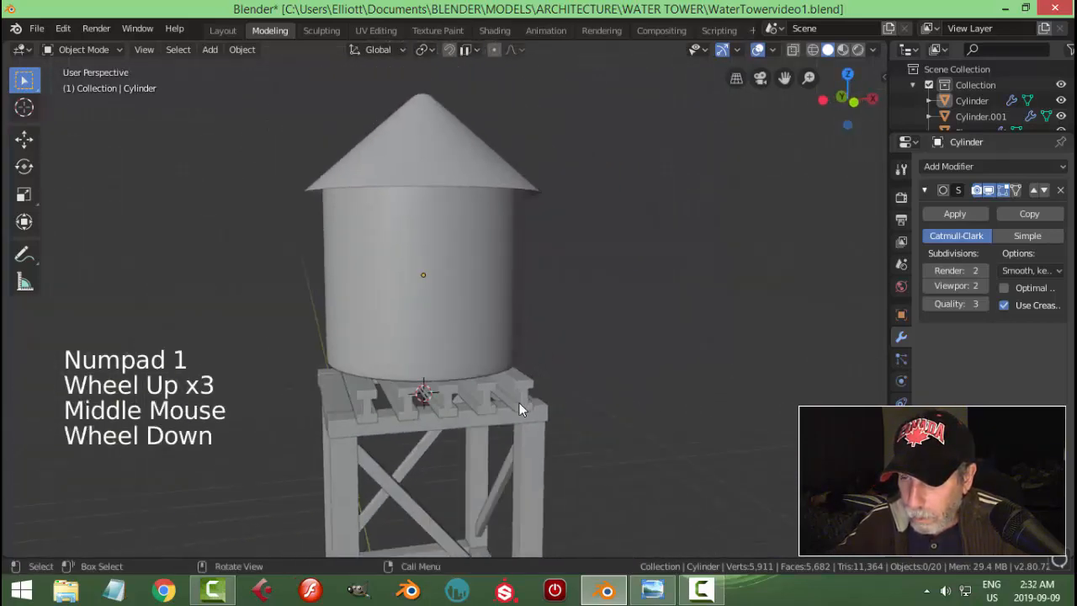
Step: Compare the tank and support frame with the reference photo and save the file
shift+middle_drag(519, 409, 518, 383)
scroll(518, 383, down, 1)
middle_drag(518, 383, 534, 351)
click(653, 589)
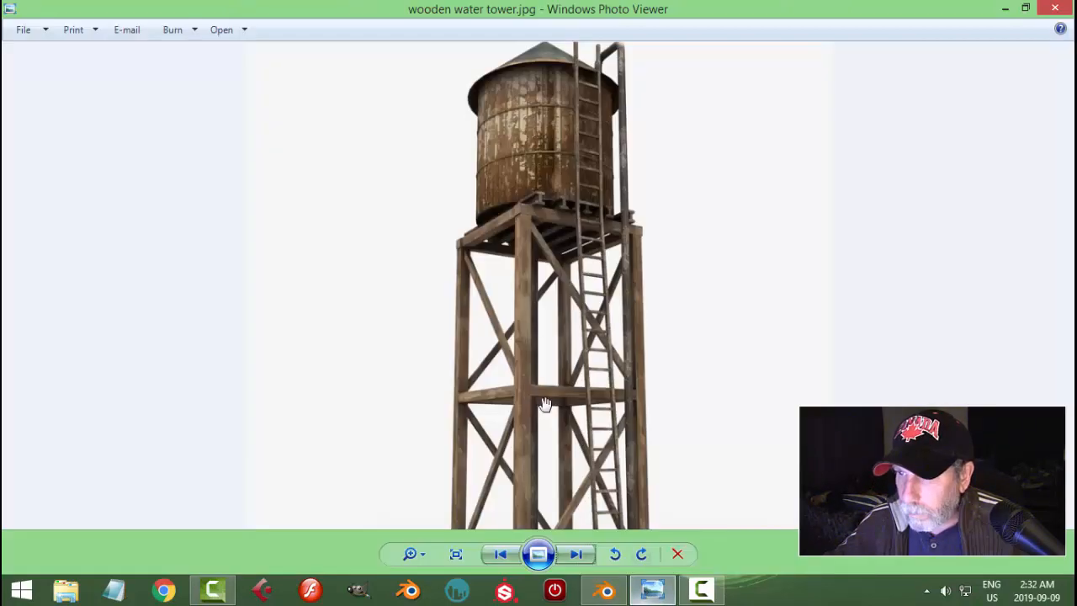
click(604, 590)
middle_drag(548, 334, 580, 453)
scroll(519, 375, down, 2)
key(ctrl+s)
click(573, 362)
scroll(576, 374, down, 1)
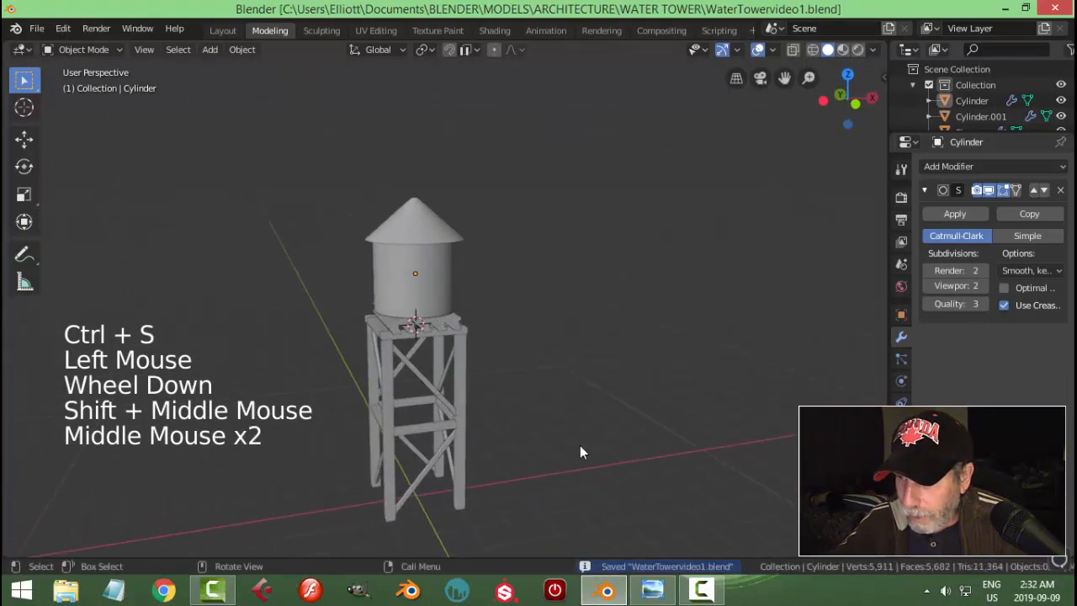
Step: Check the tank's metal bands in the reference photo
click(653, 589)
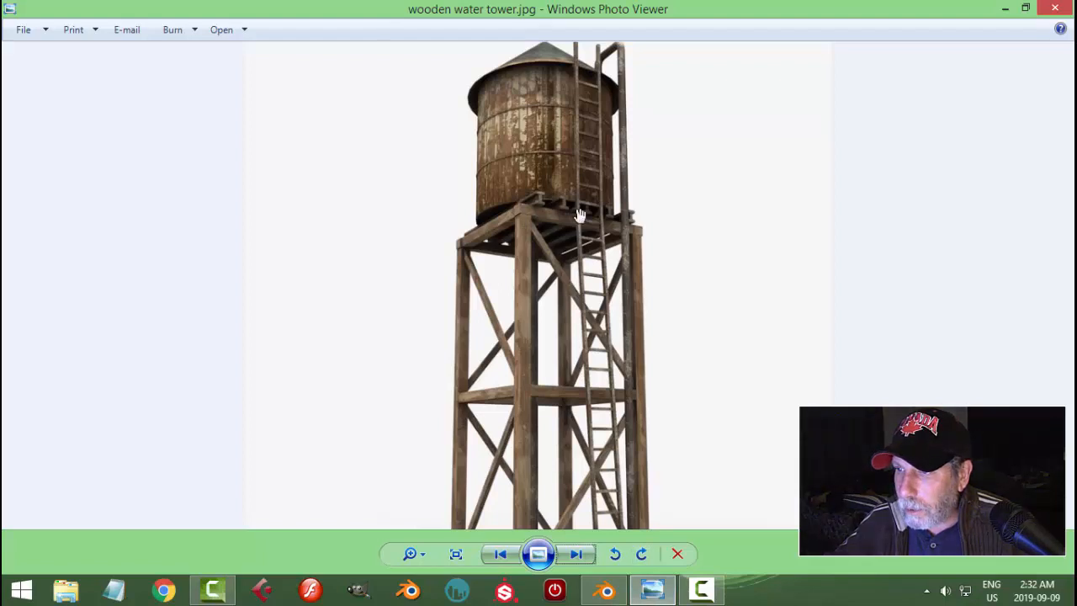
click(619, 592)
middle_drag(528, 330, 483, 272)
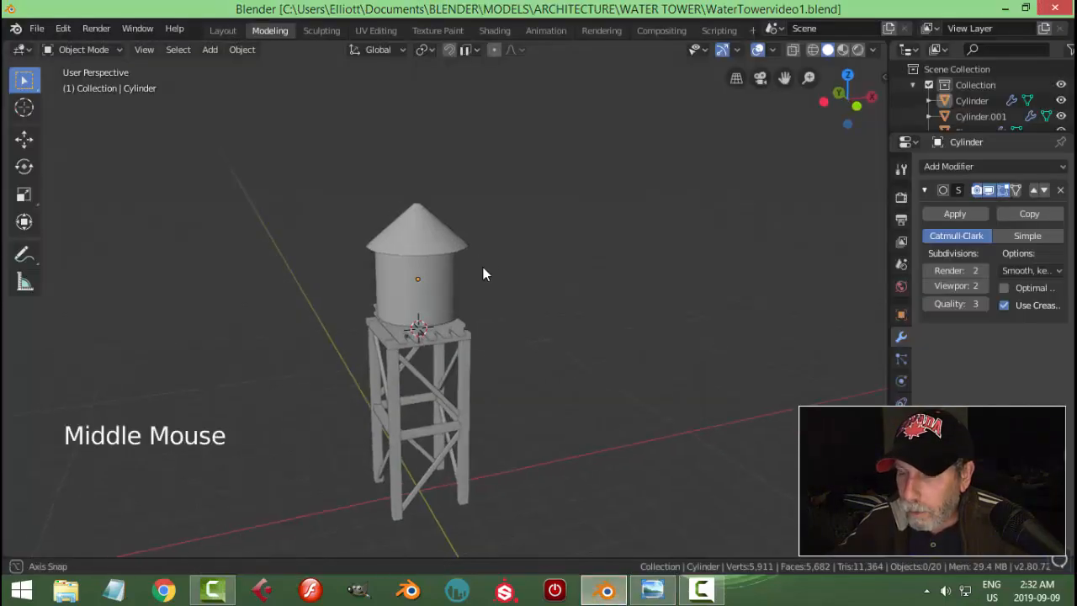
Step: Duplicate the tank's bottom edge loop, raise the copy partway up the tank wall and scale it by about 1.022
scroll(471, 278, up, 2)
click(452, 283)
key(Tab)
scroll(467, 286, up, 3)
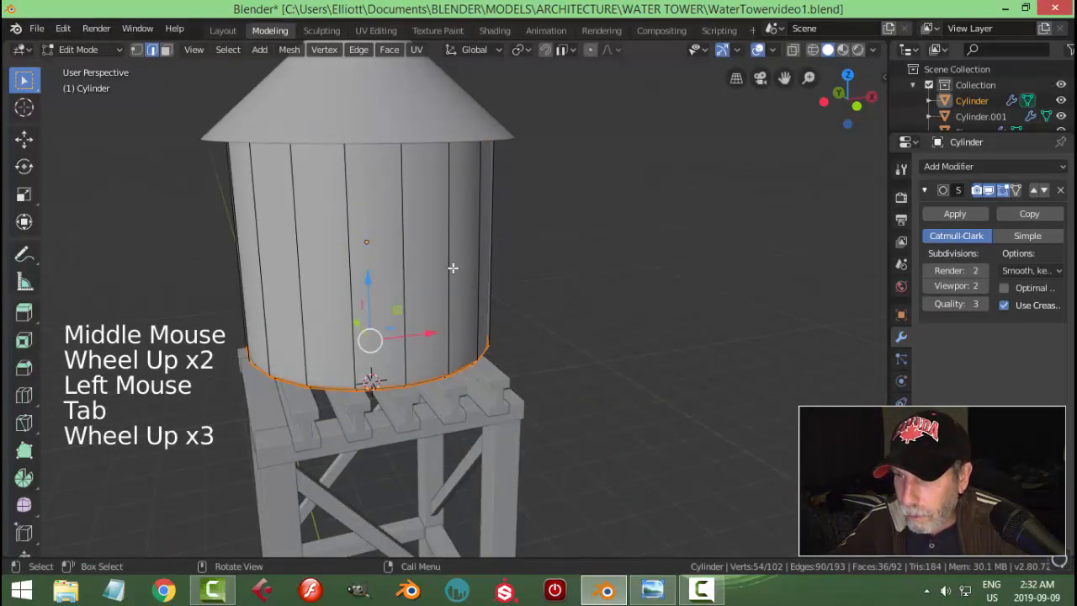
key(alt+a)
shift+middle_drag(460, 368, 457, 312)
alt+shift+click(441, 317)
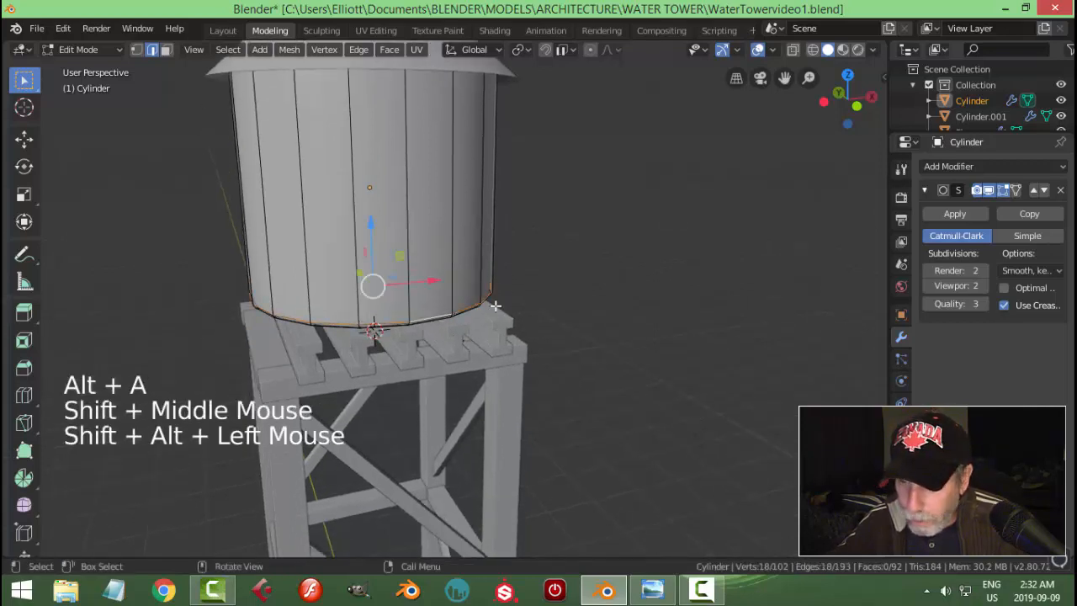
key(shift+d)
right_click(413, 239)
drag(372, 224, 385, 136)
key(s)
click(488, 197)
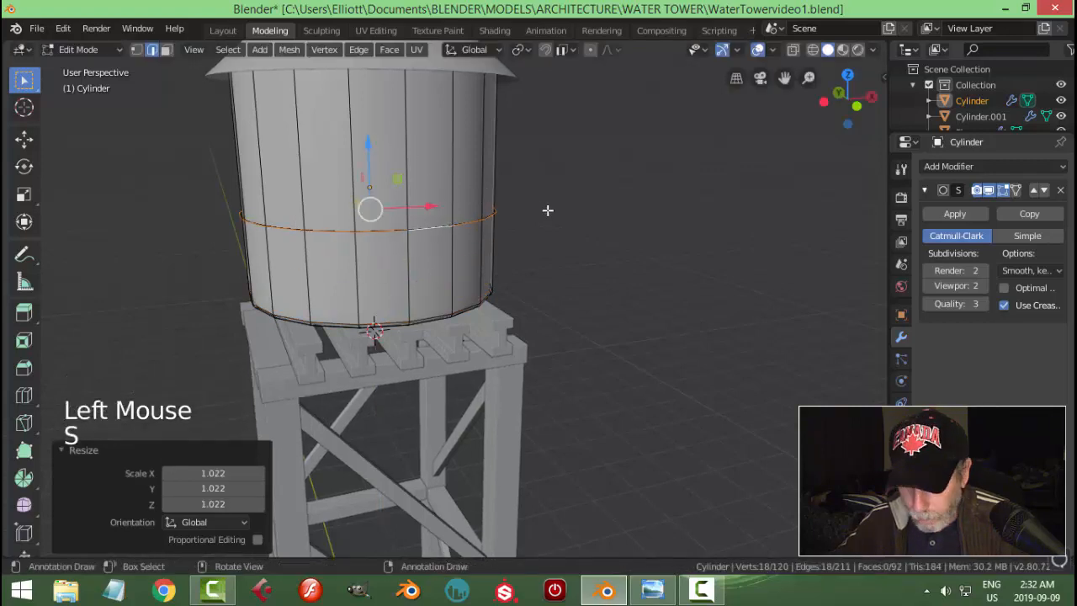
Step: Separate the raised loop into its own object and extrude it into a narrow vertical band around the tank
key(p)
click(548, 210)
key(Tab)
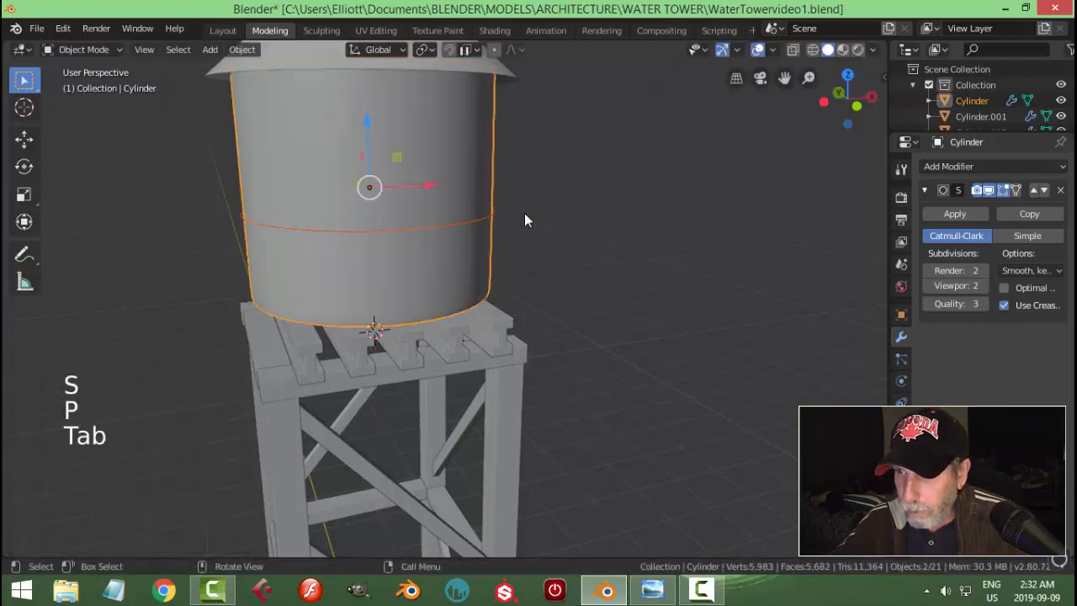
click(464, 225)
key(Tab)
key(a)
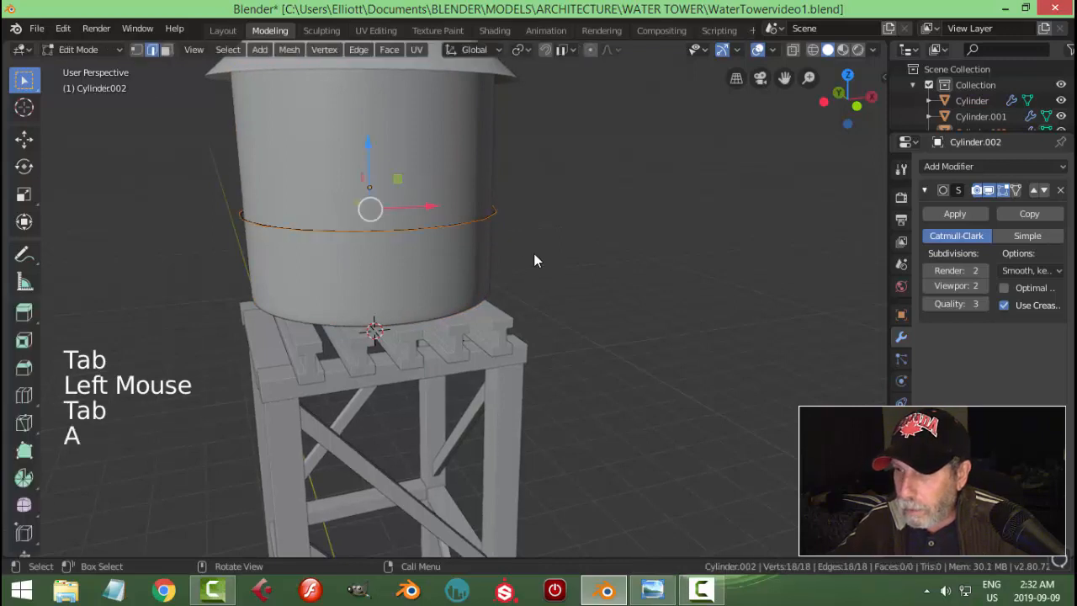
middle_drag(533, 259, 563, 320)
key(e)
click(515, 273)
Step: Thicken the whole band by extruding its faces and applying Shrink/Fatten with an offset of about 0.079 m
key(a)
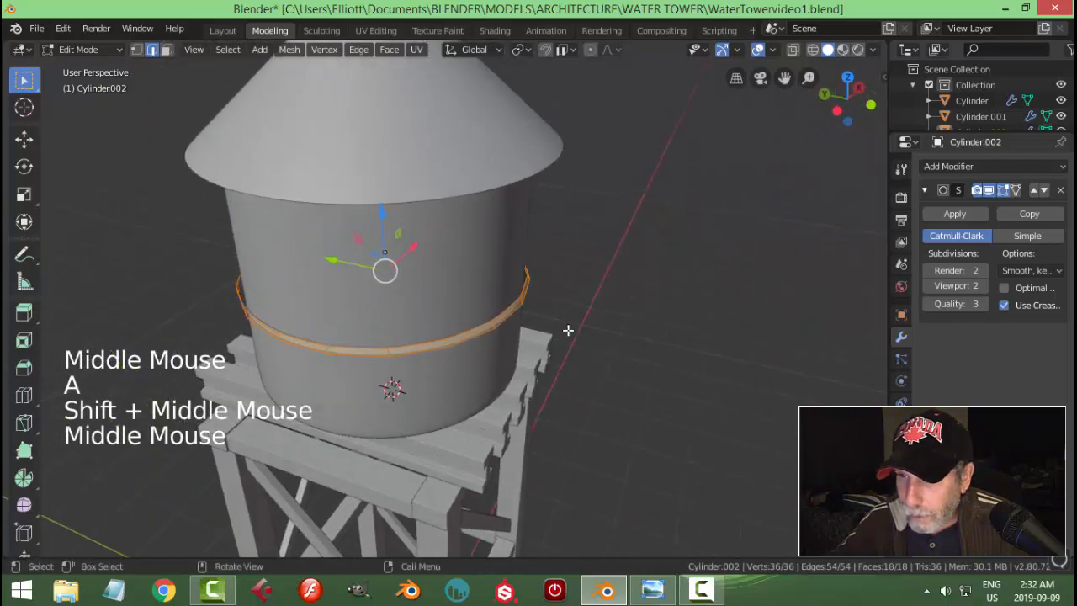
scroll(568, 330, up, 2)
key(e)
key(alt+s)
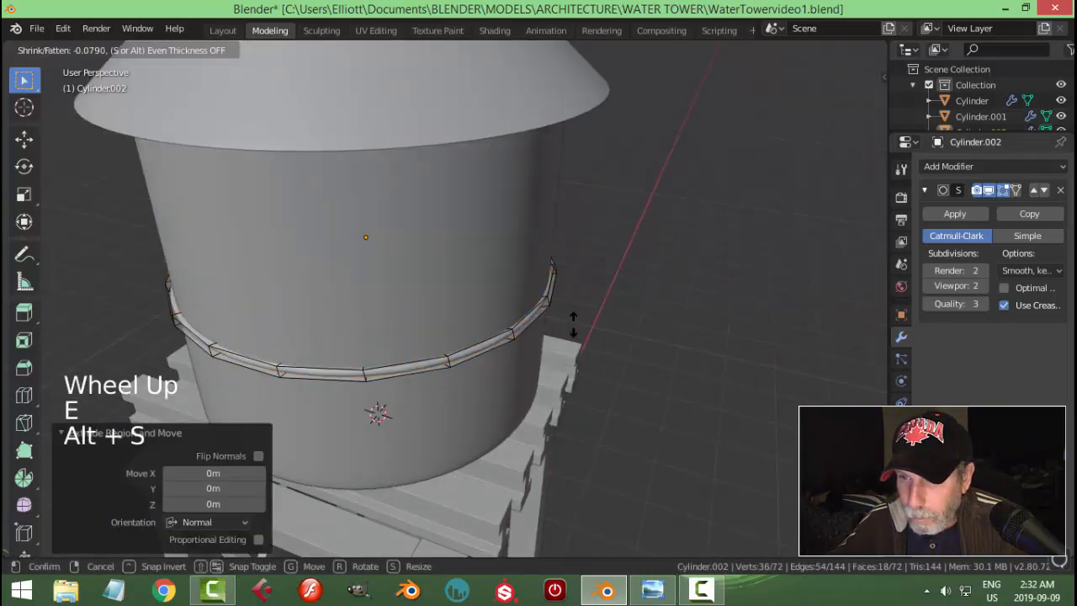
click(573, 324)
scroll(578, 323, up, 2)
shift+middle_drag(606, 319, 548, 260)
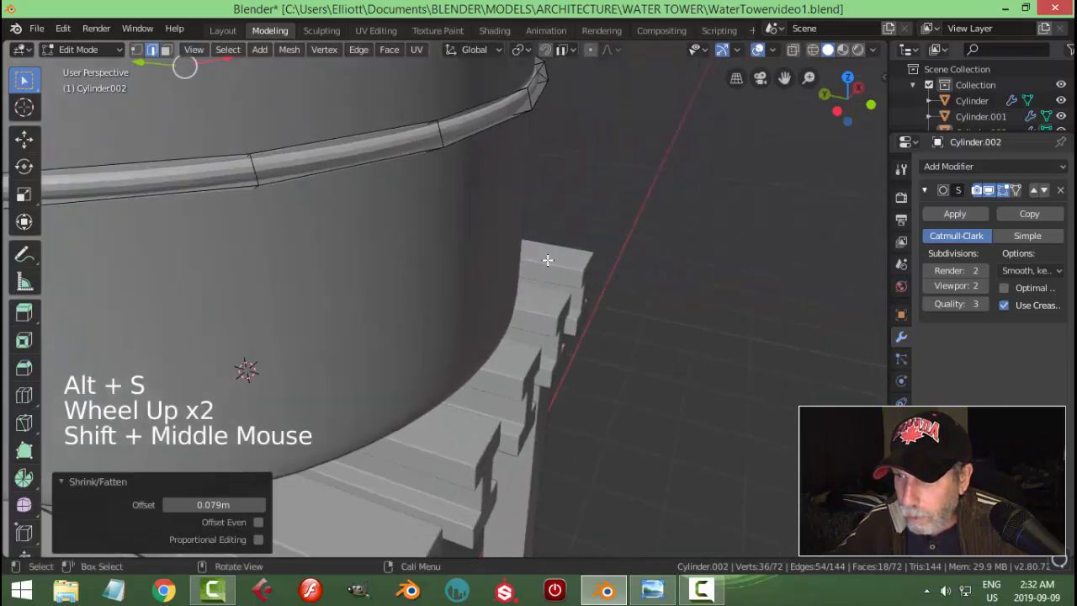
Step: Shade the band object smooth
key(Tab)
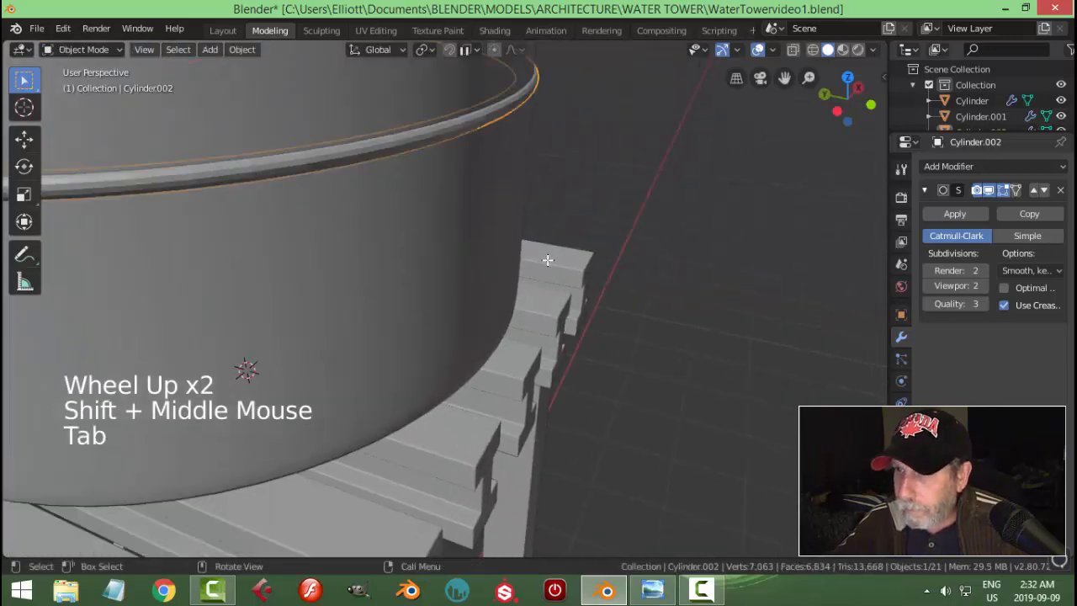
scroll(480, 236, down, 2)
right_click(441, 228)
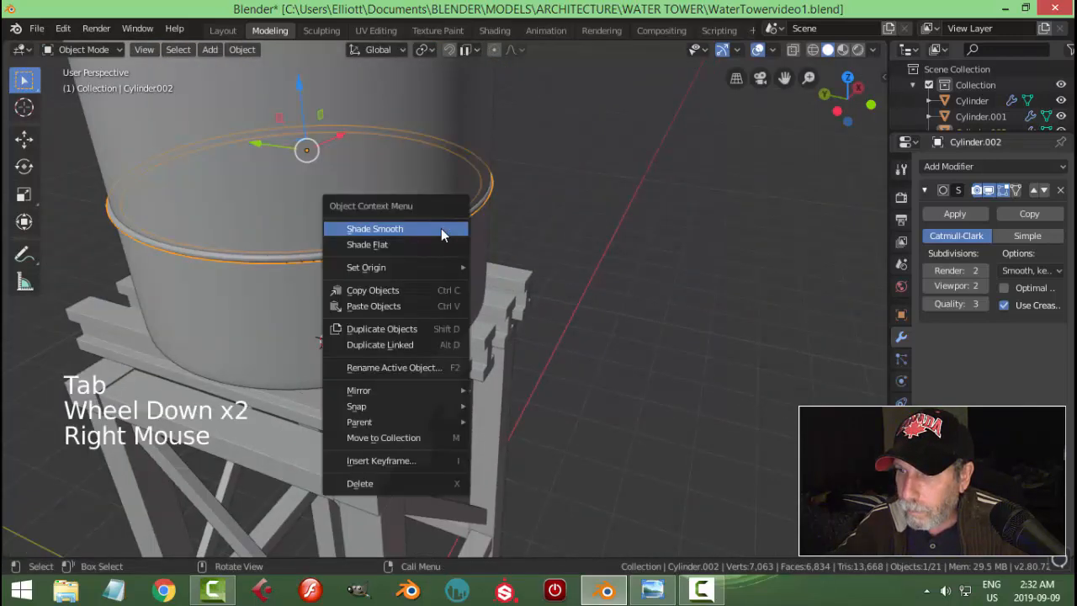
key(alt+a)
middle_drag(524, 241, 514, 239)
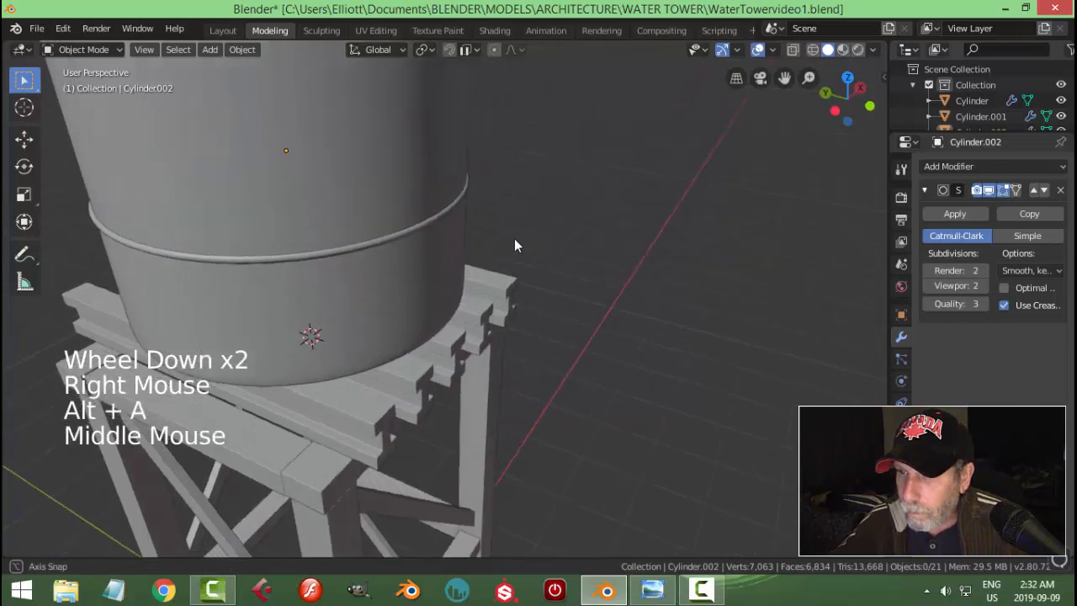
Step: Add two supporting edge loops on the band's outer side, one close to its upper edge and one close to its lower edge
click(365, 214)
scroll(473, 239, up, 2)
key(Tab)
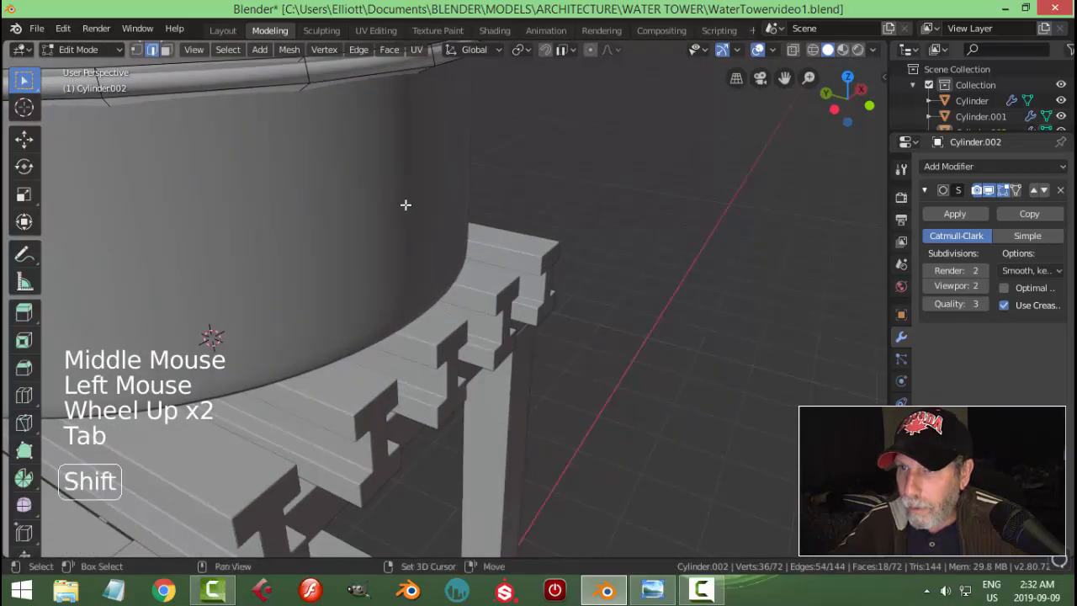
shift+middle_drag(404, 204, 505, 299)
key(ctrl+r)
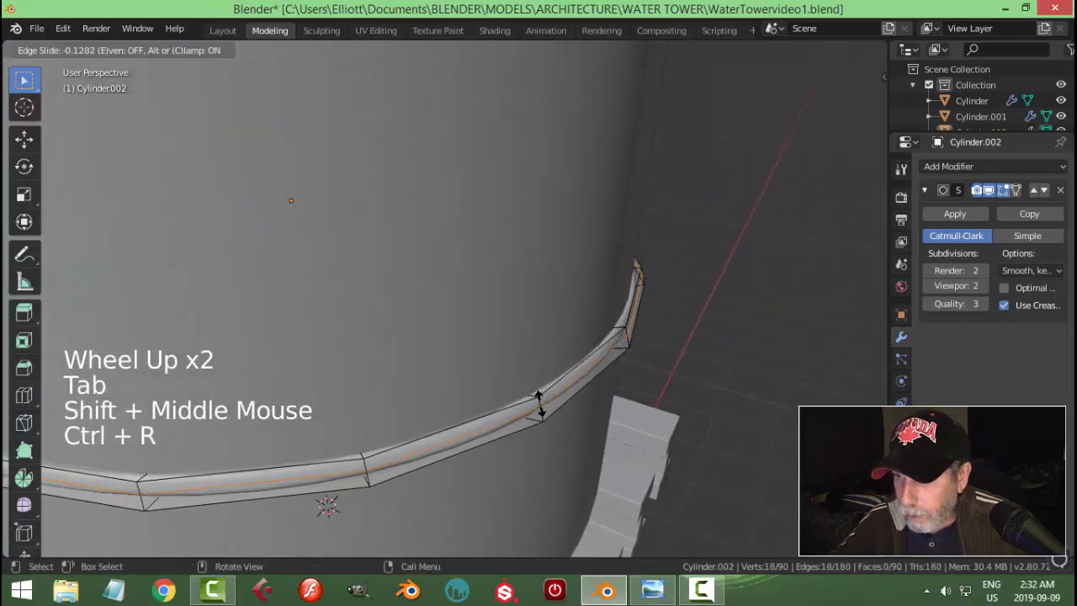
drag(541, 397, 539, 405)
key(ctrl+r)
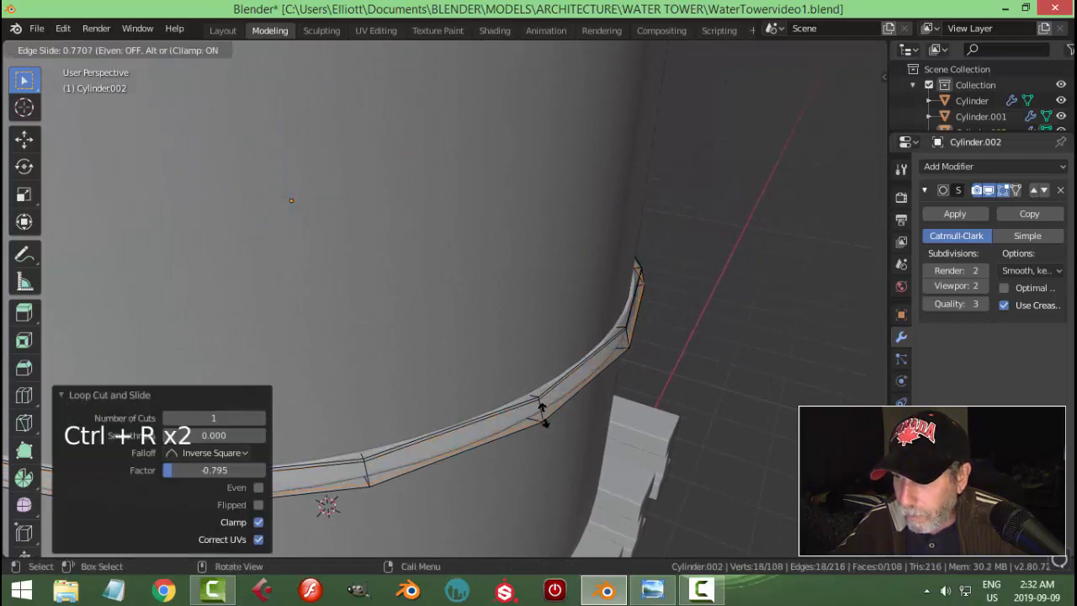
click(541, 412)
key(Tab)
key(alt+a)
scroll(605, 387, down, 2)
middle_drag(600, 382, 463, 343)
scroll(543, 359, down, 2)
scroll(463, 344, up, 2)
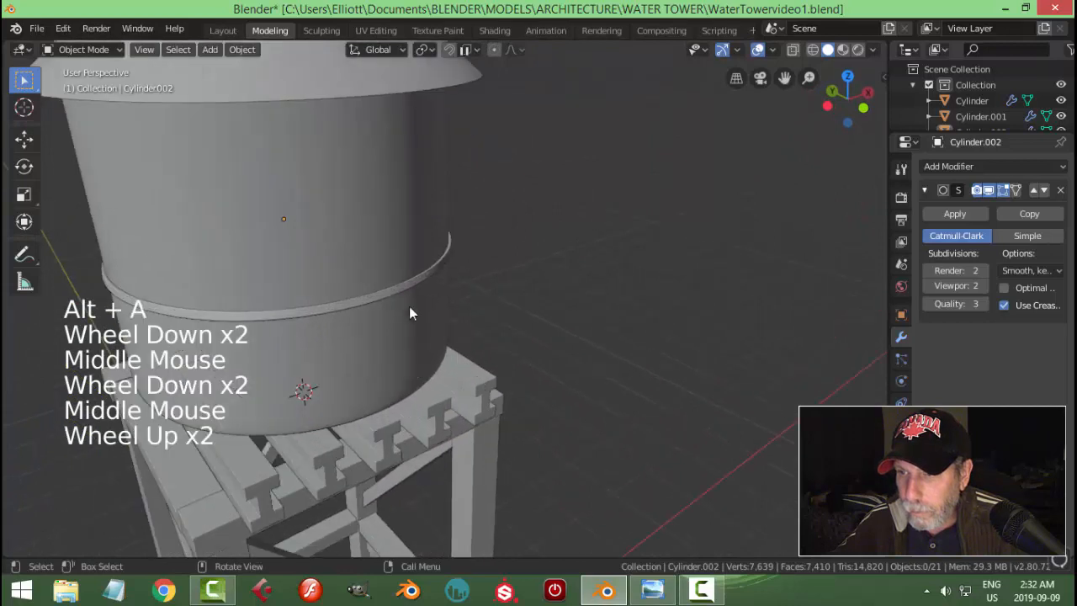
Step: Isolate the band by hiding all other objects and open its mesh for editing
click(392, 290)
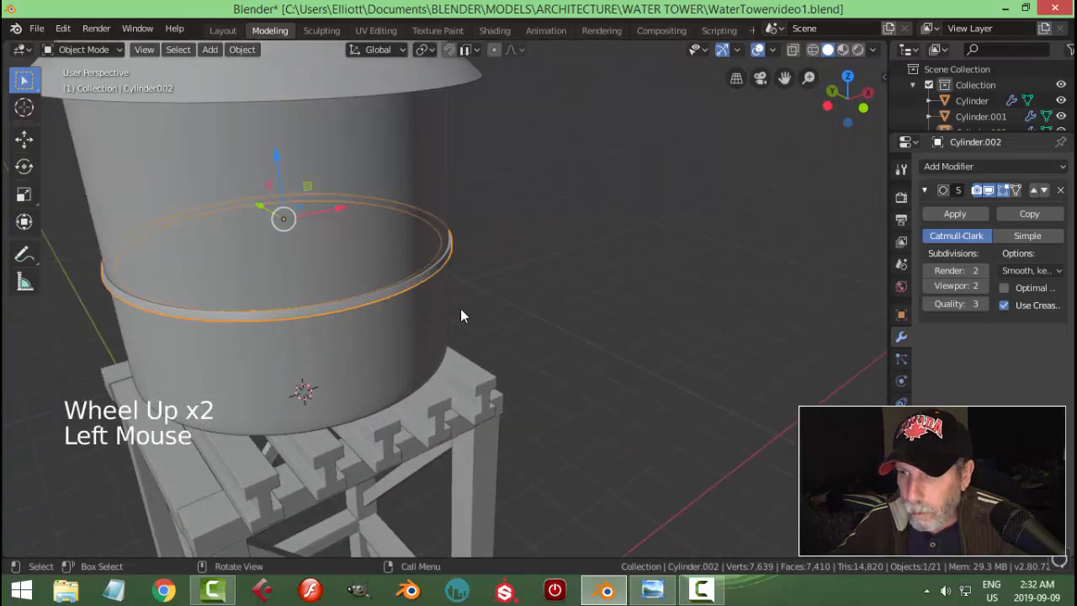
key(shift+h)
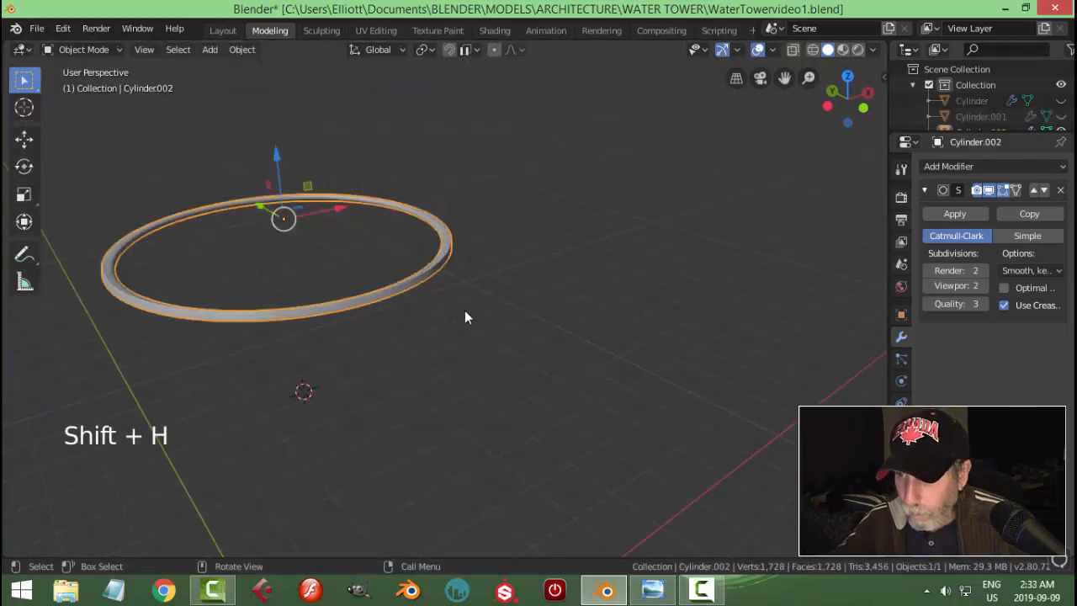
middle_drag(465, 310, 546, 295)
scroll(471, 319, up, 1)
scroll(468, 322, up, 1)
key(Tab)
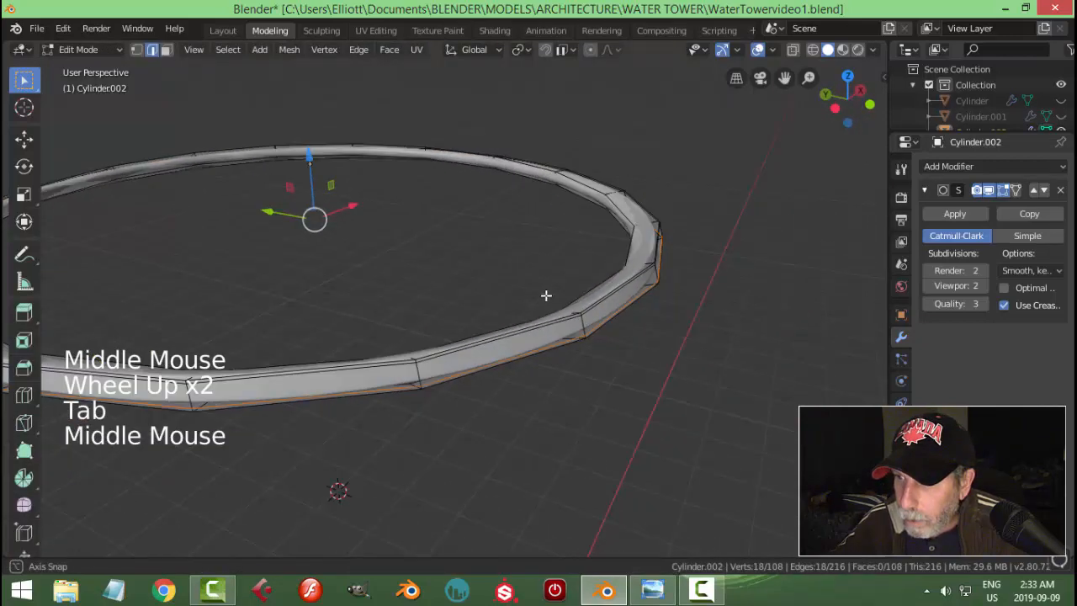
Step: Delete the face loop on the band's inner side, facing the tank
key(3)
alt+shift+click(606, 199)
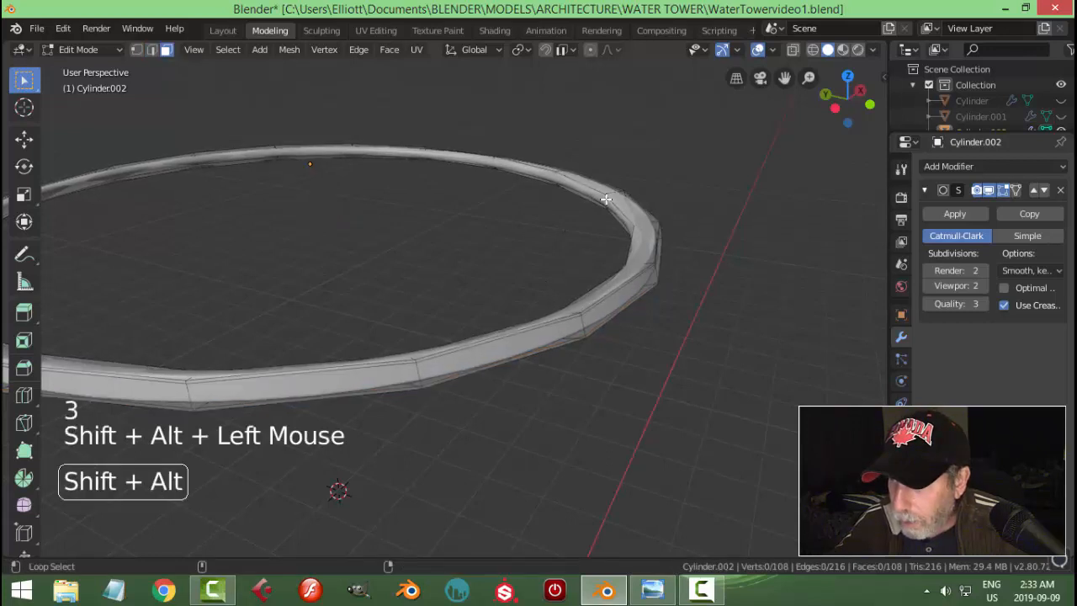
key(x)
click(606, 198)
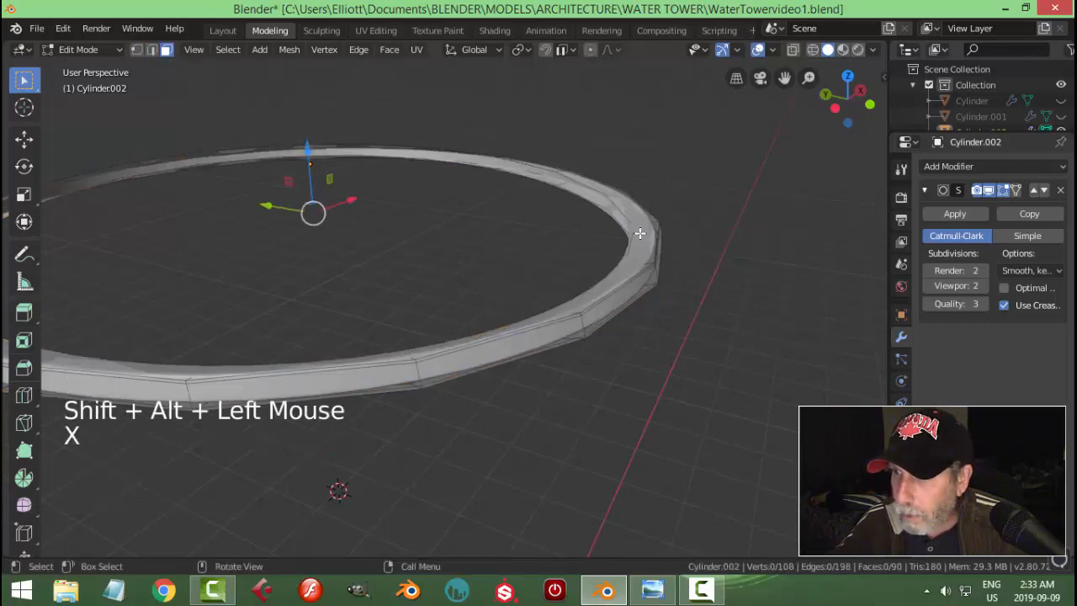
key(Tab)
key(alt+a)
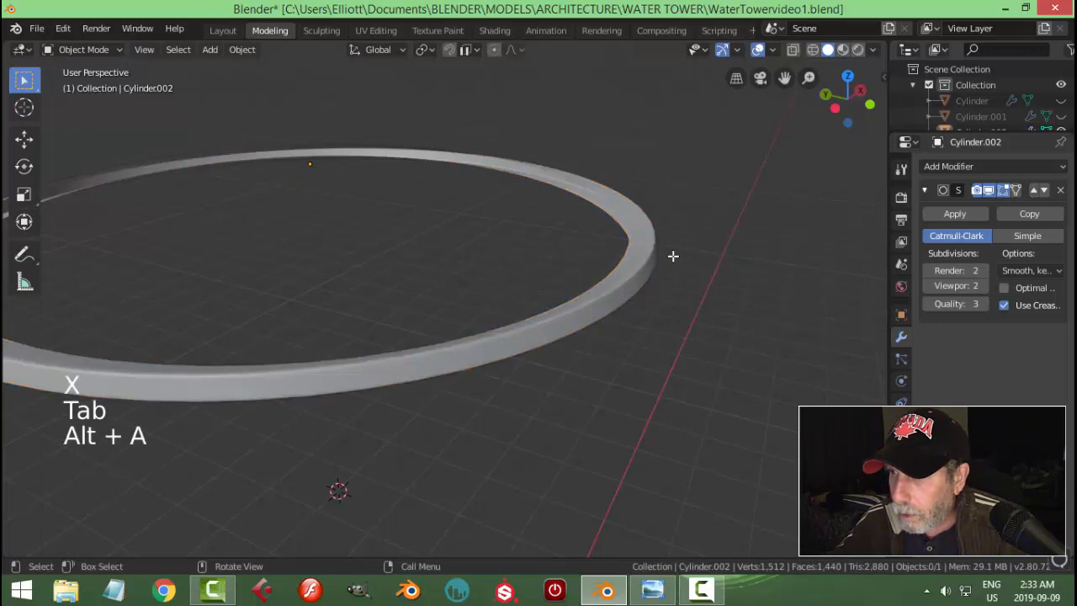
scroll(673, 255, down, 3)
middle_drag(651, 272, 581, 258)
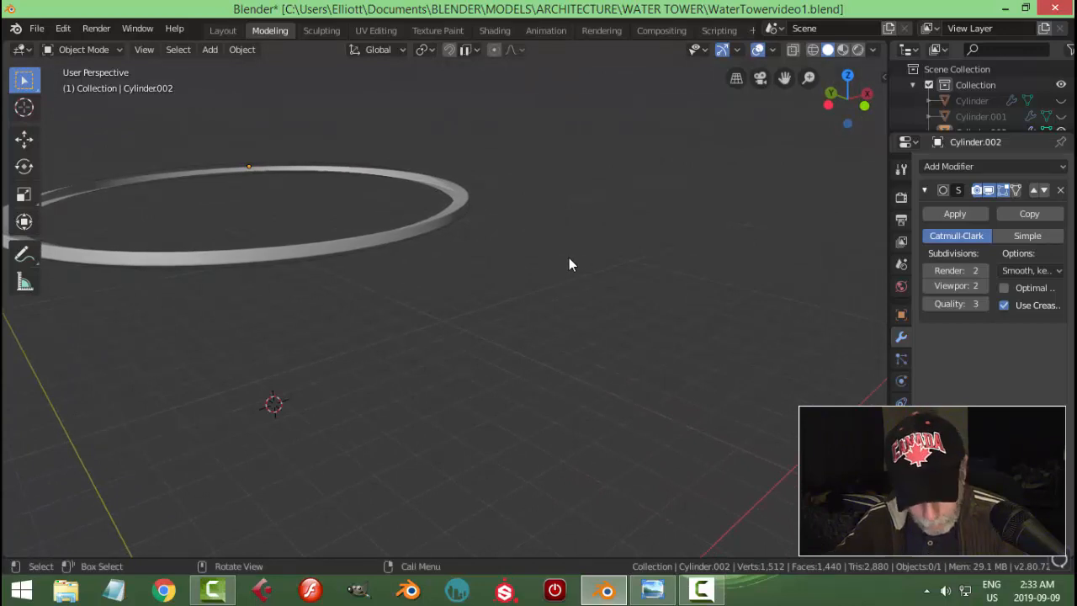
Step: Unhide the rest of the tower and scale the band up by about 1.008
key(alt+h)
key(alt+a)
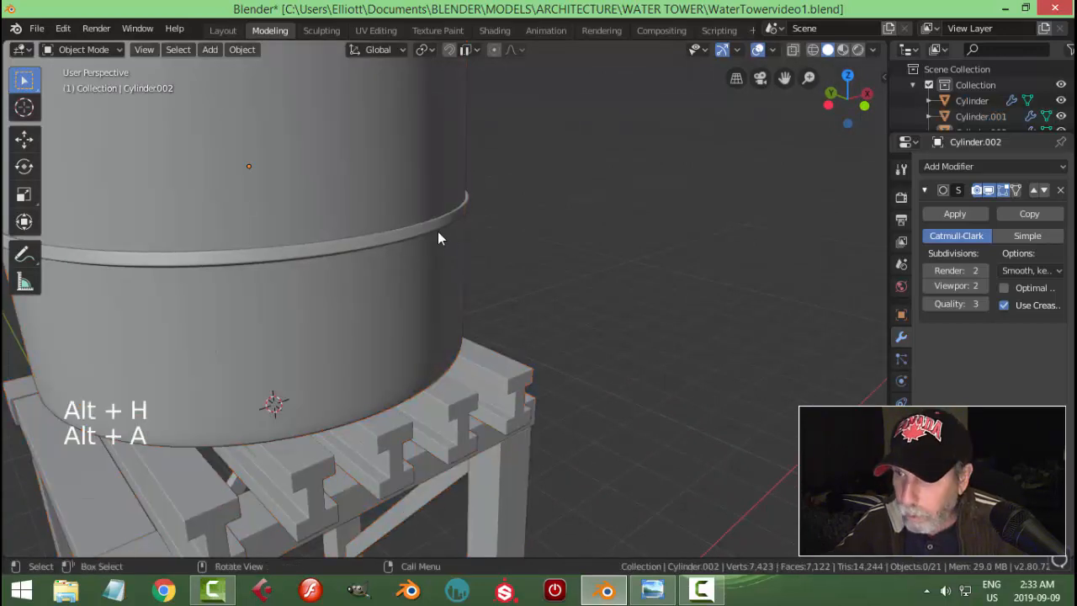
click(440, 240)
middle_drag(462, 260, 505, 284)
key(s)
key(shift)
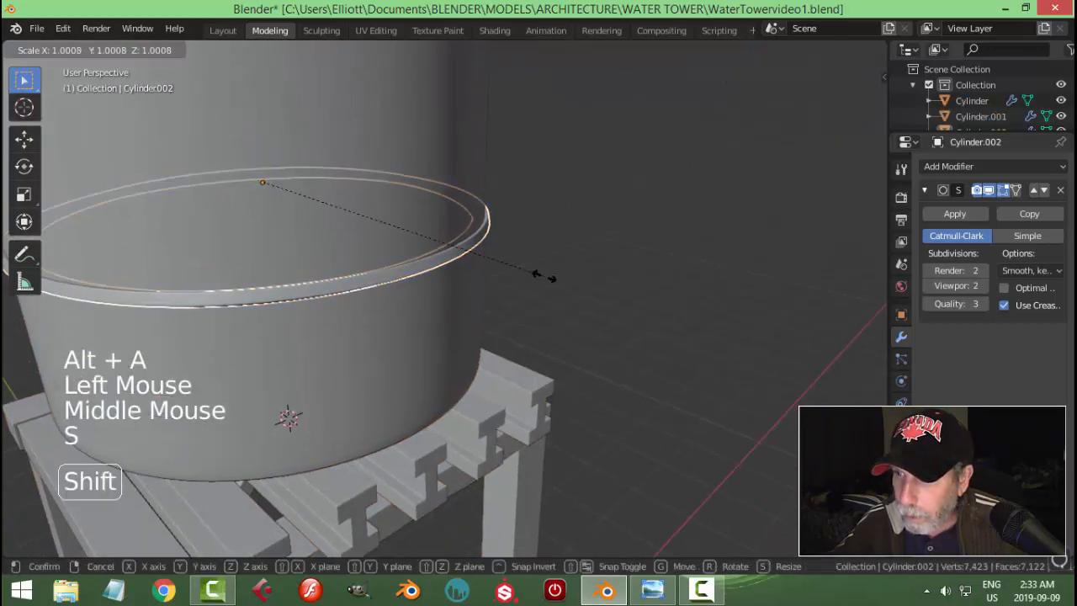
click(564, 289)
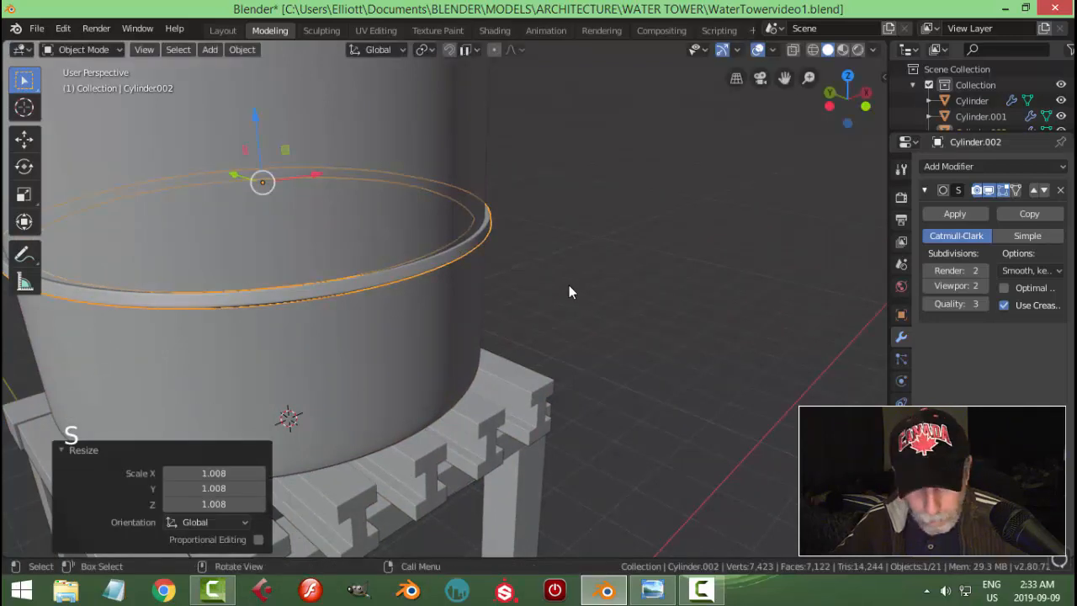
Step: Duplicate the band in front view and raise the copy to just below the roof
key(alt+a)
scroll(569, 290, down, 3)
key(KP_1)
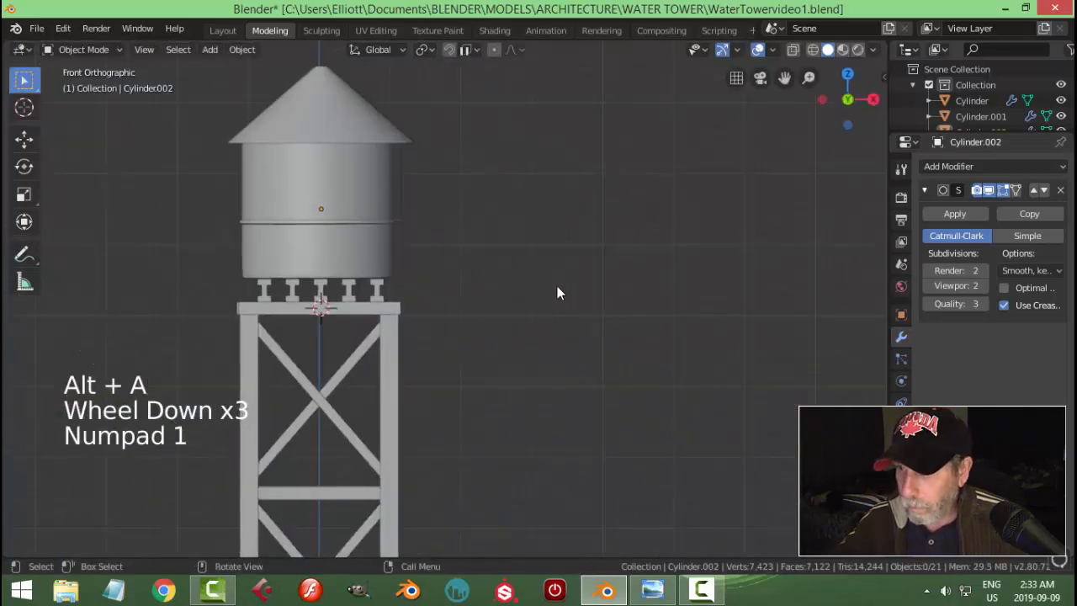
click(360, 222)
shift+middle_drag(379, 261, 497, 335)
key(shift+d)
right_click(497, 335)
drag(430, 217, 447, 173)
key(alt+a)
middle_drag(516, 251, 561, 289)
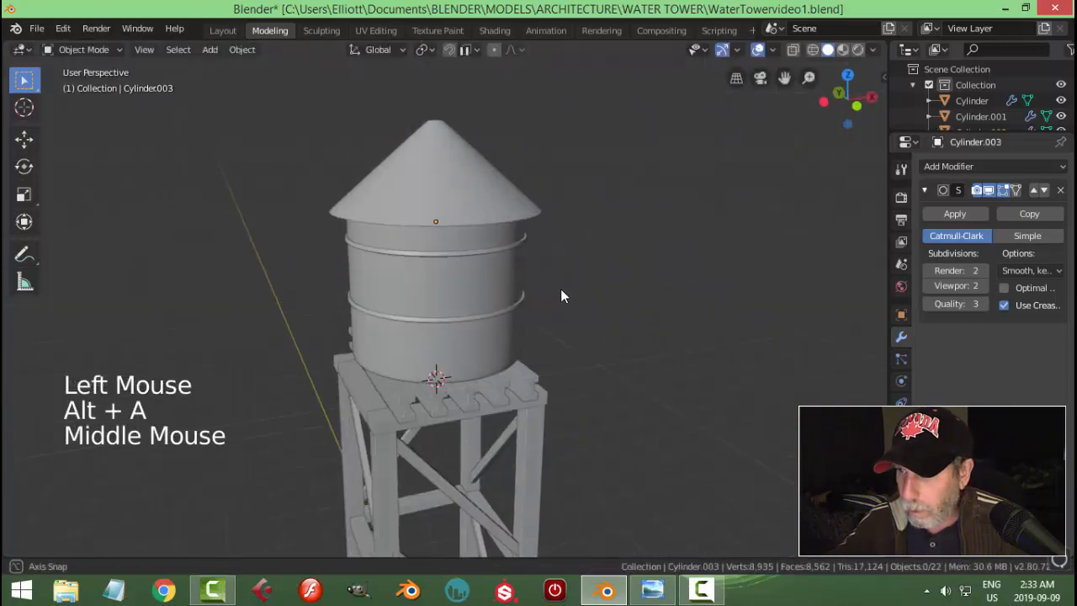
Step: Compare the band spacing with the reference photo and lower the upper band slightly on the tank
click(655, 587)
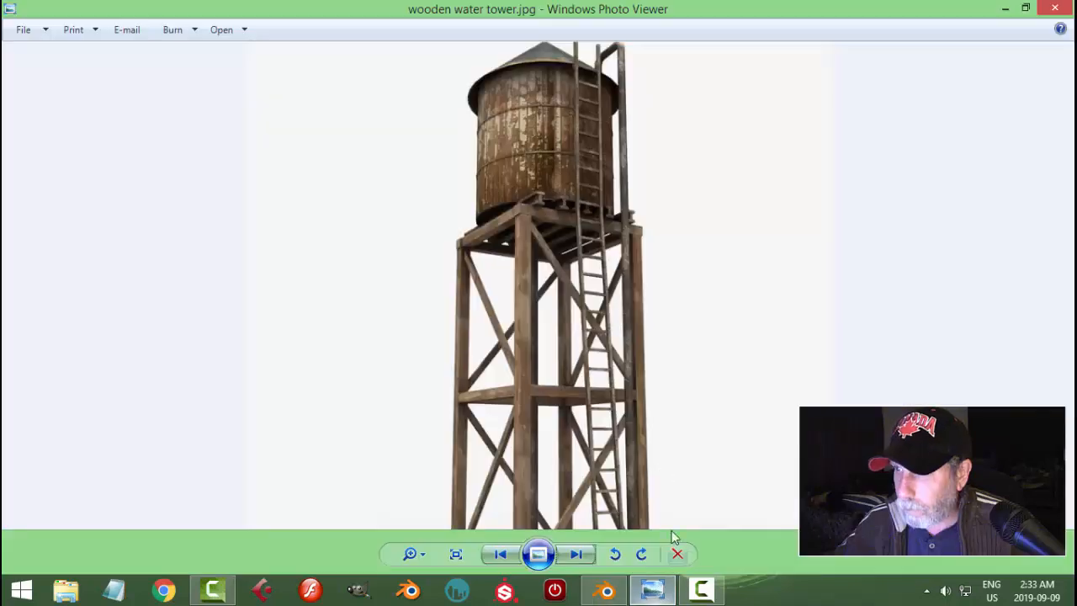
click(600, 590)
scroll(469, 251, up, 2)
click(470, 224)
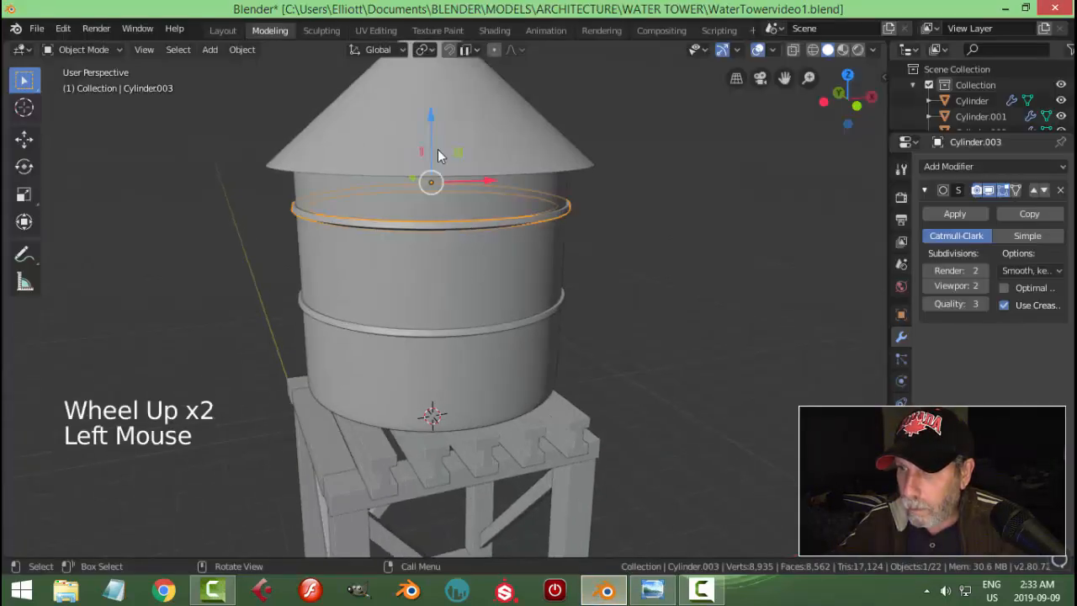
drag(426, 117, 426, 136)
key(alt+a)
scroll(589, 286, down, 2)
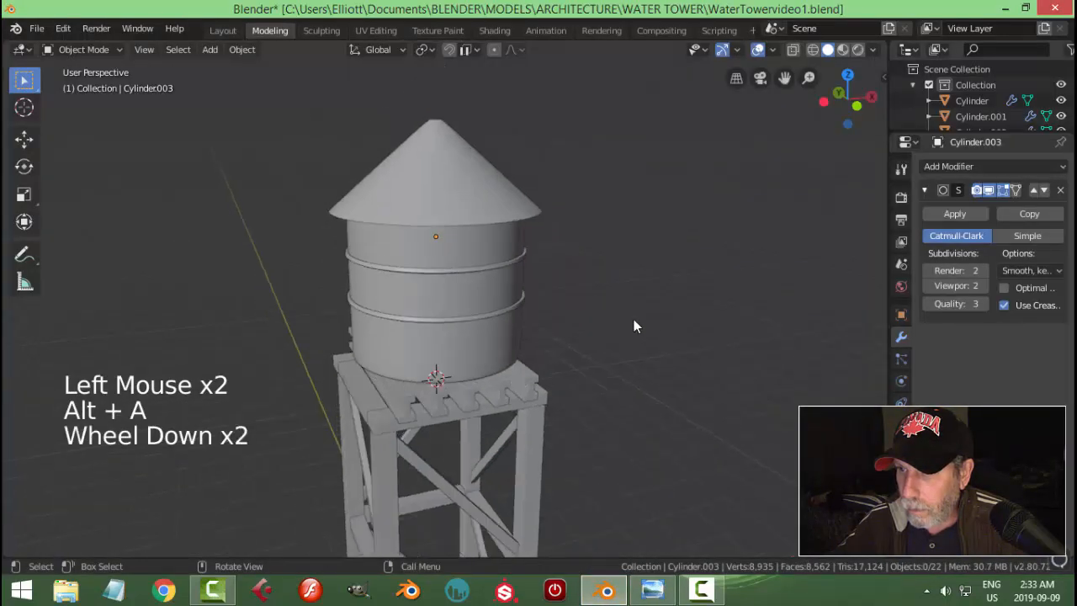
middle_drag(634, 319, 584, 361)
scroll(609, 319, down, 2)
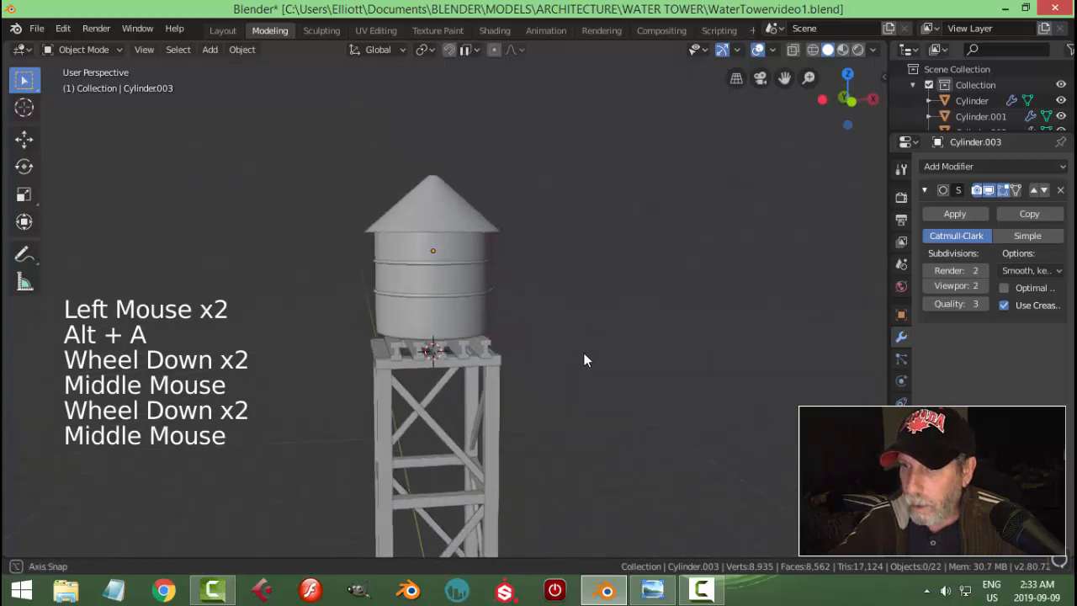
Step: Check the tank's proportions against the reference photo and raise the roof about 0.33 m off the tank
click(653, 591)
scroll(627, 337, down, 1)
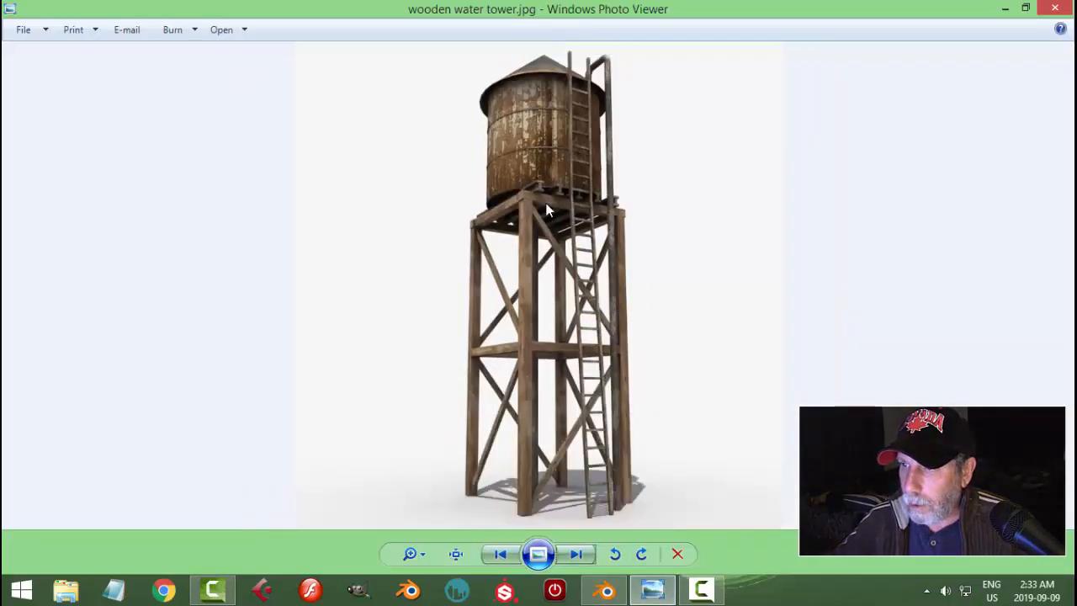
click(607, 589)
scroll(530, 366, down, 1)
middle_drag(523, 353, 480, 325)
scroll(497, 324, up, 1)
scroll(484, 316, up, 1)
click(489, 303)
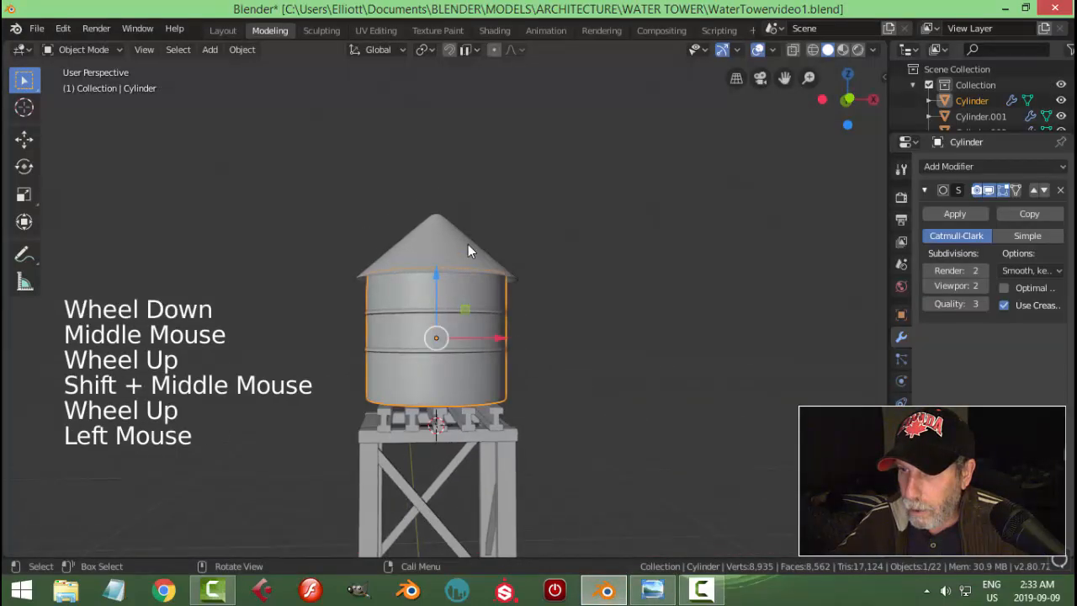
click(424, 283)
drag(437, 290, 445, 289)
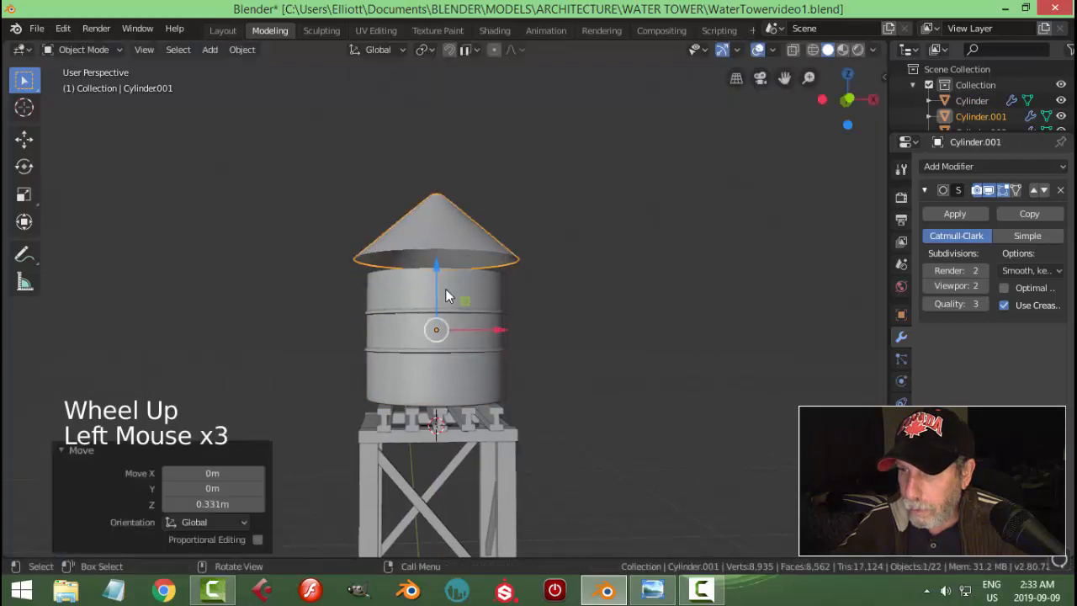
Step: Extend the tank's top edge loop upward until it reaches the underside of the raised roof
click(508, 283)
key(Tab)
middle_drag(508, 283, 499, 320)
scroll(496, 315, up, 2)
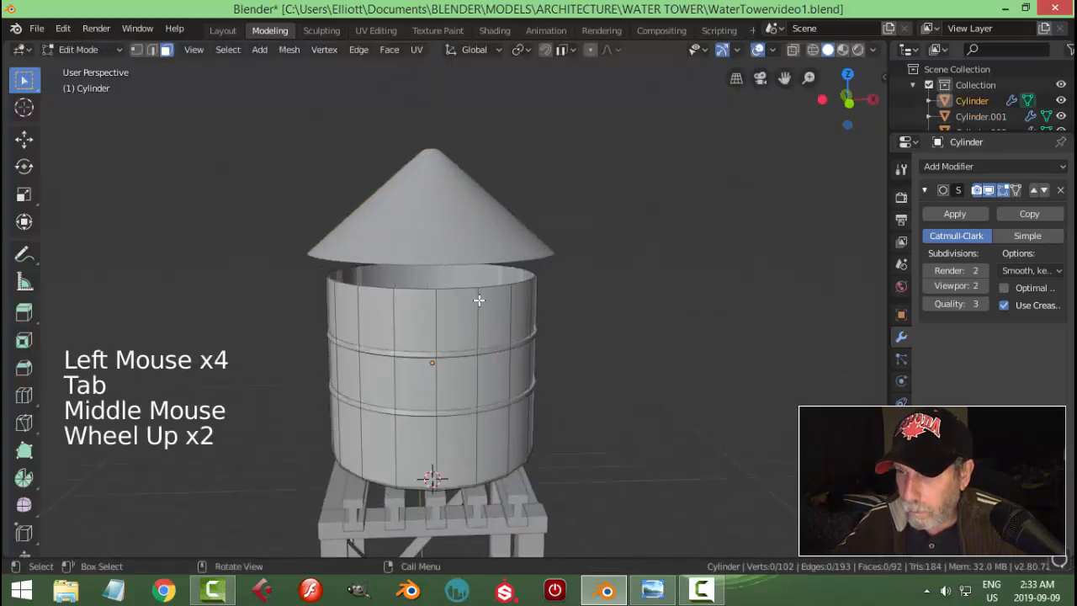
alt+shift+click(481, 301)
scroll(485, 300, down, 1)
key(2)
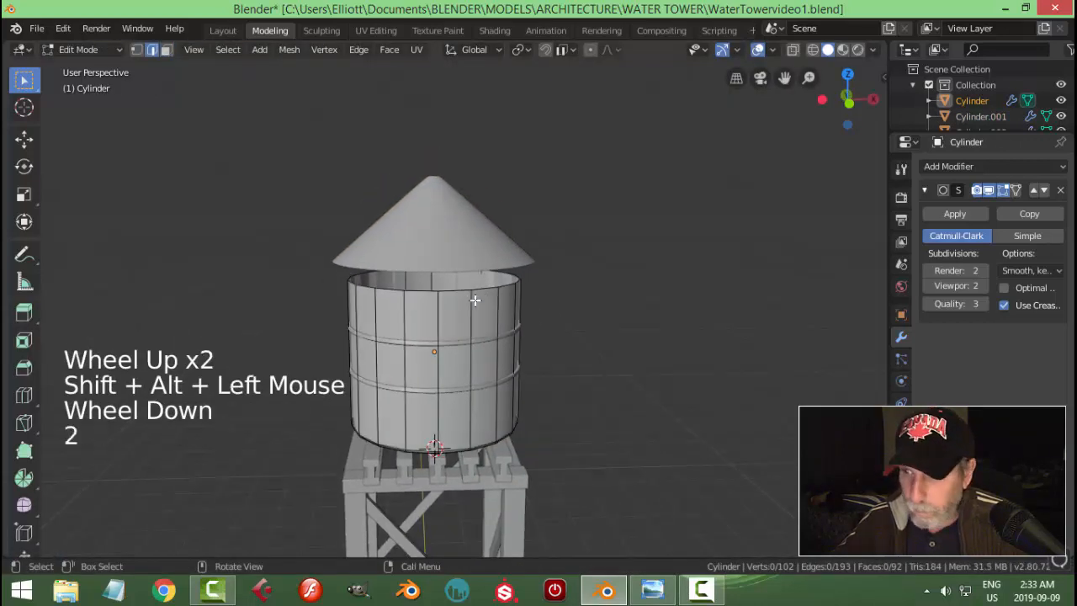
alt+shift+click(450, 277)
drag(444, 240, 438, 212)
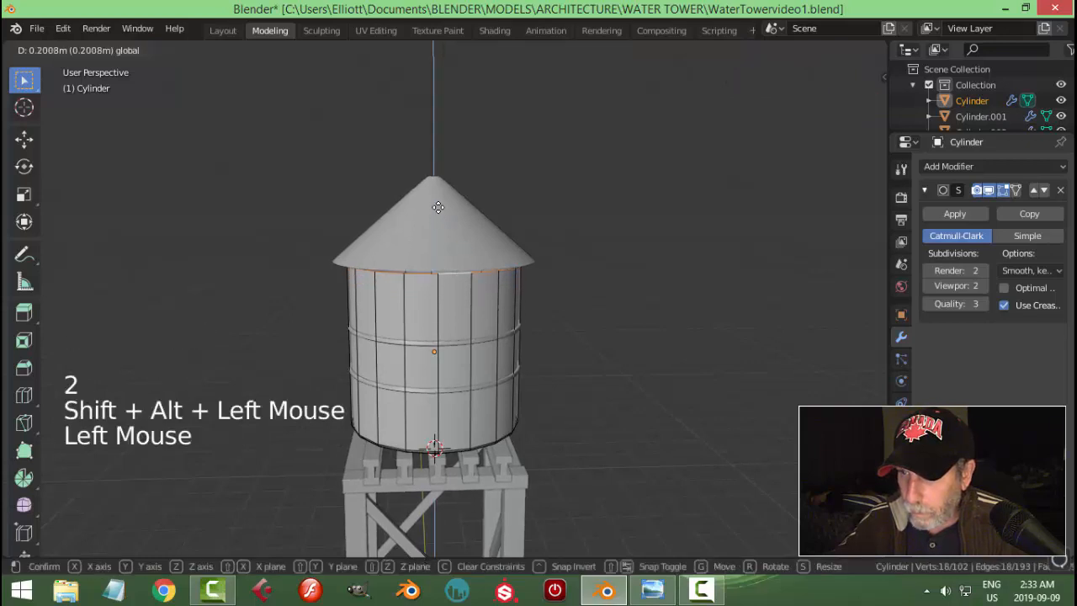
key(alt+a)
key(Tab)
Step: Lower the roof slightly along Z to seat it on the taller tank
click(446, 240)
click(433, 268)
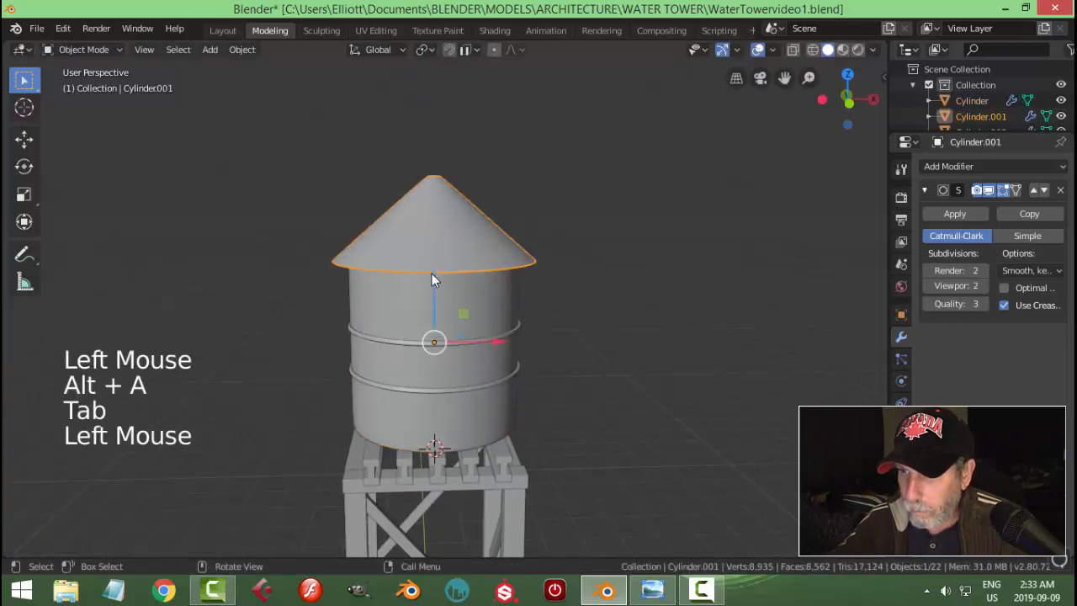
drag(433, 276, 438, 218)
key(alt+a)
Step: Raise the upper metal band about 0.3 m along Z and save the file
click(485, 339)
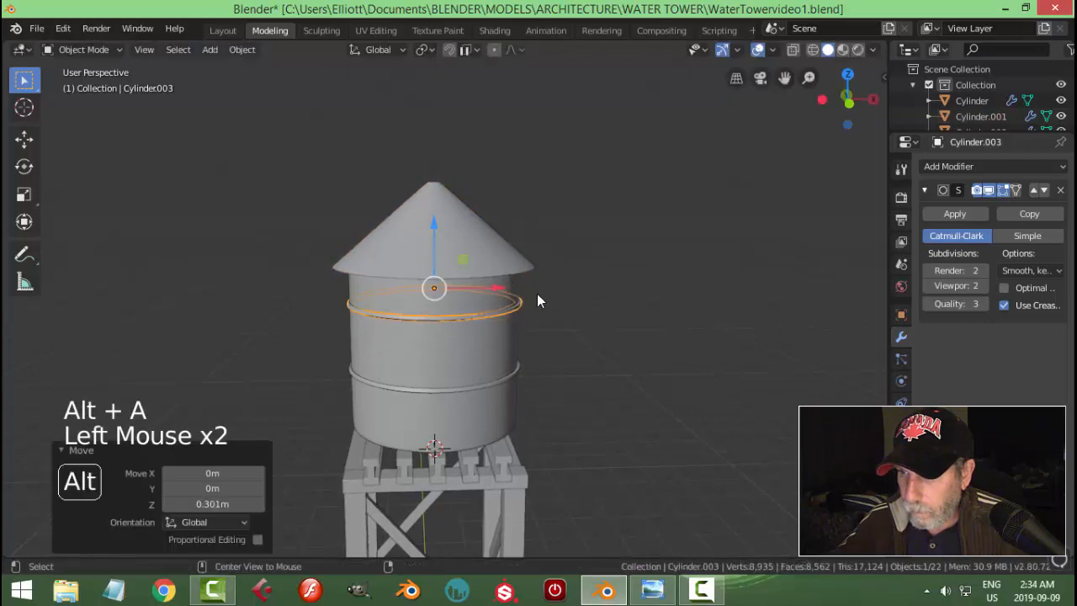
key(alt+a)
scroll(523, 360, down, 4)
mouse_move(523, 360)
middle_down()
mouse_move(546, 337)
mouse_move(538, 365)
mouse_move(539, 351)
mouse_move(543, 360)
mouse_move(513, 345)
middle_up()
scroll(538, 365, up, 2)
key(ctrl+s)
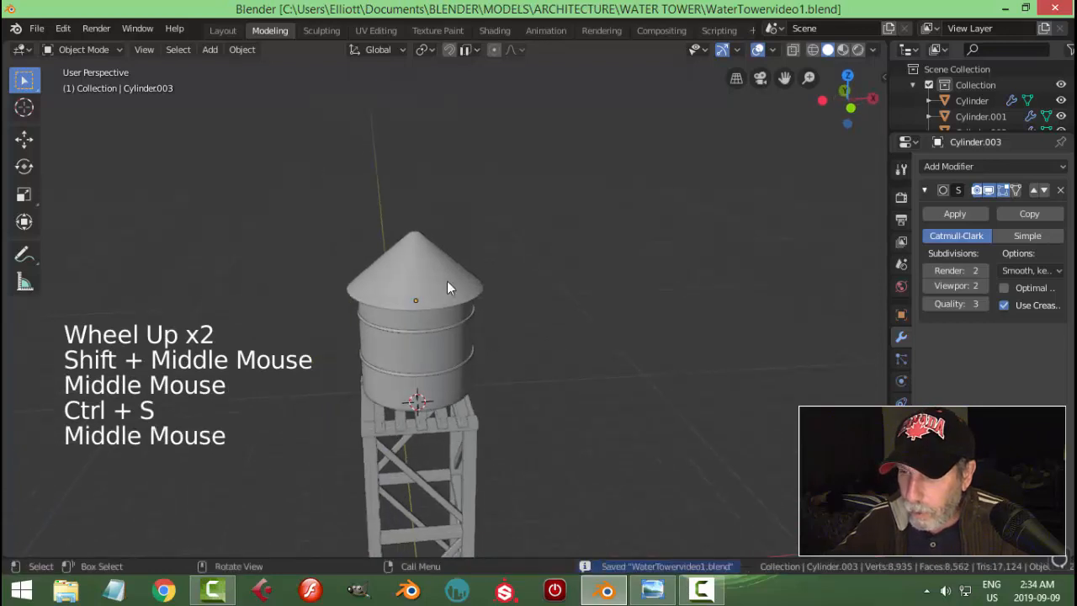
Step: Snap the 3D cursor to the roof's origin
click(447, 283)
middle_drag(446, 283, 472, 321)
key(shift+s)
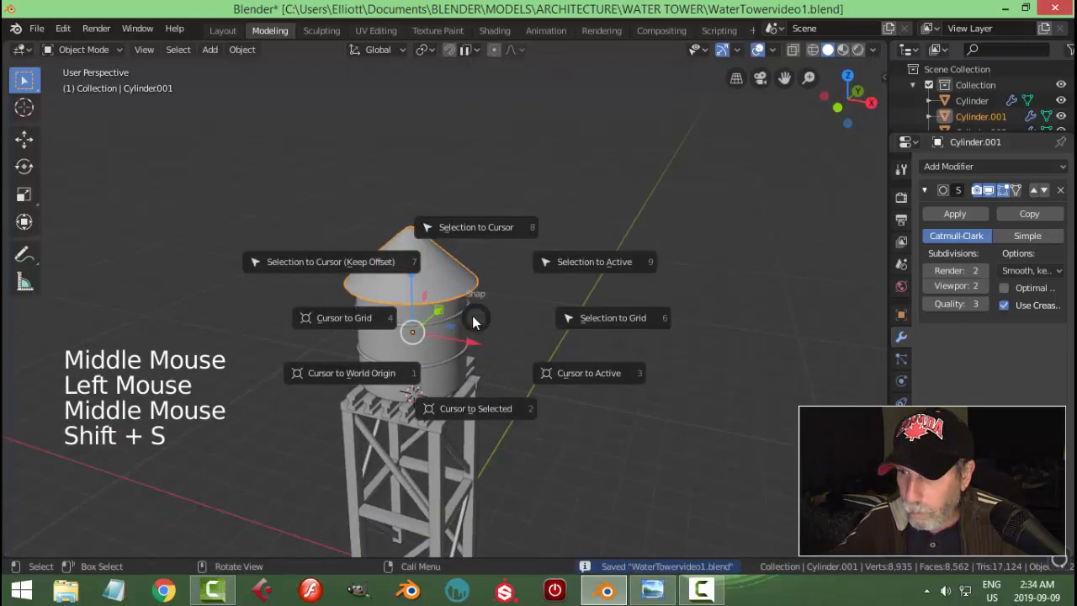
scroll(485, 326, up, 2)
Step: Add a plane at the 3D cursor and raise it about 1.27 m into the roof
middle_drag(485, 325, 484, 336)
key(shift+a)
mouse_move(449, 269)
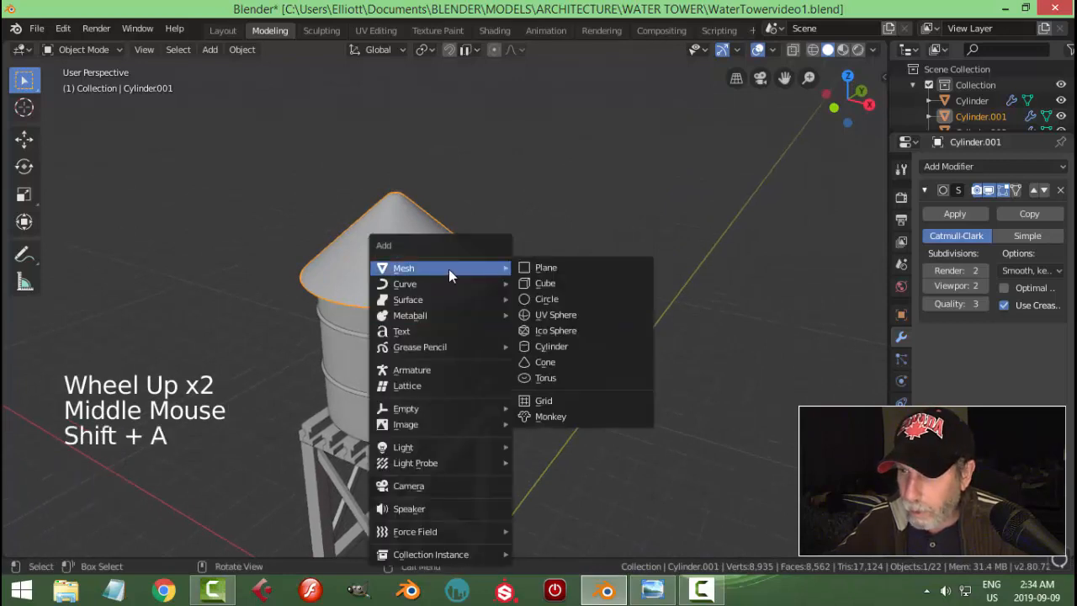
click(542, 267)
scroll(405, 281, down, 1)
drag(405, 281, 418, 202)
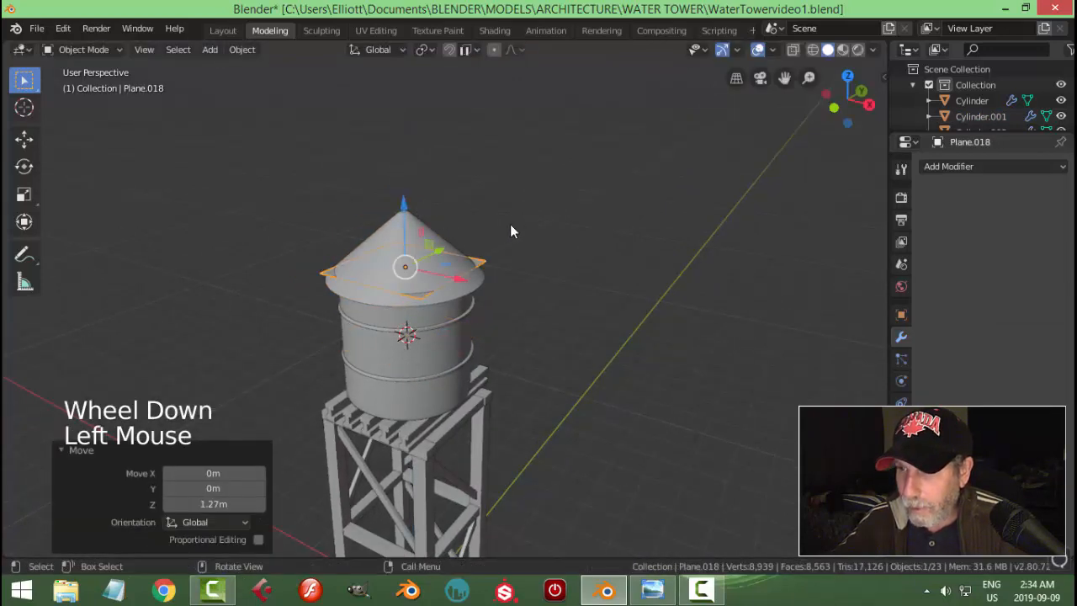
Step: Merge all of the plane's vertices at center into a single vertex
key(Tab)
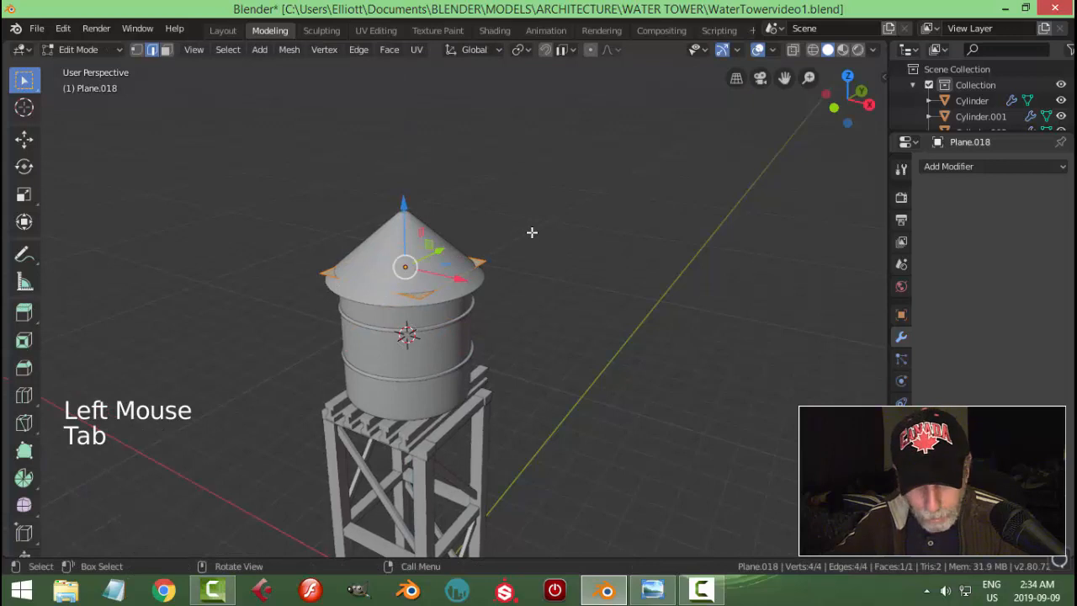
key(alt+m)
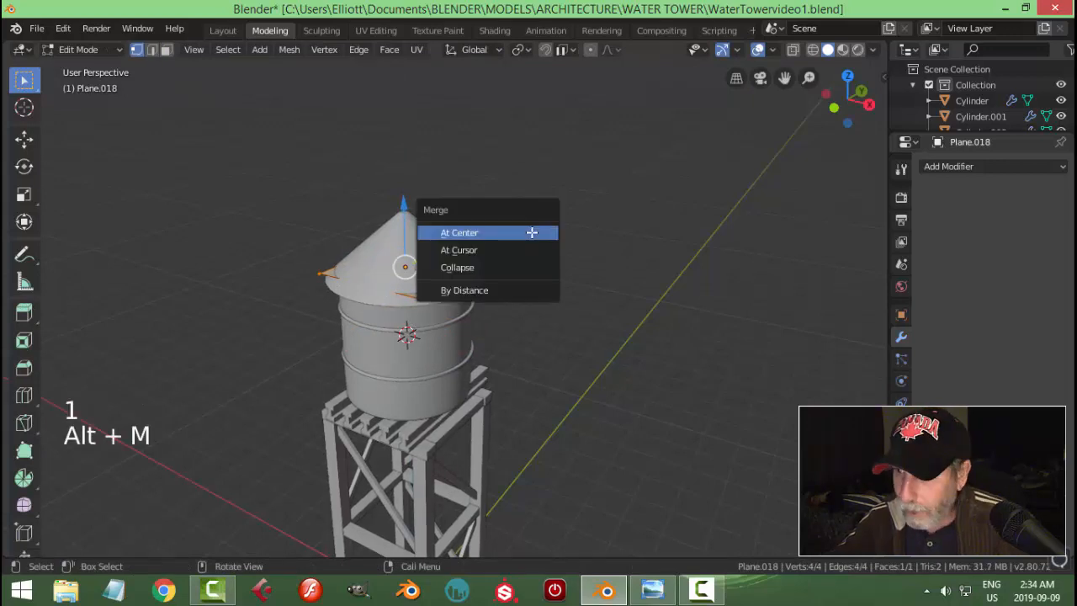
click(531, 231)
Step: Move the single vertex along Y and Z to place it on the roof's sloping side in right view
key(KP_1)
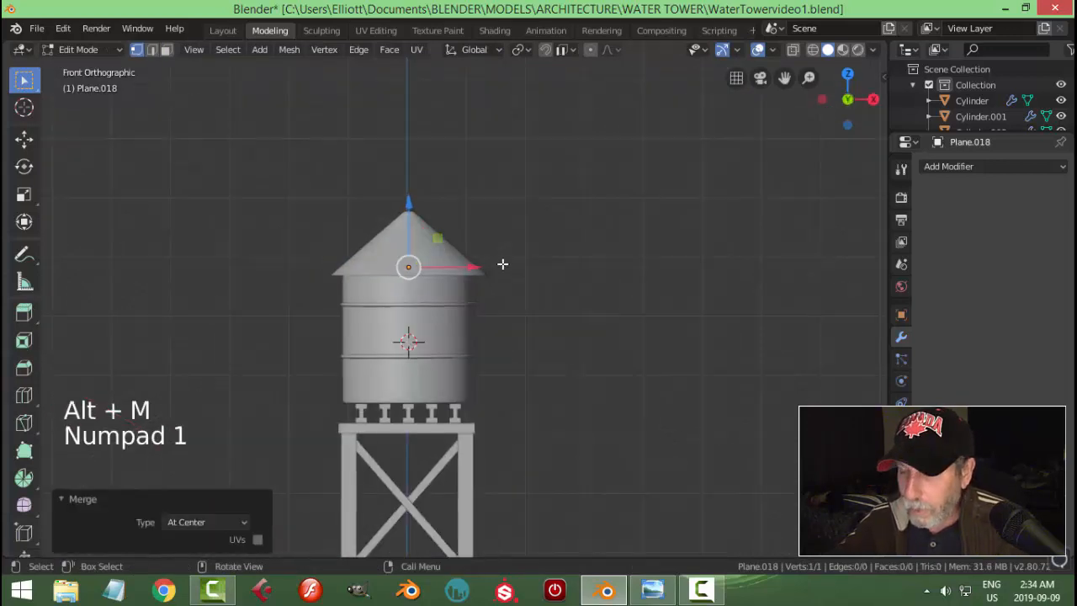
key(KP_7)
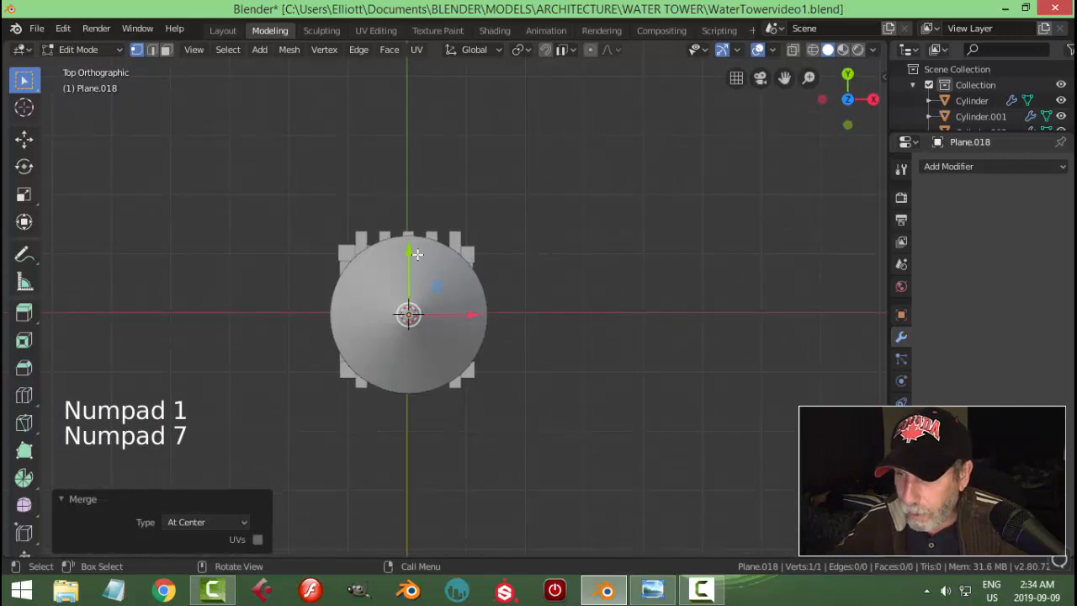
middle_drag(493, 378, 450, 268)
drag(436, 244, 350, 244)
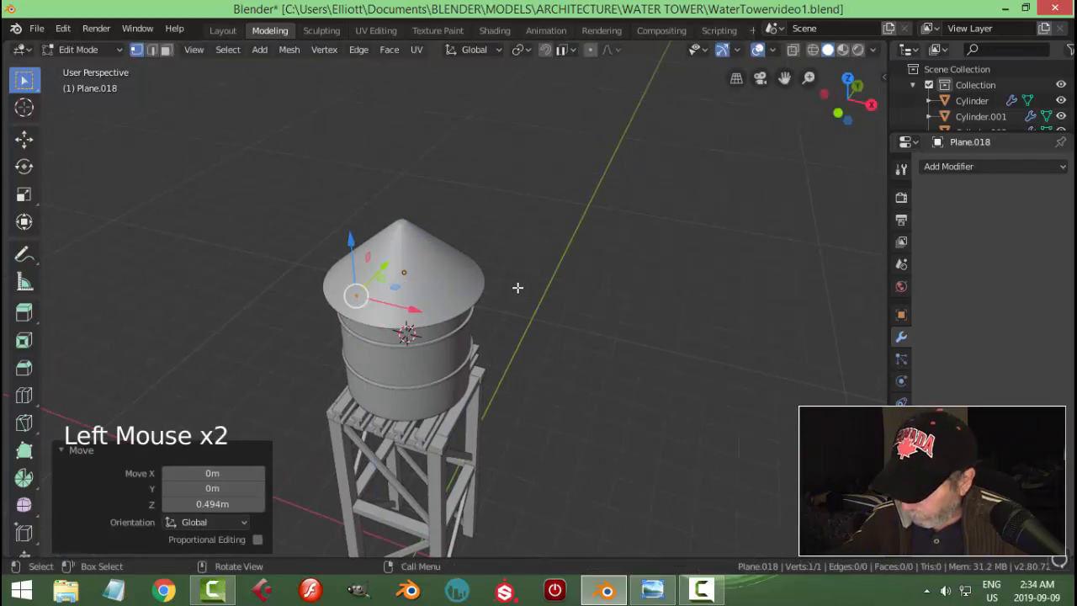
key(KP_1)
key(KP_3)
scroll(517, 288, up, 3)
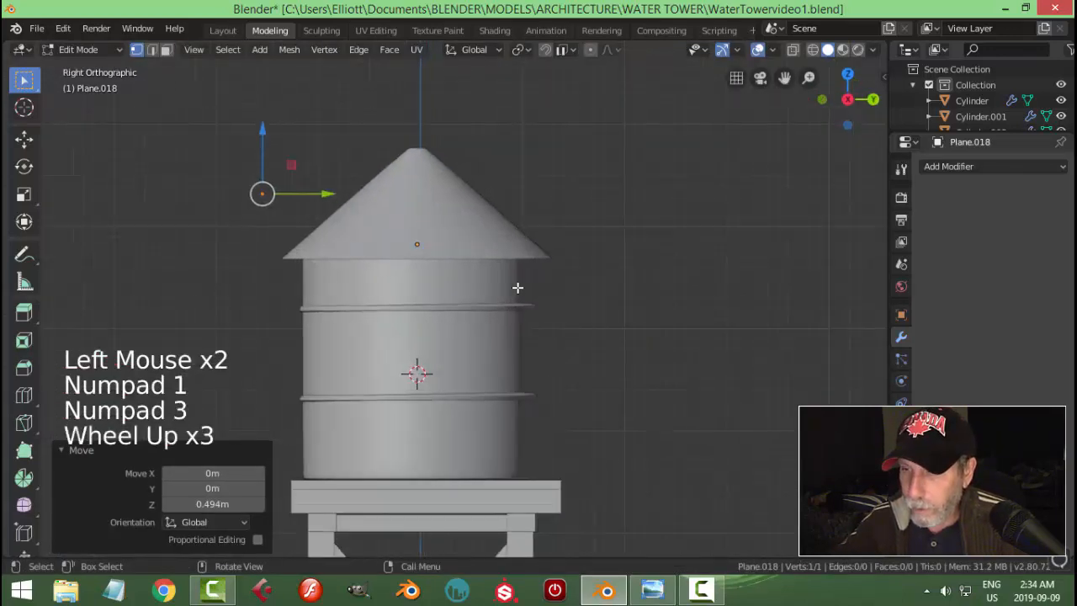
drag(326, 194, 426, 202)
drag(339, 141, 338, 177)
drag(395, 231, 394, 230)
Step: Extrude the vertex upward out of the roof, and extrude it again about 0.93 m outward along Y beyond the eave
key(e)
drag(343, 175, 344, 125)
key(e)
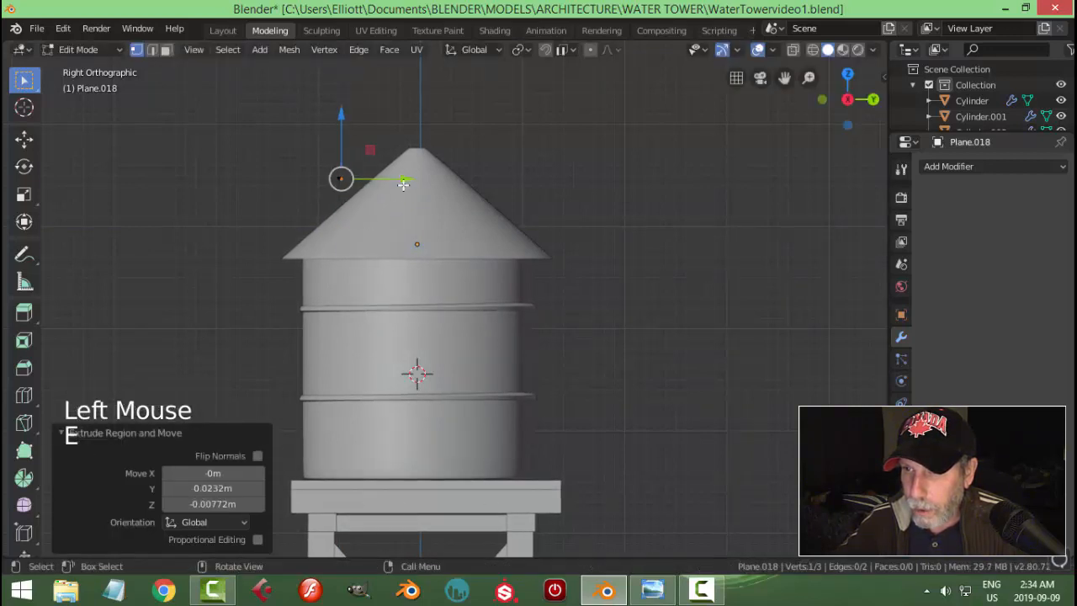
drag(404, 184, 307, 215)
scroll(336, 286, down, 3)
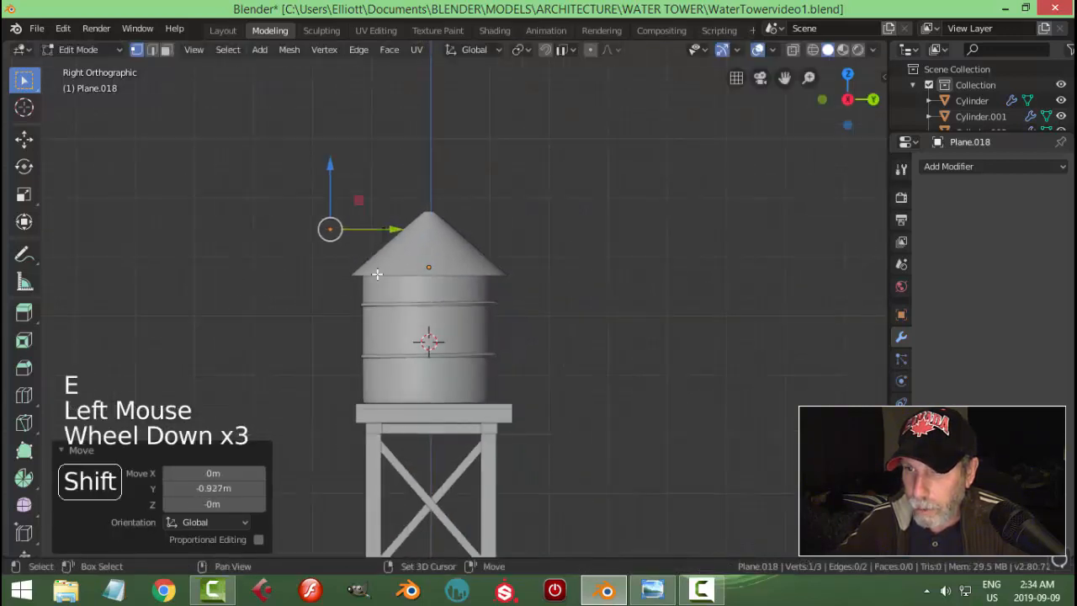
Step: Extrude the pipe's outer end vertex straight down beside the tower to ground level
shift+middle_drag(339, 297, 409, 241)
key(e)
drag(398, 108, 411, 357)
scroll(411, 361, down, 2)
shift+middle_drag(410, 378, 433, 205)
drag(416, 139, 441, 251)
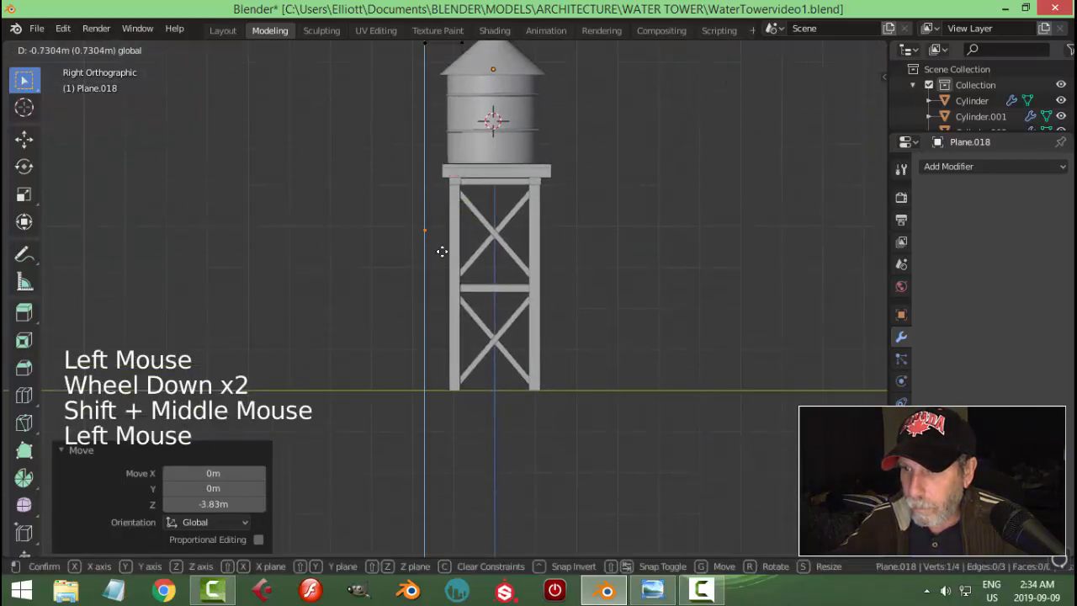
drag(429, 335, 431, 337)
Step: Shift the whole pipe outline 0.545 m along X and compare its placement with the reference photo
middle_drag(435, 258, 569, 223)
key(a)
drag(575, 195, 595, 202)
click(671, 593)
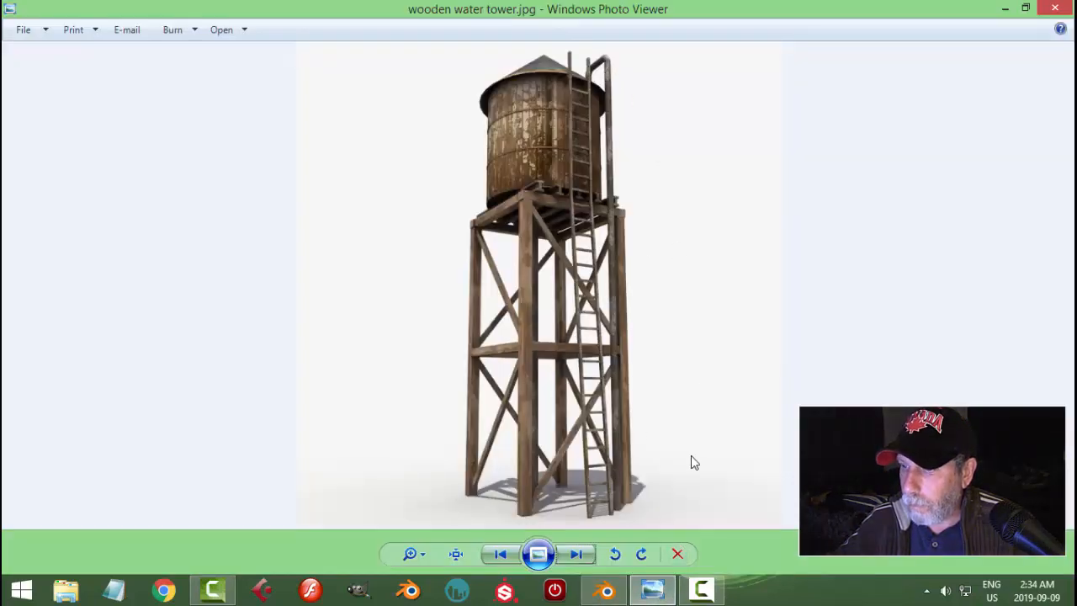
click(604, 589)
Step: Round the pipe outline's two top corners with a four-segment vertex bevel about 0.09 m wide
middle_drag(584, 447, 427, 363)
shift+middle_drag(494, 204, 423, 185)
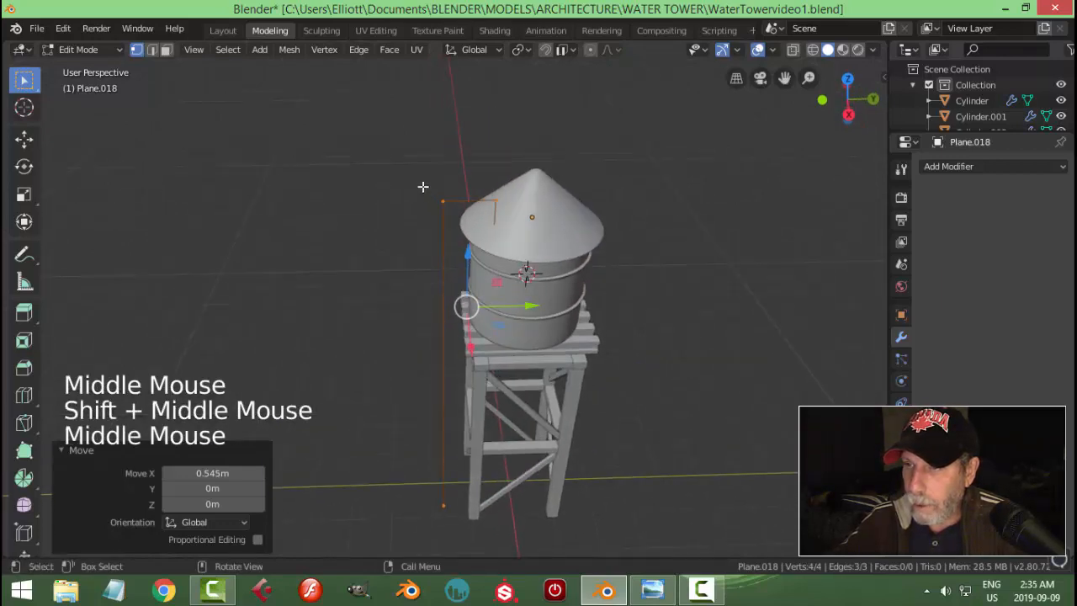
click(442, 202)
shift+click(521, 220)
scroll(521, 220, up, 2)
shift+middle_drag(515, 226, 534, 244)
middle_drag(540, 194, 528, 342)
scroll(559, 281, up, 1)
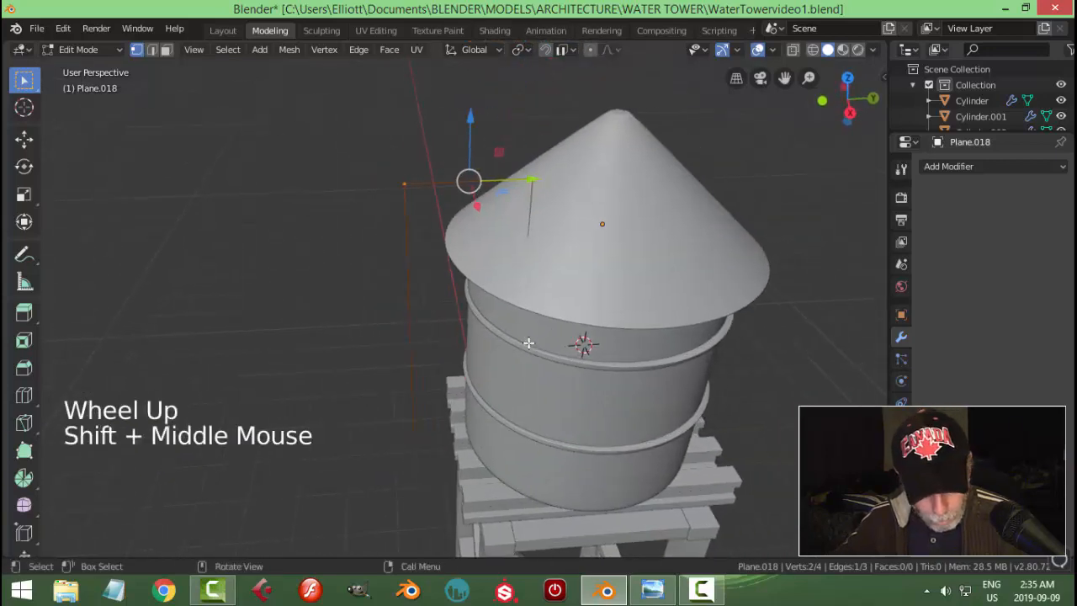
key(ctrl+shift+b)
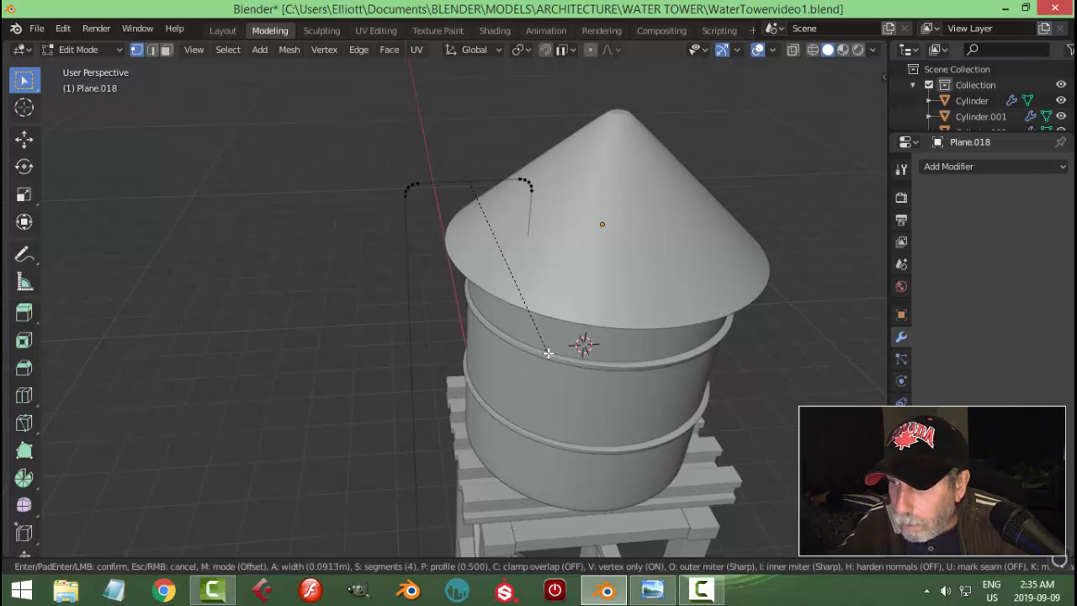
click(548, 352)
key(Tab)
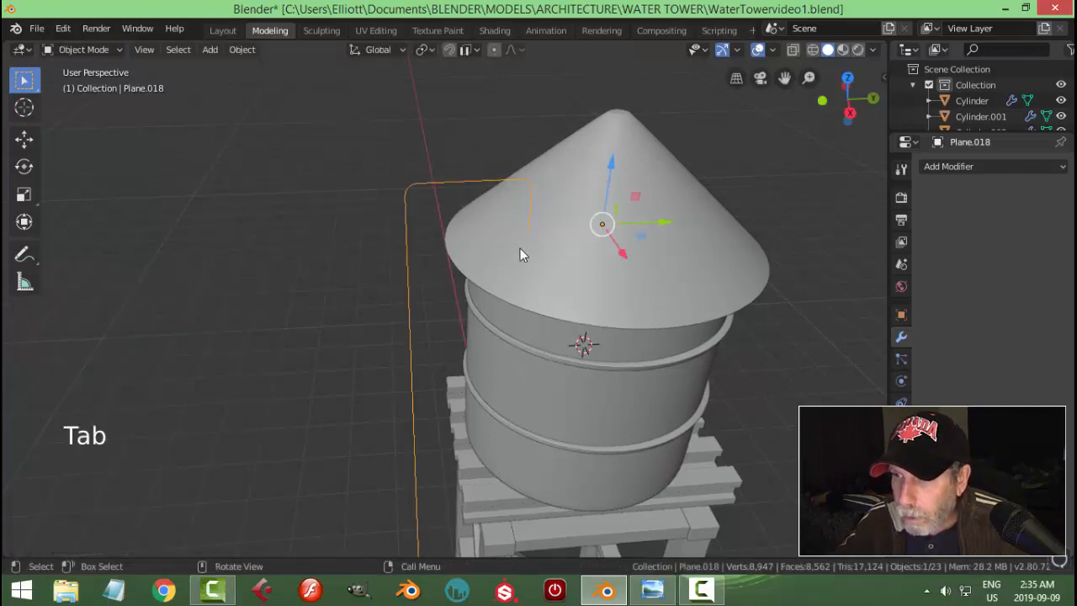
Step: Convert the pipe outline to a curve and give it a bevel depth of 0.07 m
click(242, 49)
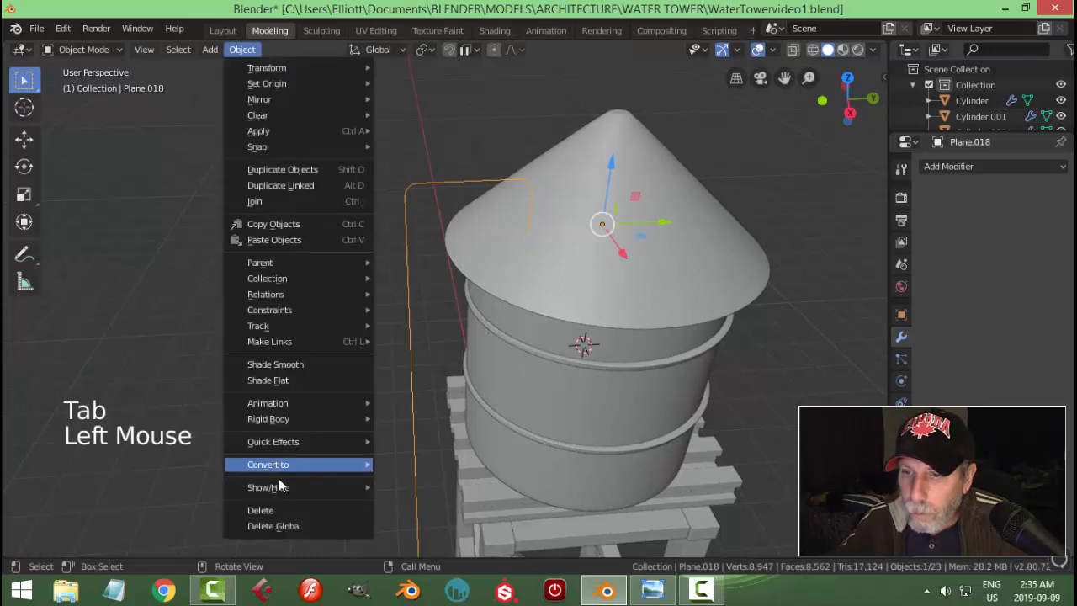
mouse_move(278, 466)
click(438, 463)
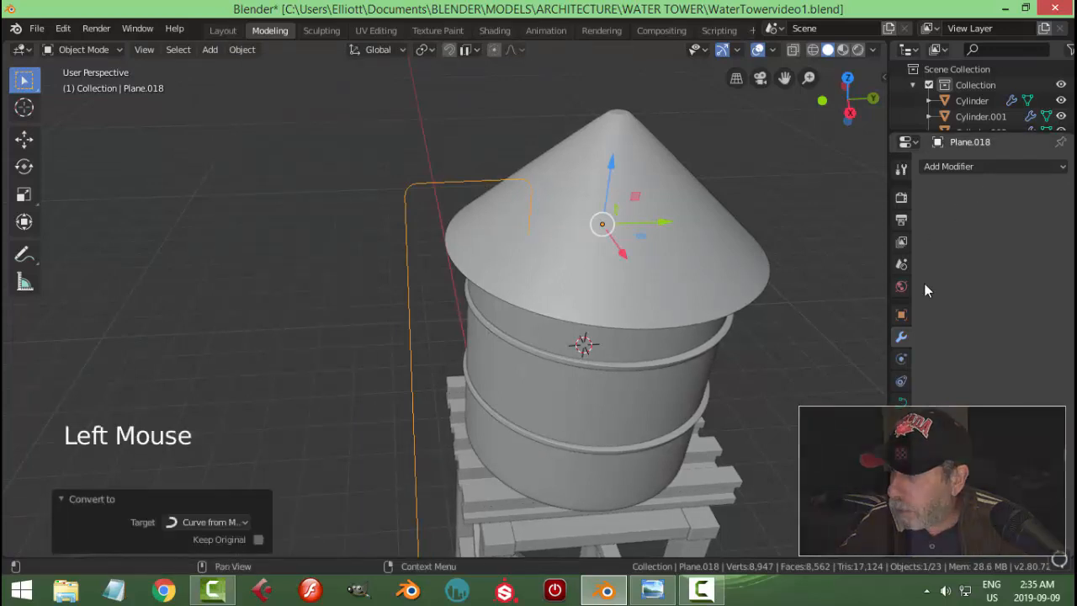
click(901, 403)
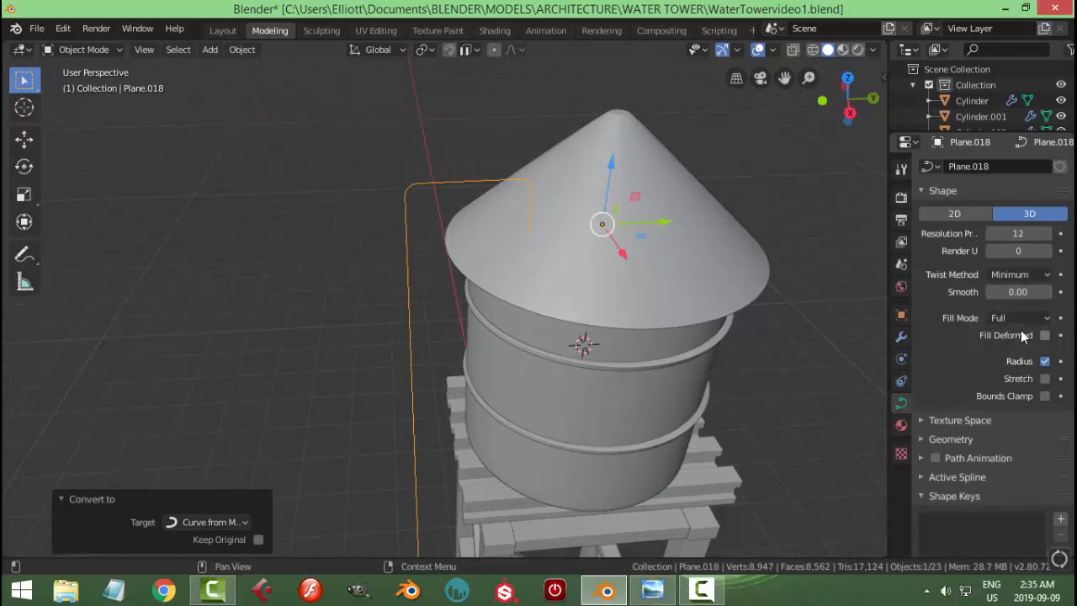
click(924, 439)
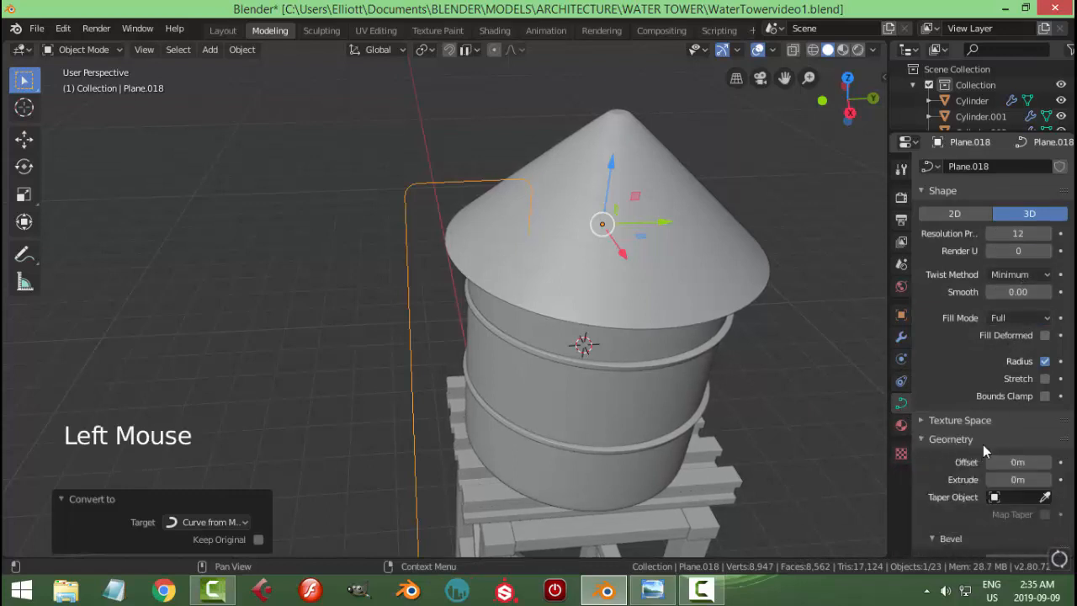
scroll(984, 446, down, 4)
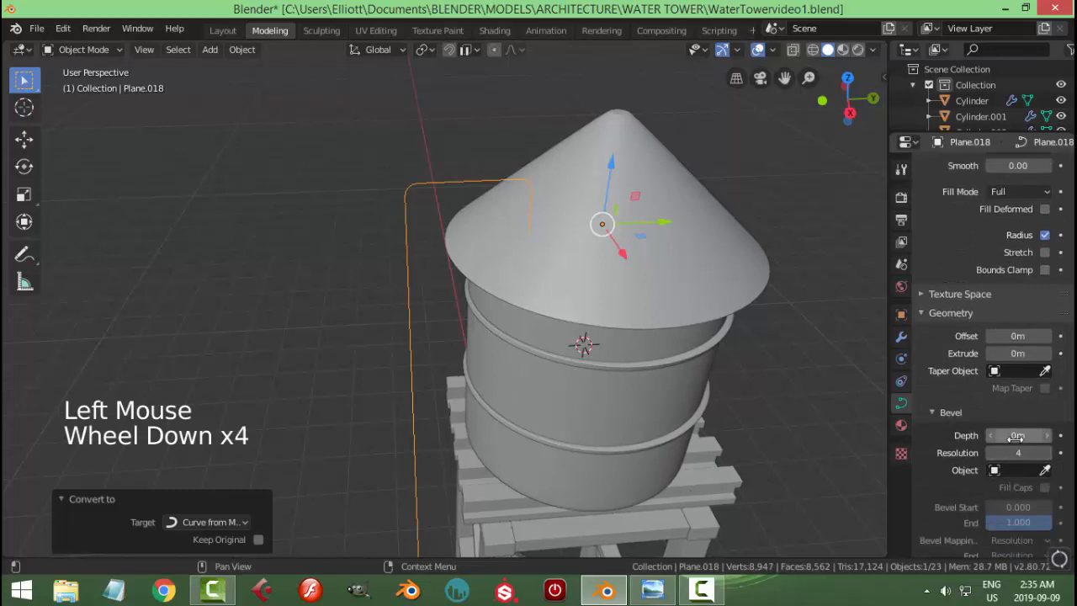
drag(1017, 435, 1060, 435)
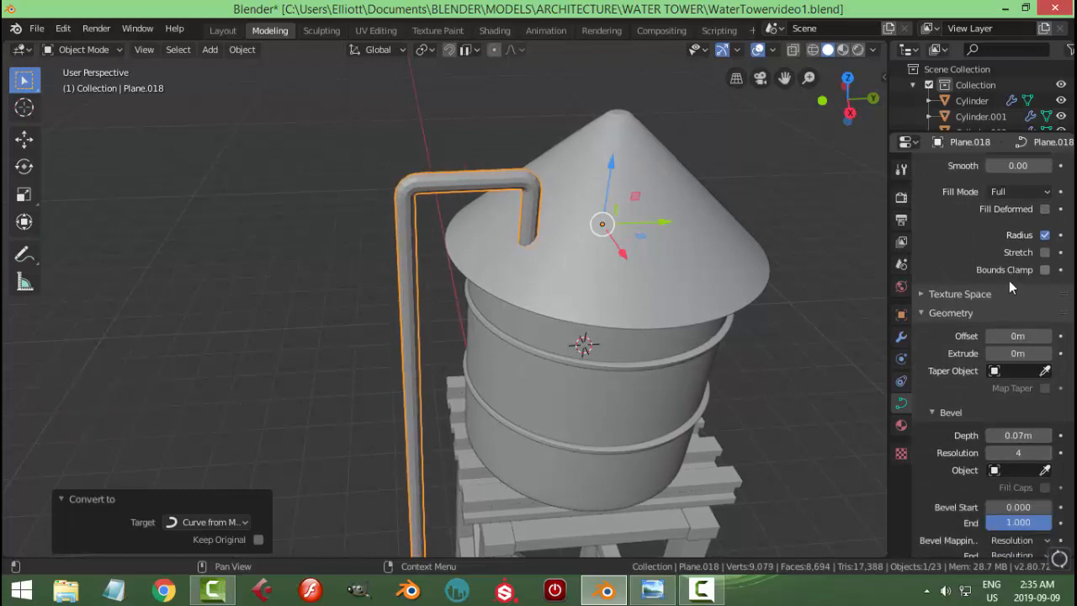
Step: Set the pipe curve's preview resolution to 3, shade the pipe smooth and deselect it
scroll(1009, 286, up, 4)
click(1014, 233)
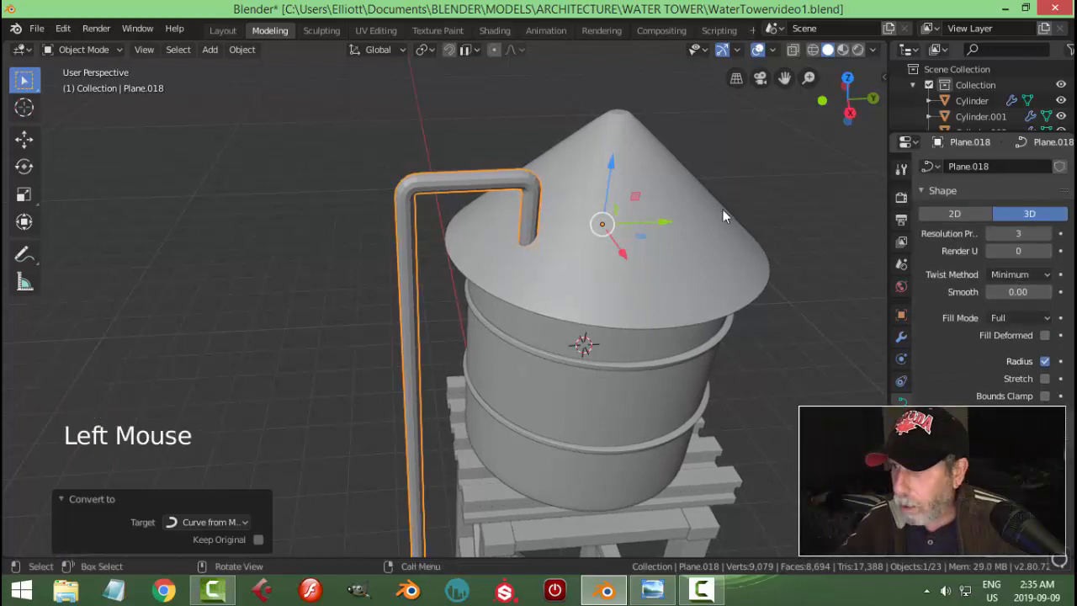
right_click(477, 175)
key(alt+a)
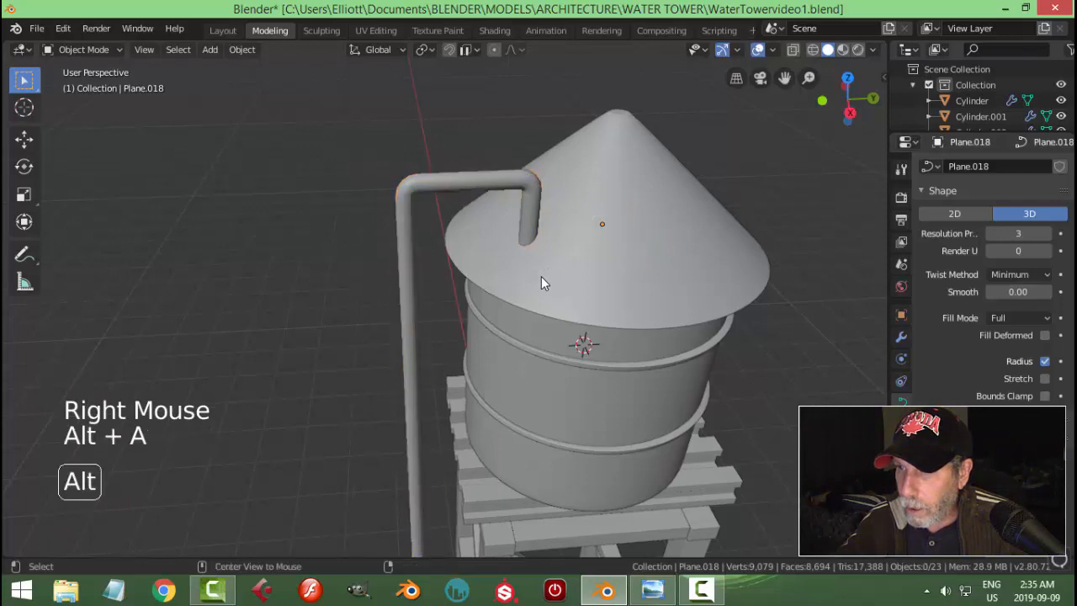
scroll(541, 276, down, 3)
middle_drag(466, 297, 465, 257)
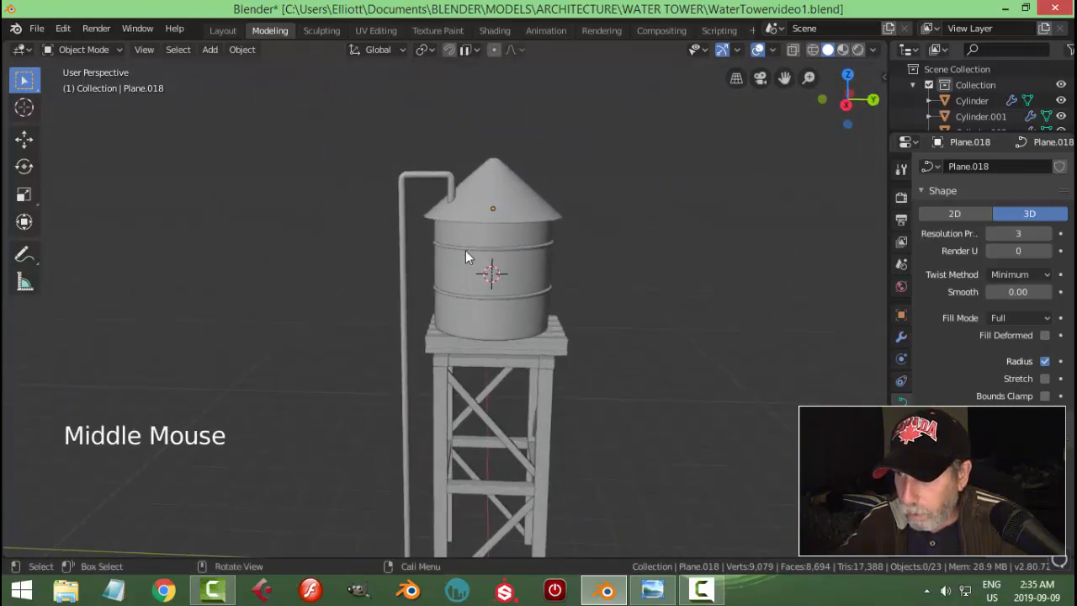
Step: Move the pipe's vertical run 0.135 m along Y, closer to the tower, and leave the pipe deselected
click(424, 173)
key(KP_3)
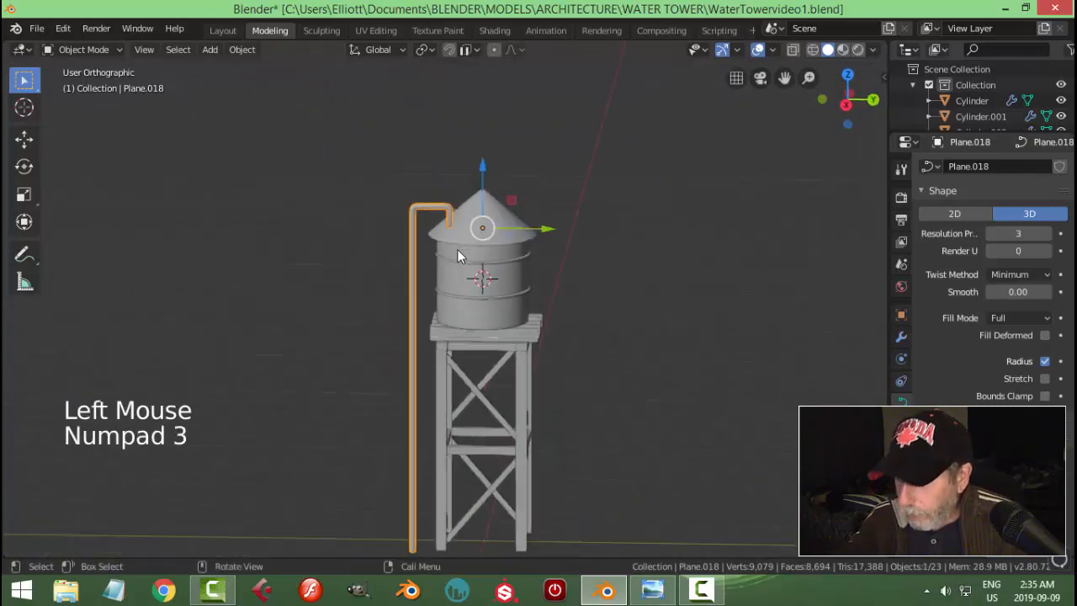
key(Tab)
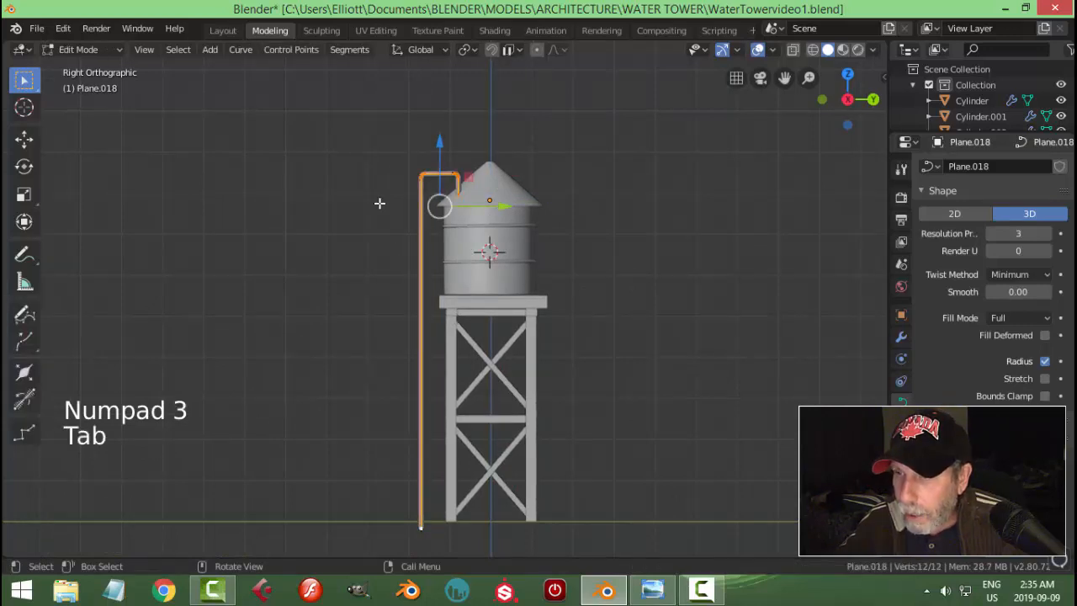
key(alt+a)
key(b)
drag(373, 139, 447, 559)
drag(487, 237, 497, 237)
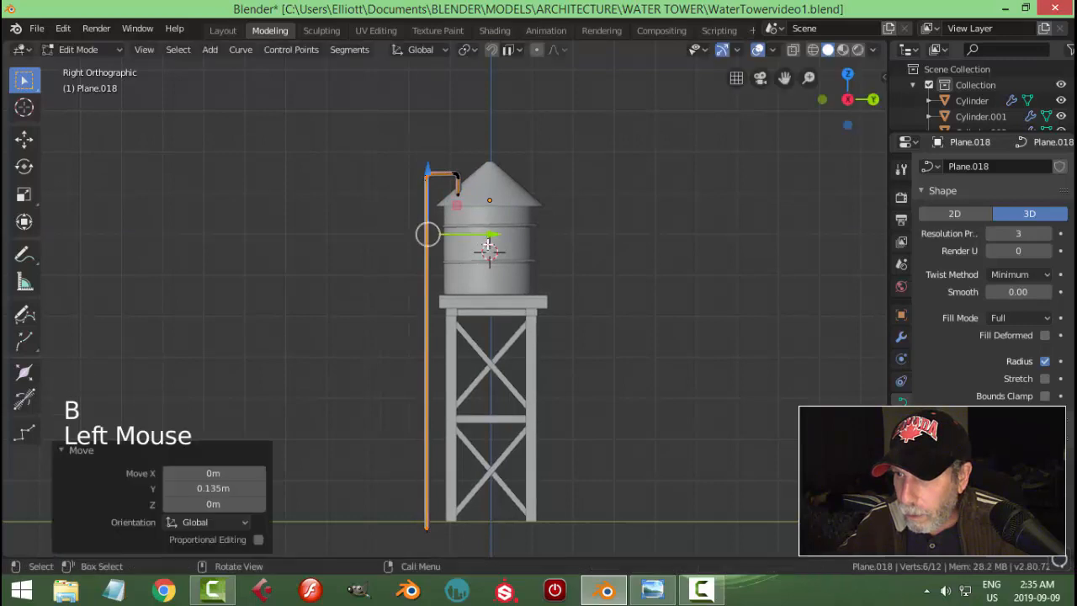
key(alt+a)
middle_drag(496, 237, 521, 328)
key(Tab)
key(alt+a)
Step: Select the pipe curve's end control point where it meets the roof
scroll(539, 286, down, 2)
middle_drag(522, 328, 618, 330)
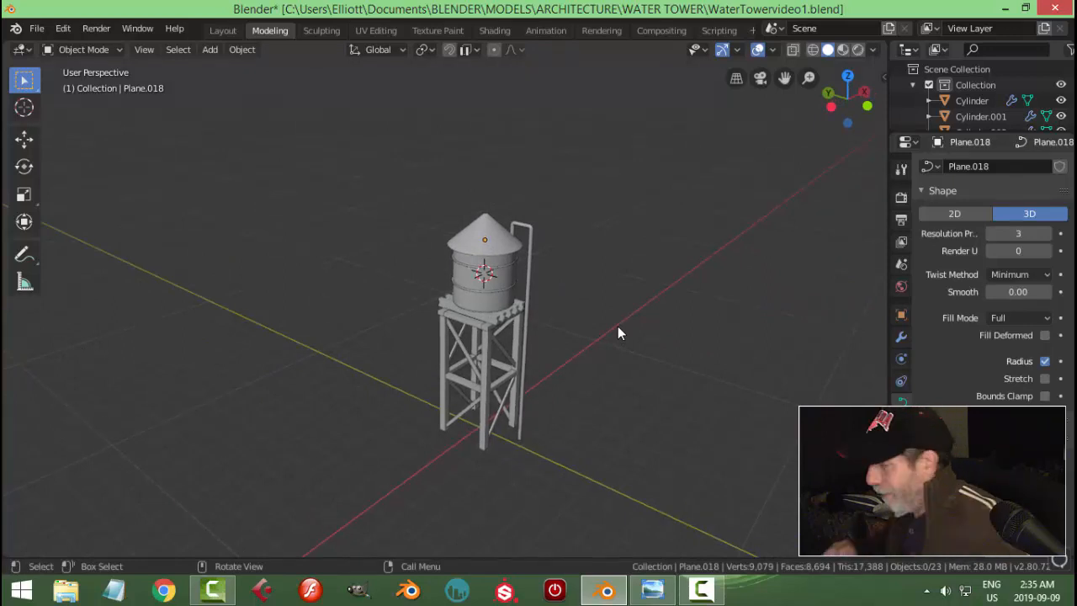
scroll(674, 282, up, 3)
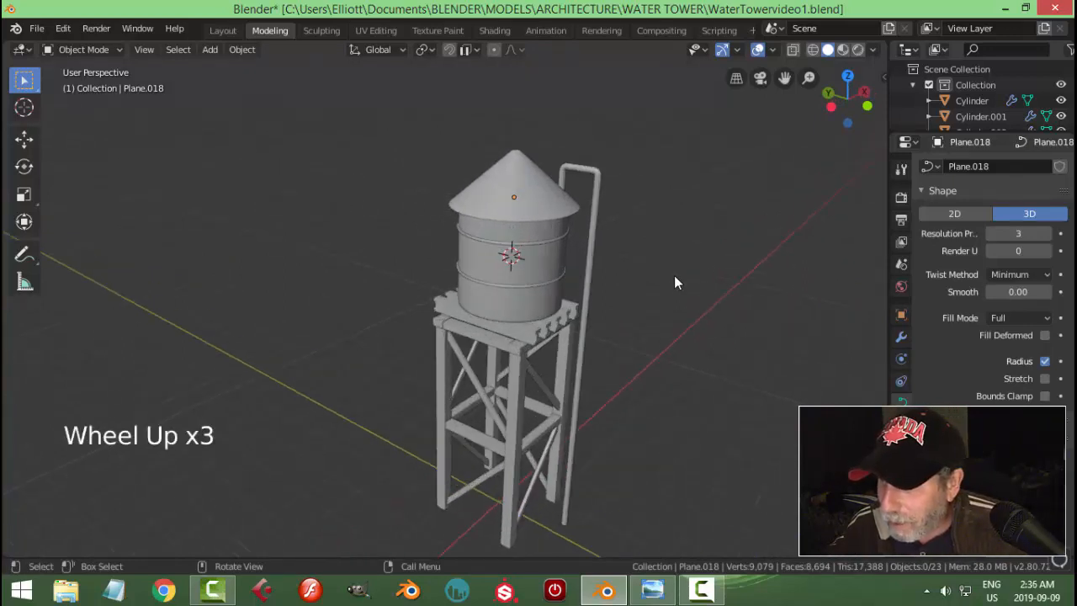
middle_drag(674, 283, 463, 272)
scroll(469, 221, up, 2)
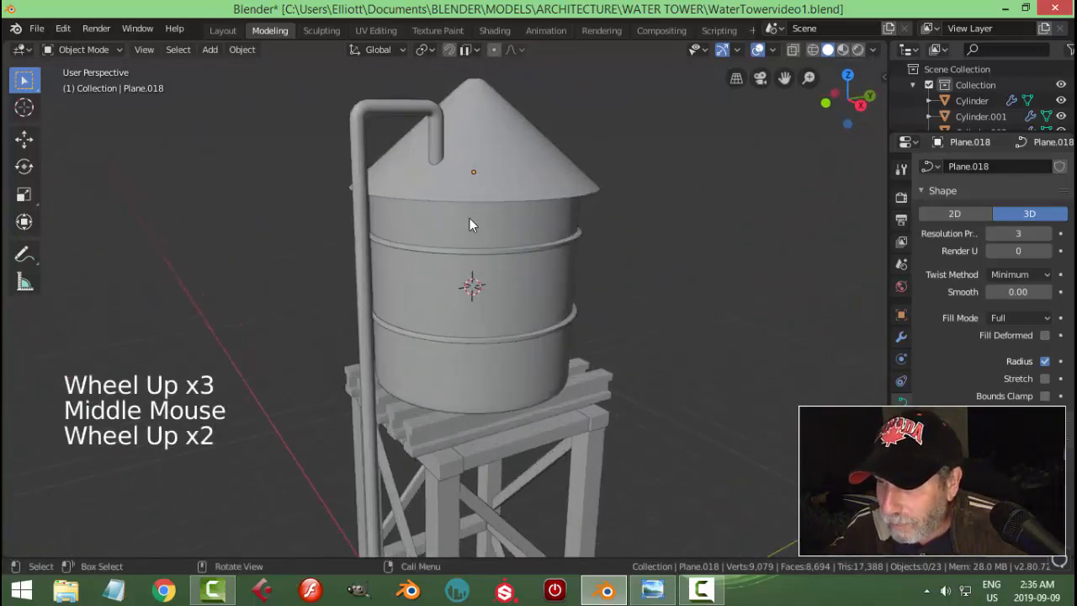
click(436, 165)
key(Tab)
click(436, 164)
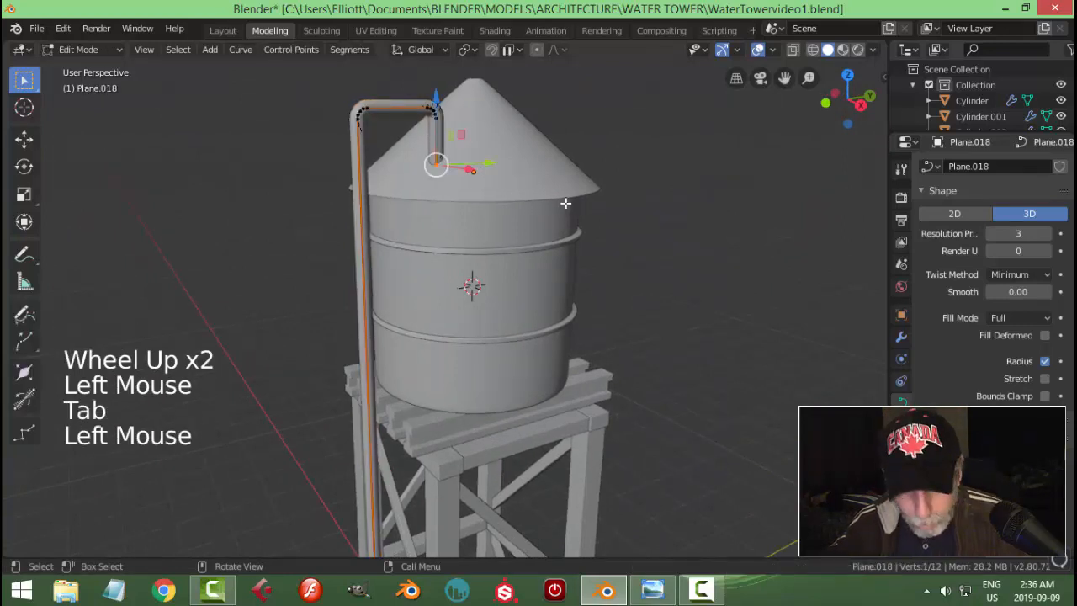
key(shift+s)
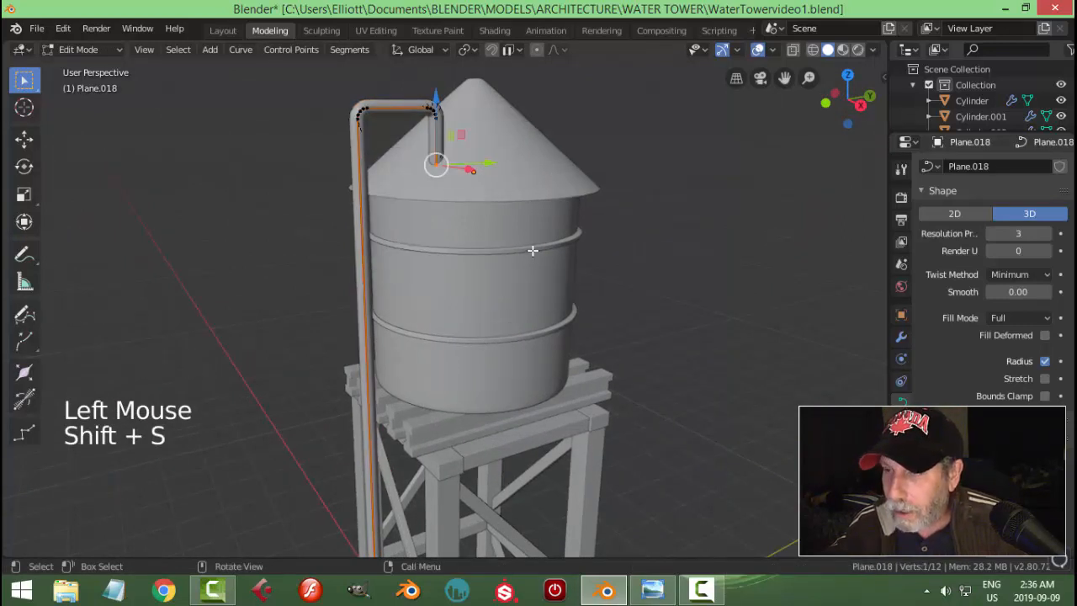
Step: Add a 12-vertex mesh circle and raise its vertices 7.79 m along Z to roof height
key(Tab)
key(shift+a)
mouse_move(522, 251)
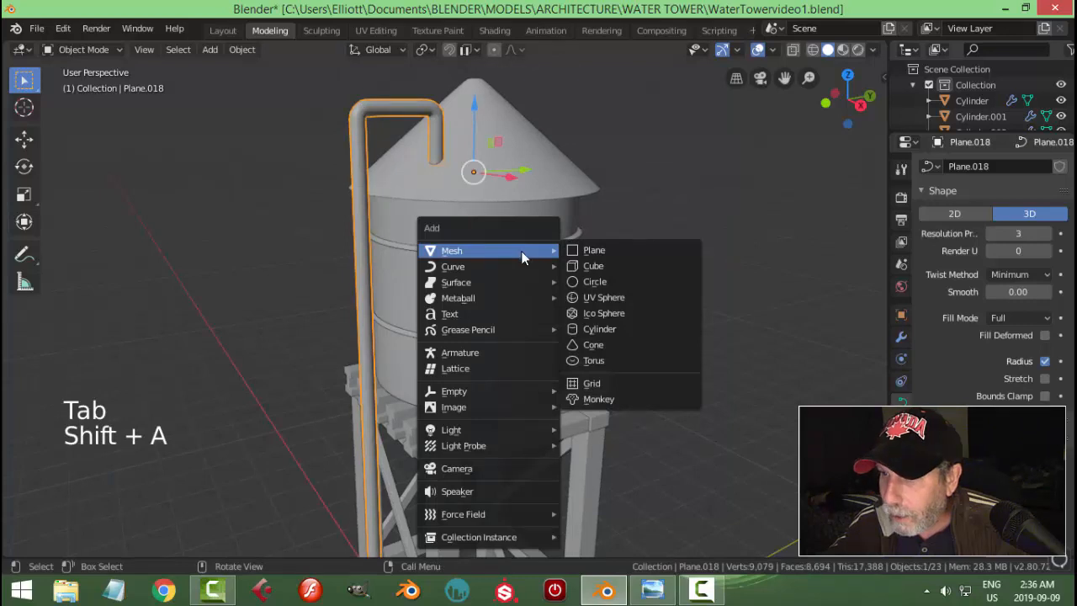
click(594, 282)
click(252, 371)
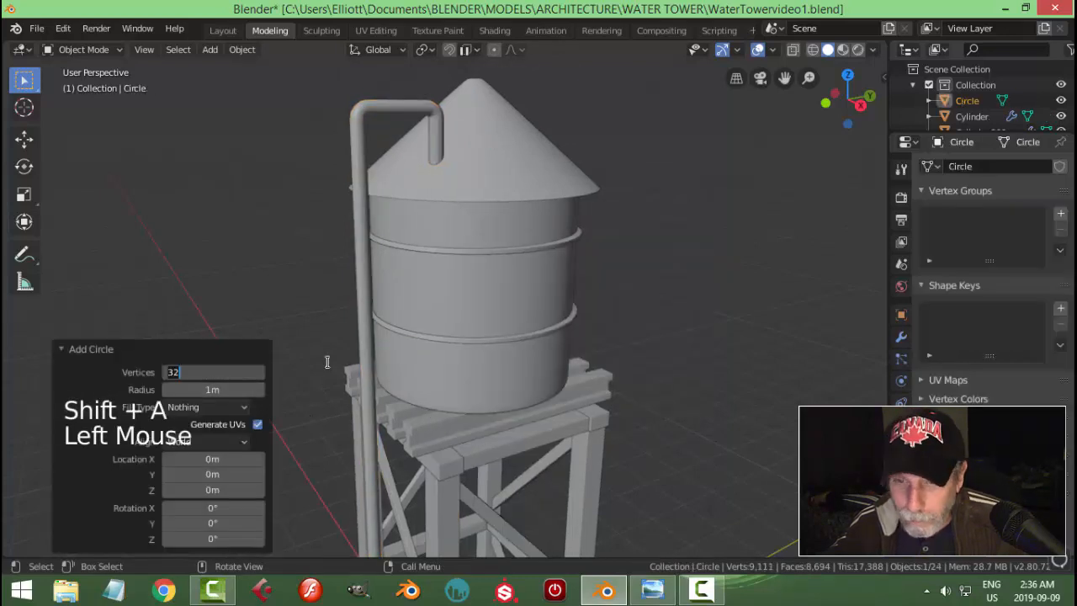
key(Tab)
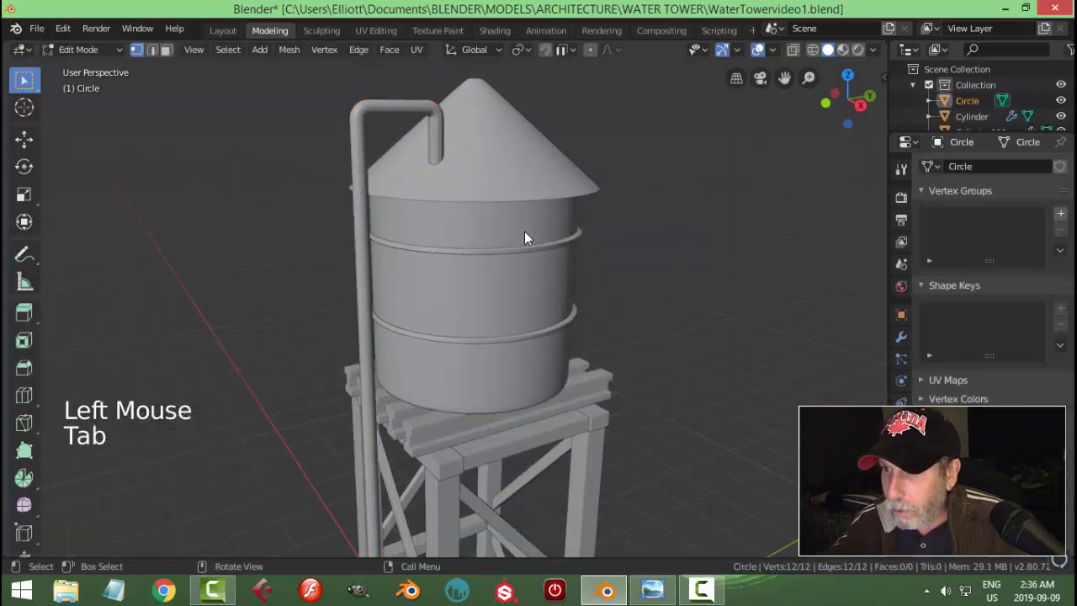
scroll(539, 278, down, 5)
drag(461, 404, 465, 195)
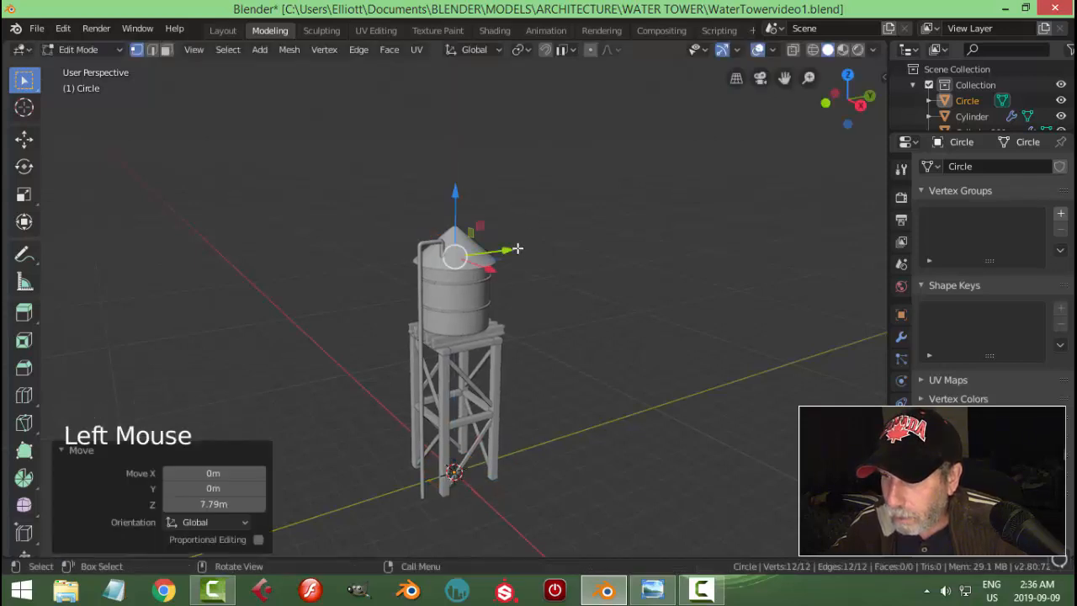
Step: Delete the circle that was just added
key(KP_7)
scroll(544, 247, up, 3)
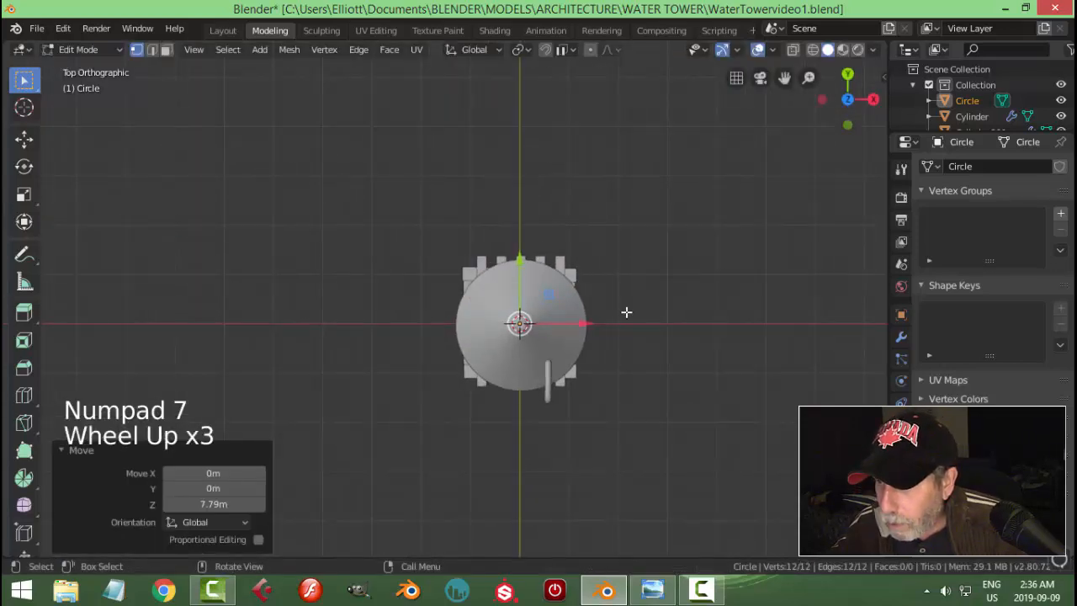
scroll(635, 324, down, 2)
middle_drag(630, 354, 453, 235)
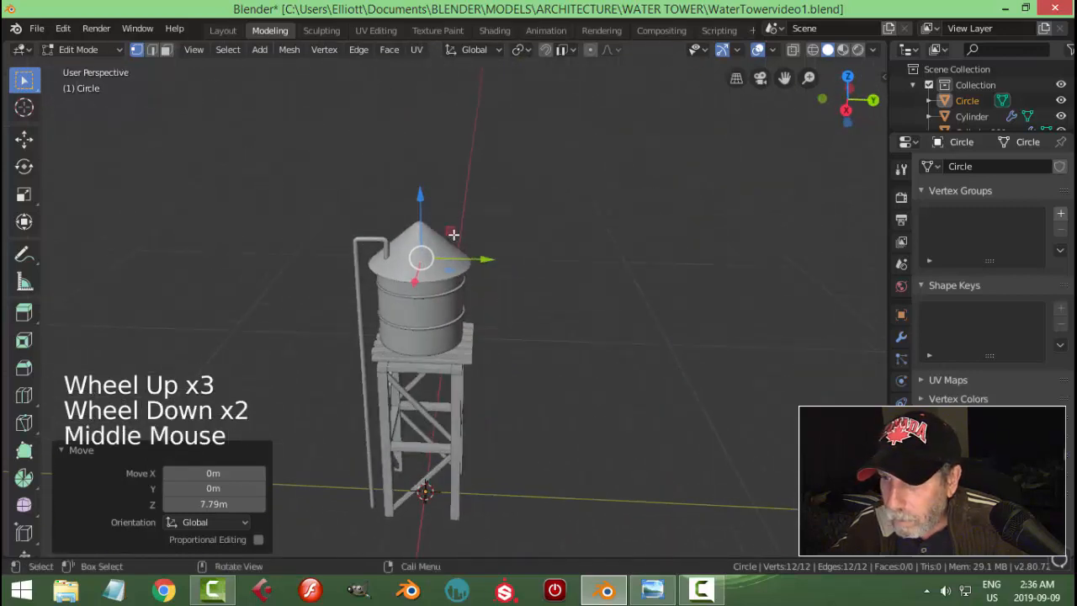
key(Tab)
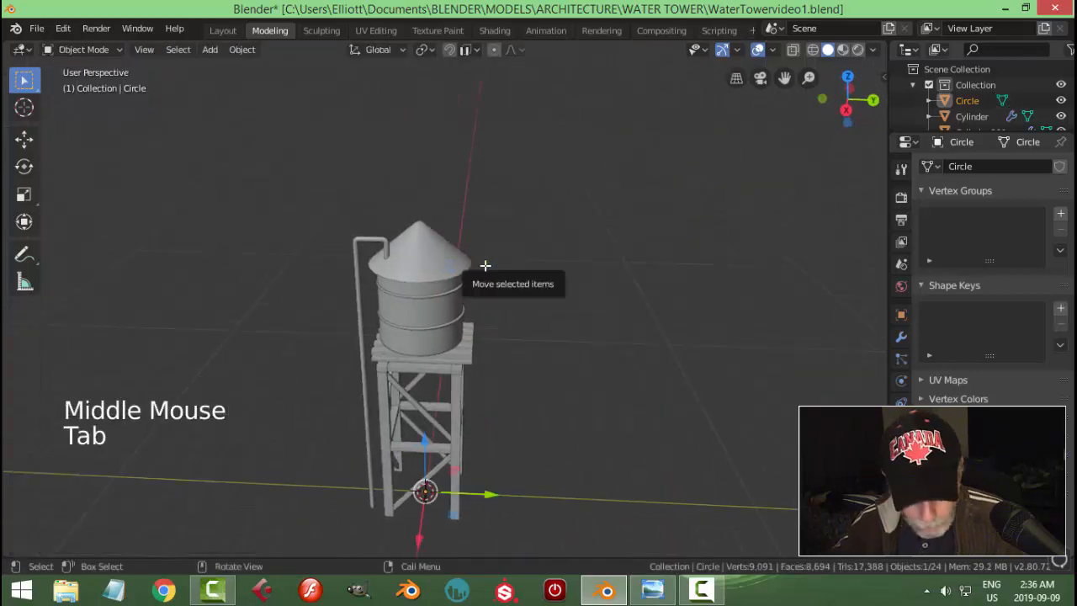
key(x)
click(485, 265)
Step: Snap the 3D cursor to the pipe curve's end point at the roof
click(384, 245)
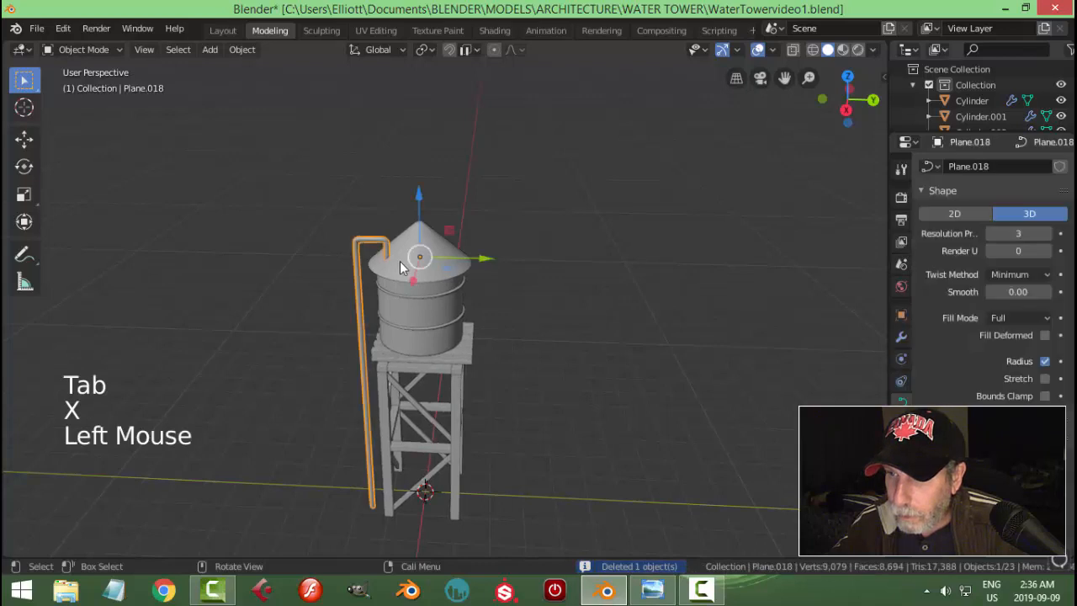
key(Tab)
scroll(395, 257, up, 2)
key(shift+s)
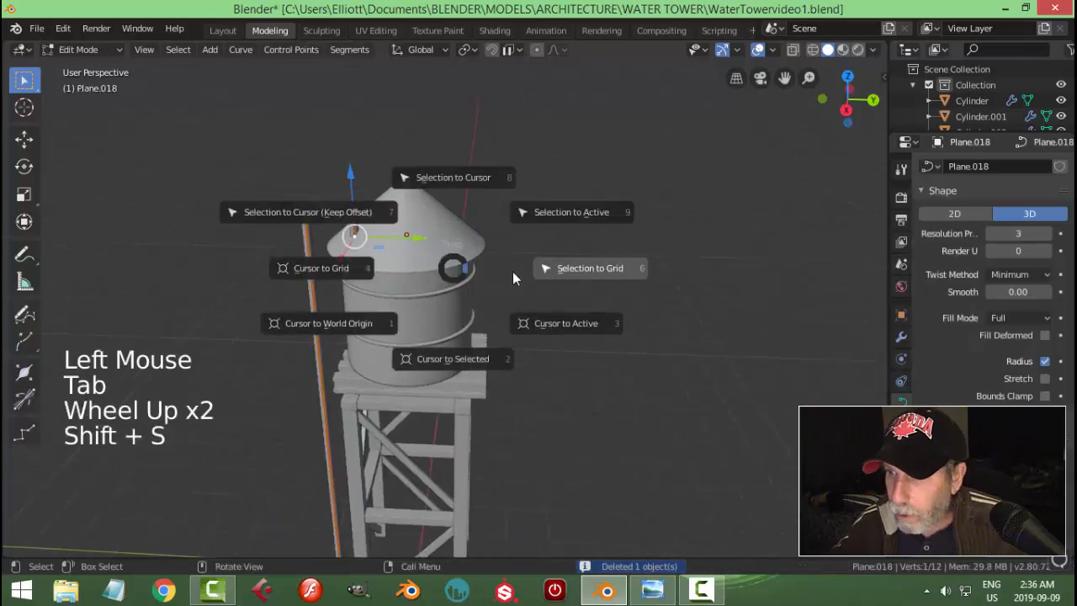
click(454, 358)
key(Tab)
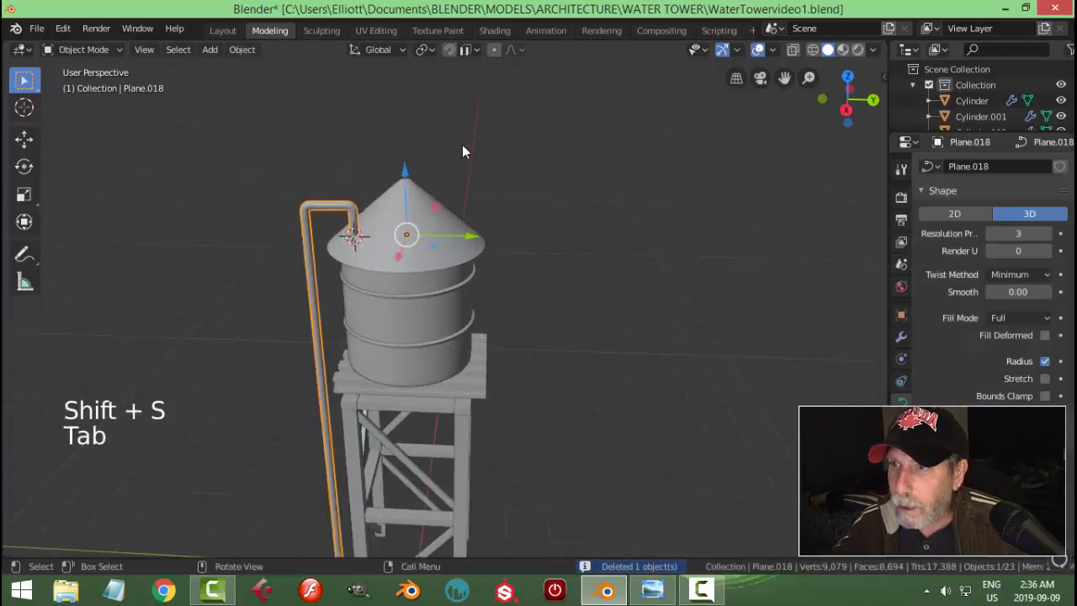
Step: Set the pipe's origin to its geometry, using the median center
click(423, 49)
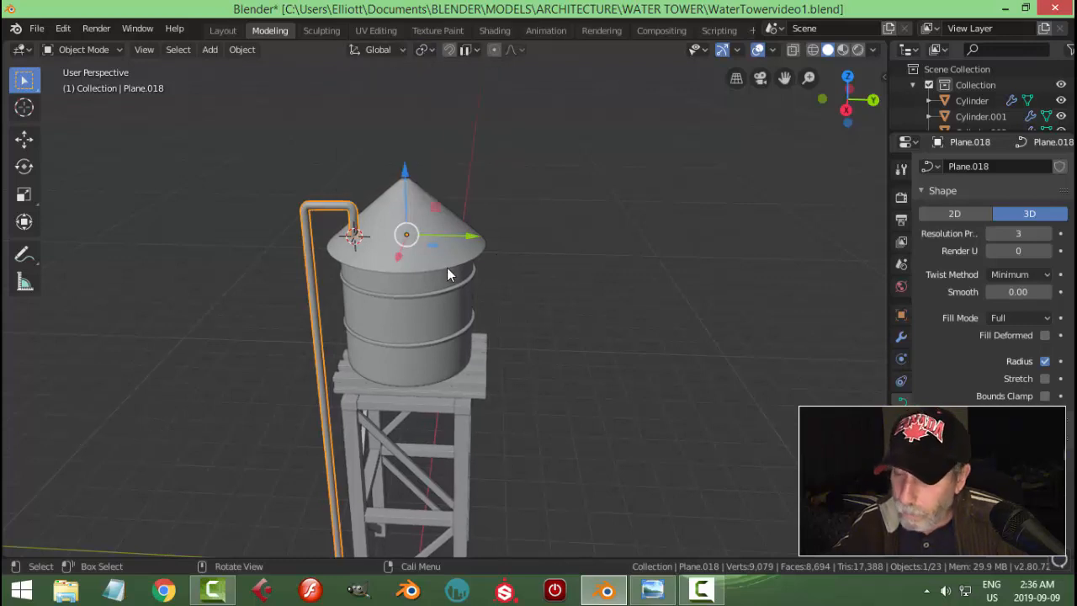
click(244, 50)
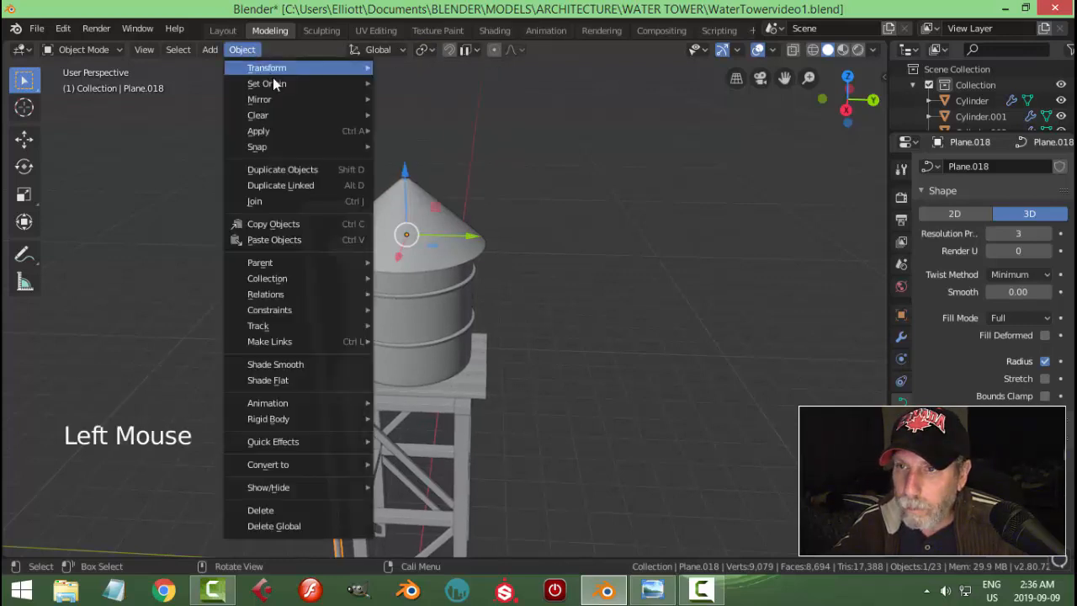
mouse_move(273, 80)
click(413, 98)
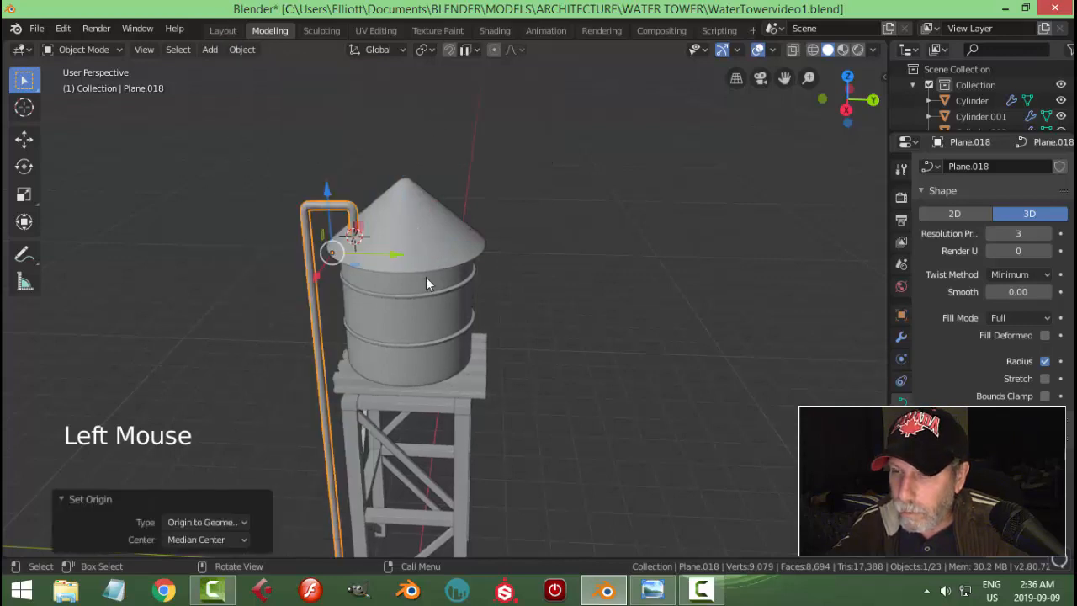
Step: Add a 12-vertex mesh circle at the 3D cursor and scale it down by 0.347, then slightly more, around the pipe end
scroll(428, 273, up, 3)
middle_drag(429, 265, 434, 258)
scroll(430, 244, down, 2)
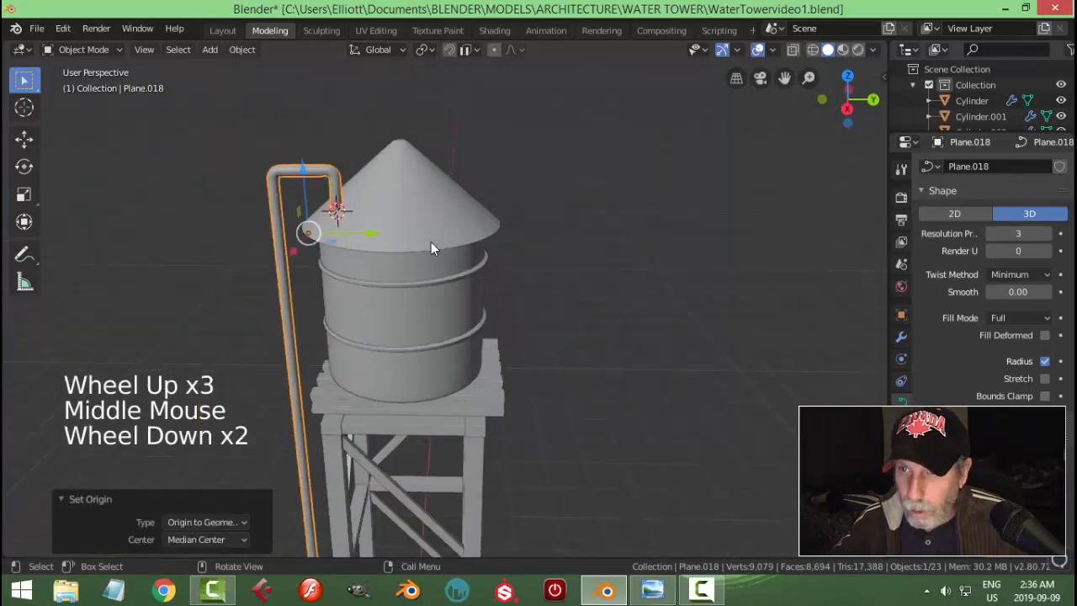
key(shift+a)
mouse_move(431, 242)
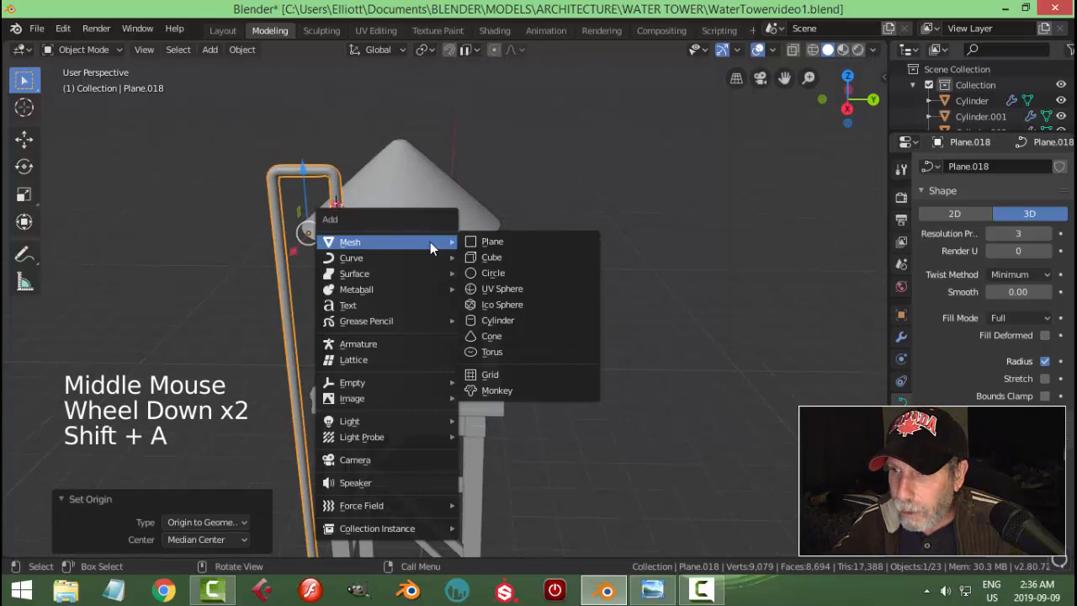
click(500, 272)
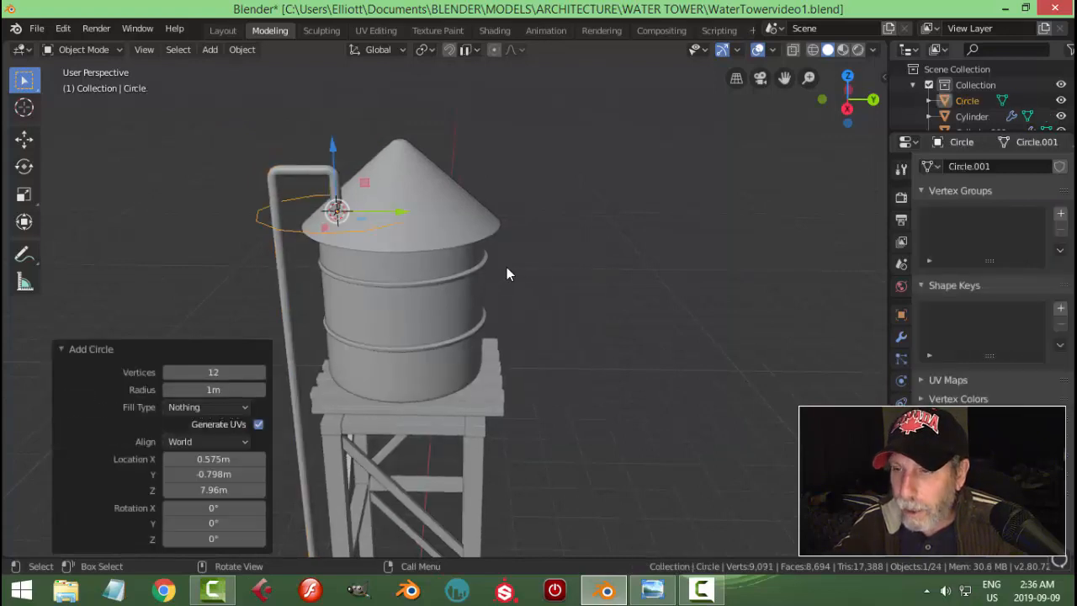
middle_drag(506, 274, 546, 274)
key(s)
click(413, 274)
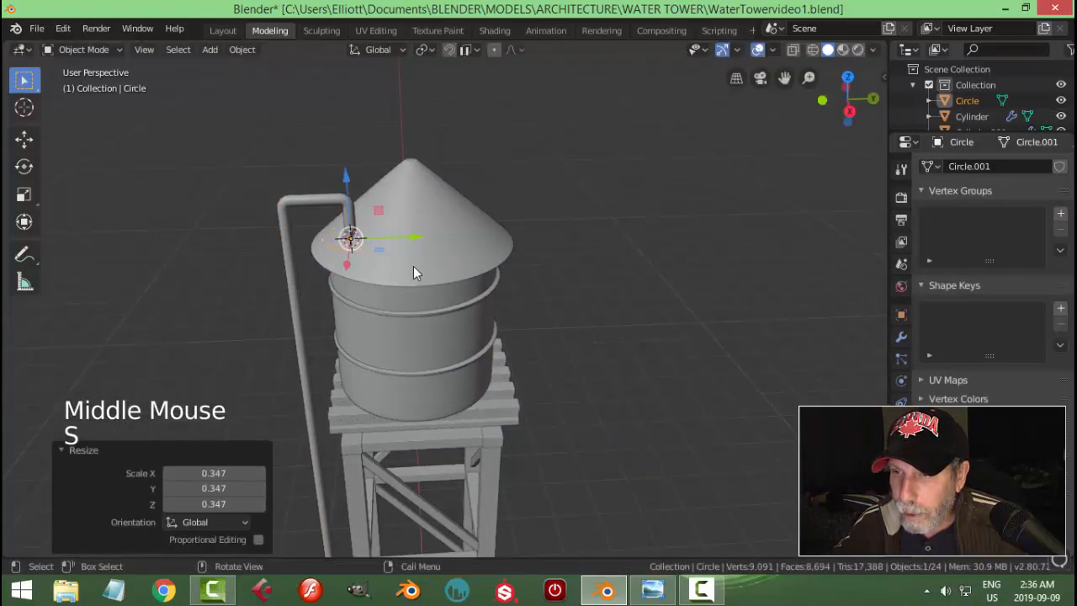
key(s)
click(392, 282)
Step: Extrude the circle upward into a short collar wall, and extrude its top edge inward at about 0.64 scale
key(Tab)
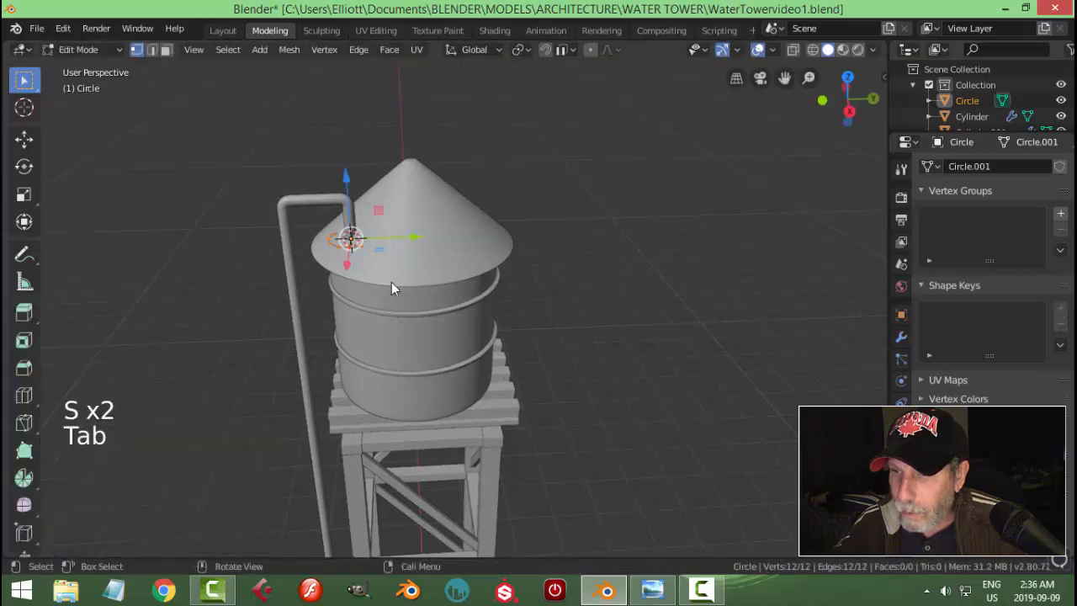
key(e)
click(383, 272)
drag(348, 180, 349, 168)
key(e)
key(s)
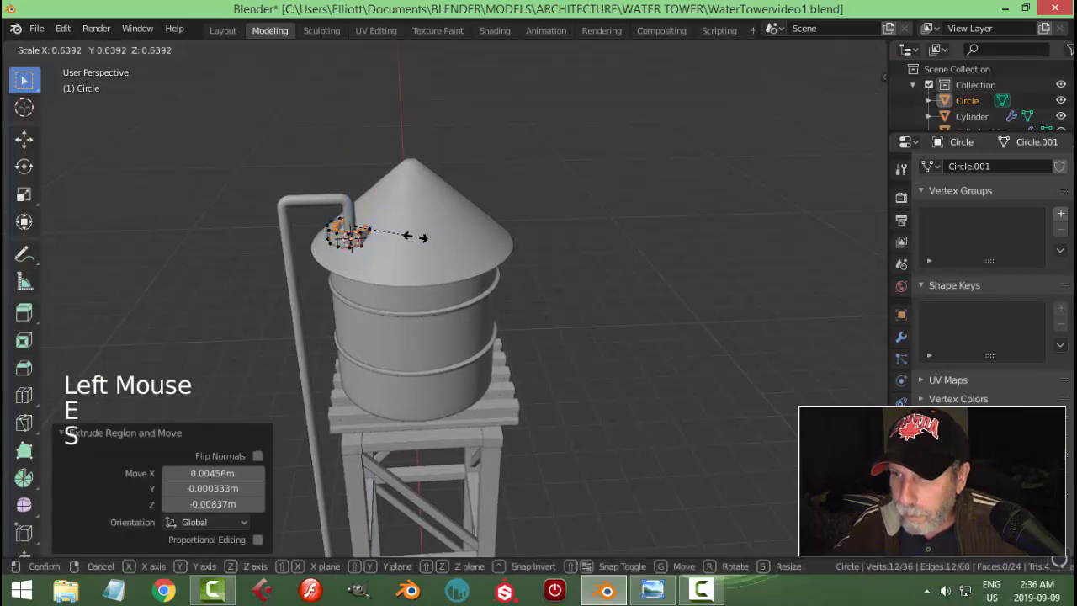
click(415, 237)
Step: Close the collar's inner top edge loop with a grid fill of span 3
click(389, 49)
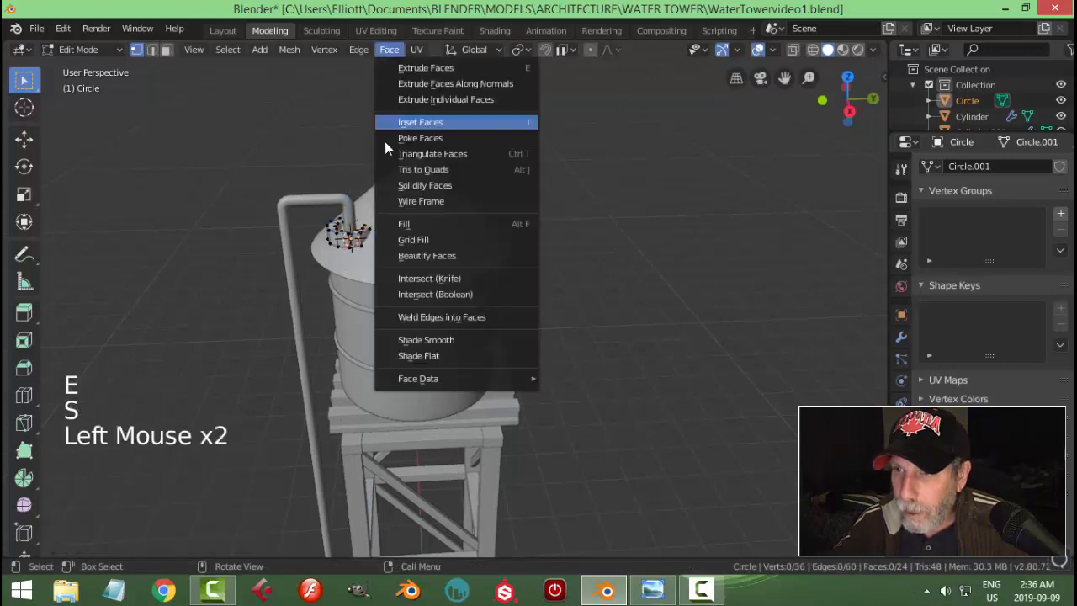
click(417, 238)
scroll(367, 246, up, 2)
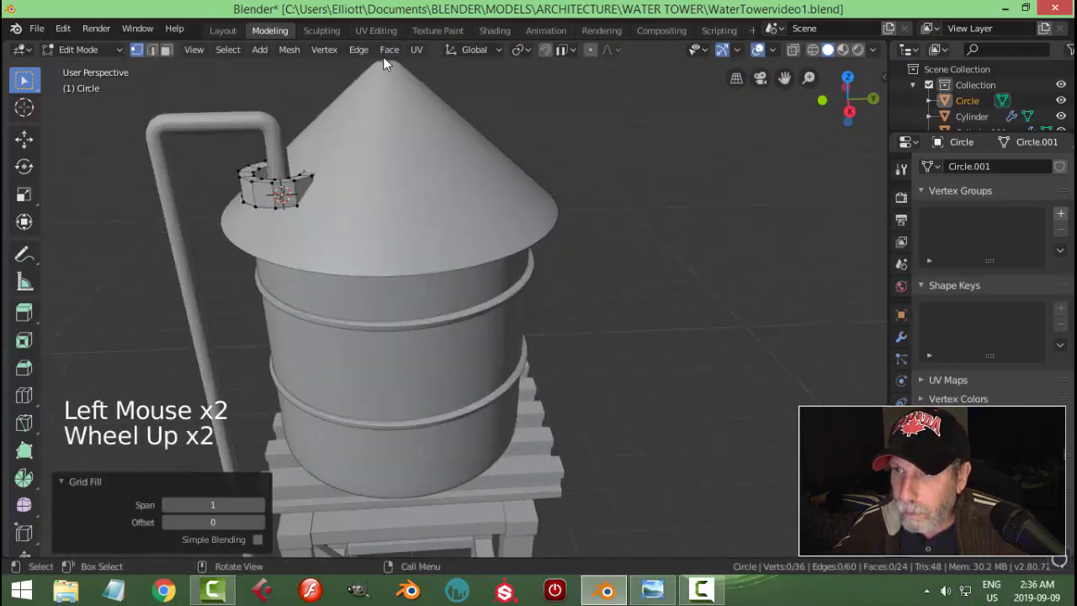
alt+shift+click(257, 175)
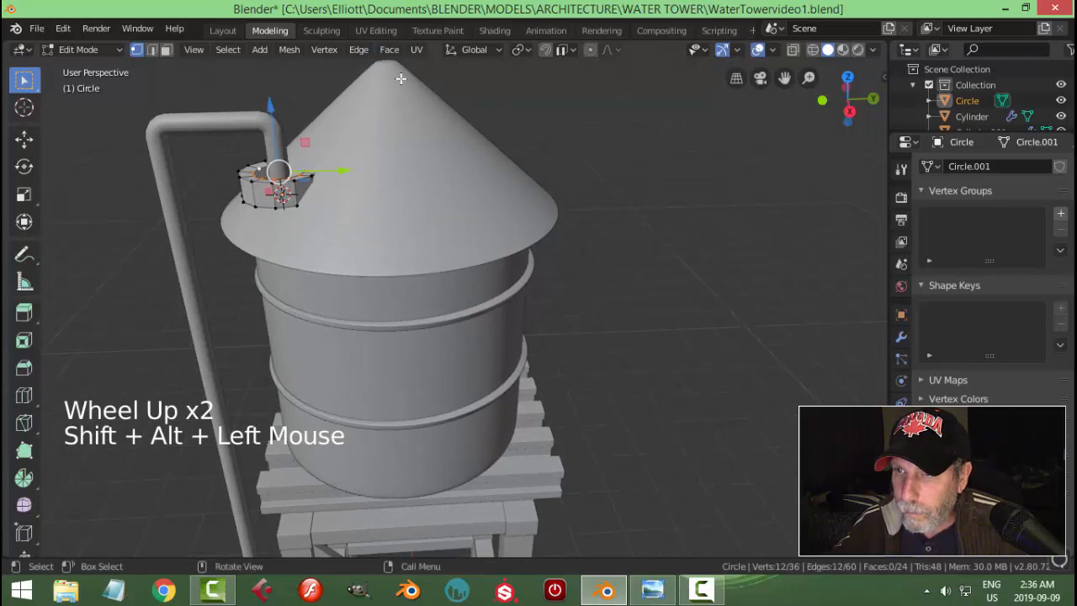
click(389, 49)
click(414, 235)
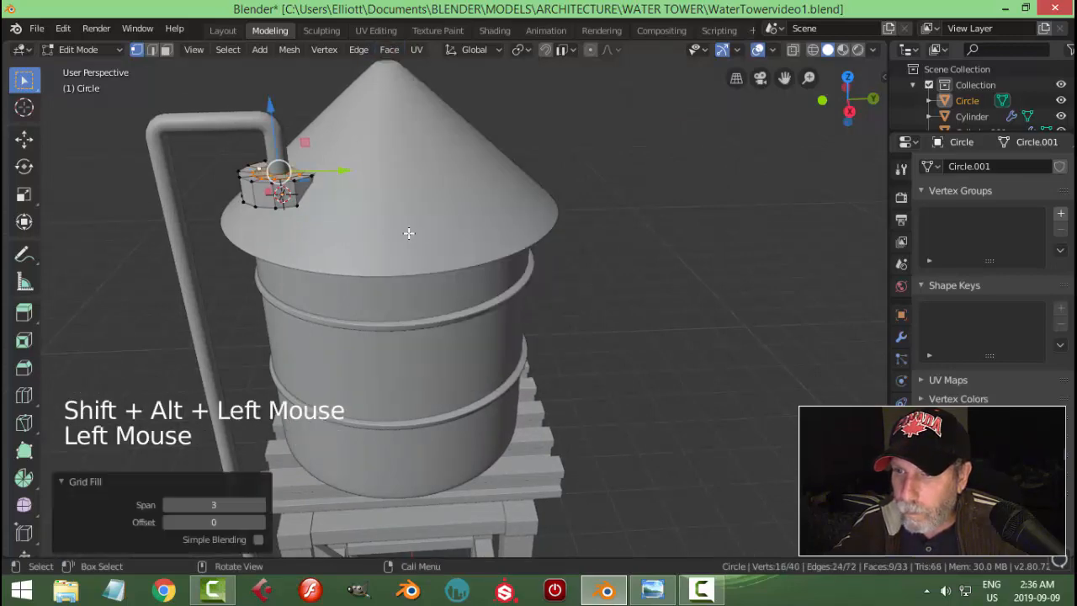
Step: Bevel the collar's outer top edge loop with 2 segments and a width of about 0.038 m
key(alt+a)
scroll(303, 219, up, 2)
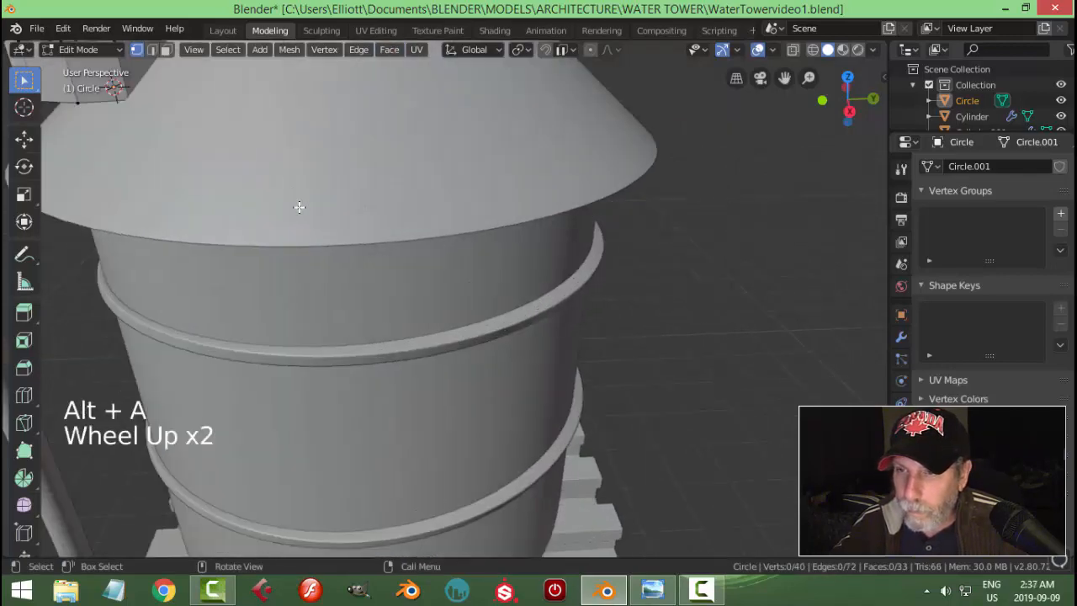
shift+middle_drag(298, 207, 404, 283)
key(2)
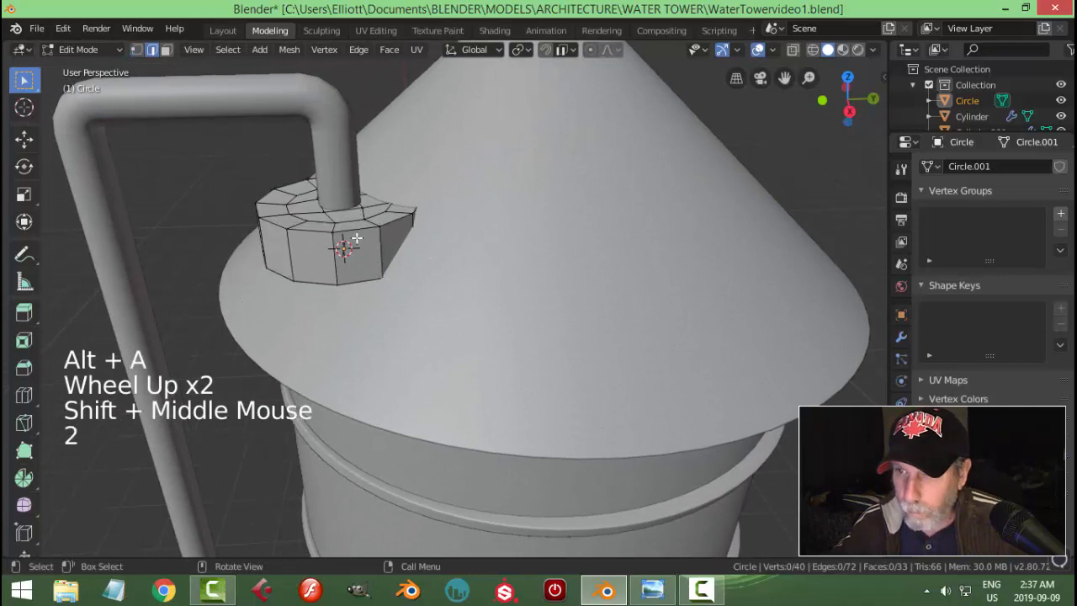
alt+shift+click(362, 227)
key(ctrl+b)
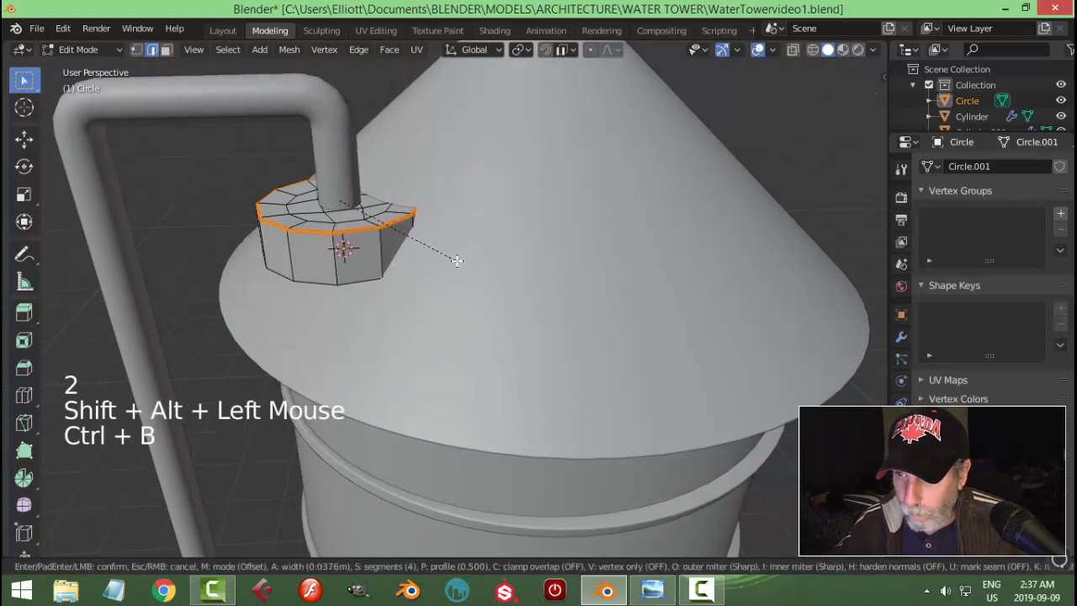
scroll(459, 265, up, 1)
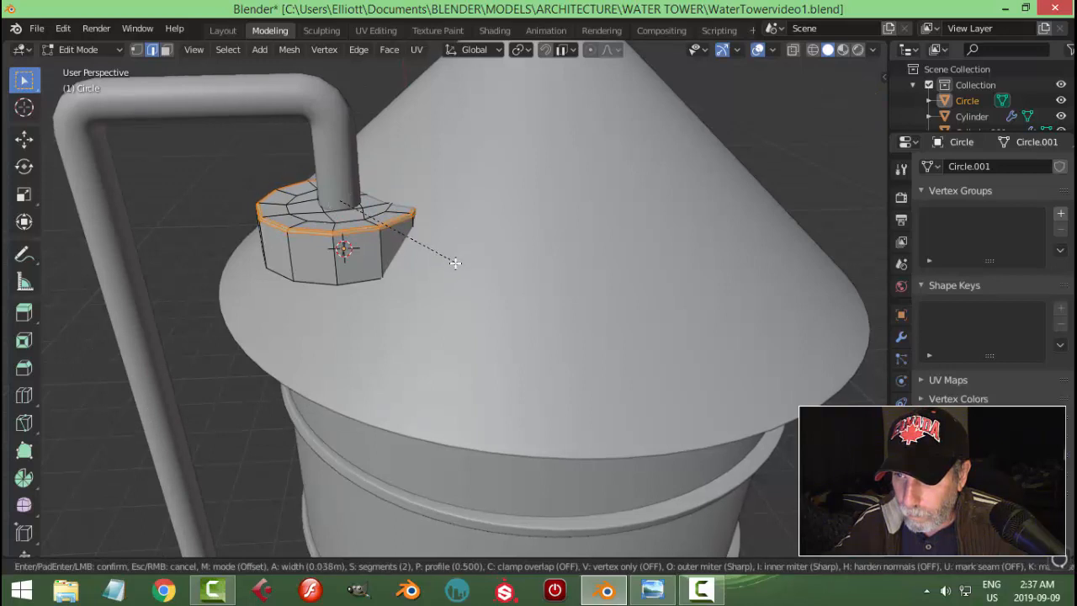
click(455, 266)
Step: Scale the entire collar mesh down uniformly to 0.682
key(a)
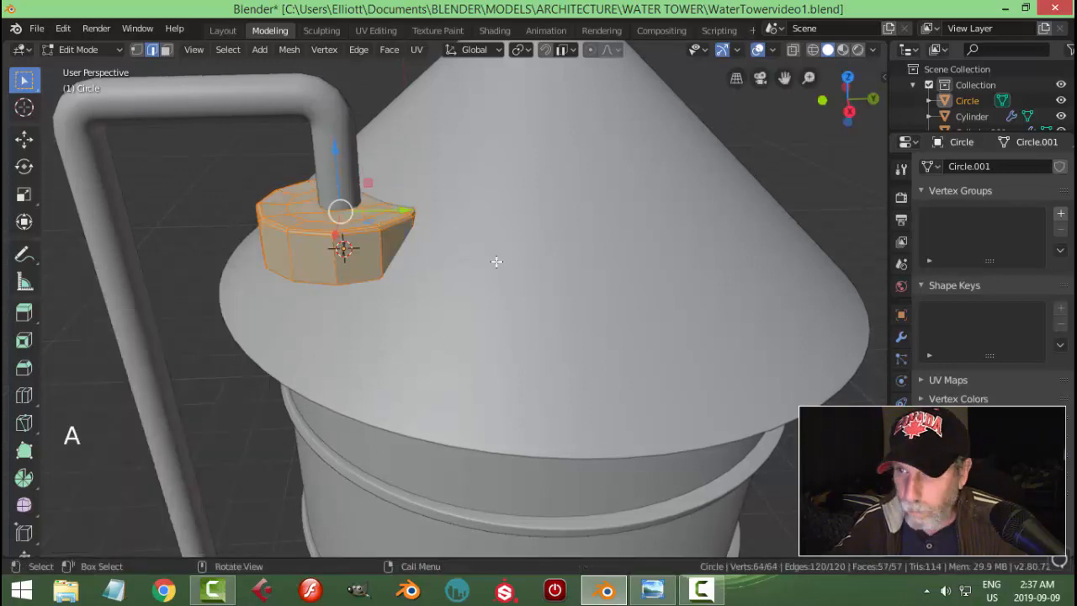
key(s)
click(412, 262)
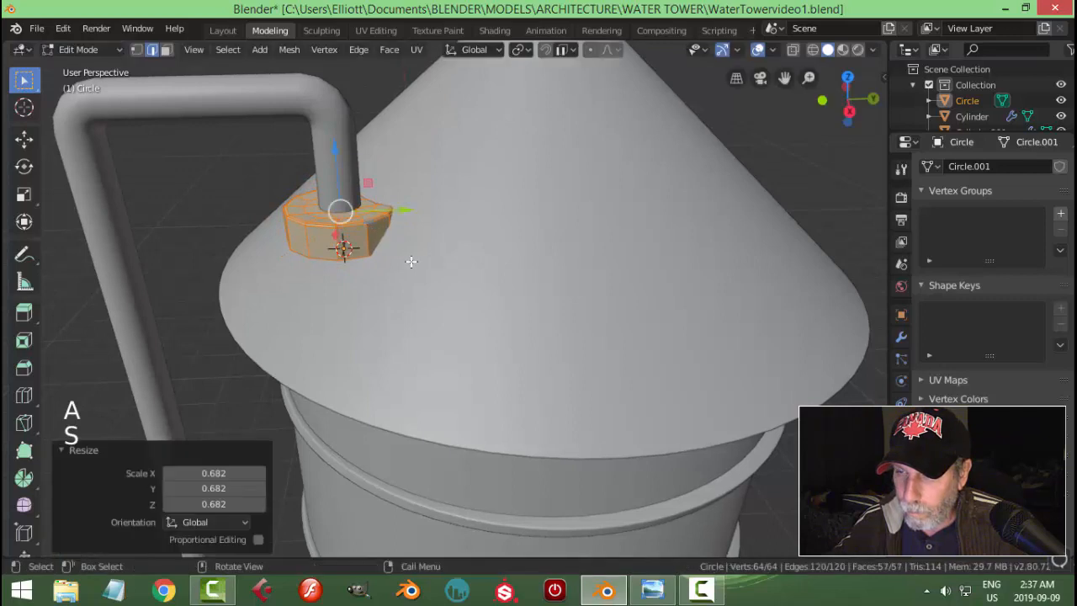
Step: Reposition the collar vertically around the pipe end and lower its bottom edge loop so the wall runs into the sloped roof
key(alt+a)
middle_drag(348, 243, 406, 202)
key(a)
shift+scroll(409, 201, down, 2)
scroll(406, 210, down, 2)
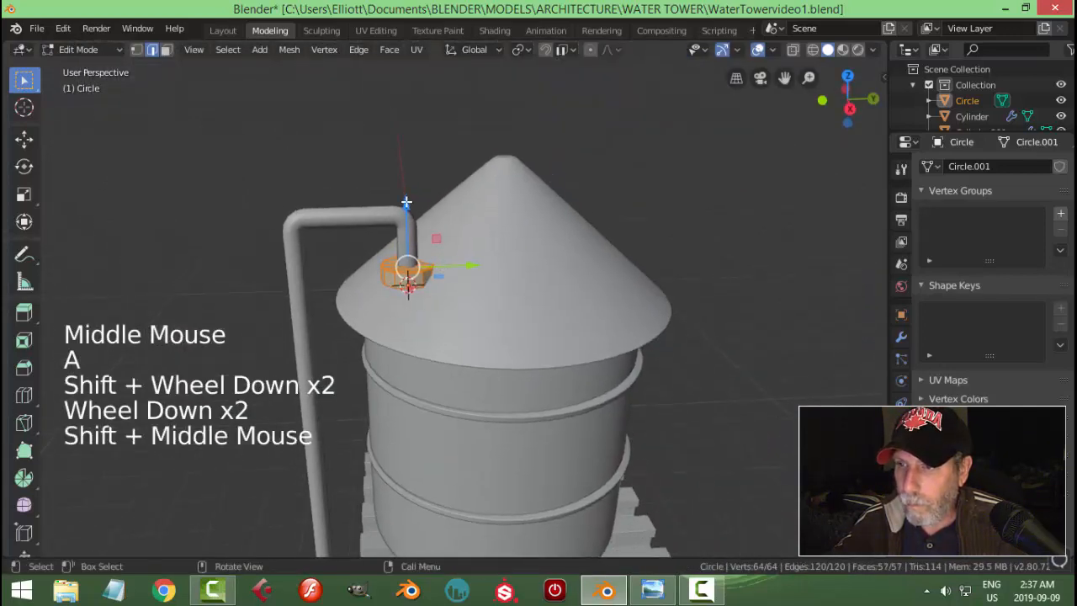
drag(407, 202, 372, 259)
scroll(406, 194, up, 2)
key(alt+a)
alt+shift+click(383, 234)
key(alt+a)
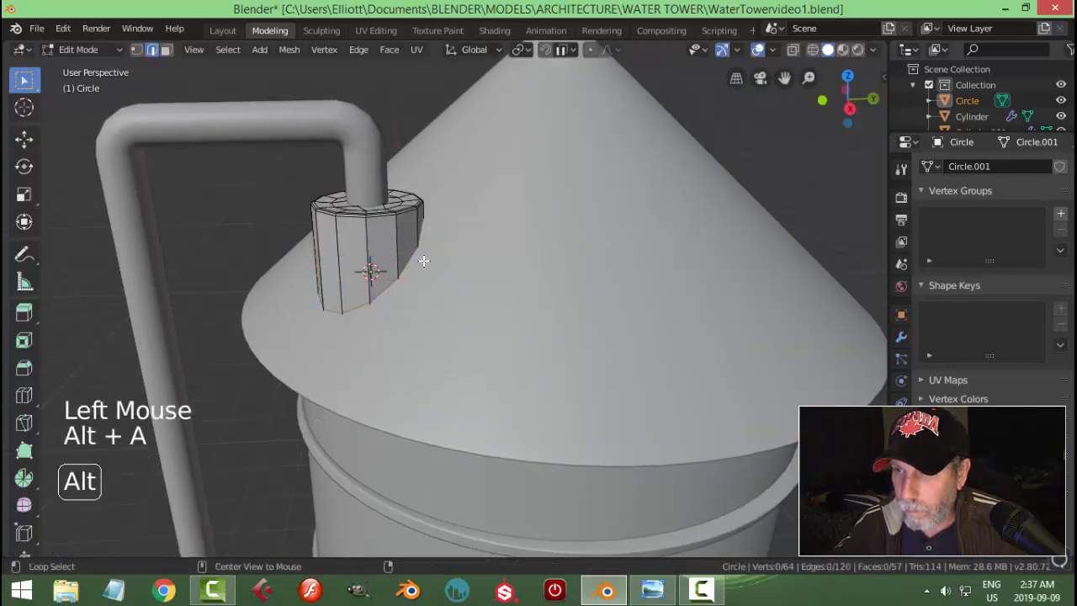
Step: Return to Object Mode and apply smooth shading to the collar
key(Tab)
right_click(381, 227)
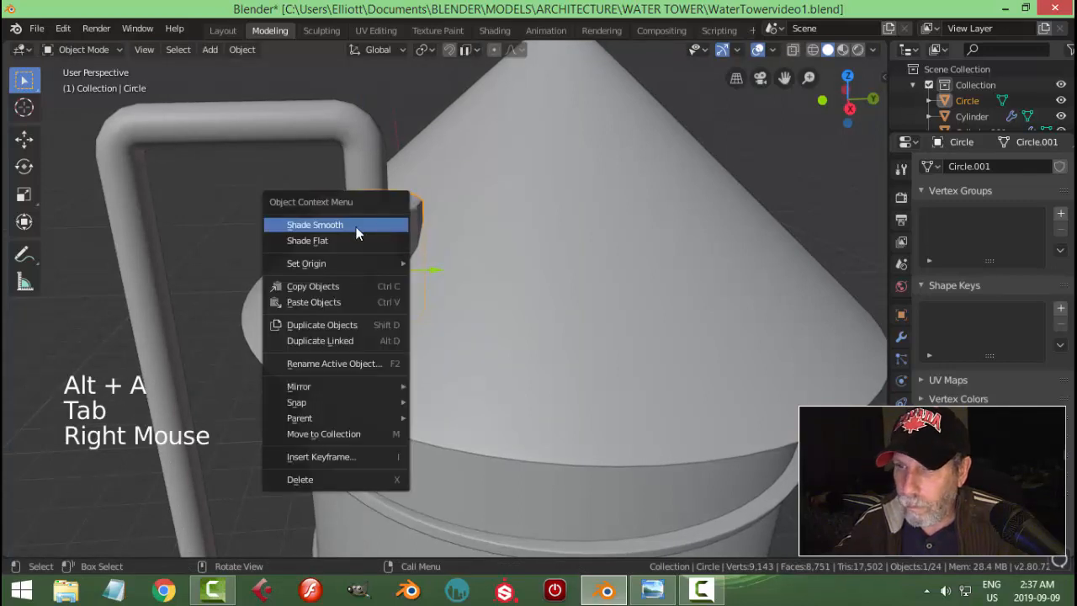
click(356, 226)
key(alt+a)
Step: Examine the collar and pipe from several angles and compare them with the reference photo
scroll(432, 259, down, 5)
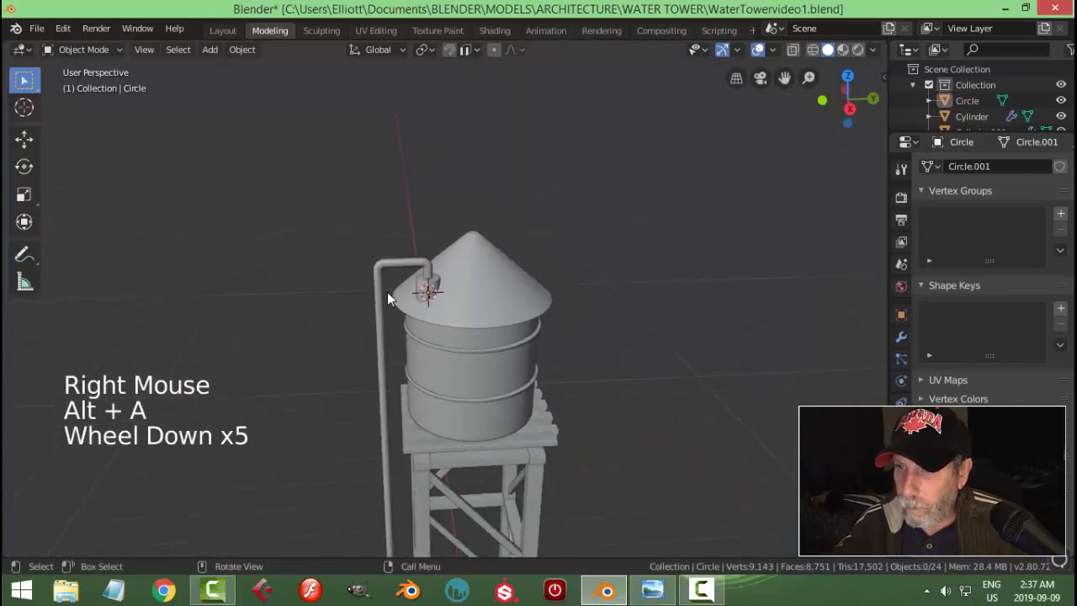
middle_drag(387, 292, 589, 290)
scroll(597, 298, up, 2)
middle_drag(589, 290, 373, 292)
scroll(440, 309, up, 1)
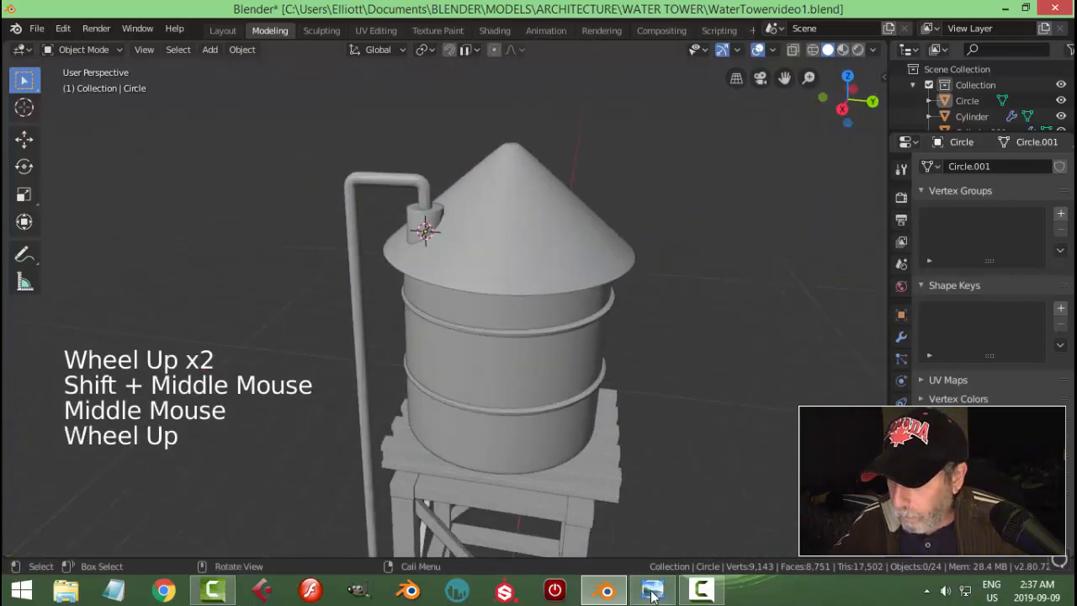
click(652, 591)
click(606, 591)
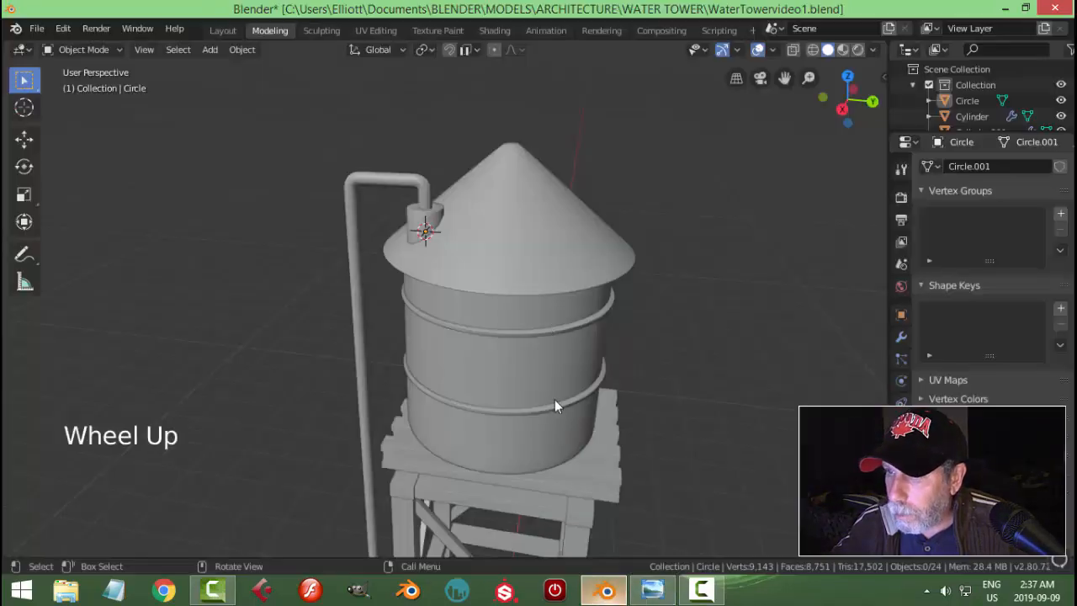
middle_click(522, 260)
Step: Select the collar and the bent pipe and shift them together slightly on the roof
click(431, 210)
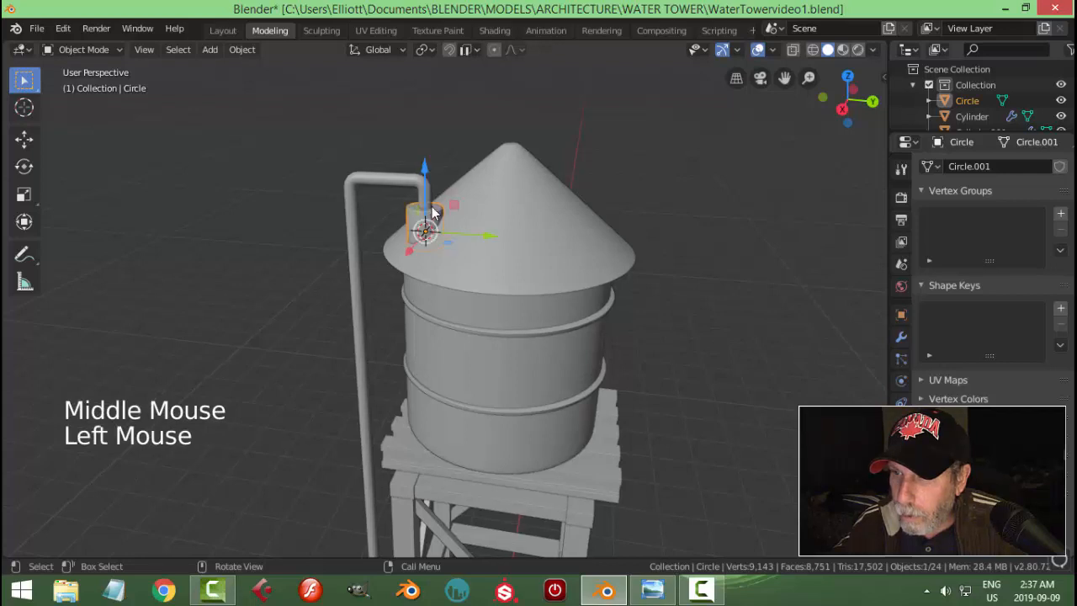
shift+click(385, 181)
drag(464, 247, 458, 255)
key(alt+a)
Step: Examine the pipe's fit against the roof, tank and wooden support frame from around the tower
scroll(446, 270, down, 3)
middle_drag(439, 281, 685, 272)
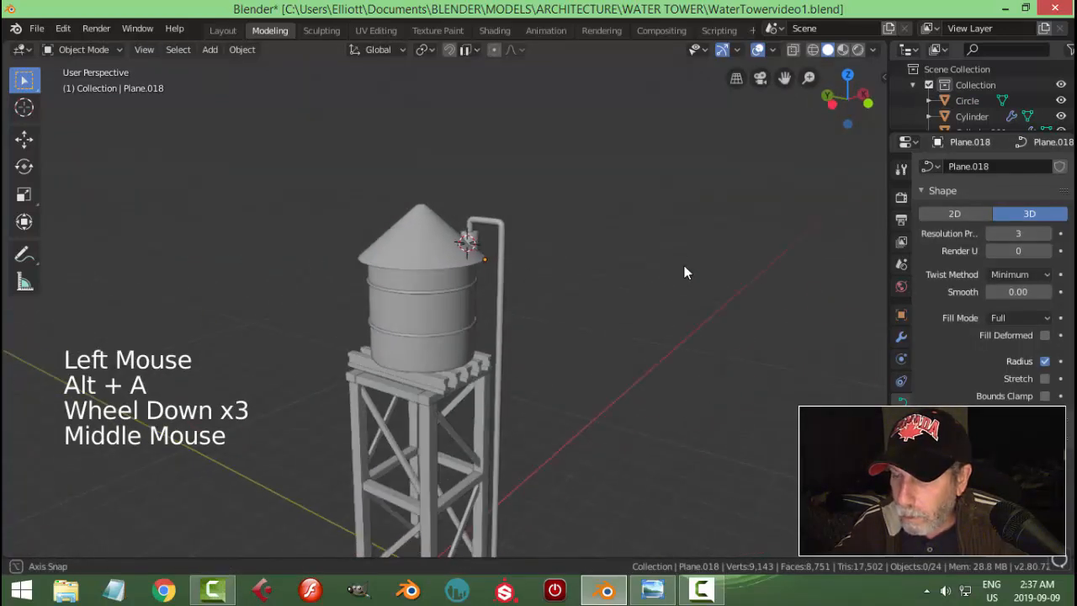
scroll(523, 288, down, 1)
scroll(523, 284, up, 3)
middle_drag(523, 285, 410, 287)
scroll(517, 298, down, 1)
mouse_move(517, 298)
shift+middle_down()
mouse_move(432, 284)
mouse_move(597, 308)
mouse_move(502, 281)
mouse_move(533, 274)
shift+middle_up()
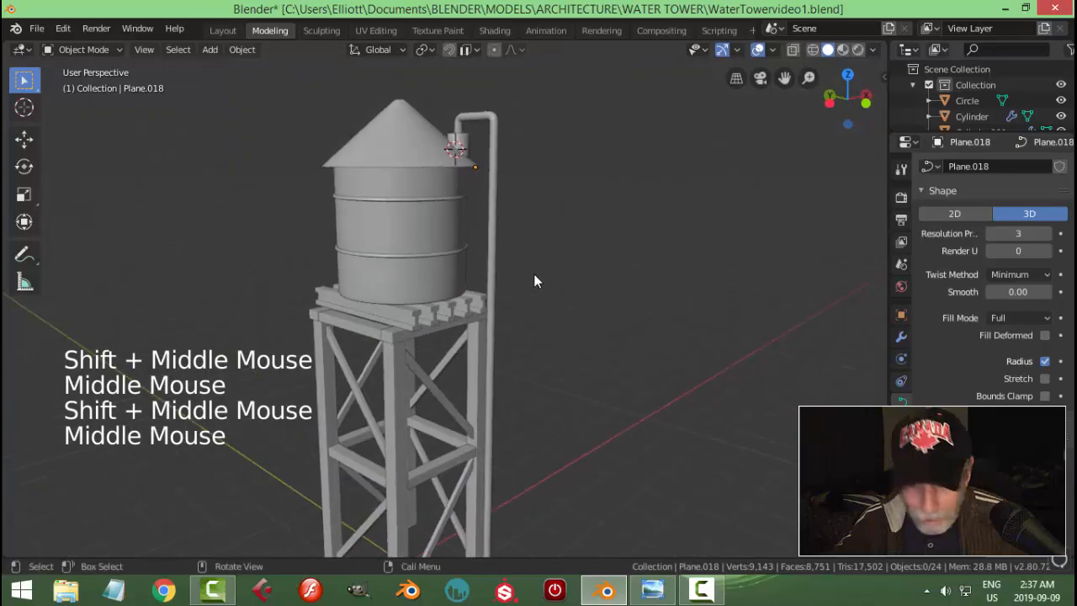